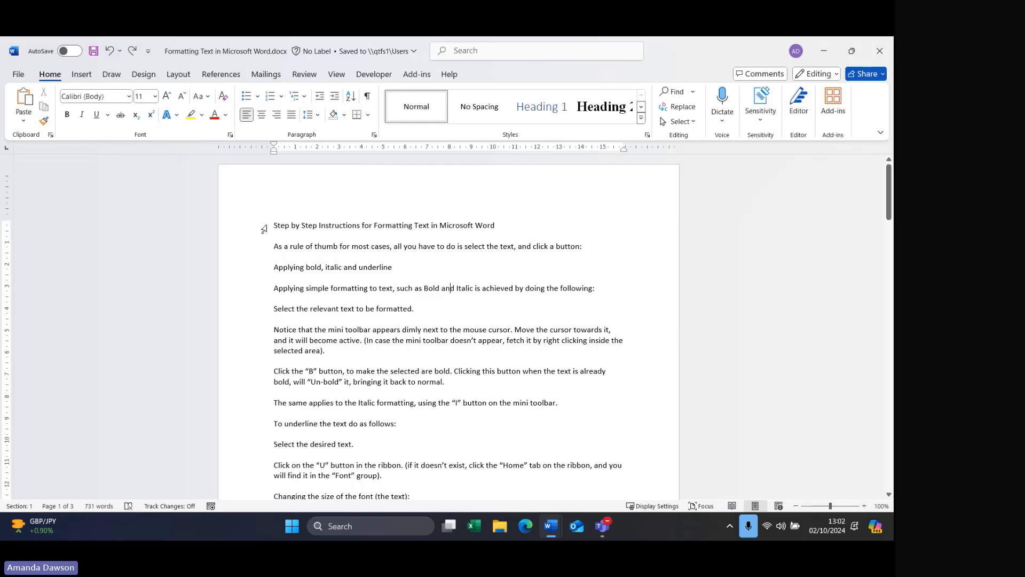
- Make the title line "Step by Step Instructions for Formatting Text in Microsoft Word" bold
drag(274, 225, 493, 223)
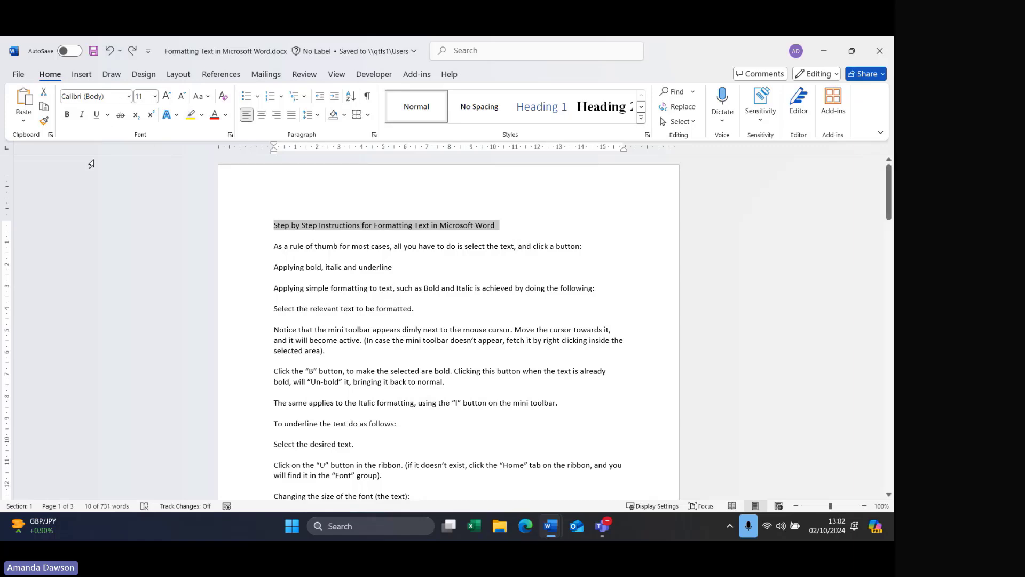
click(66, 115)
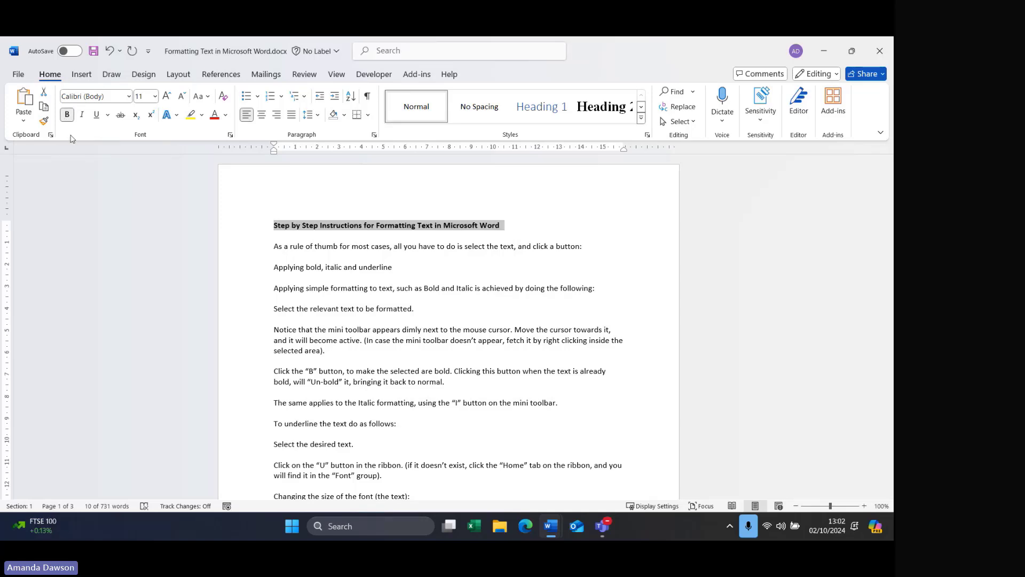
click(108, 115)
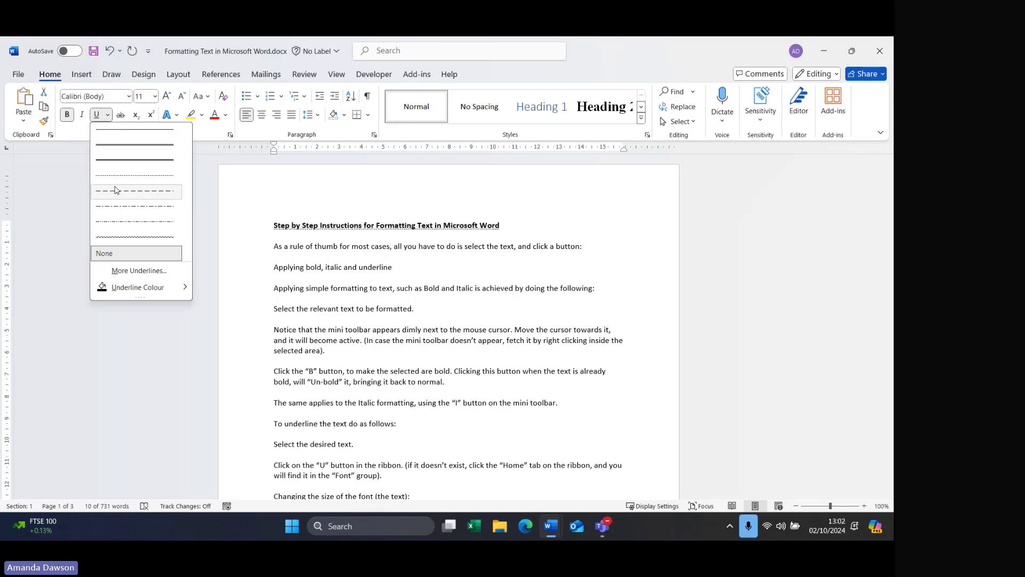
mouse_move(123, 289)
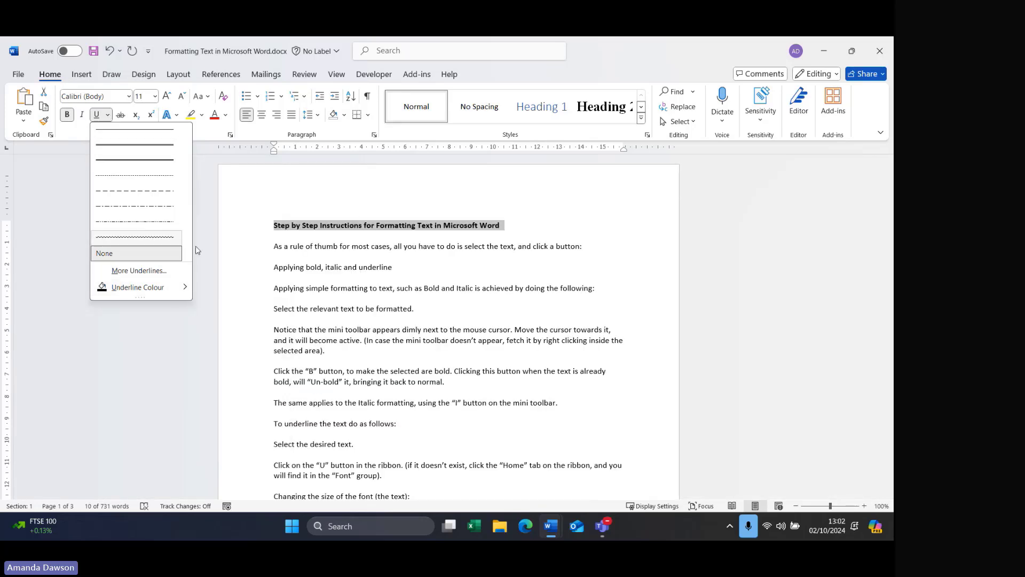
key(Escape)
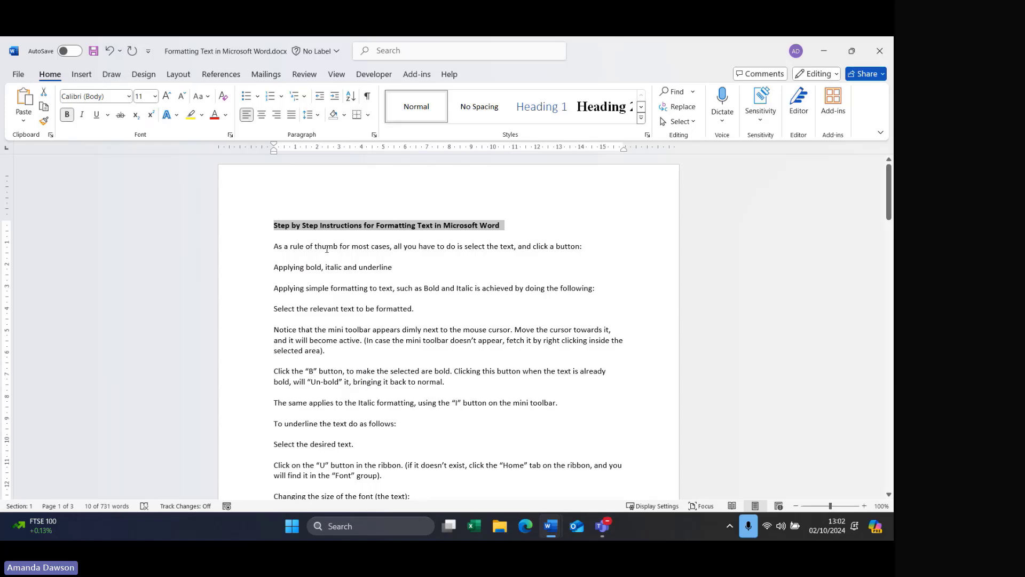
click(324, 248)
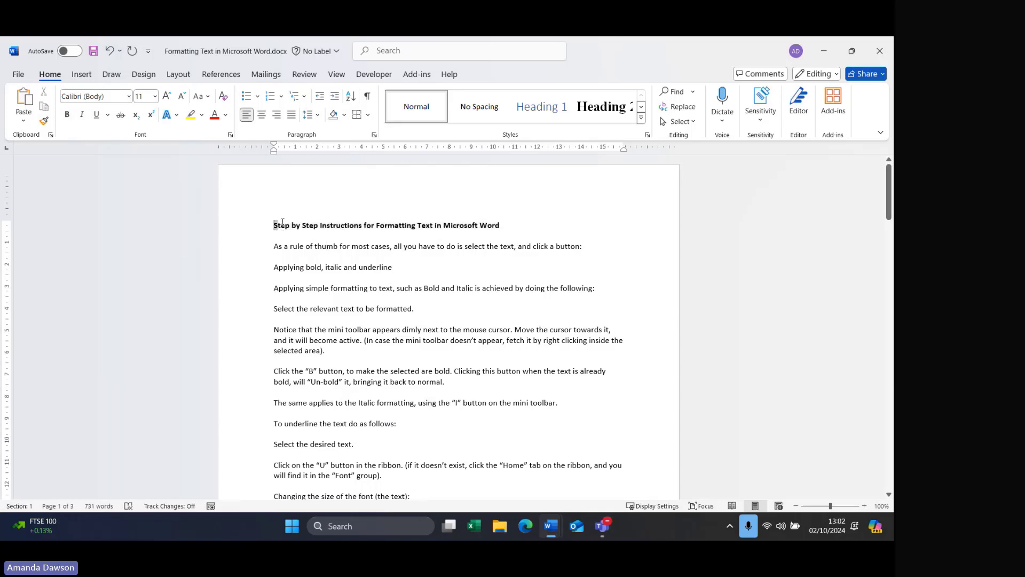
- Set the font size of the whole title line to 13
drag(274, 226, 493, 225)
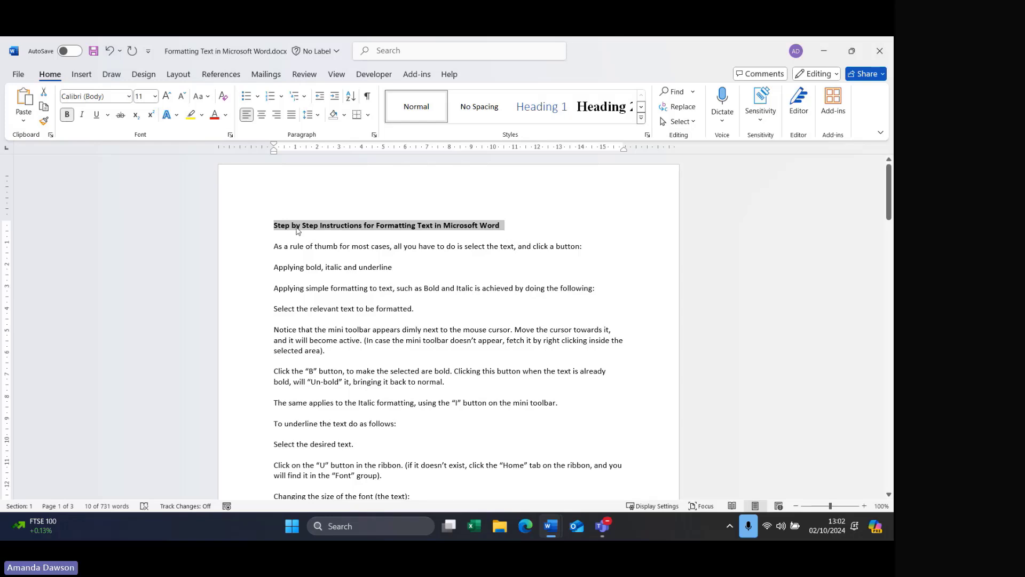
click(155, 96)
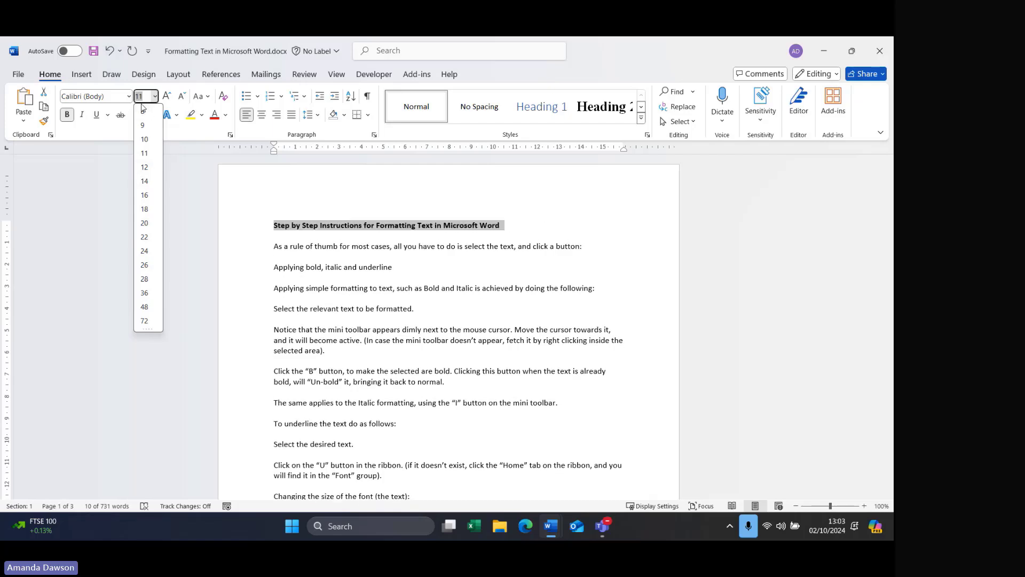
text(13)
key(Return)
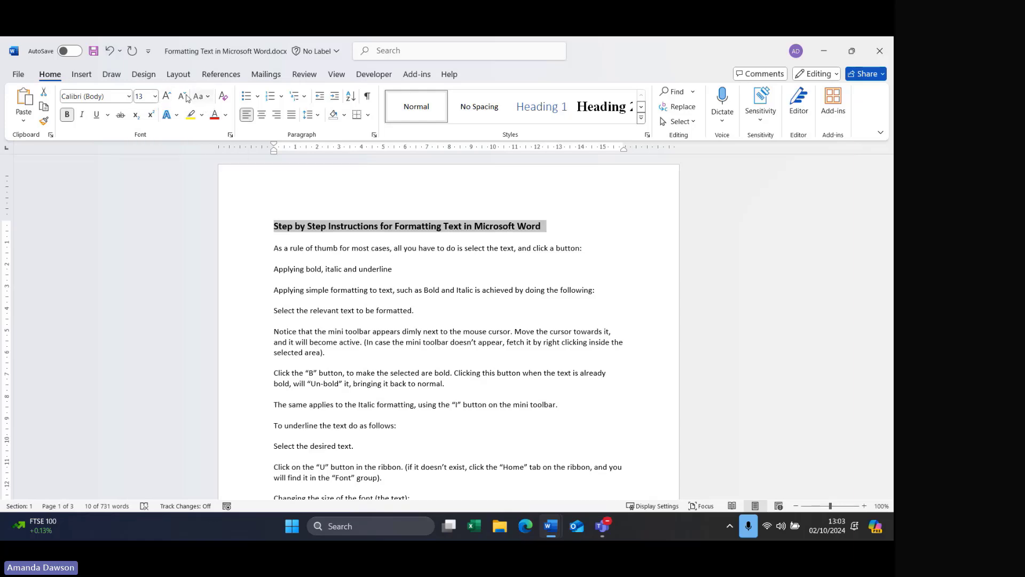
- Increase the title's font size by two increments to 16
click(128, 96)
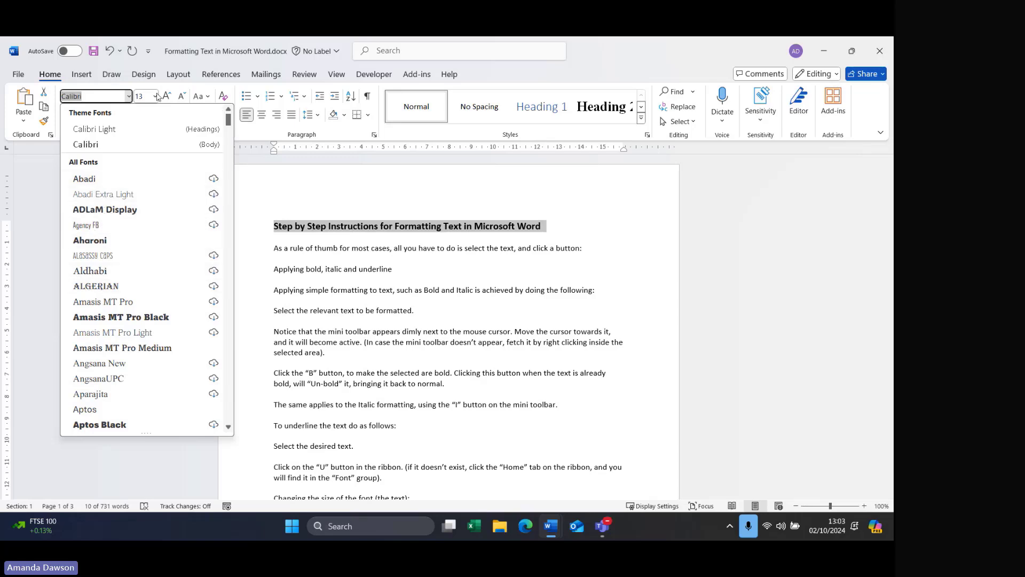
click(357, 230)
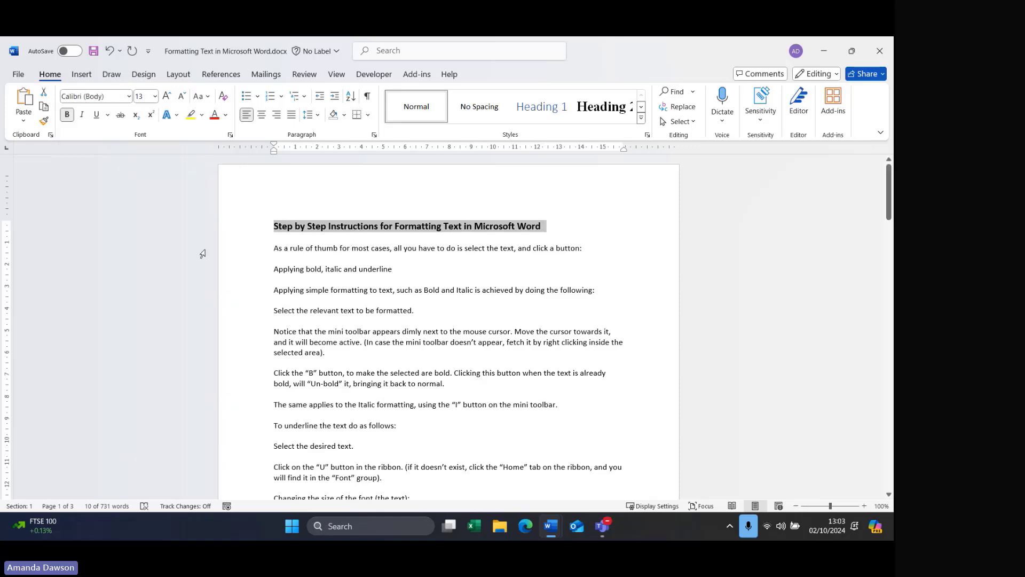
click(166, 101)
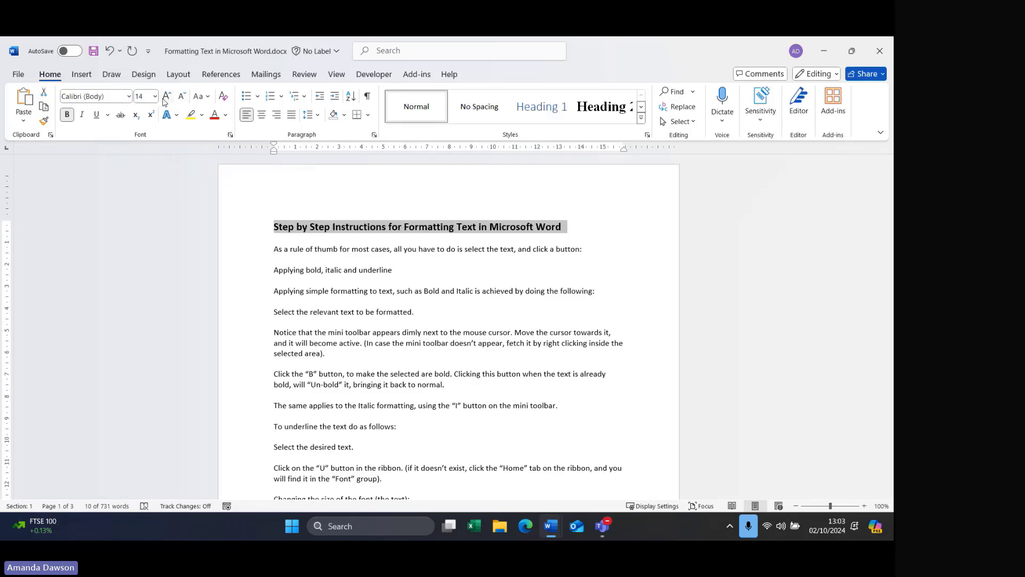
click(165, 101)
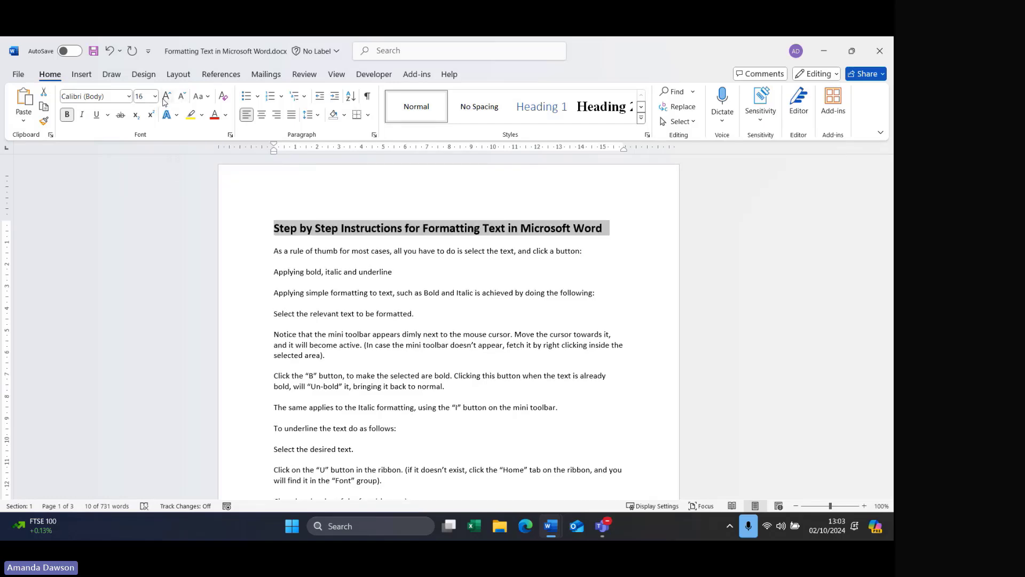
- Apply toggle case to the title, and apply it a second time to restore the original capitalisation
click(204, 100)
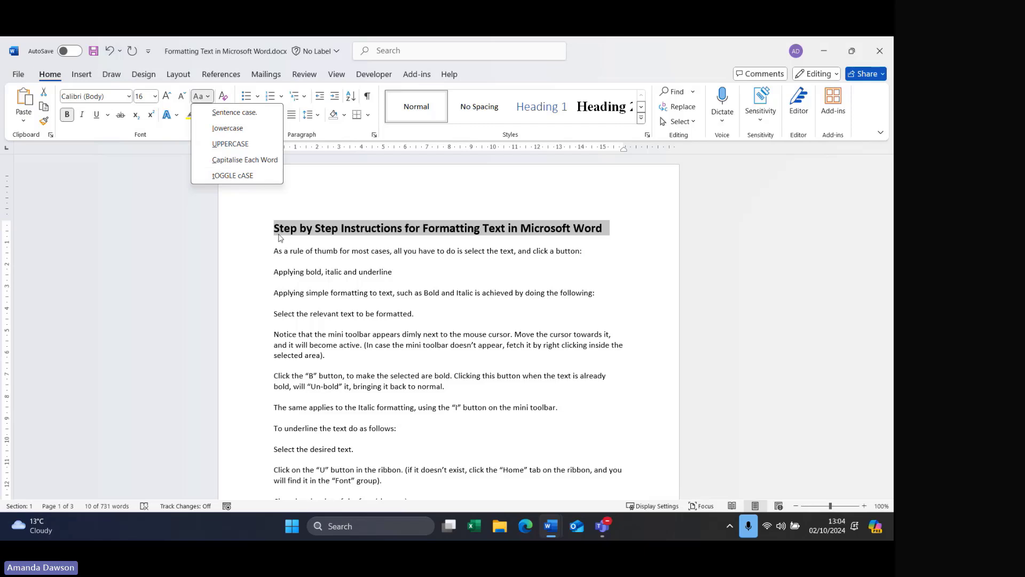
click(238, 176)
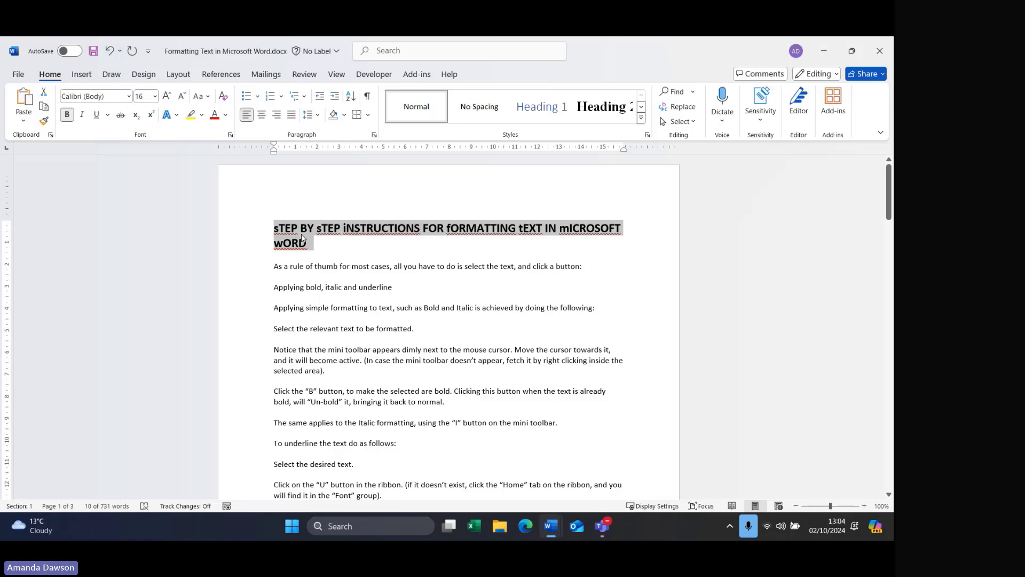
click(205, 98)
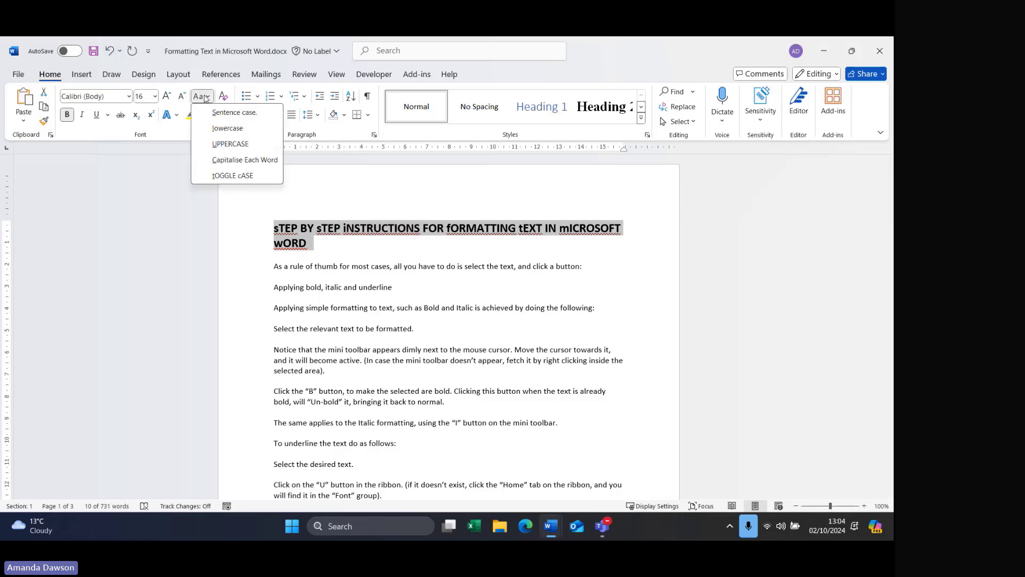
click(218, 178)
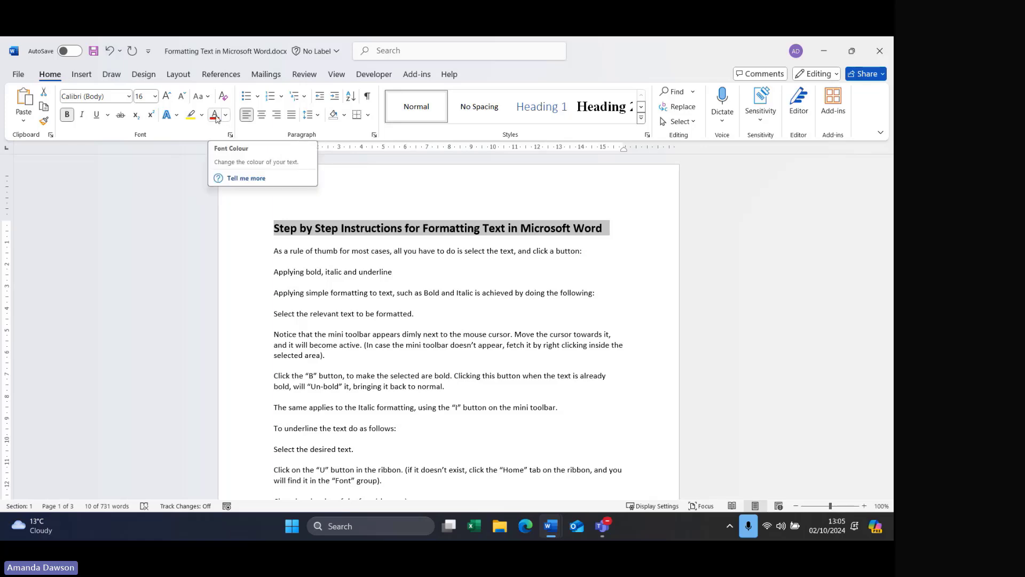
- Change the title's font colour to a bright magenta from the standard colours of the extended colour selection
click(227, 116)
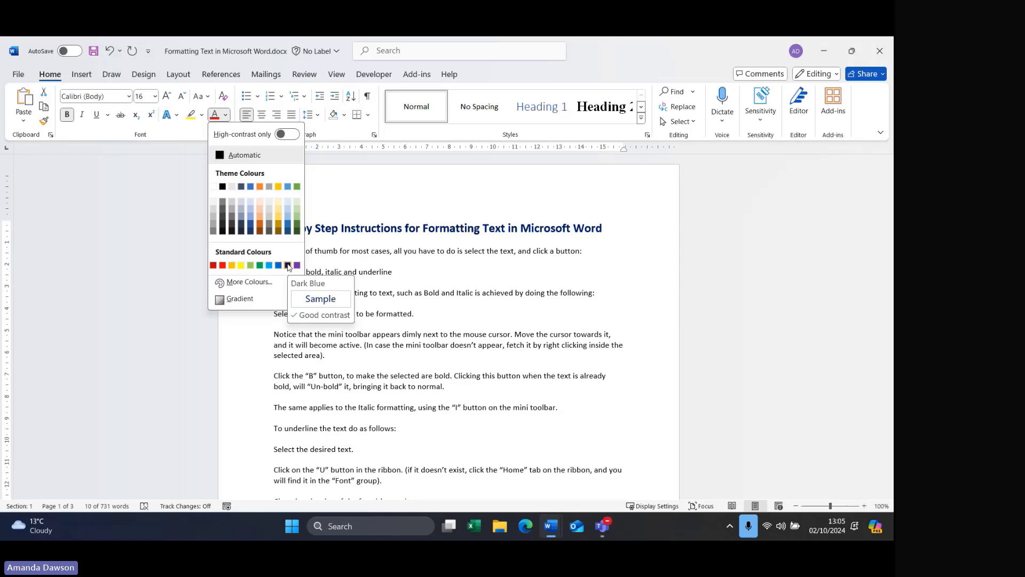
click(249, 282)
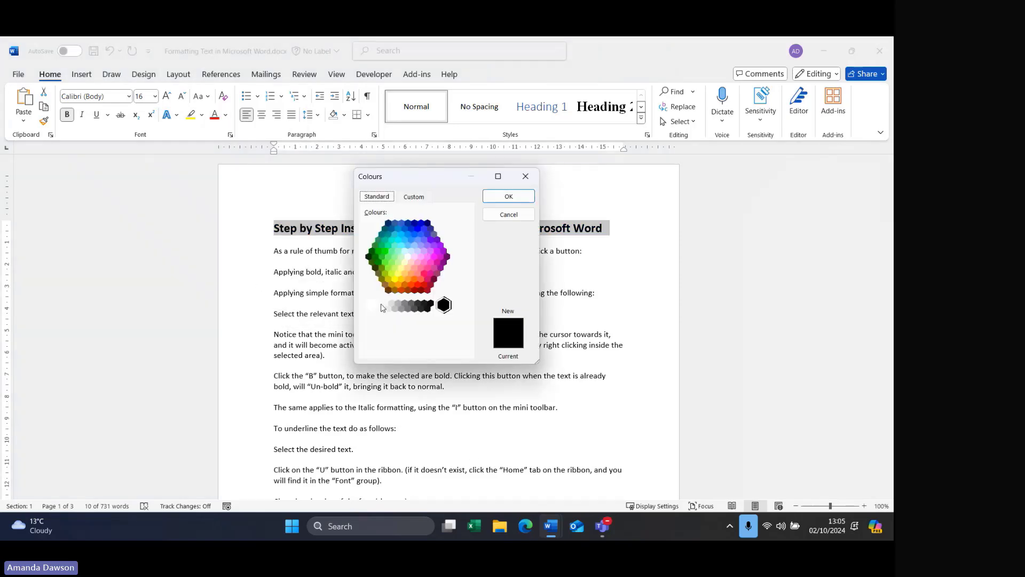
click(414, 197)
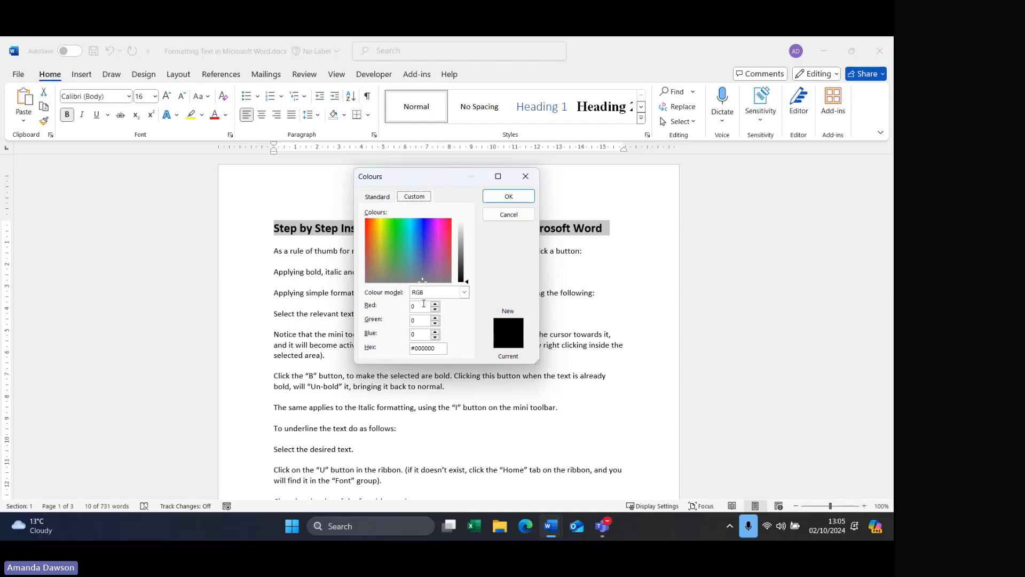
click(444, 345)
drag(441, 349, 409, 348)
click(379, 198)
click(432, 258)
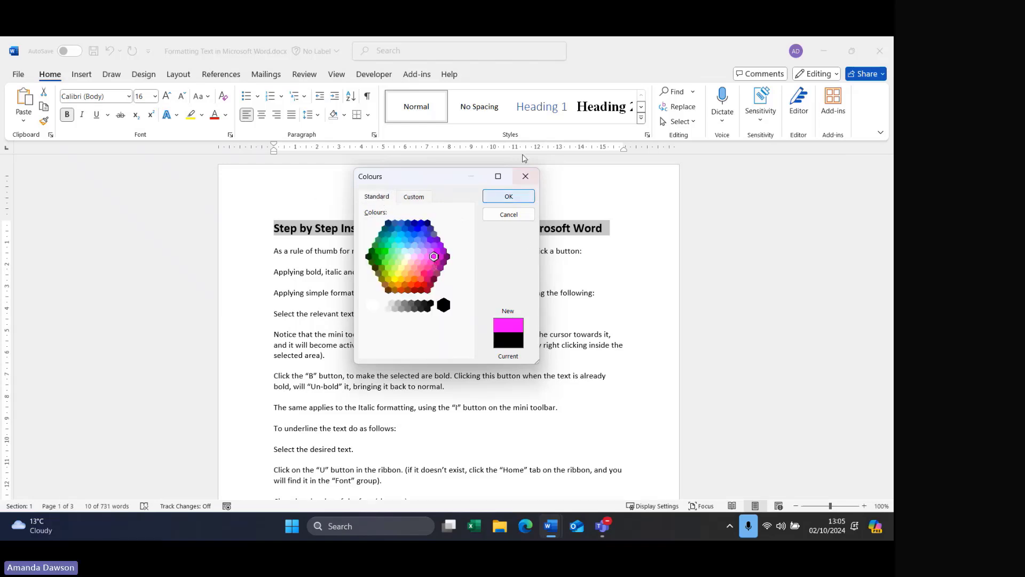
click(508, 196)
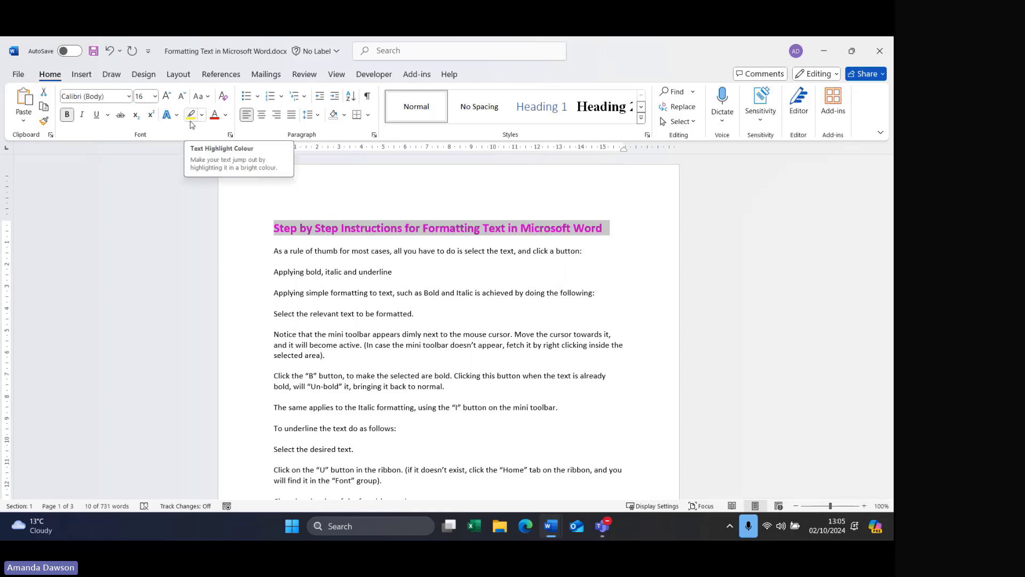
- Highlight the line "Applying bold, italic and underline" in bright green
click(275, 273)
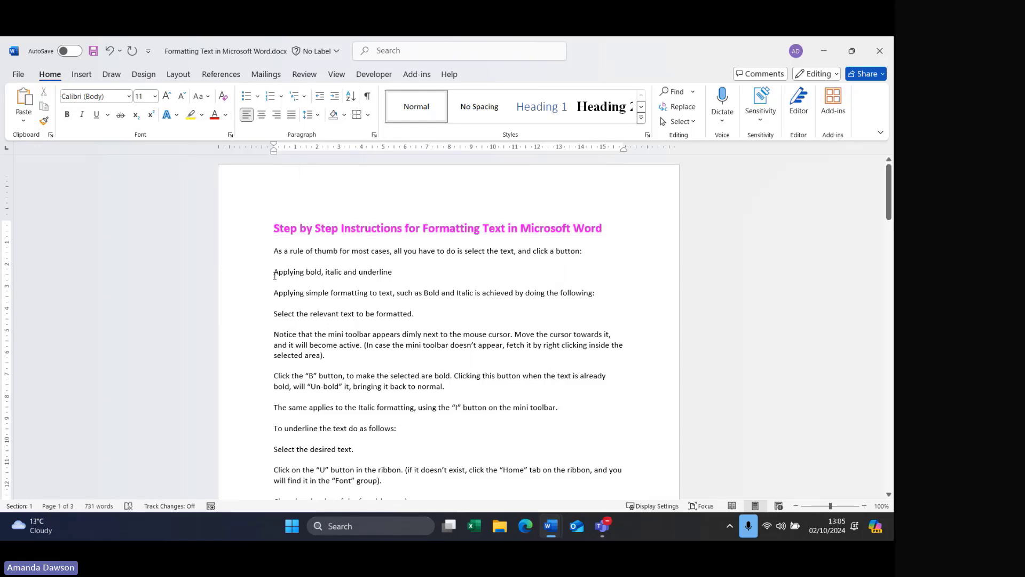
drag(292, 270, 397, 271)
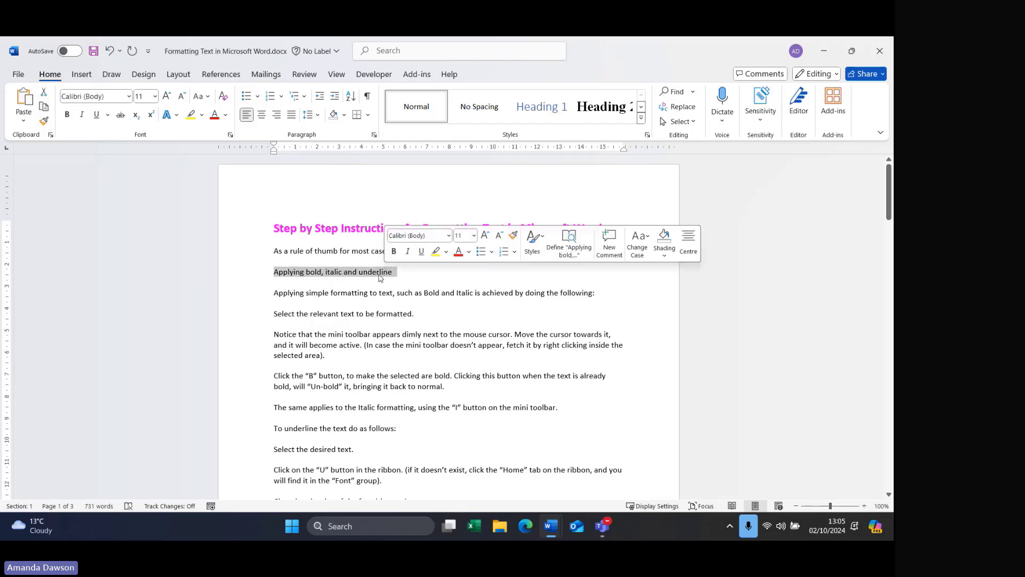
click(203, 116)
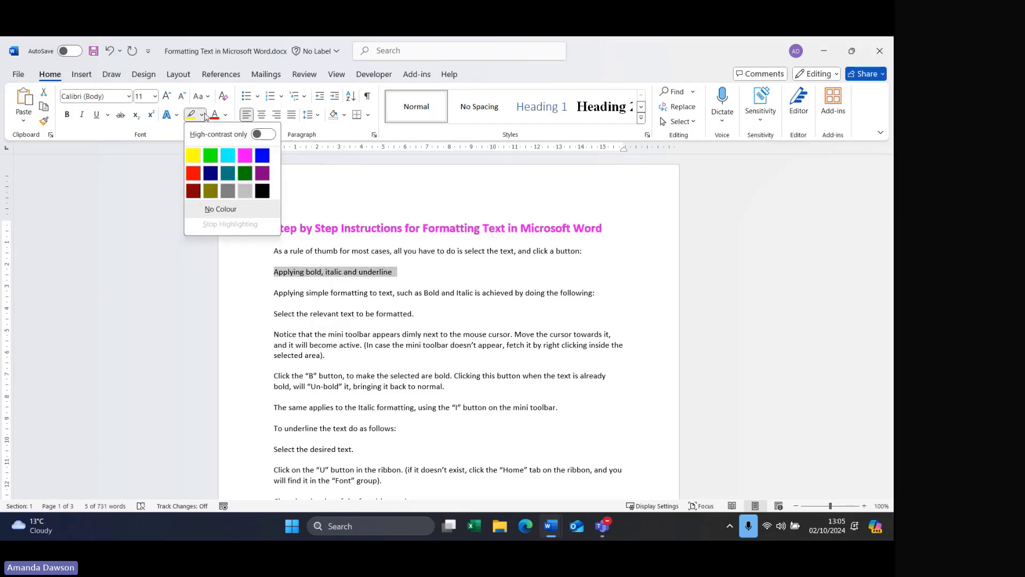
click(212, 156)
click(438, 265)
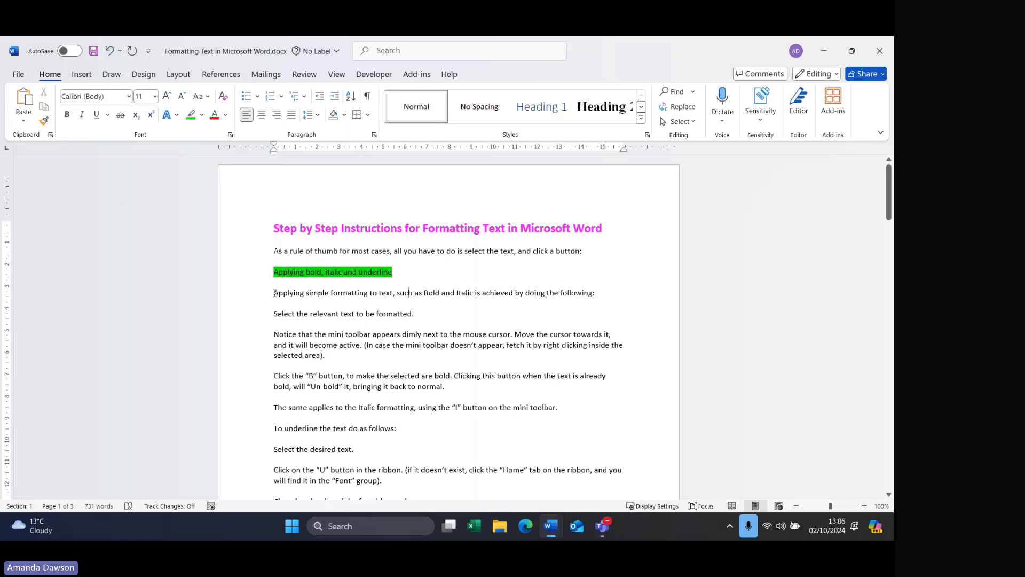
- Examine the text effects and typography options for the word "Applying", including reflection, glow and number styles
drag(274, 293, 305, 293)
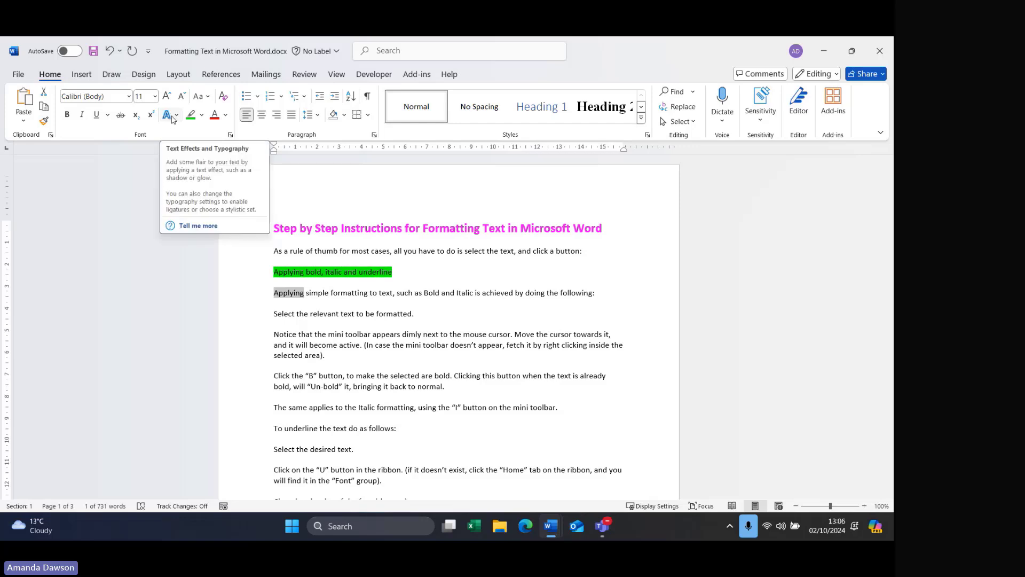
click(173, 118)
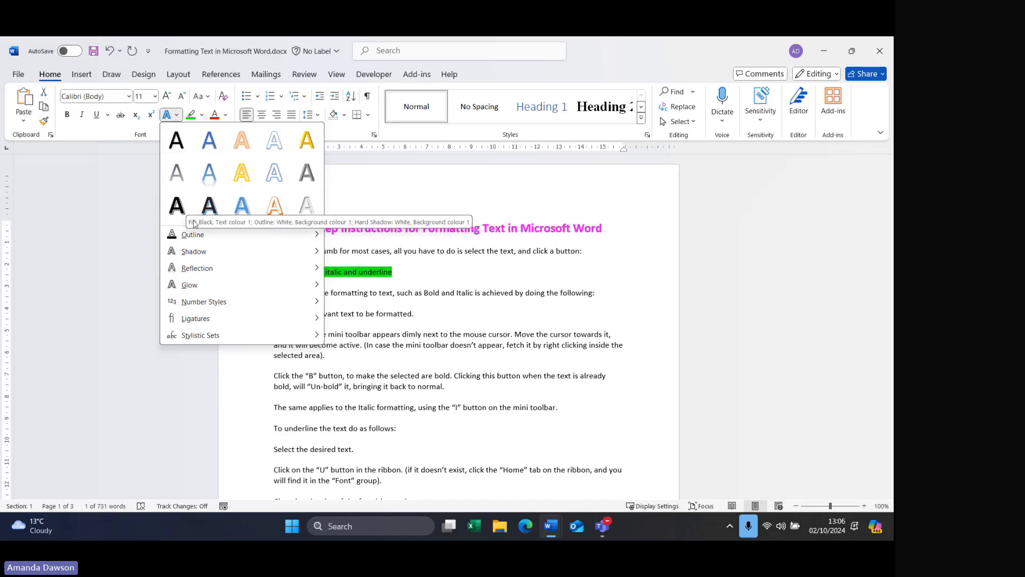
mouse_move(199, 235)
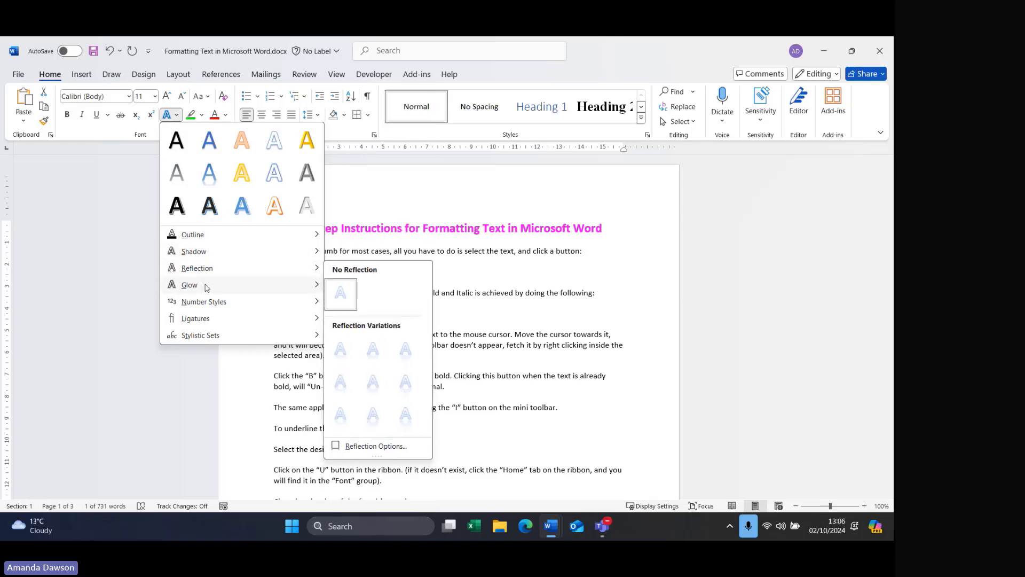
mouse_move(207, 287)
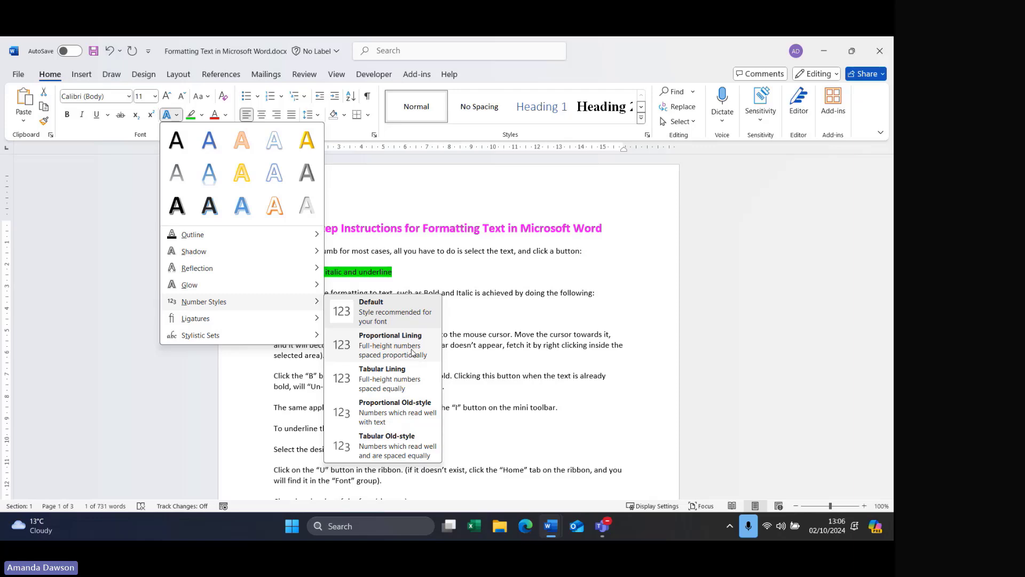
mouse_move(264, 322)
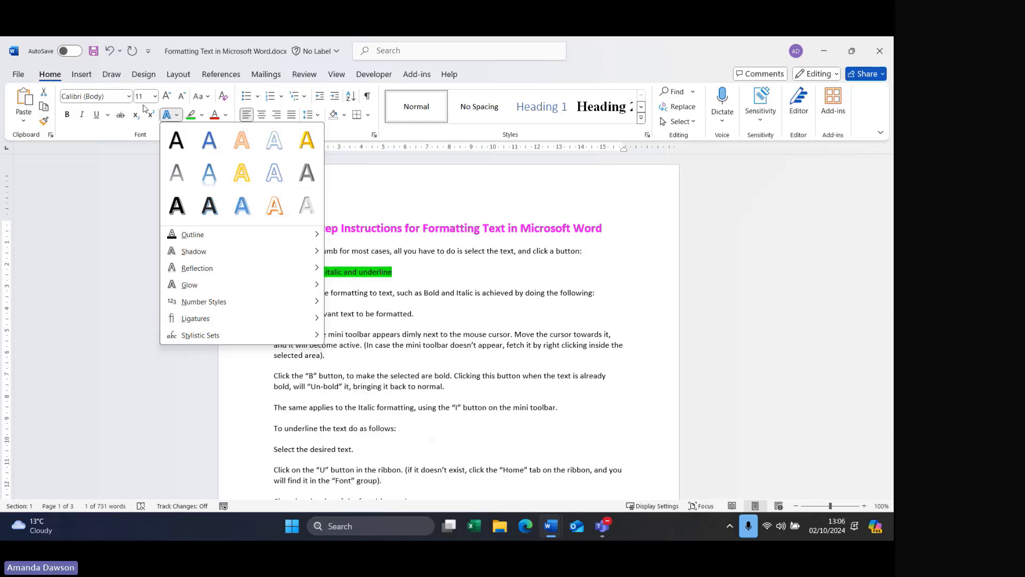
key(Escape)
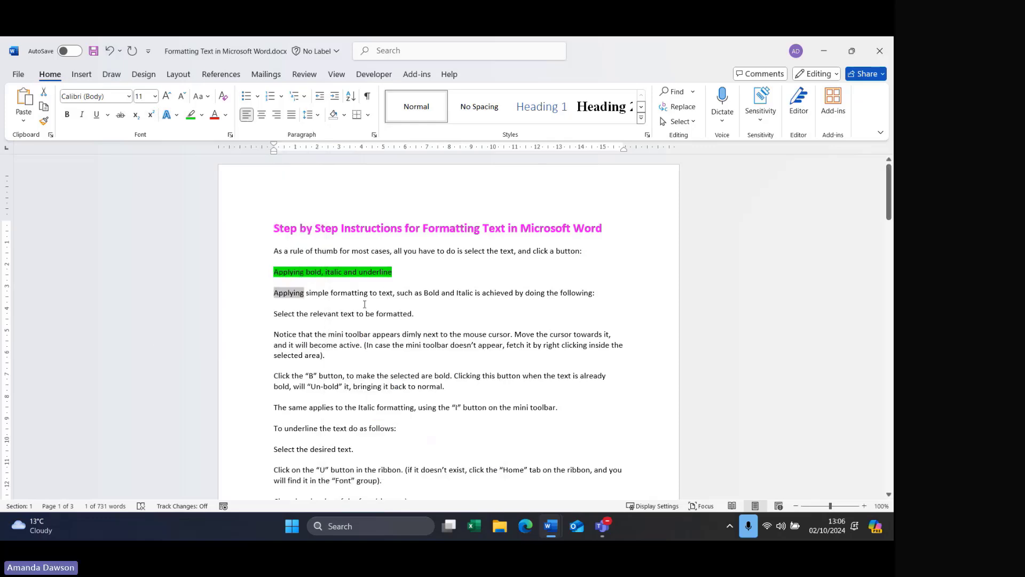
- Add "3rd" at the end of the line "Select the relevant text to be formatted." and make its "rd" superscript
click(337, 313)
click(151, 115)
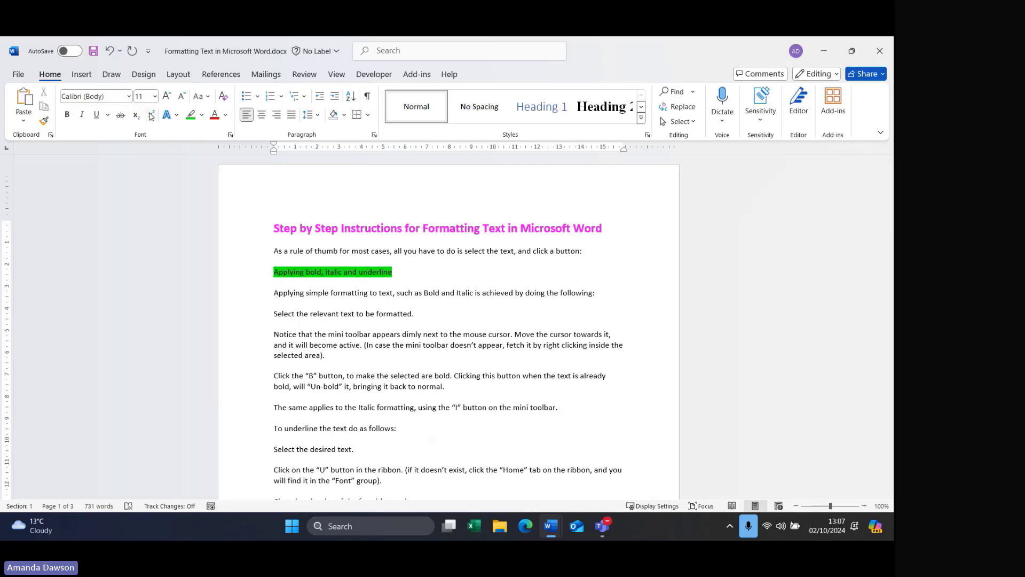
click(450, 315)
text(3rd)
drag(422, 315, 428, 315)
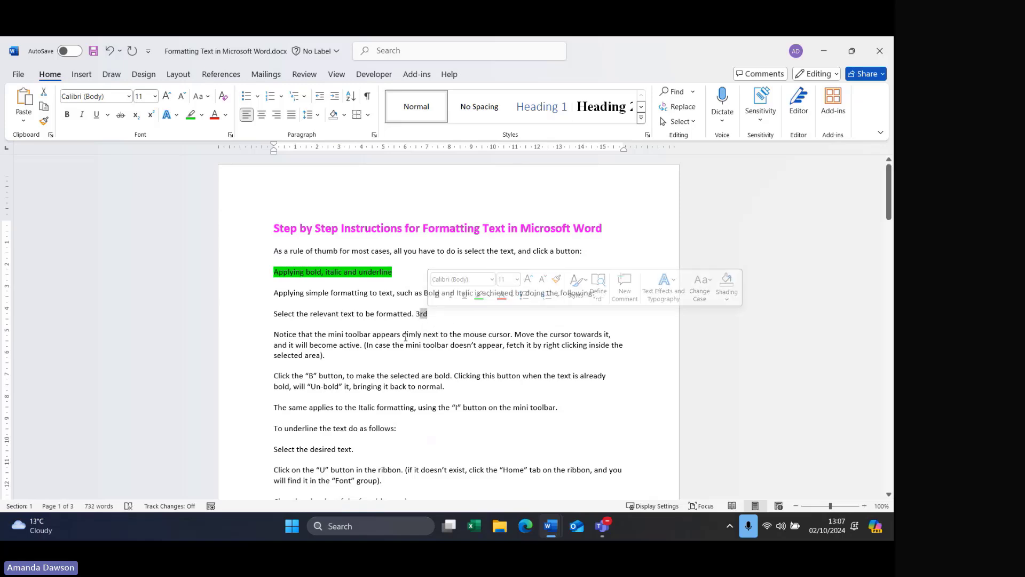
click(151, 118)
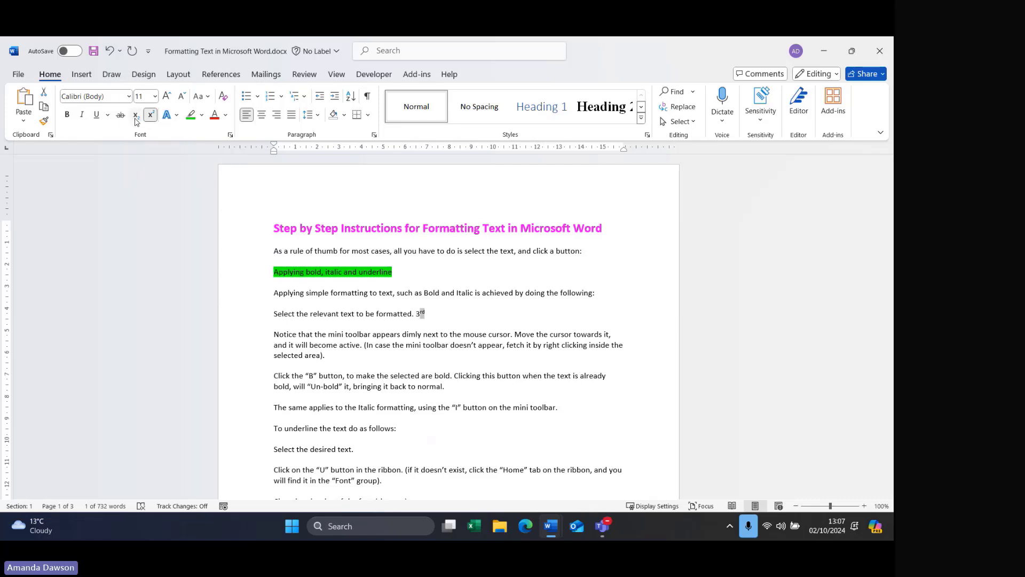
- Change the "rd" after the 3 in the line "Select the relevant text to be formatted." to subscript
click(136, 121)
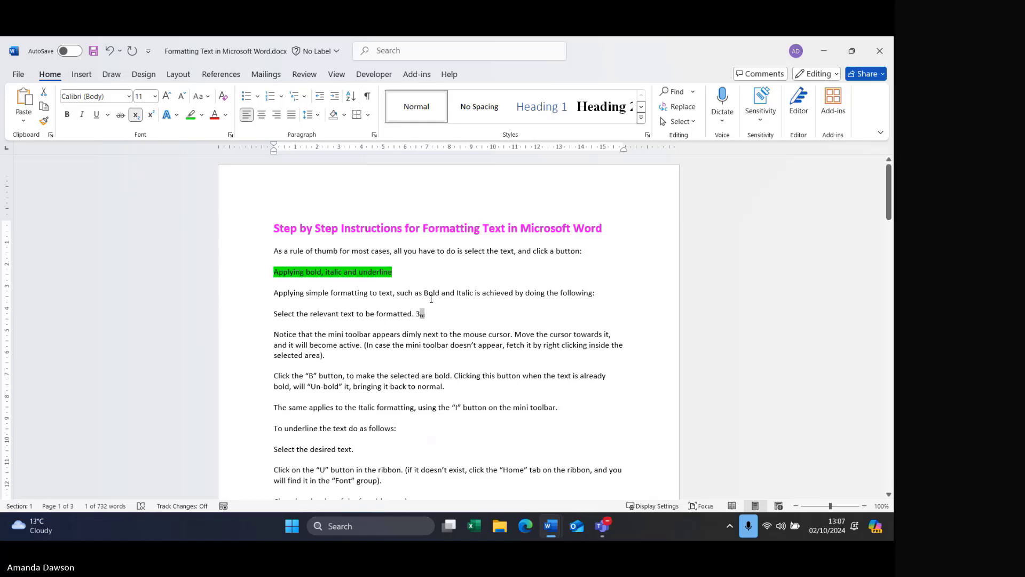
click(257, 299)
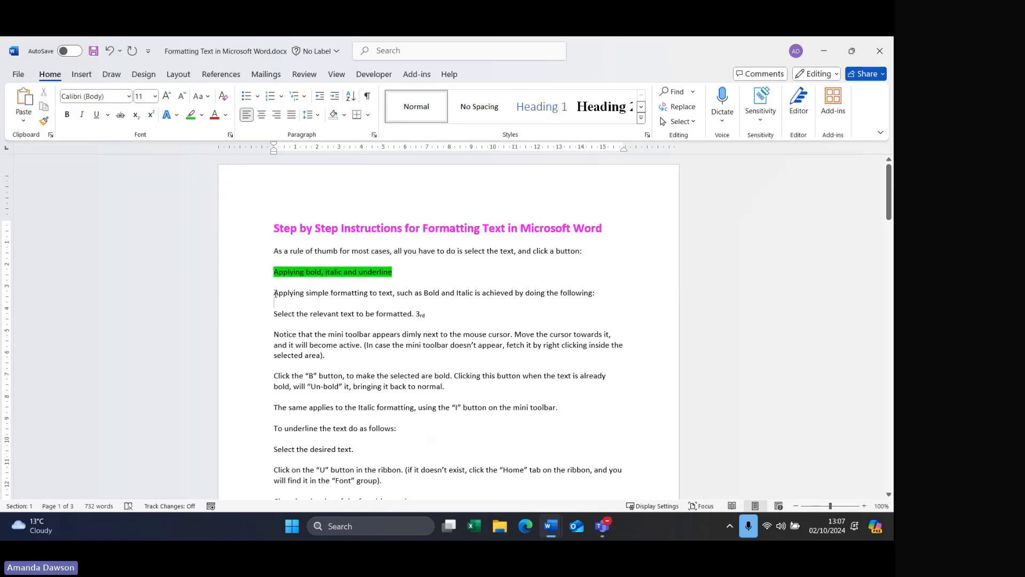
- Apply strikethrough to the words "Applying simple formatting to text" in the line below the highlighted heading
drag(275, 293, 393, 293)
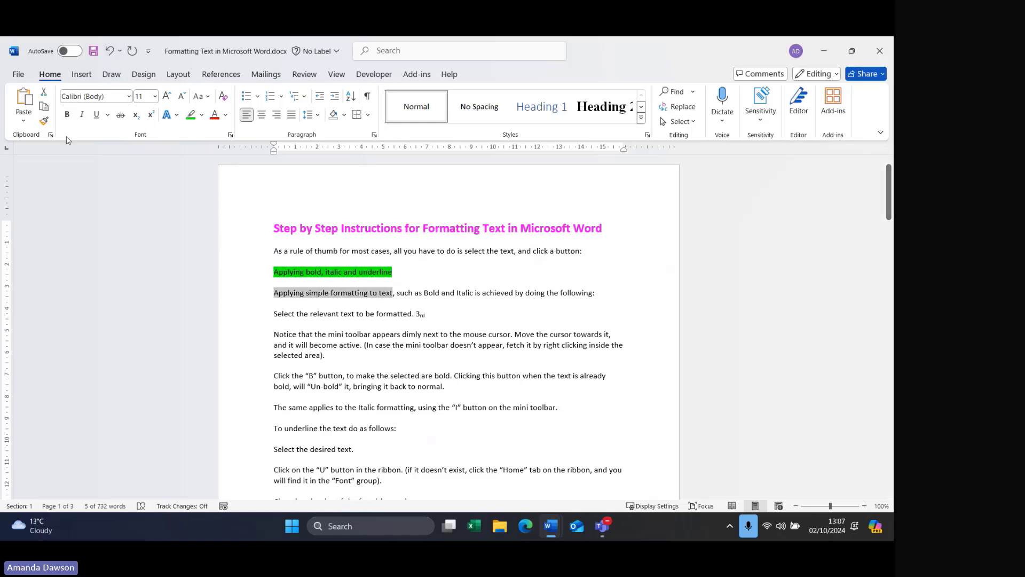
click(122, 117)
click(425, 290)
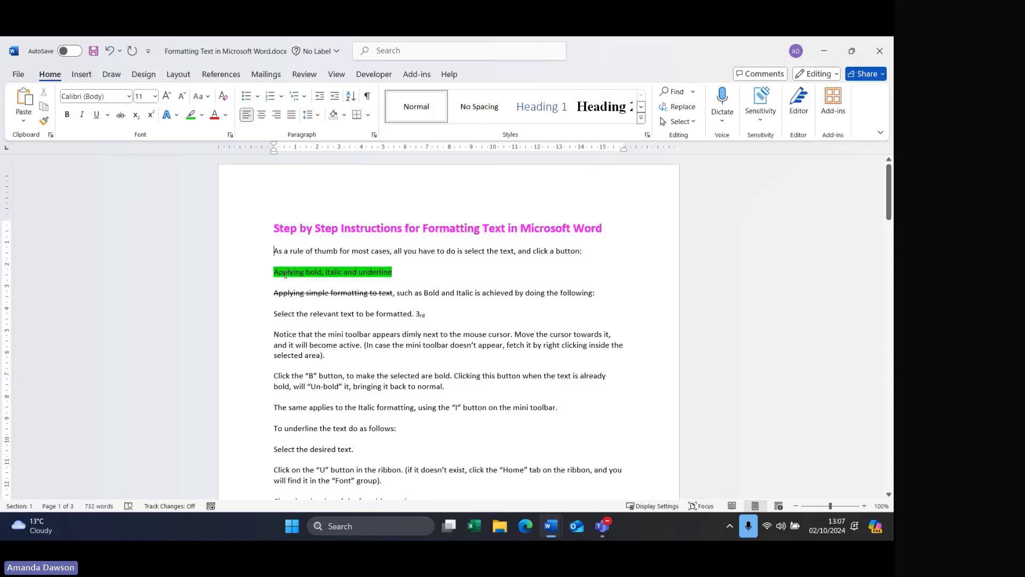
- Delete the "3rd" at the end of the line "Select the relevant text to be formatted."
click(436, 315)
key(BackSpace)
key(BackSpace)
key(BackSpace)
- Clear all formatting from the lines "Applying bold, italic and underline" through "Select the relevant text to be formatted."
drag(424, 313, 262, 272)
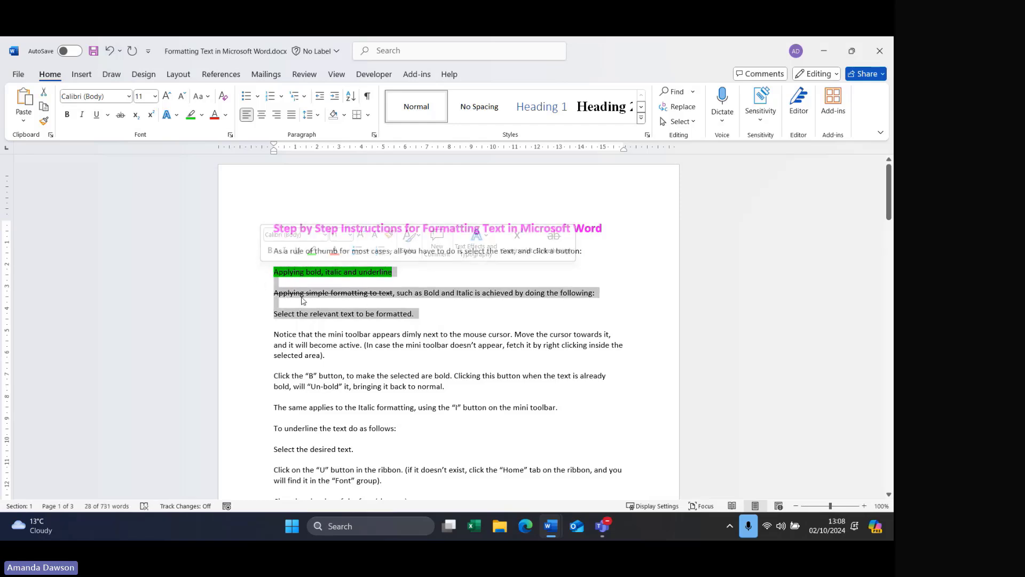
click(224, 96)
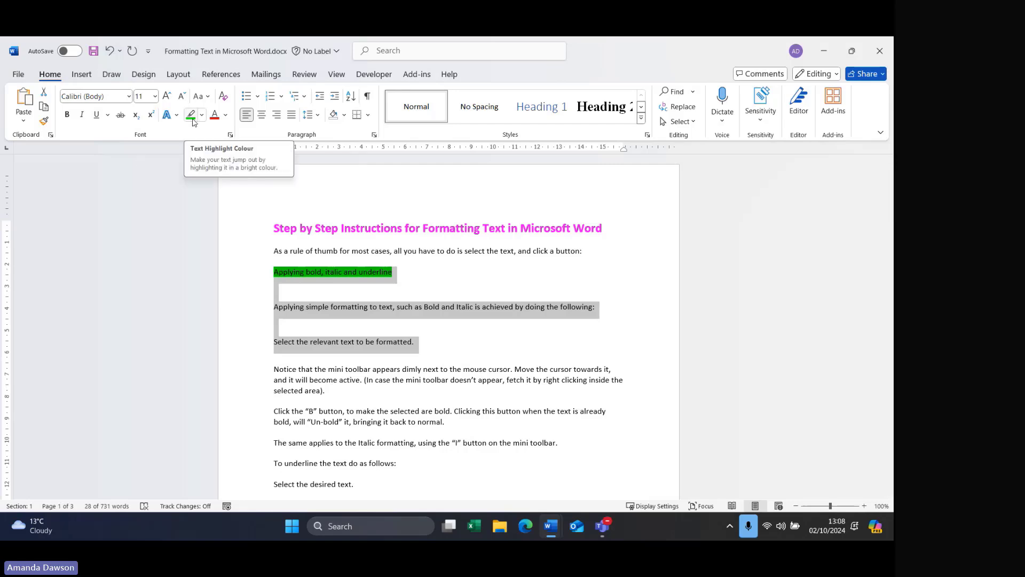
click(408, 271)
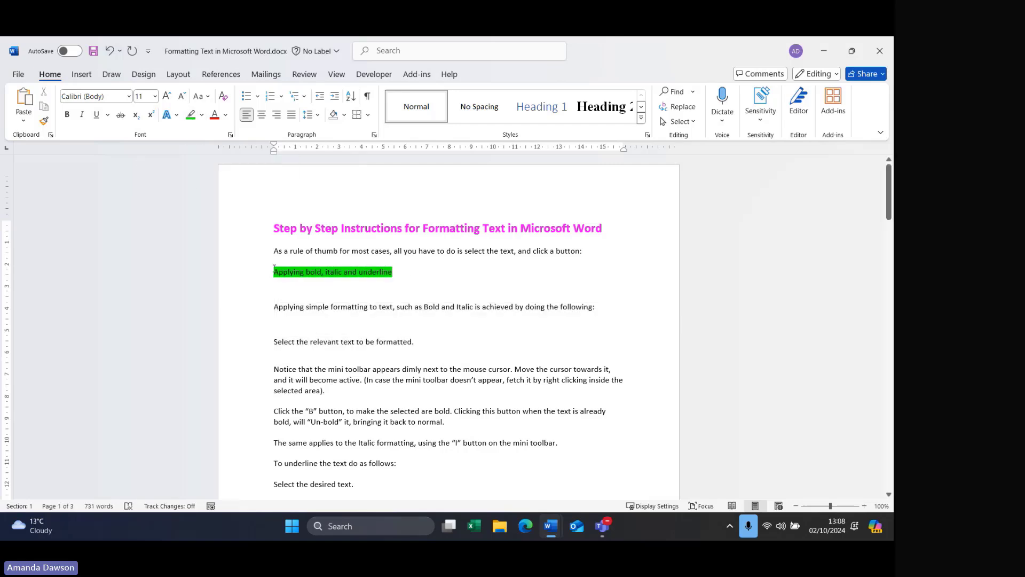
- Remove the highlight from the line "Applying bold, italic and underline" by setting it to No Colour
drag(275, 271, 397, 275)
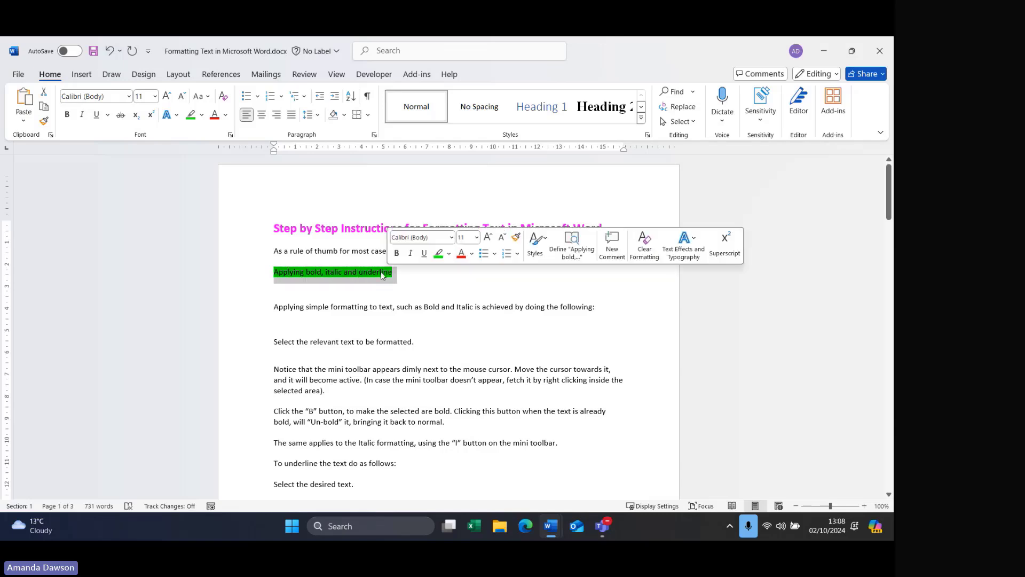
click(201, 117)
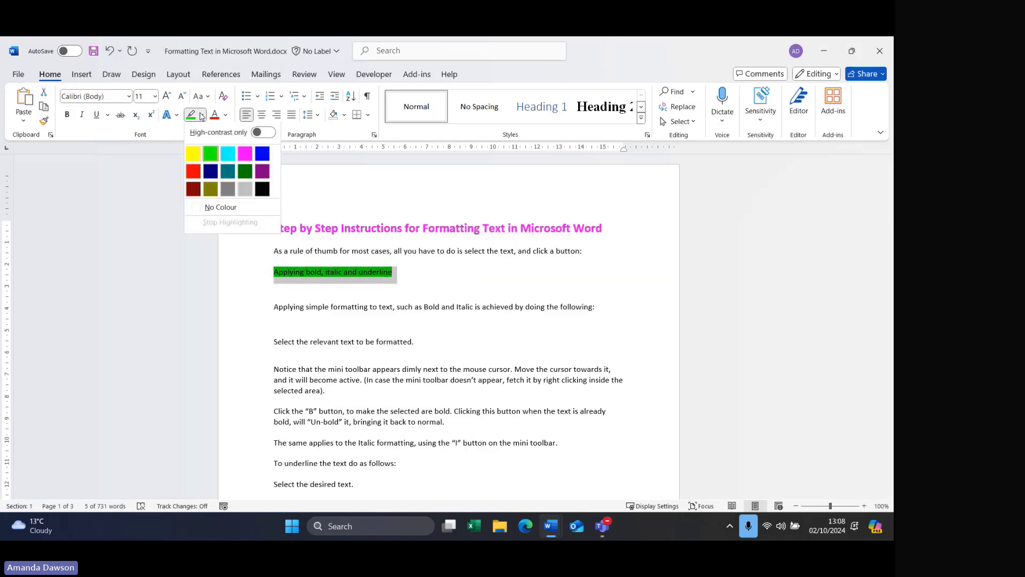
click(216, 210)
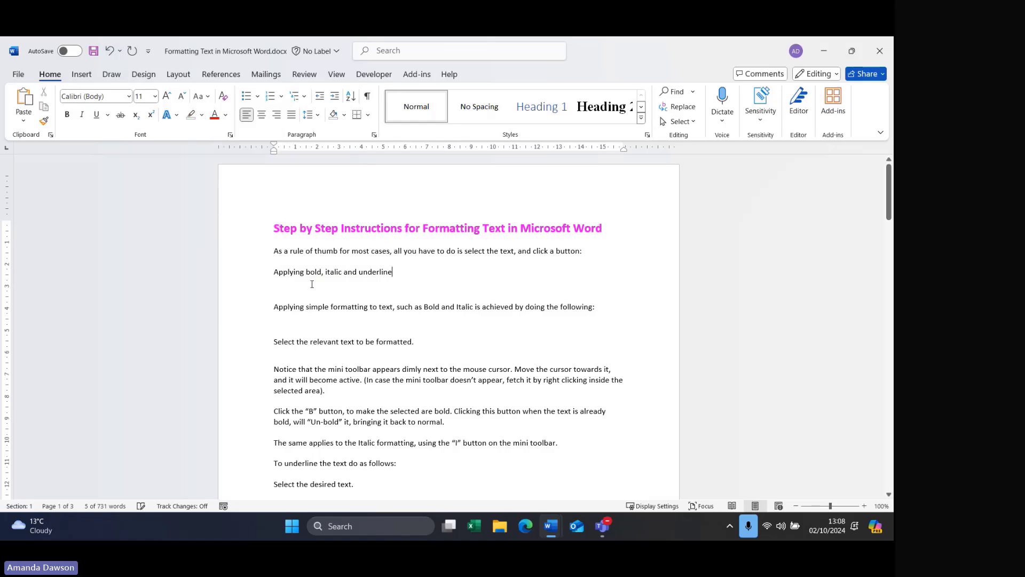
click(403, 281)
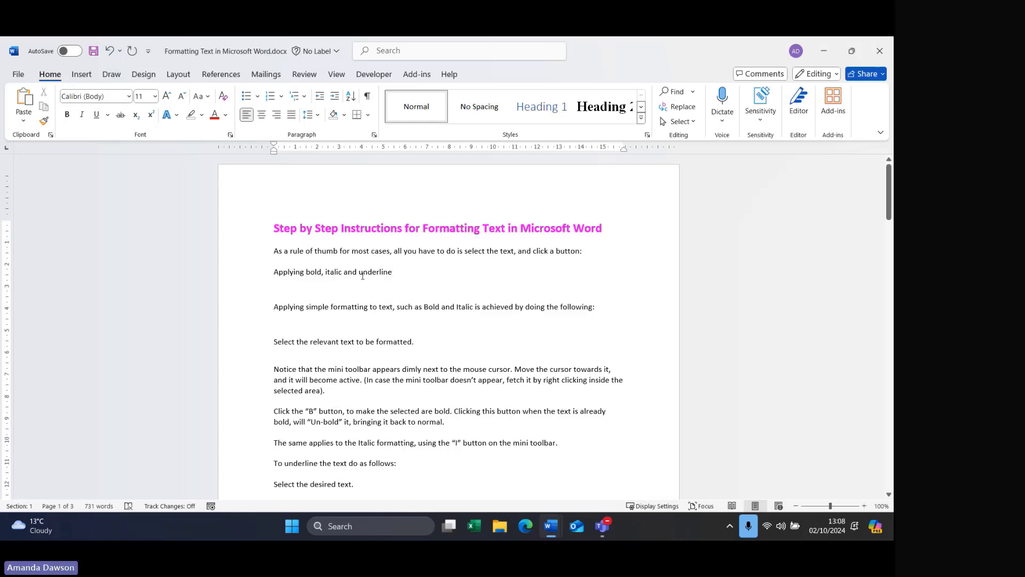
- Review the full Font dialog without changing anything and bring up the mini toolbar for the words "As a rule"
click(231, 137)
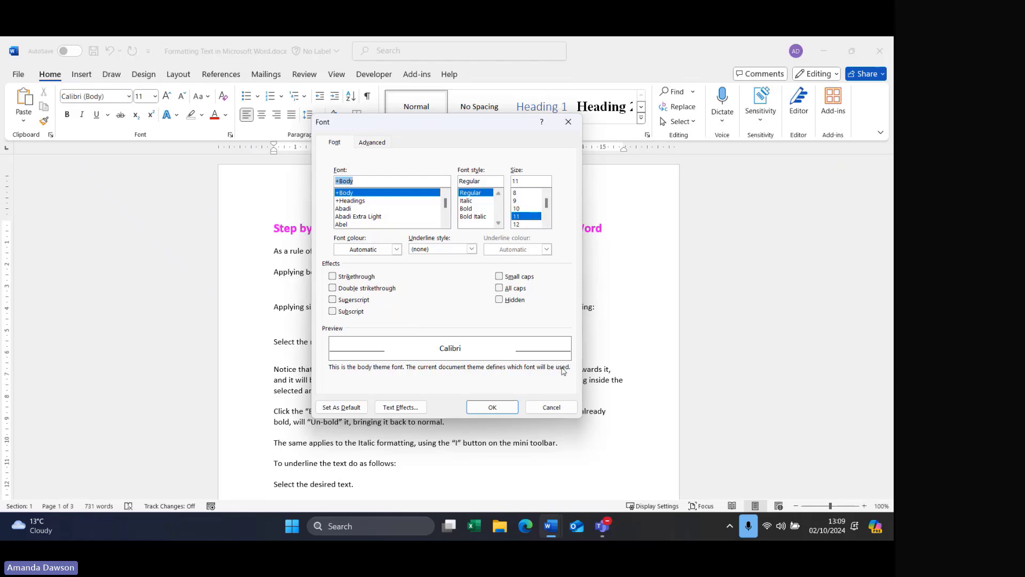
click(556, 408)
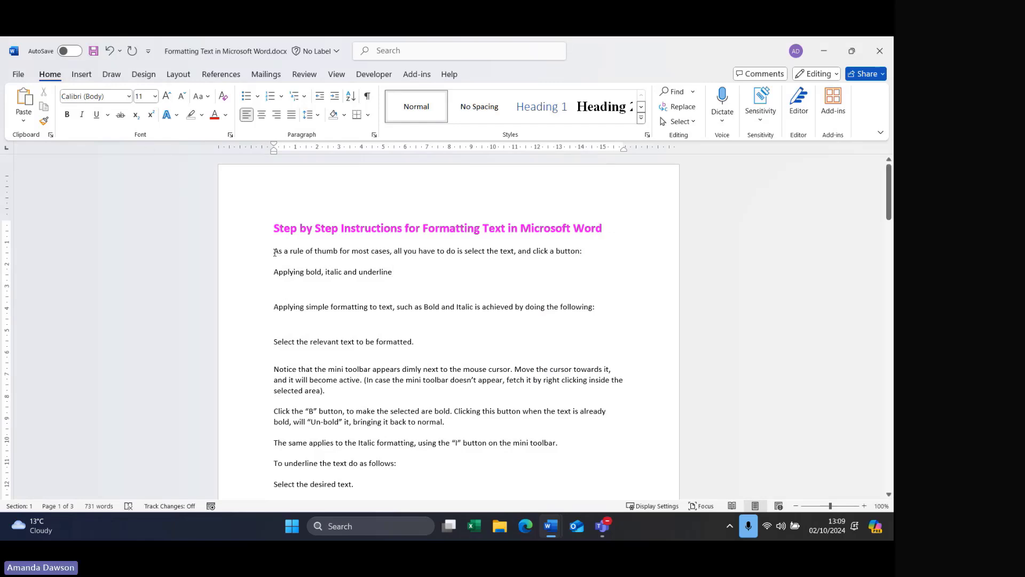
drag(274, 252, 305, 252)
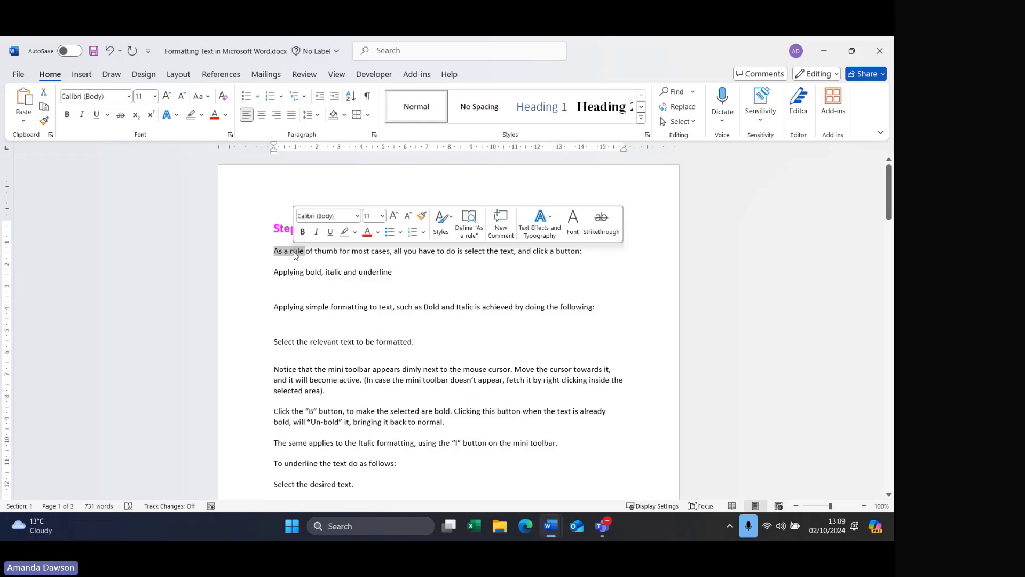
click(298, 275)
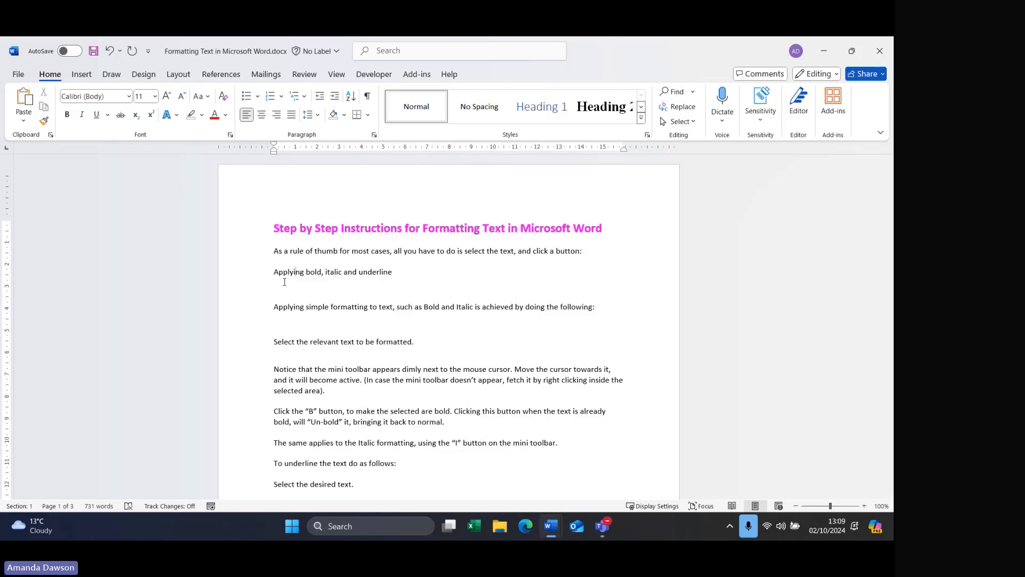
- Insert an extra empty paragraph before the paragraph beginning 'Click the "B" button'
click(273, 372)
click(341, 394)
key(Return)
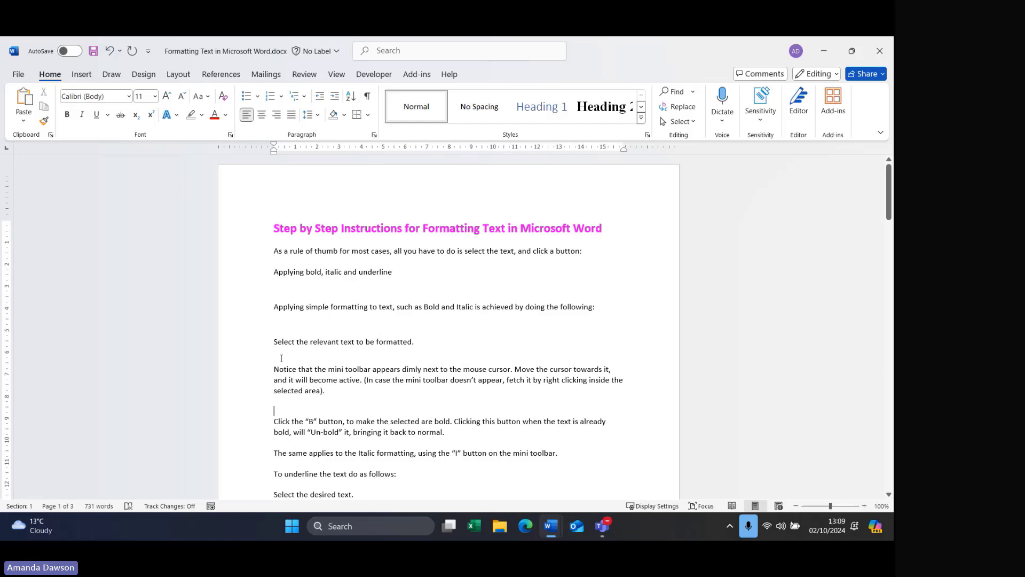
- Show the formatting marks, try the text "rere" in the empty red-marked paragraph above "To underline the text do as follows:", and delete it again
click(368, 99)
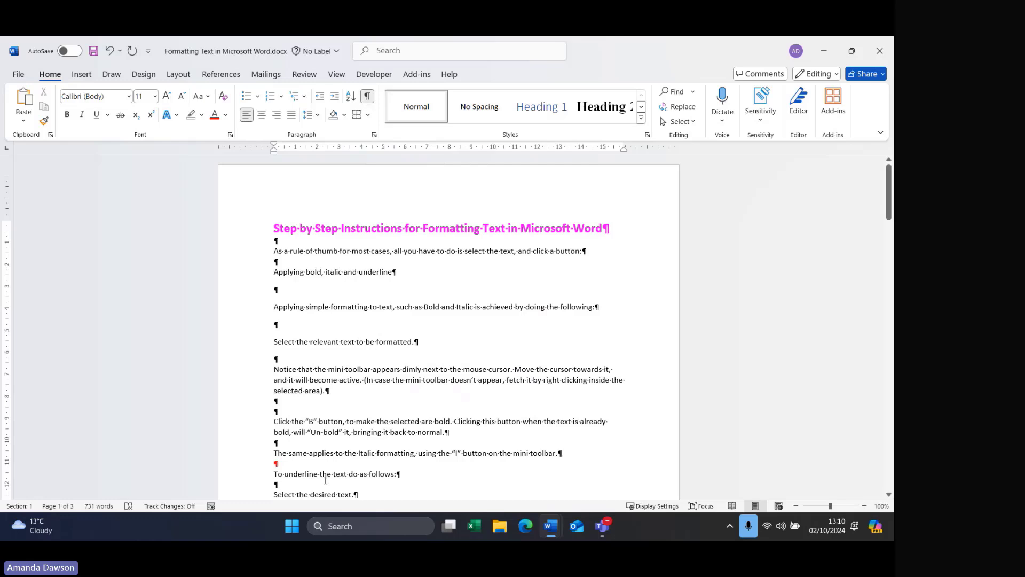
click(293, 463)
text(rere)
key(BackSpace)
key(BackSpace)
key(BackSpace)
key(BackSpace)
- Select the empty paragraph above "To underline the text do as follows:", hide the formatting marks, and deselect it
click(246, 465)
click(367, 96)
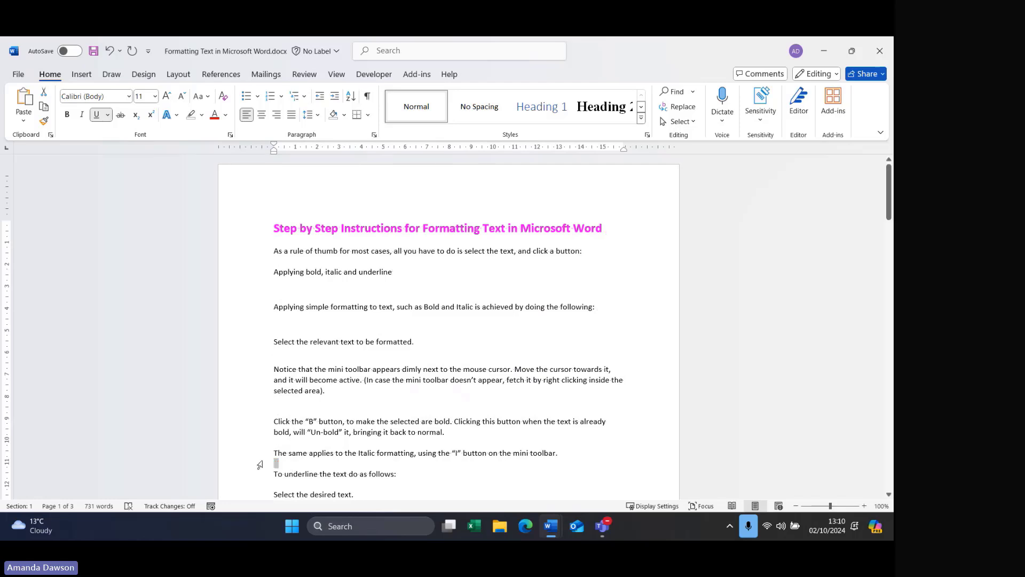
click(277, 465)
click(296, 292)
- Compare the gaps between paragraphs through the first page and look over the available line spacing options
scroll(286, 332, down, 5)
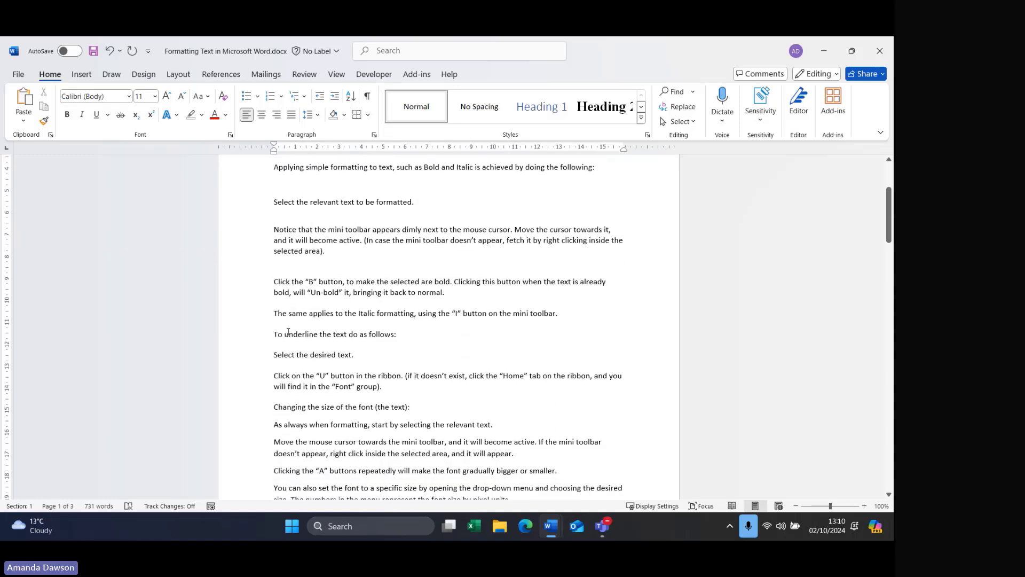
scroll(288, 332, down, 5)
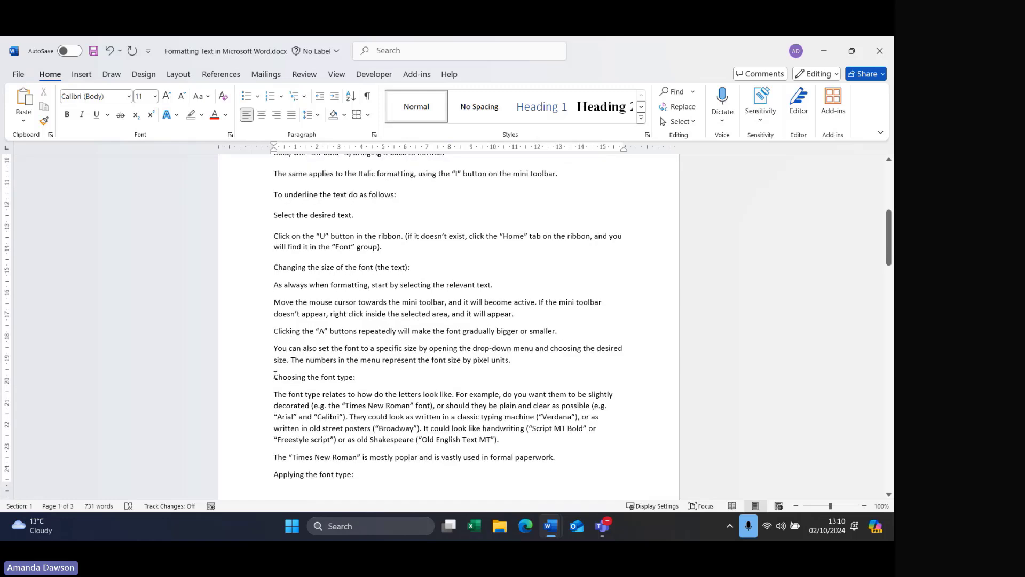
click(273, 387)
scroll(388, 404, up, 1)
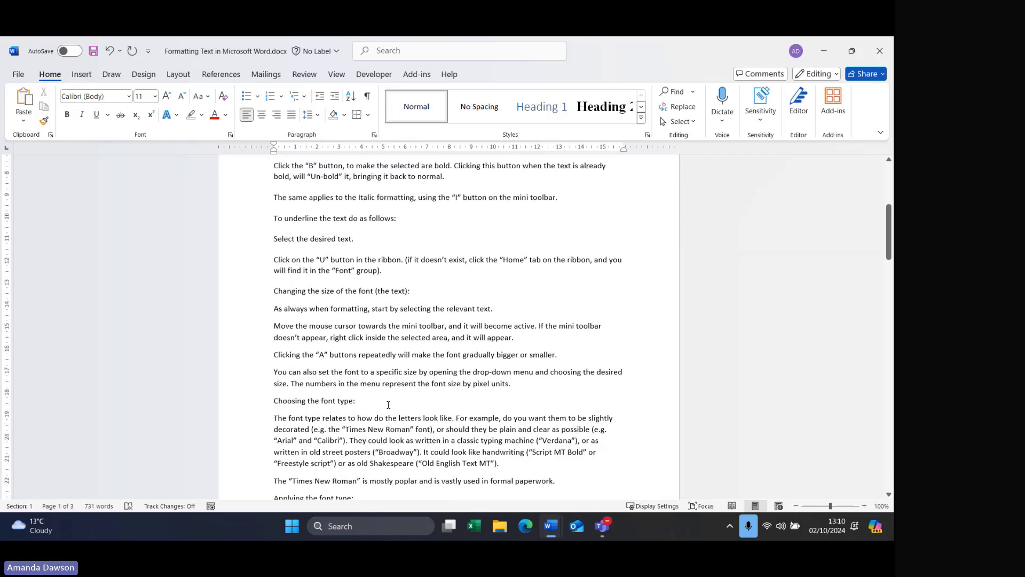
scroll(389, 404, up, 9)
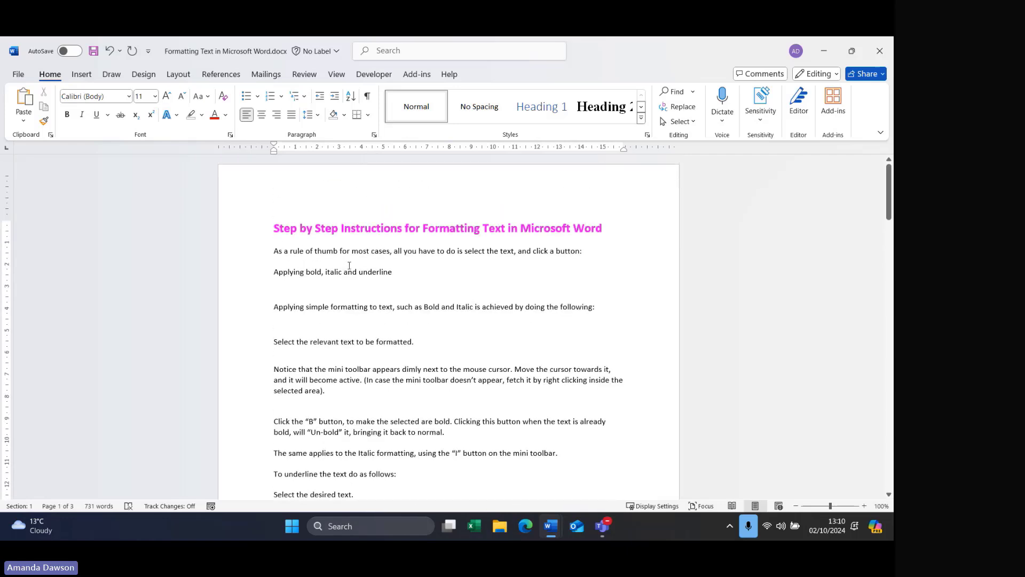
click(316, 116)
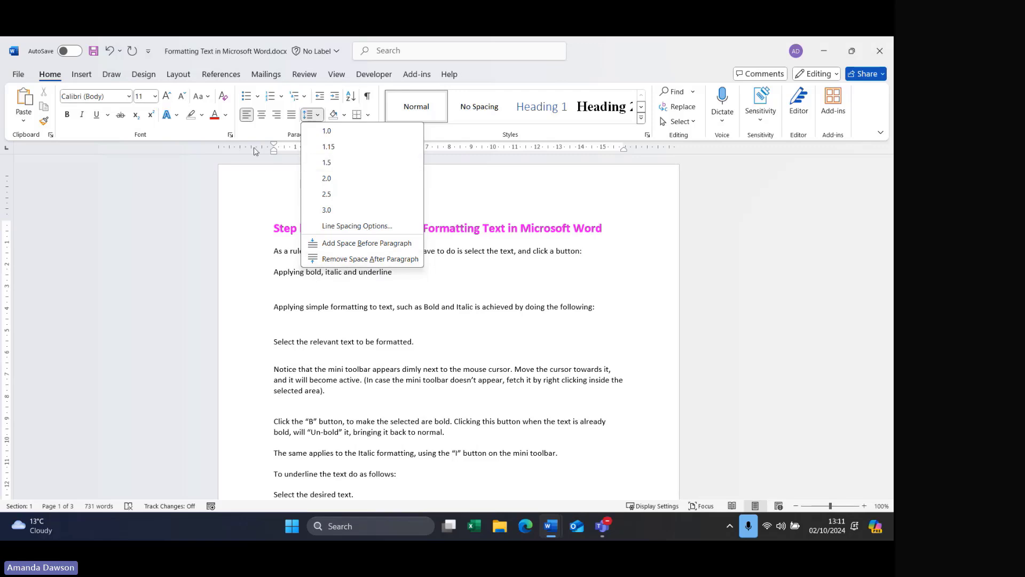
click(400, 351)
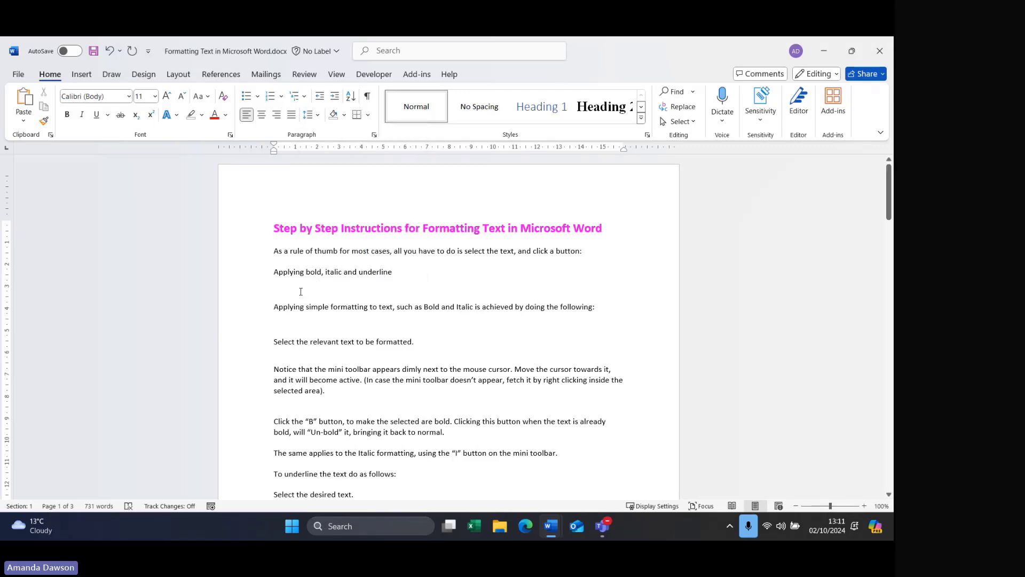
- Show the formatting marks again and check the first page for empty paragraphs
key(ctrl+shift+8)
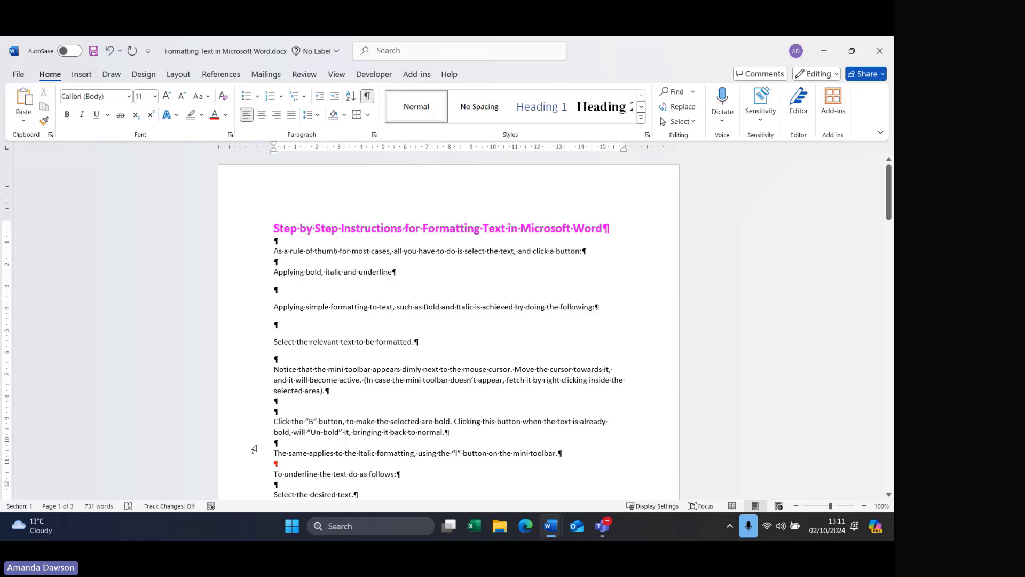
scroll(257, 451, down, 6)
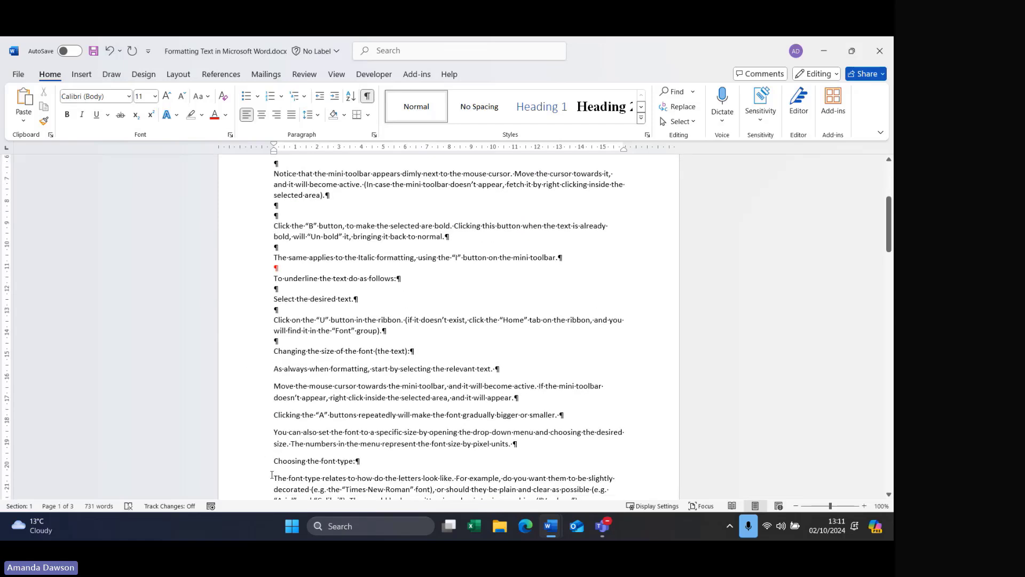
scroll(272, 475, up, 6)
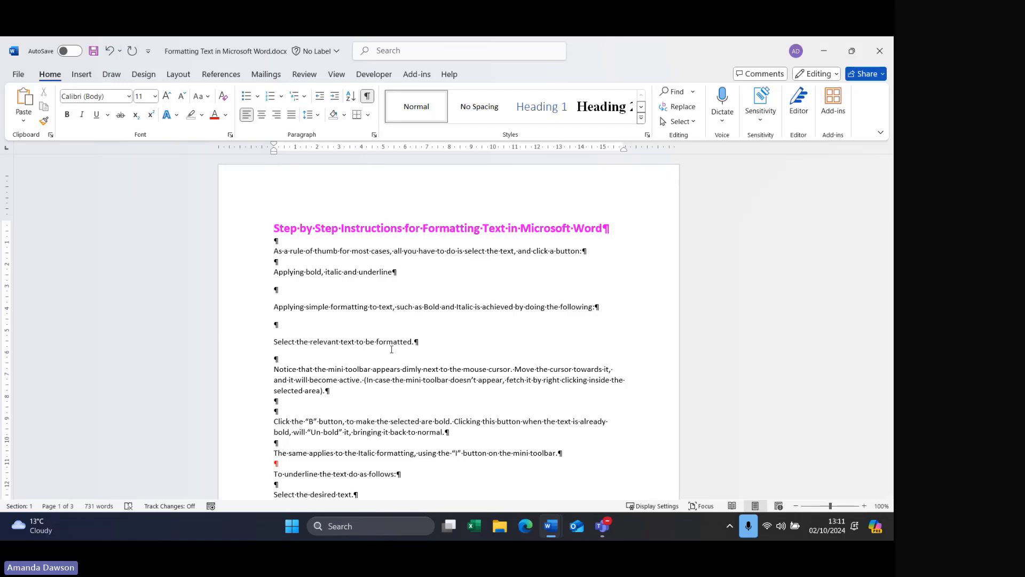
- Start a find and replace that searches for two consecutive paragraph marks (^p^p), and move the dialog off the text
key(ctrl+h)
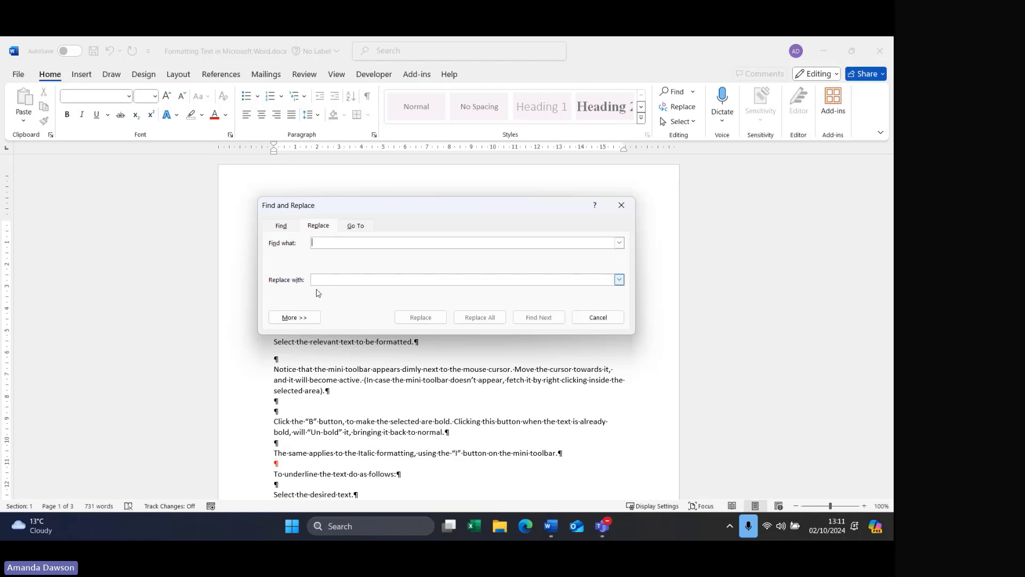
click(295, 317)
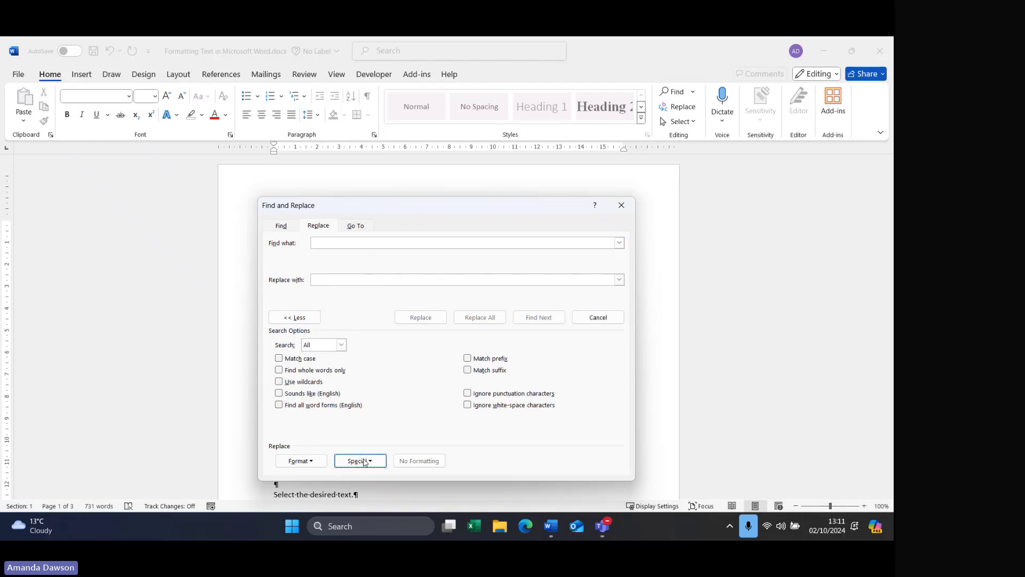
click(314, 463)
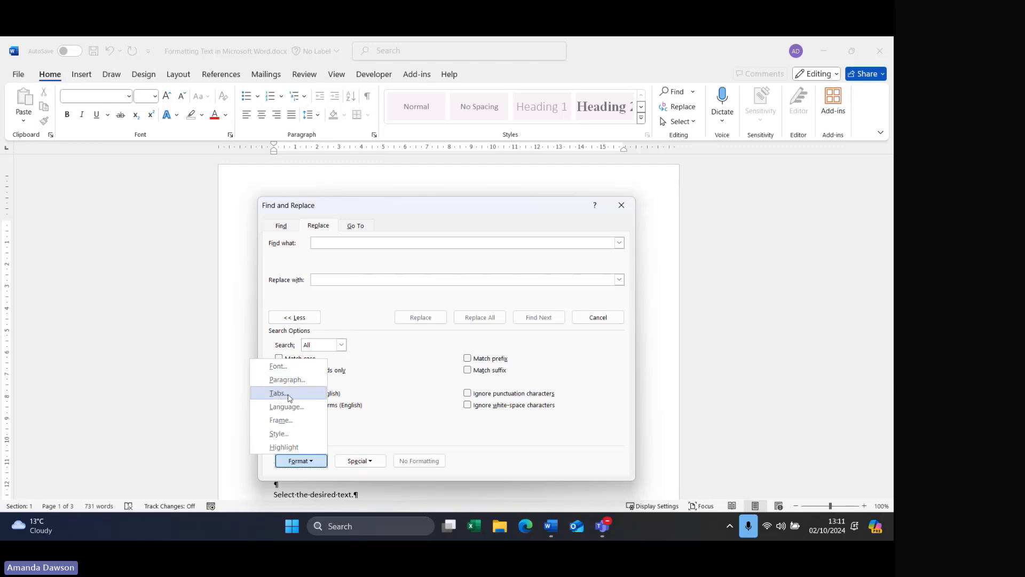
click(369, 463)
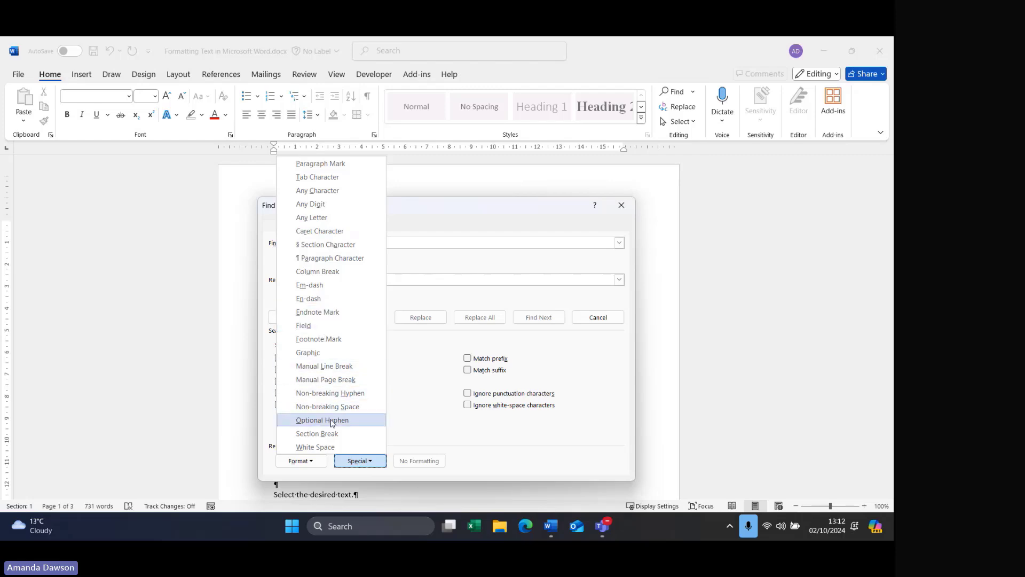
click(321, 163)
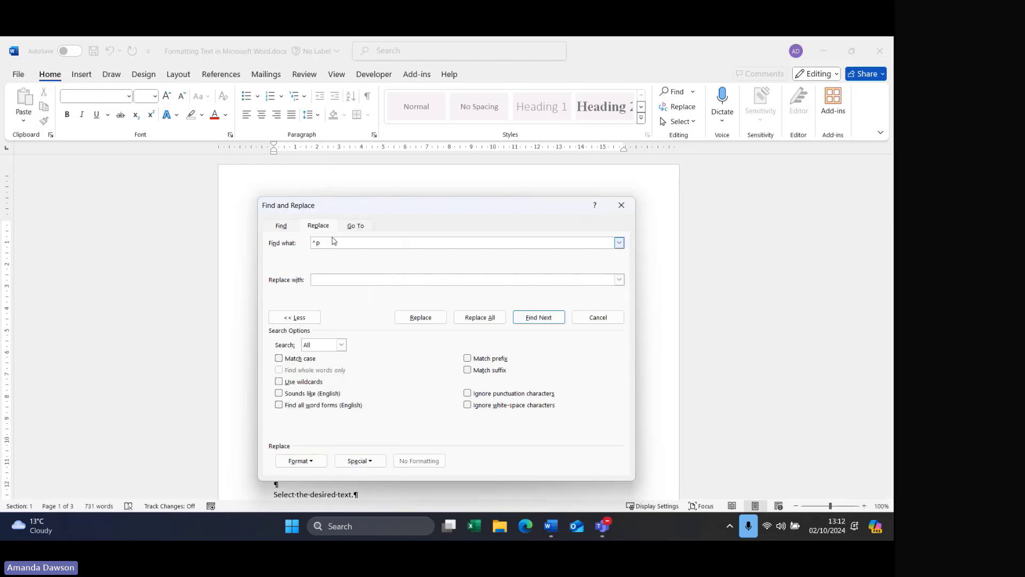
click(380, 463)
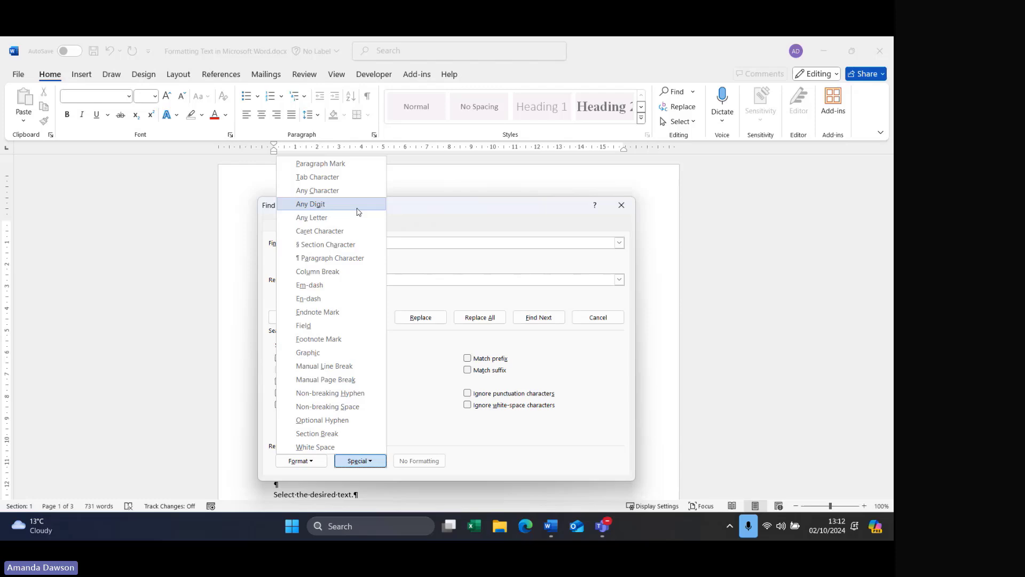
click(355, 167)
drag(382, 208, 608, 247)
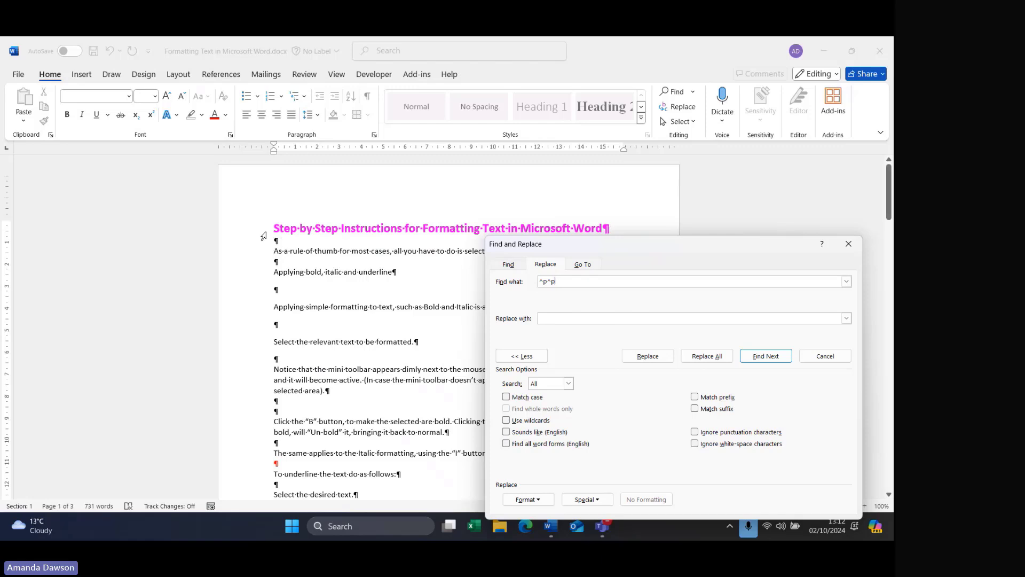
- Replace all double paragraph marks in the document with a single paragraph mark (^p)
click(838, 319)
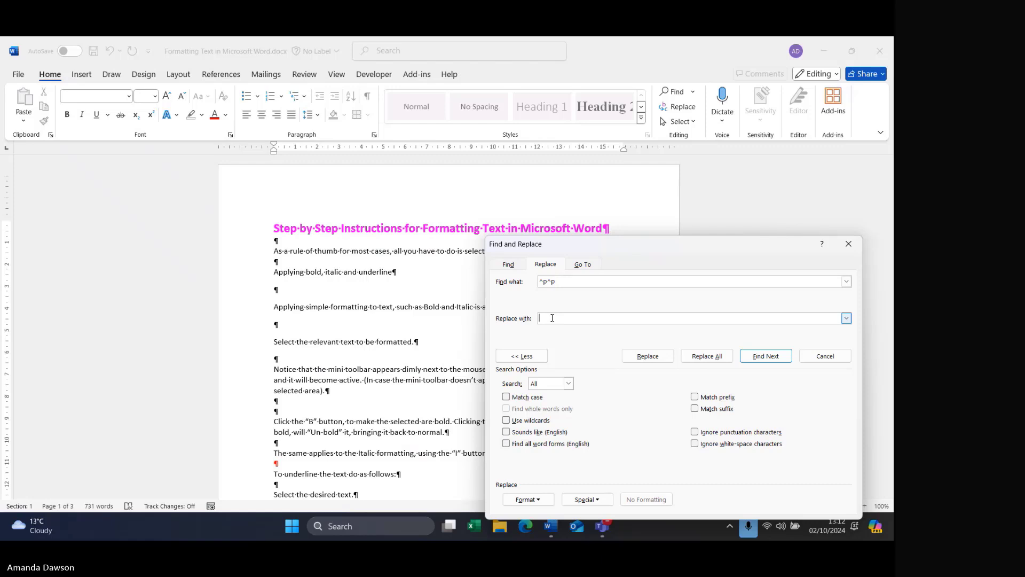
click(590, 500)
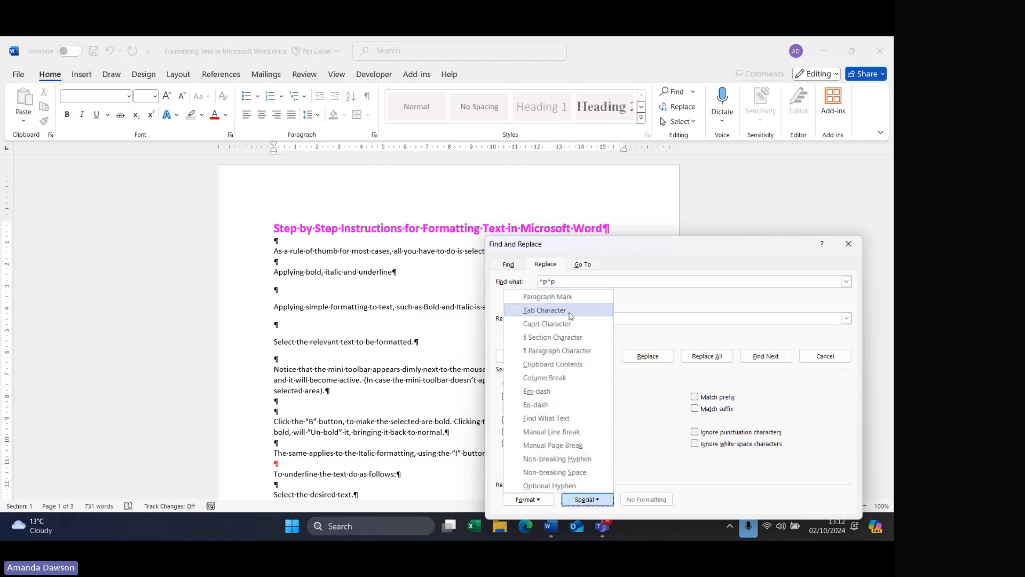
click(566, 303)
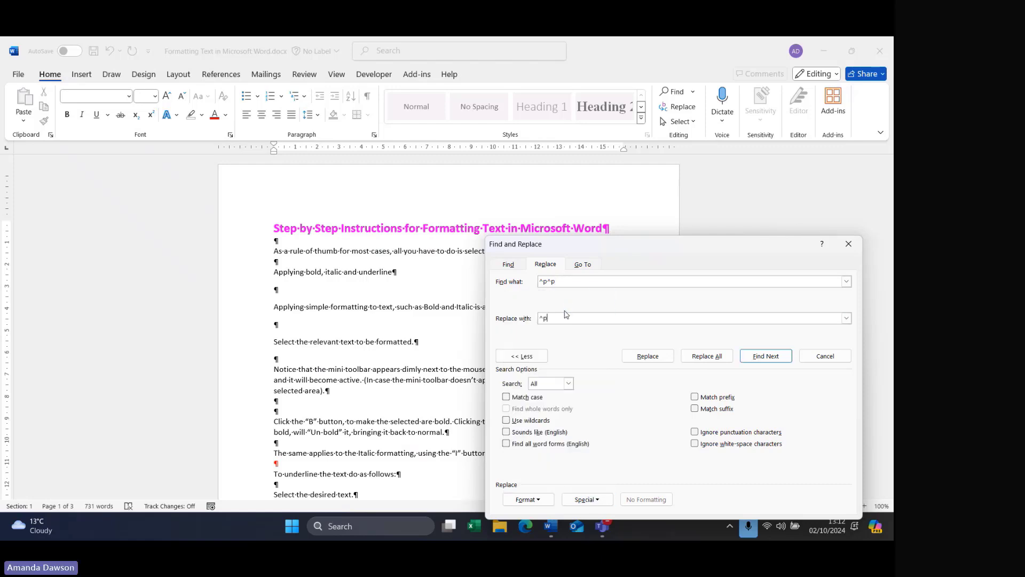
click(719, 358)
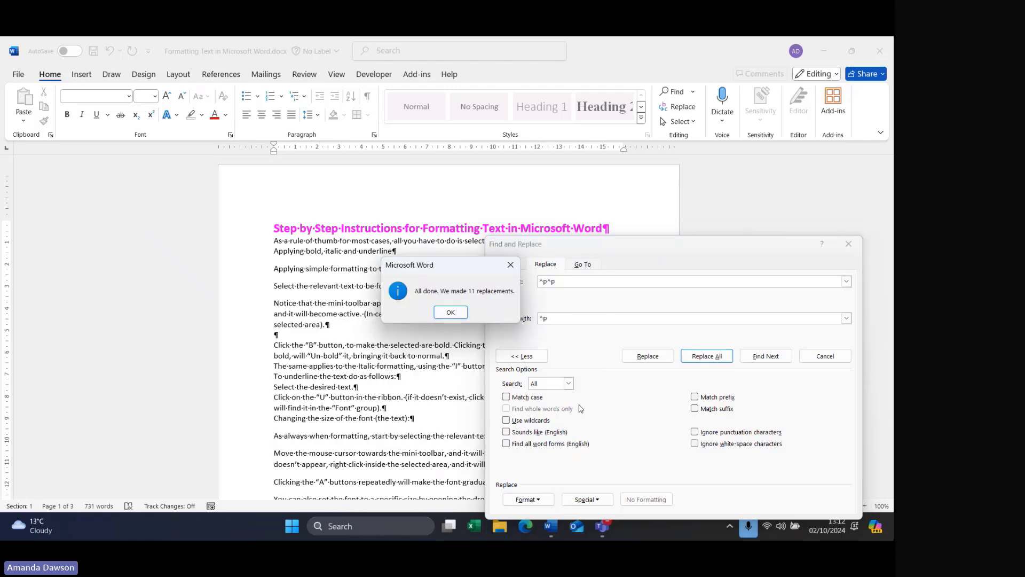
click(451, 313)
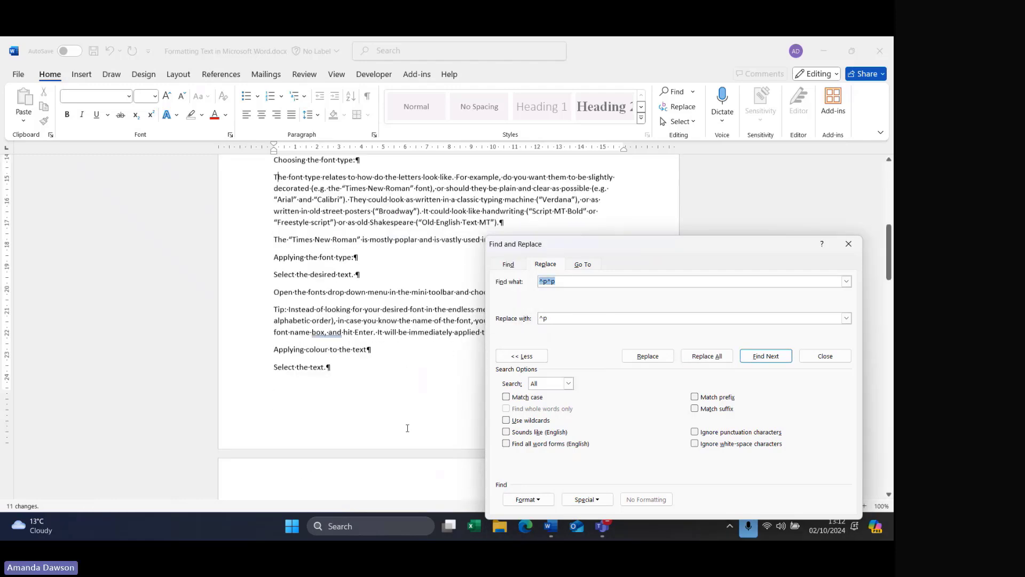
- Repeat the replacement of all double paragraph marks, close find and replace, and check the document for leftover empty paragraphs
scroll(395, 422, up, 5)
scroll(361, 416, up, 7)
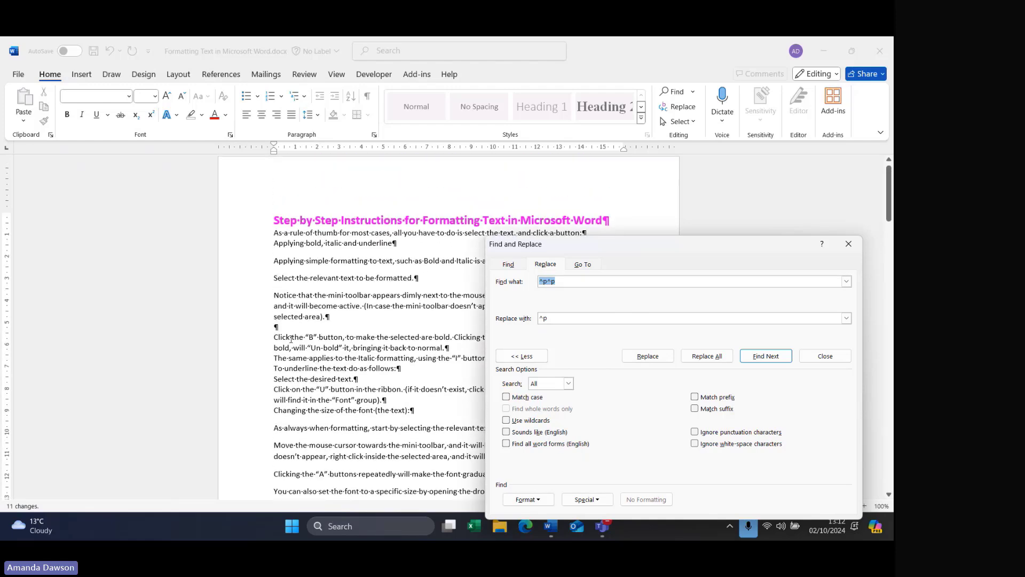
click(708, 357)
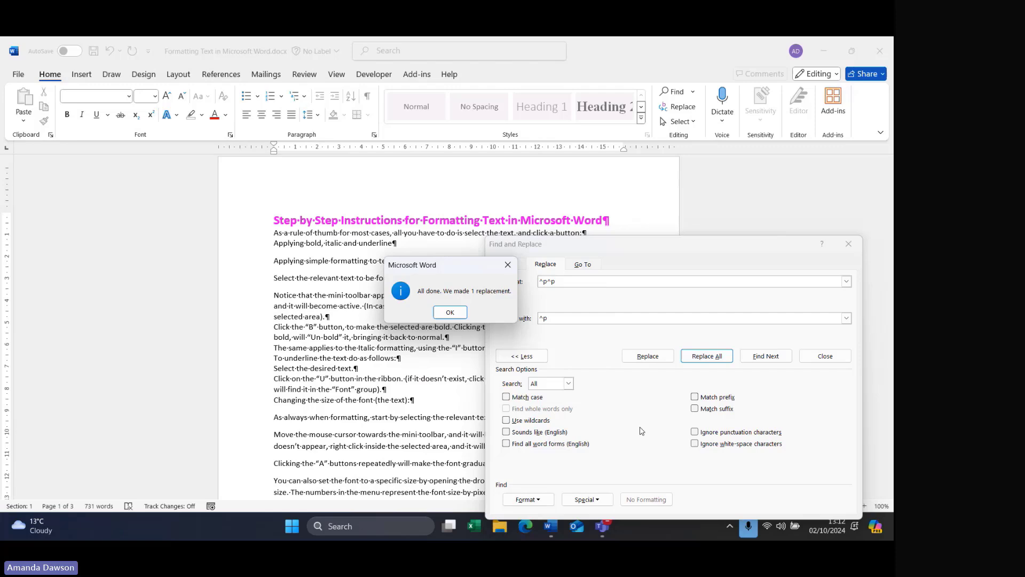
click(450, 312)
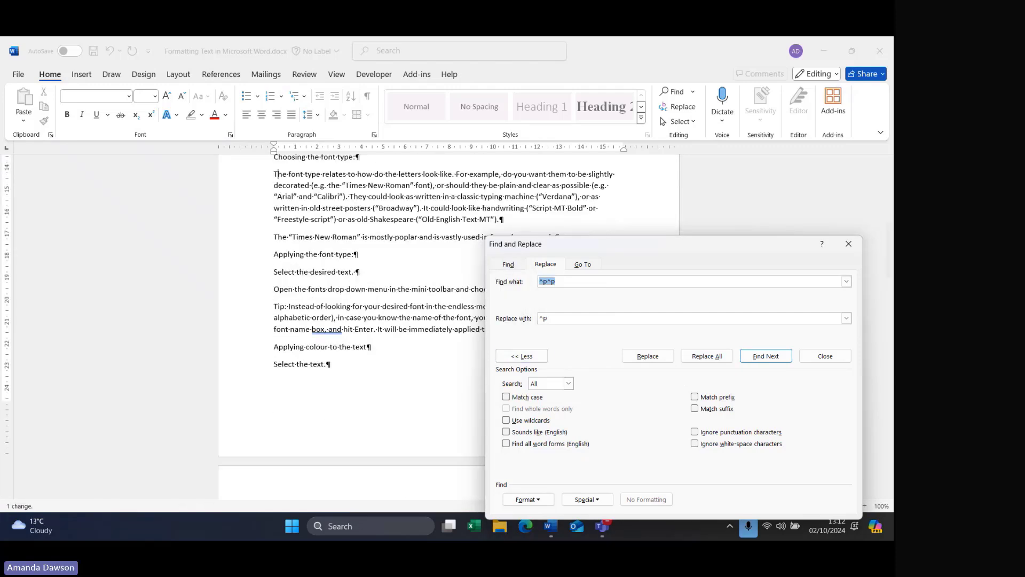
click(849, 243)
scroll(309, 373, down, 12)
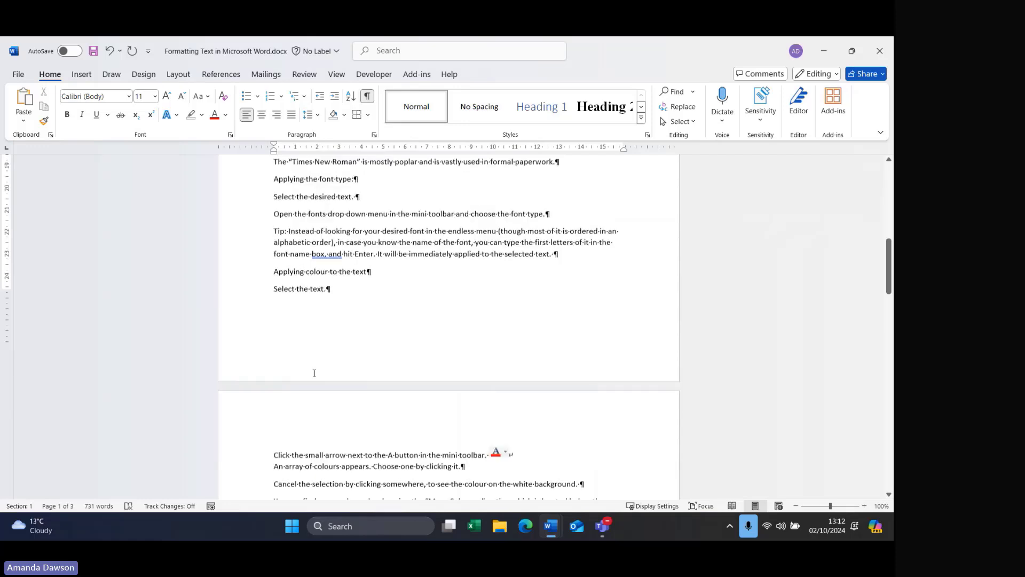
scroll(318, 380, down, 3)
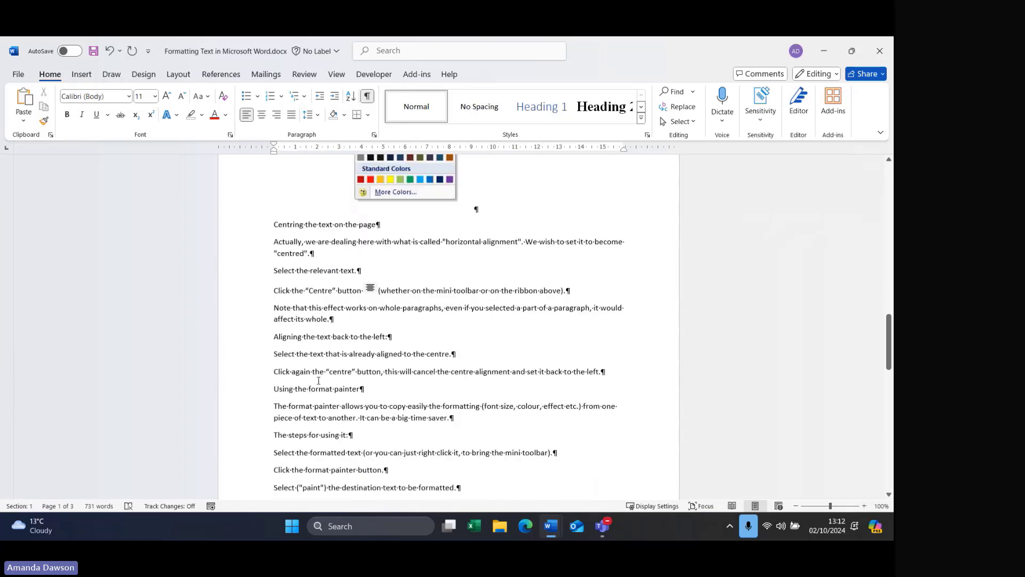
scroll(316, 390, up, 7)
scroll(315, 394, up, 15)
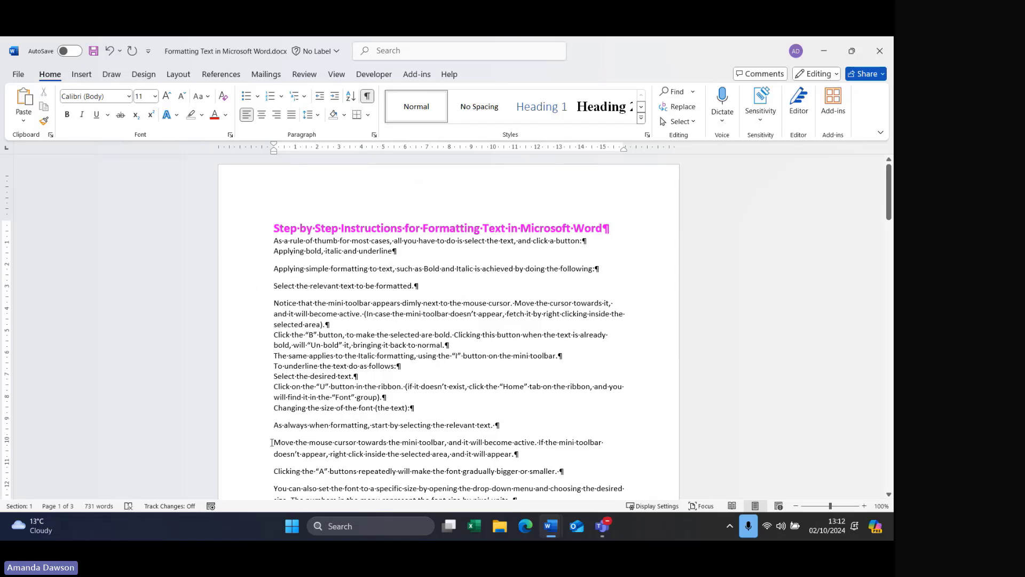
- Set the whole document's line spacing to 1.5 lines, and inspect the spacing of the "Notice that the mini toolbar" paragraph
click(306, 270)
key(ctrl+a)
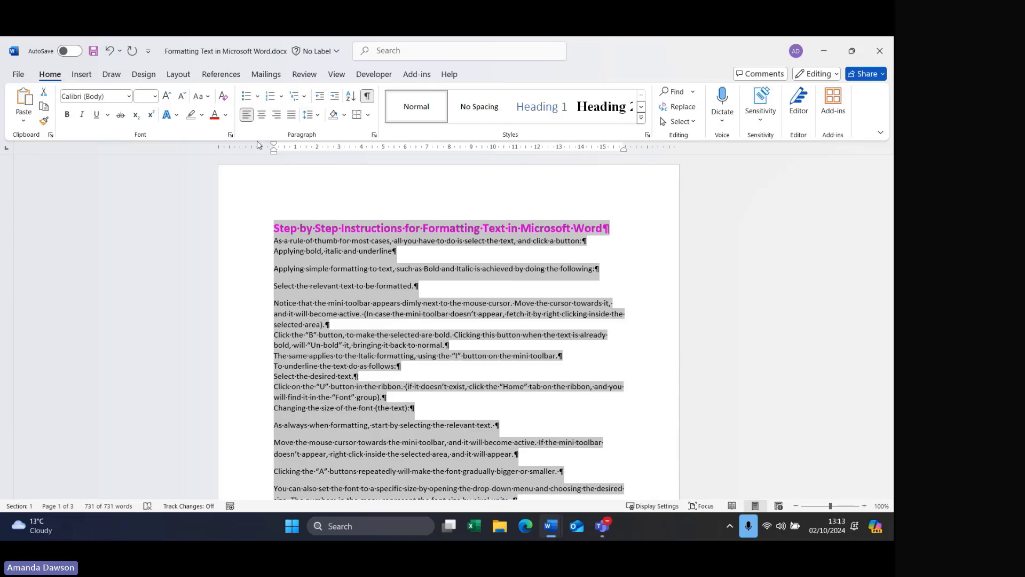
click(374, 137)
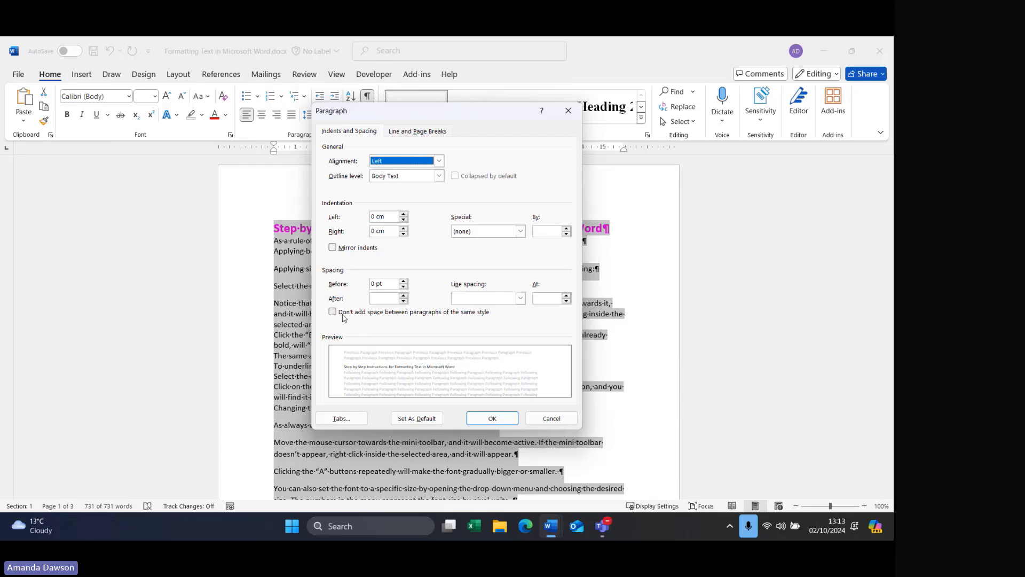
click(520, 298)
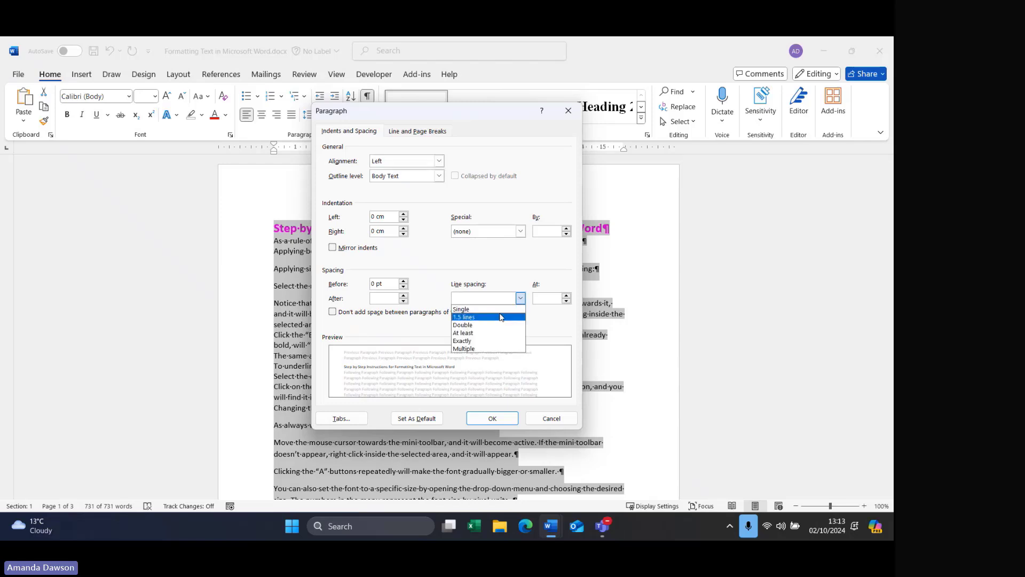
click(500, 316)
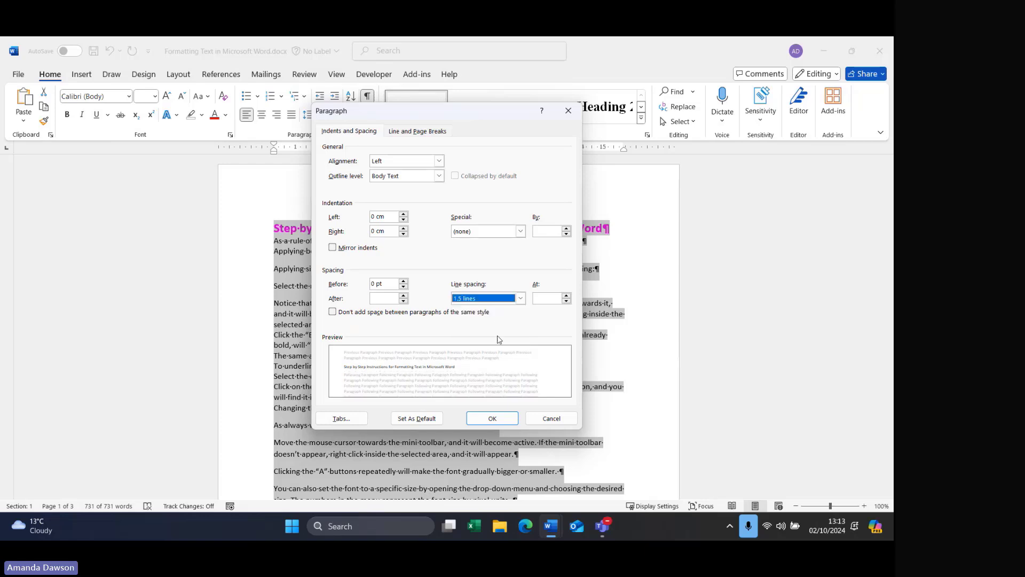
click(494, 420)
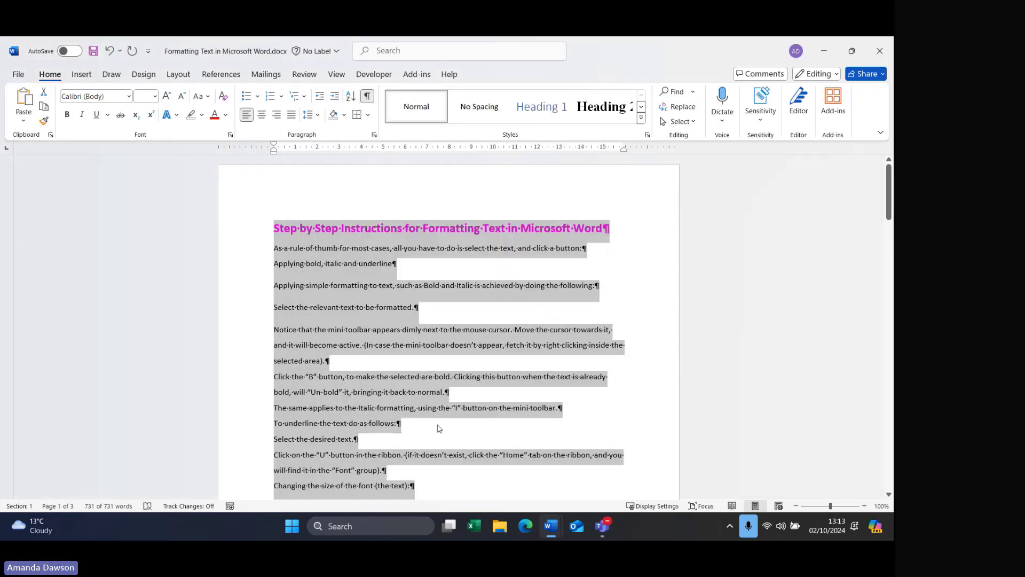
scroll(438, 428, down, 1)
click(374, 304)
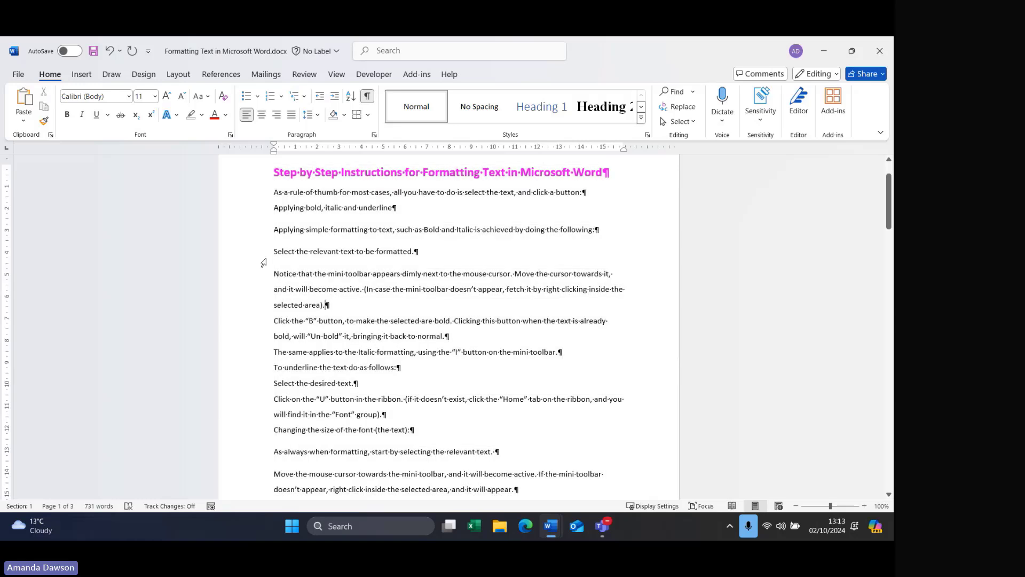
drag(275, 276, 325, 307)
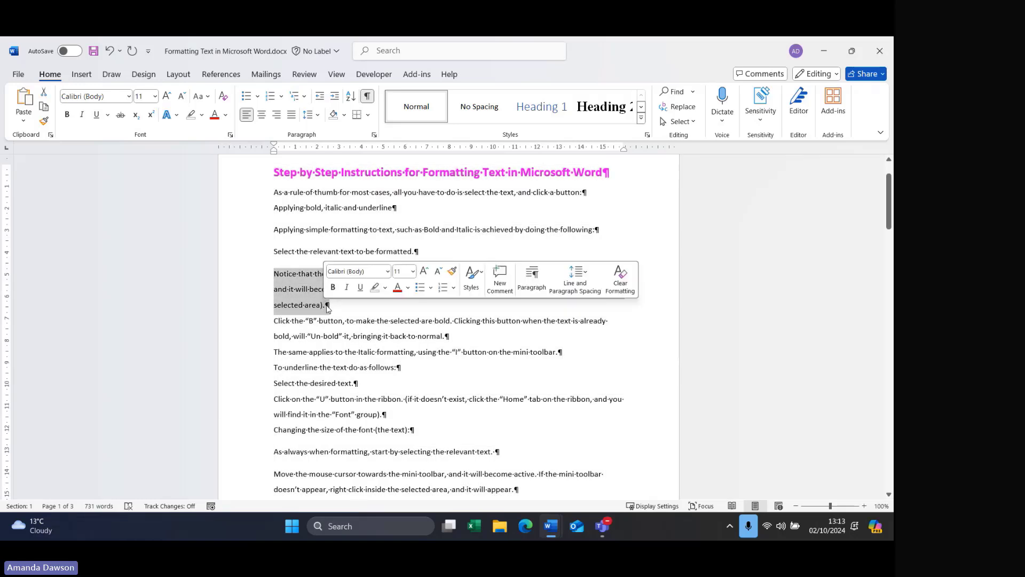
click(363, 208)
- Set the whole document to single line spacing with 11 pt after each paragraph, and hide the formatting marks
key(ctrl+a)
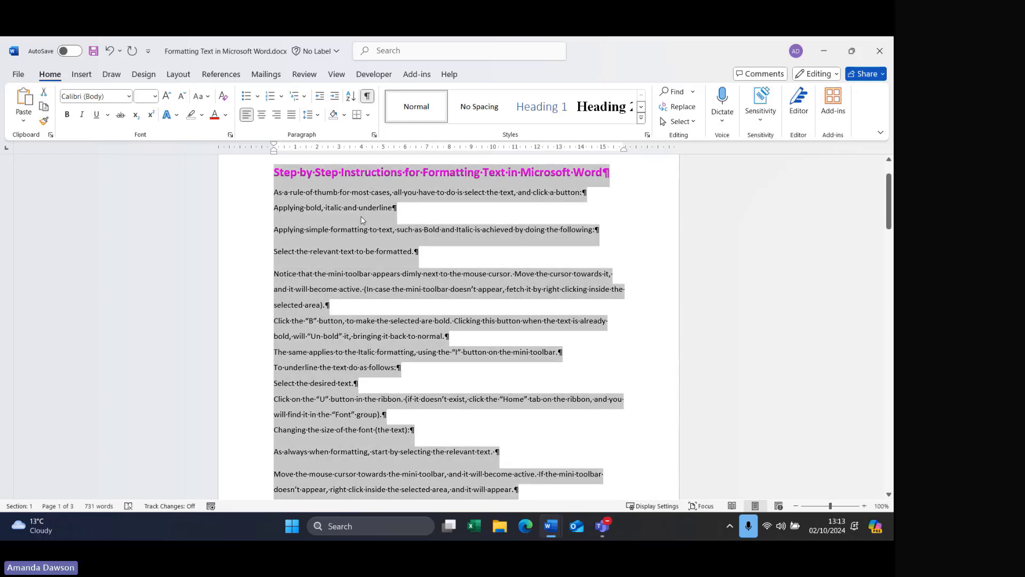
click(374, 138)
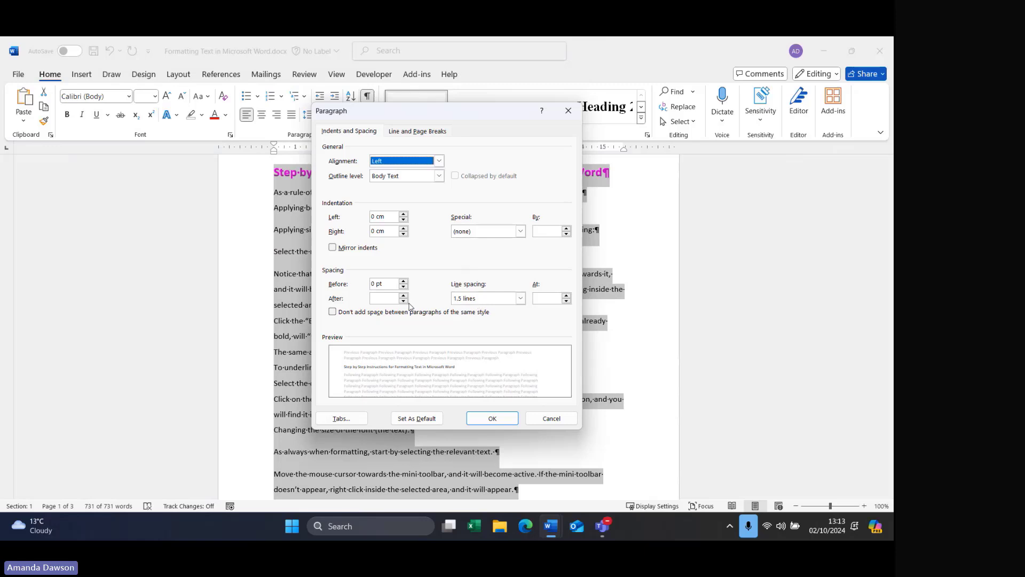
click(510, 301)
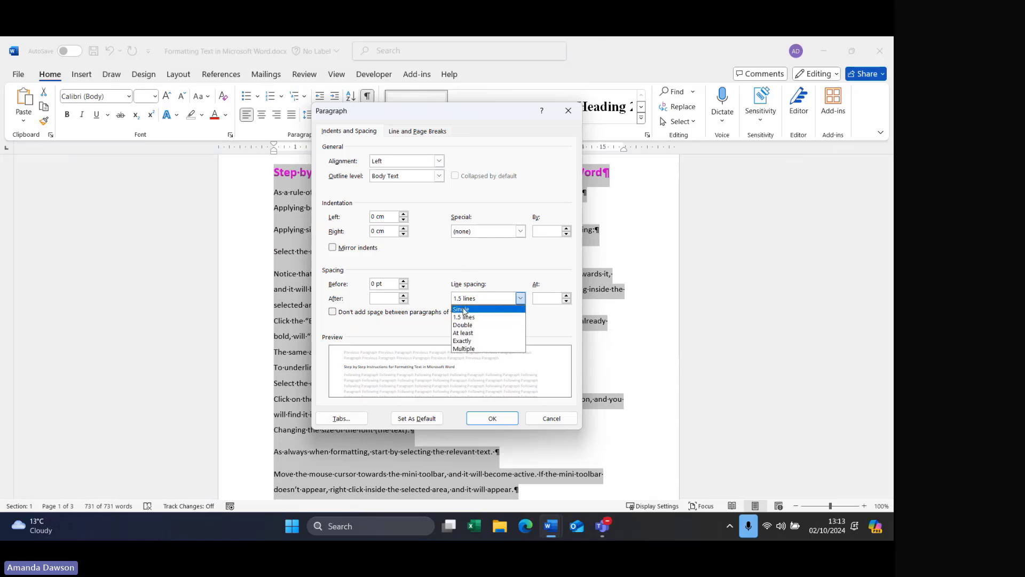
click(465, 310)
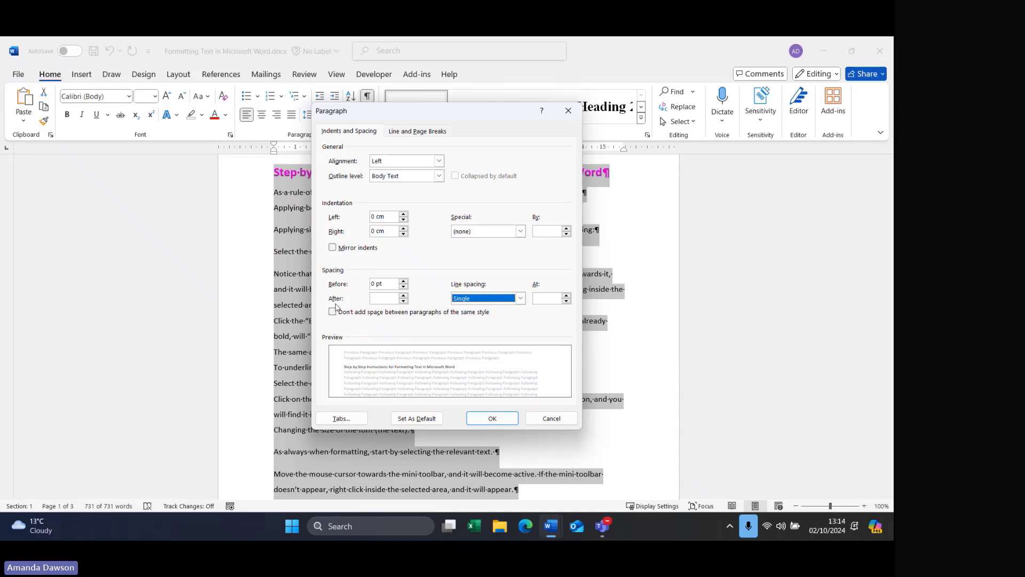
click(404, 296)
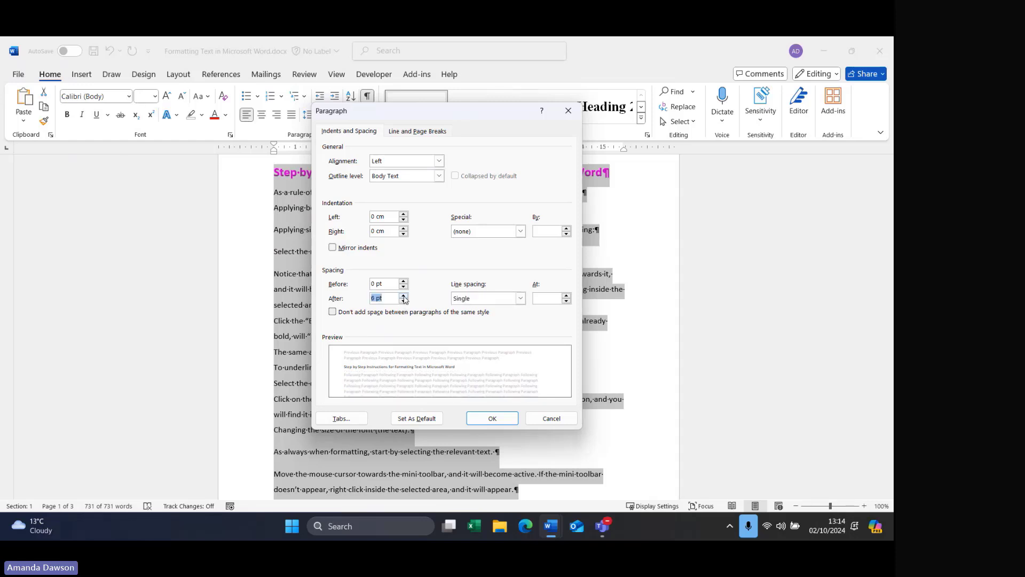
click(404, 296)
click(377, 297)
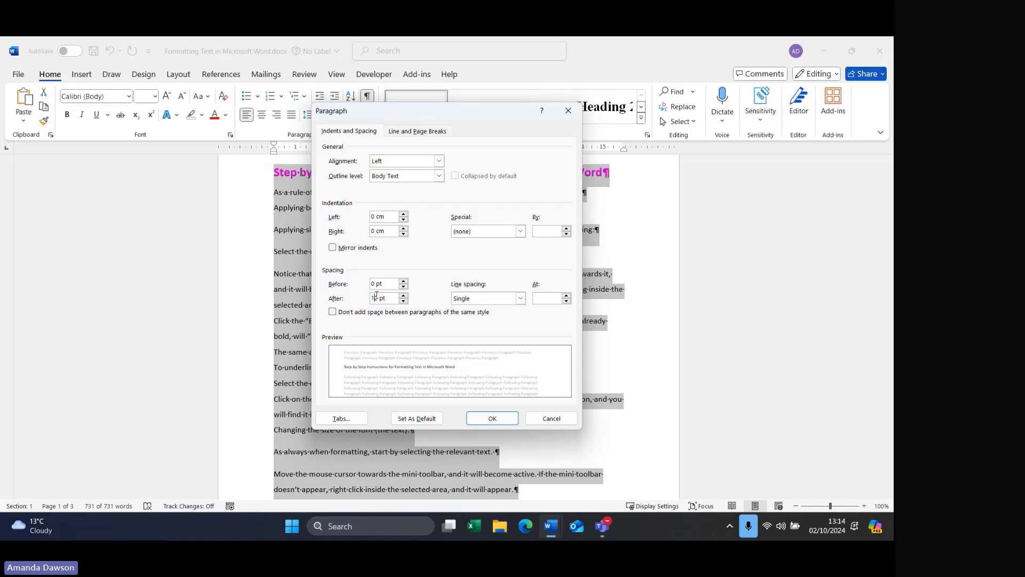
key(Delete)
text(1)
click(481, 417)
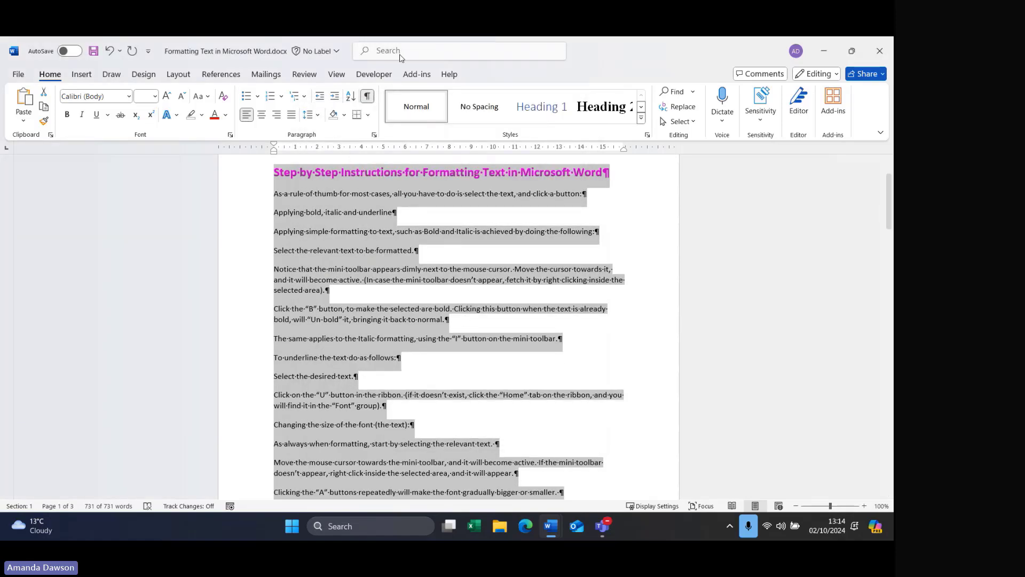
click(367, 96)
click(441, 320)
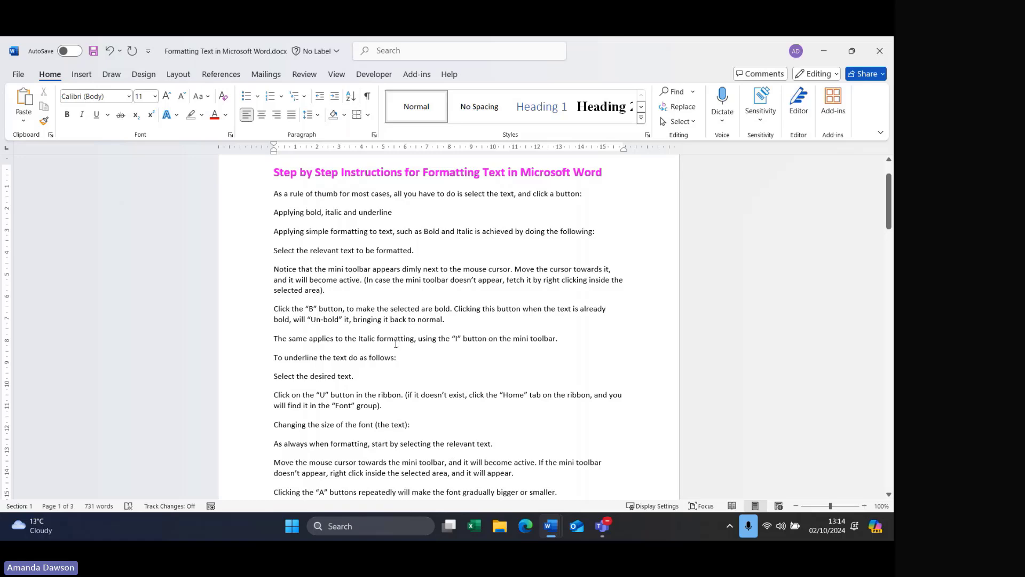
- Set the spacing after every paragraph in the document to 18 pt, and review the gaps across all pages
key(ctrl+a)
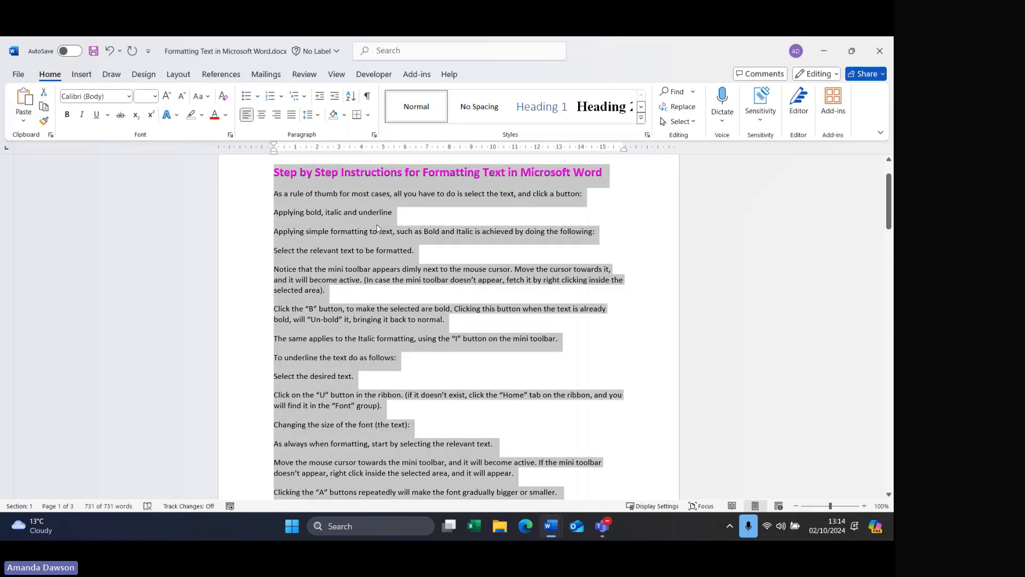
click(374, 135)
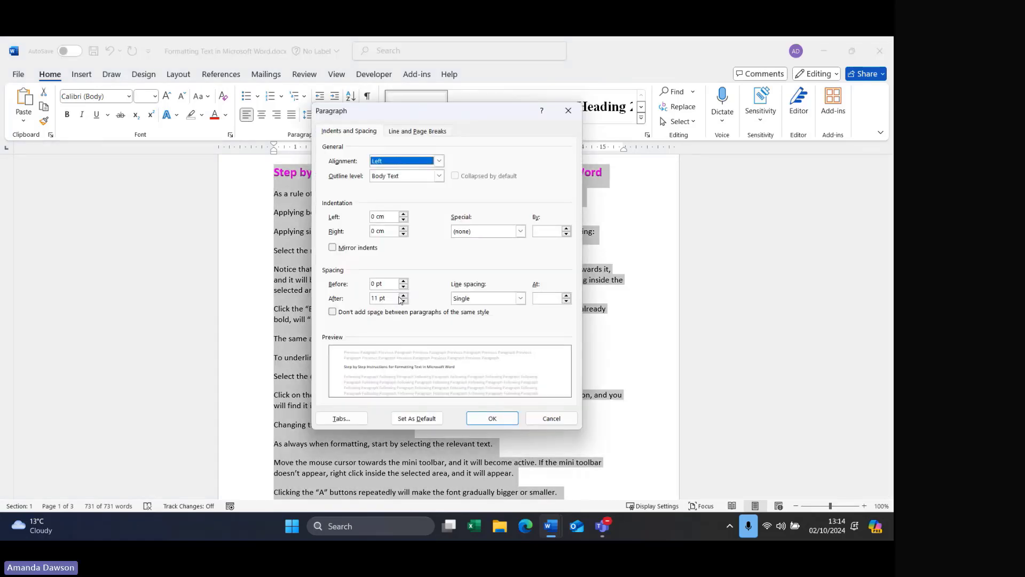
click(403, 295)
click(403, 295)
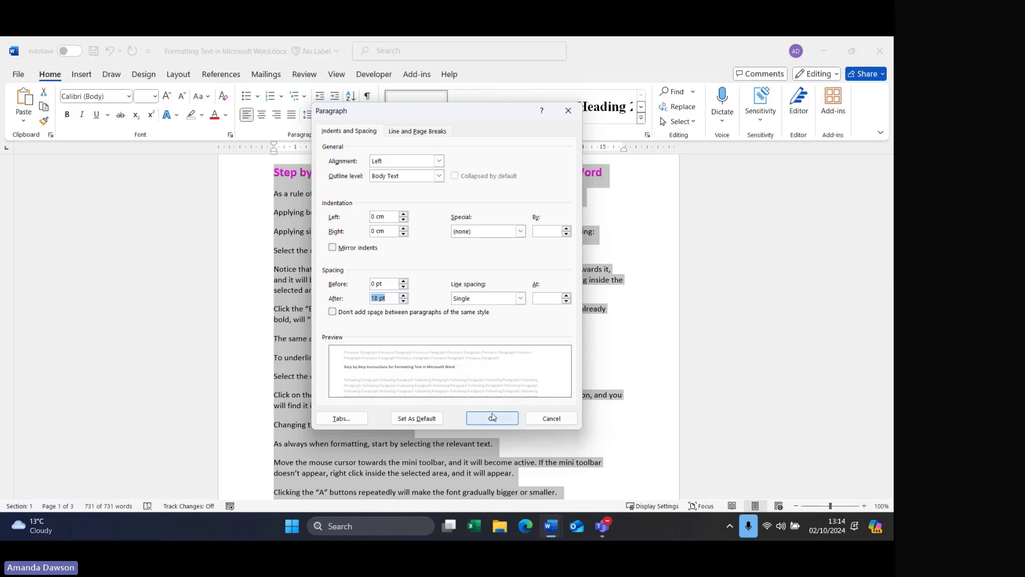
click(493, 417)
click(287, 363)
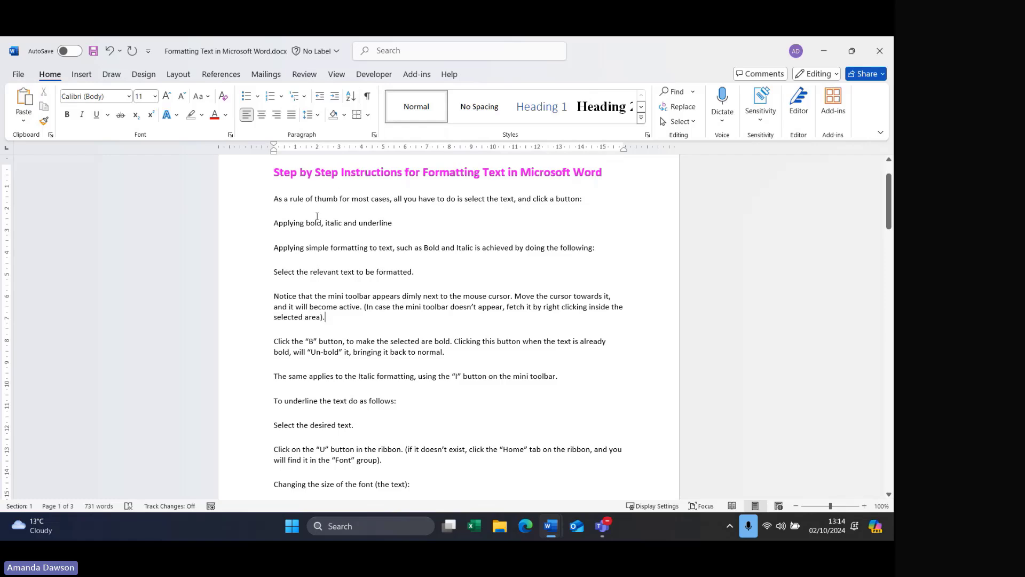
scroll(529, 326, down, 3)
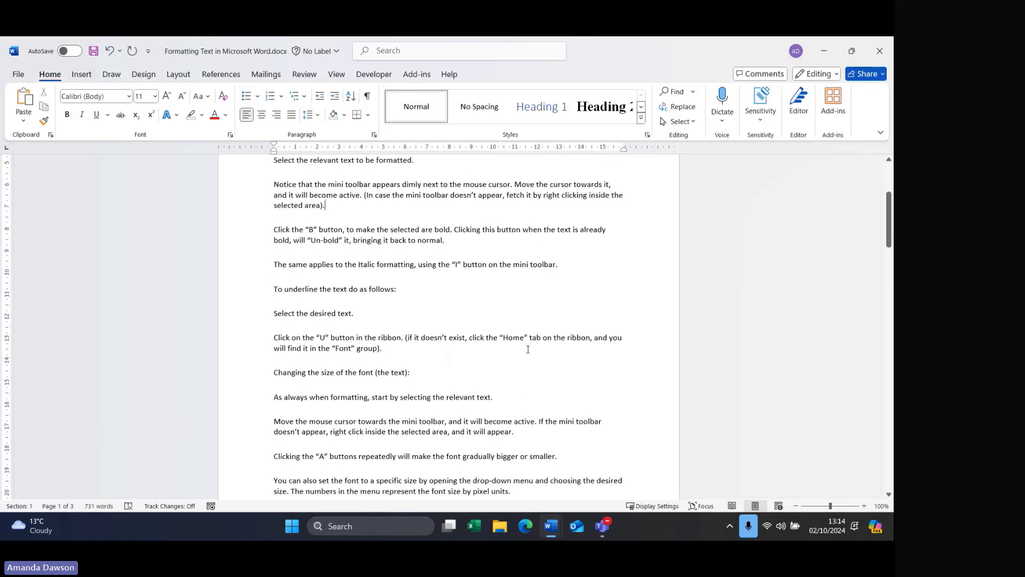
scroll(528, 349, down, 9)
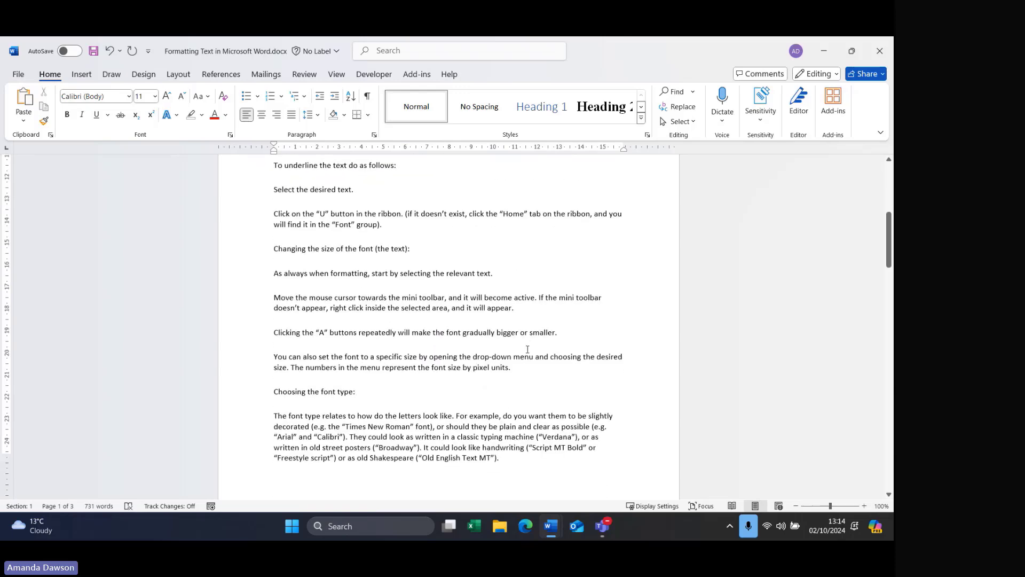
scroll(527, 349, down, 10)
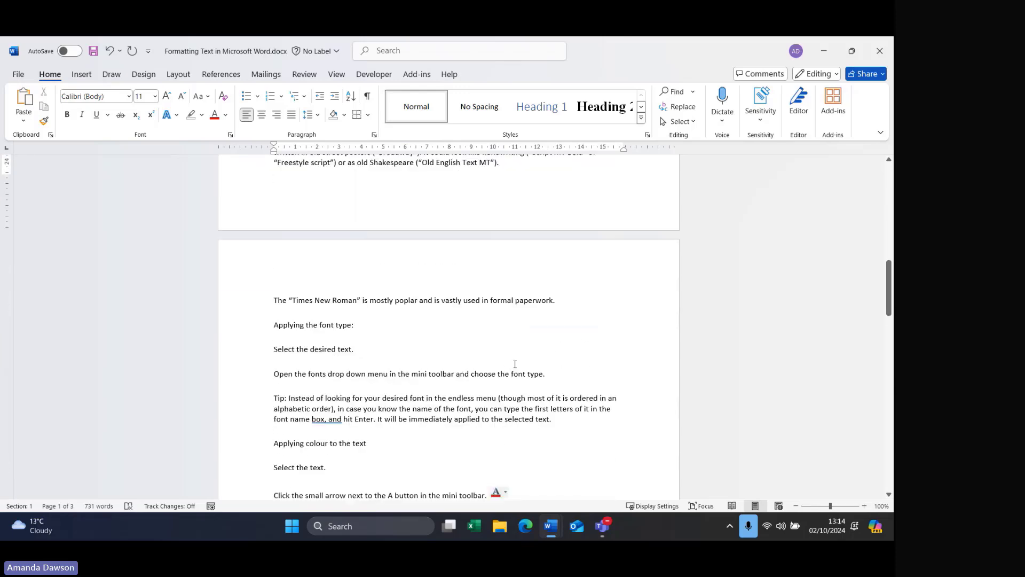
scroll(506, 377, down, 15)
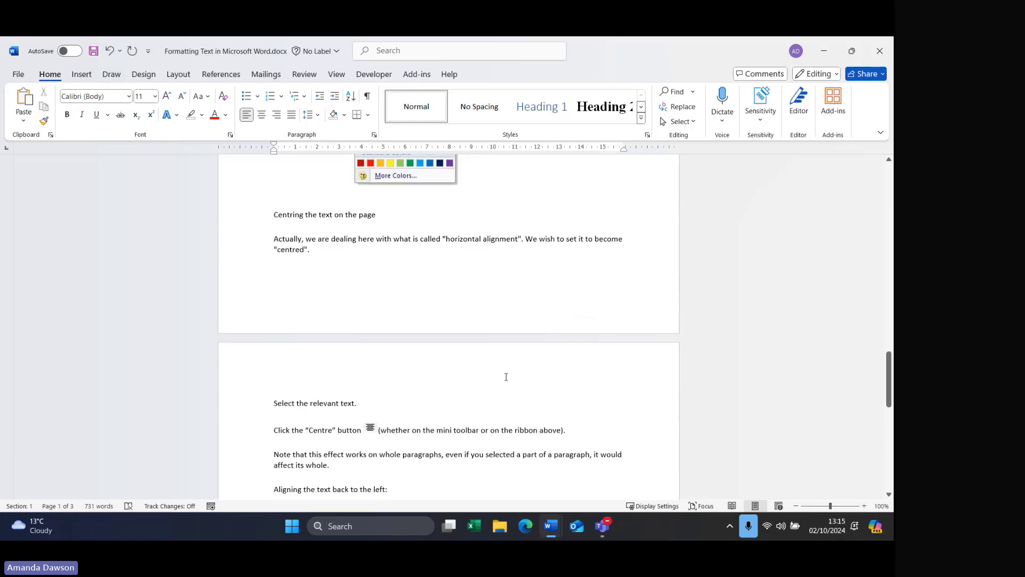
scroll(506, 377, down, 4)
scroll(506, 378, up, 4)
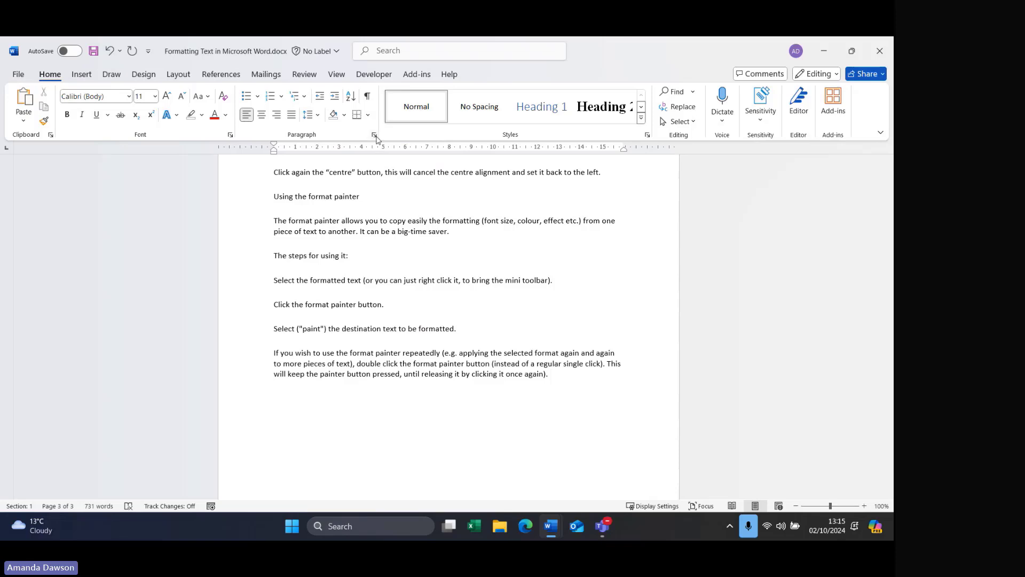
- Set the spacing after every paragraph in the document to 16 pt, and return to the title with nothing selected
key(ctrl+a)
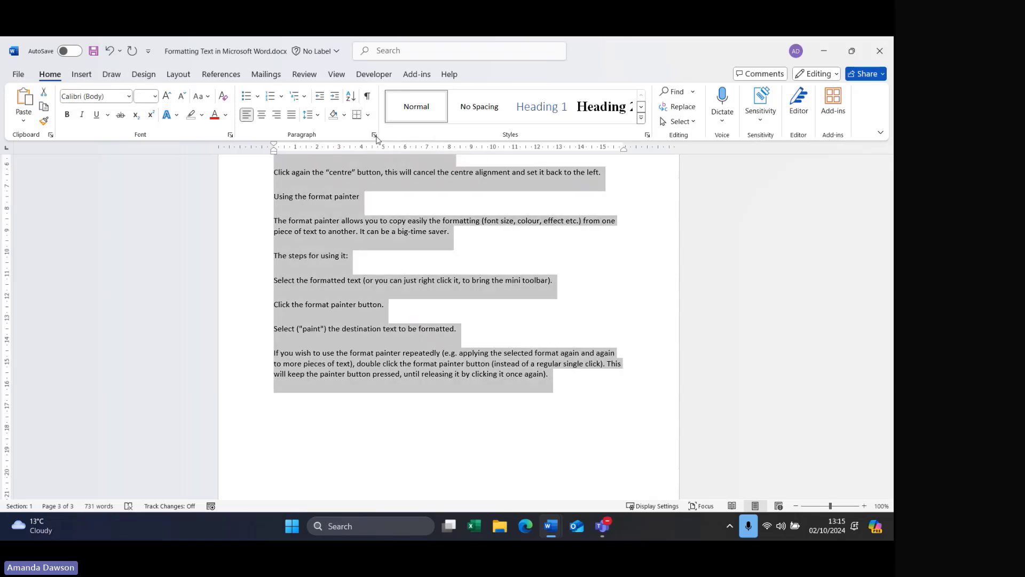
click(376, 137)
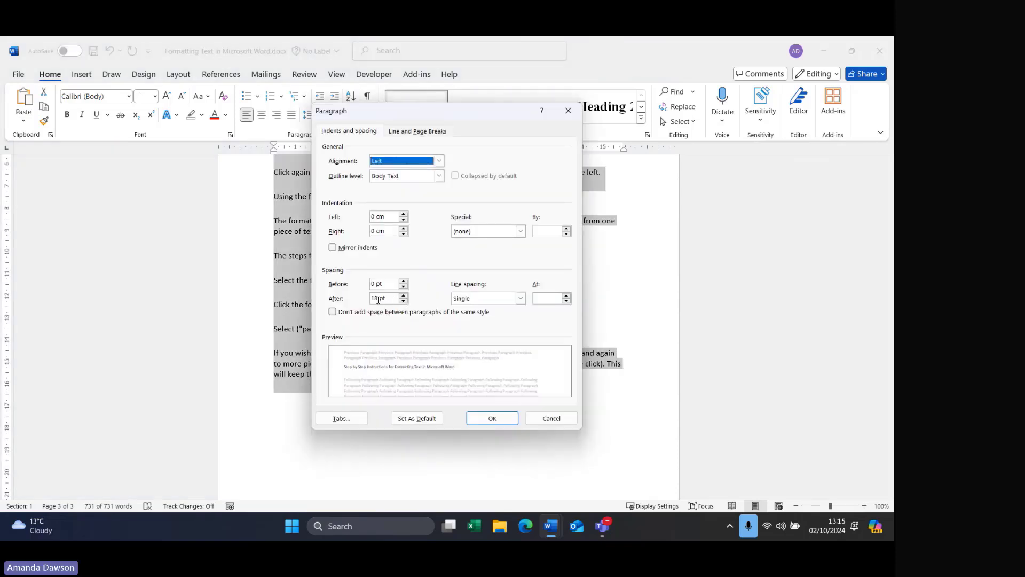
click(378, 300)
key(BackSpace)
text(6)
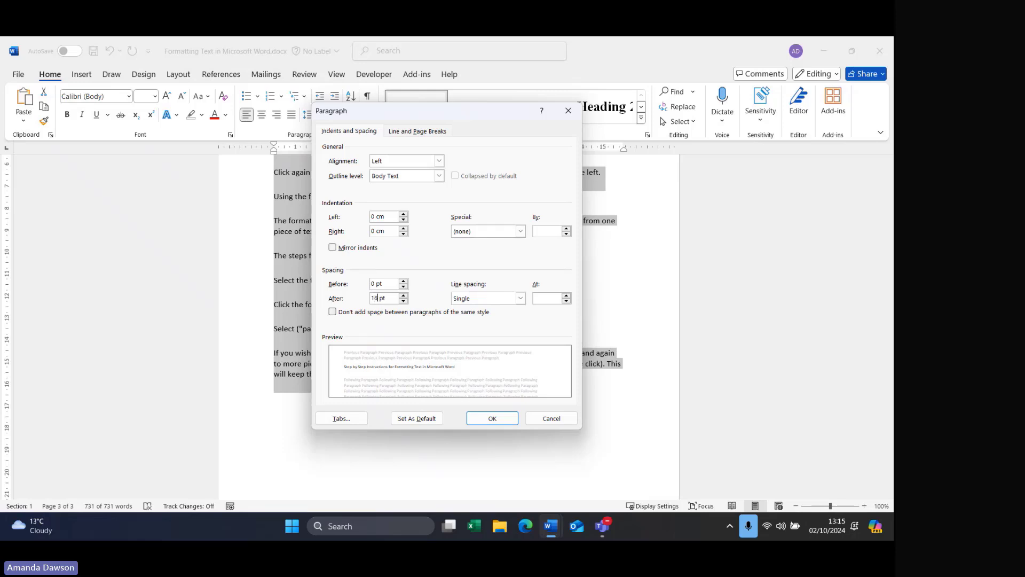
click(501, 417)
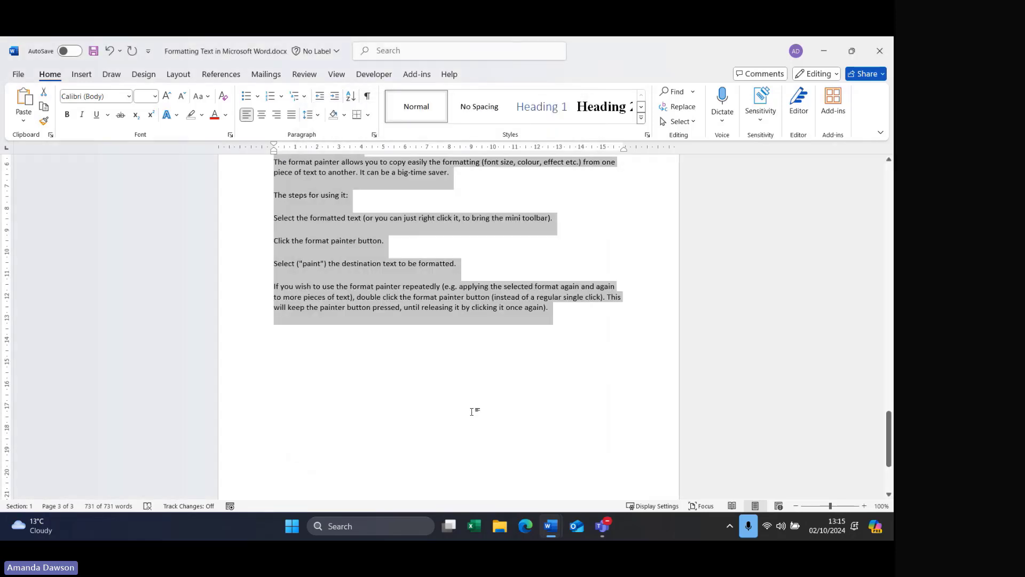
scroll(341, 295, up, 6)
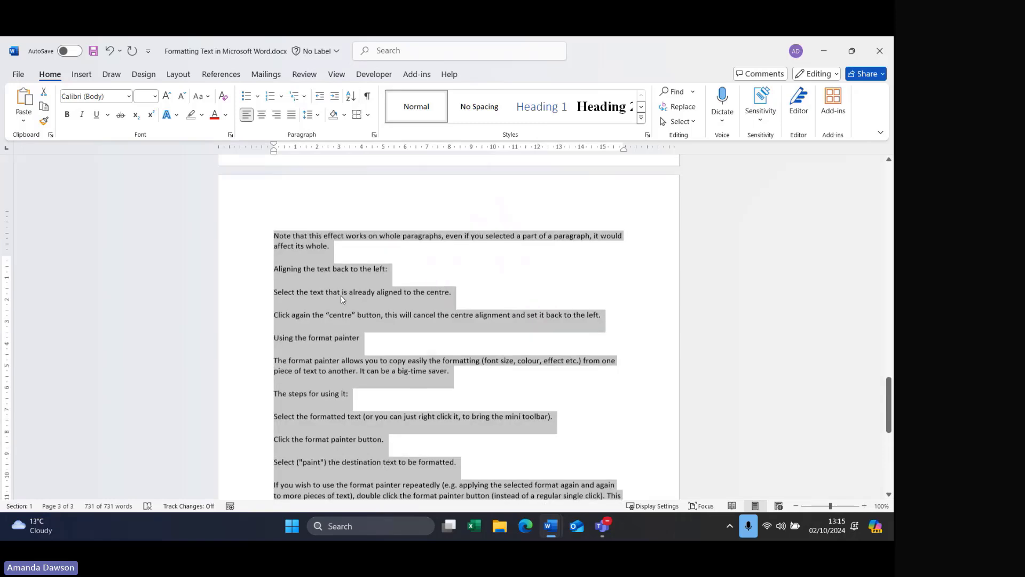
scroll(340, 296, up, 10)
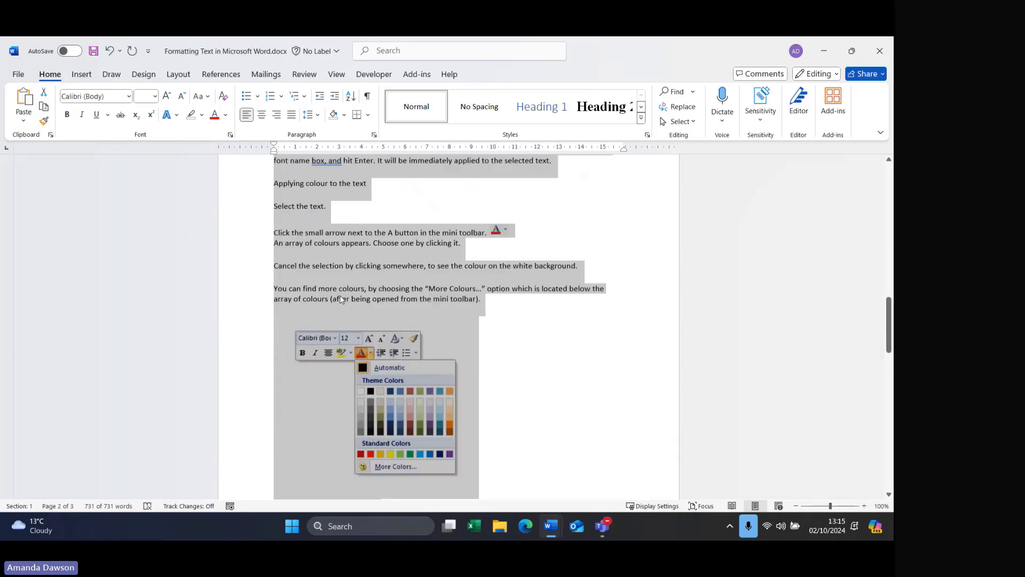
scroll(341, 299, up, 15)
click(358, 238)
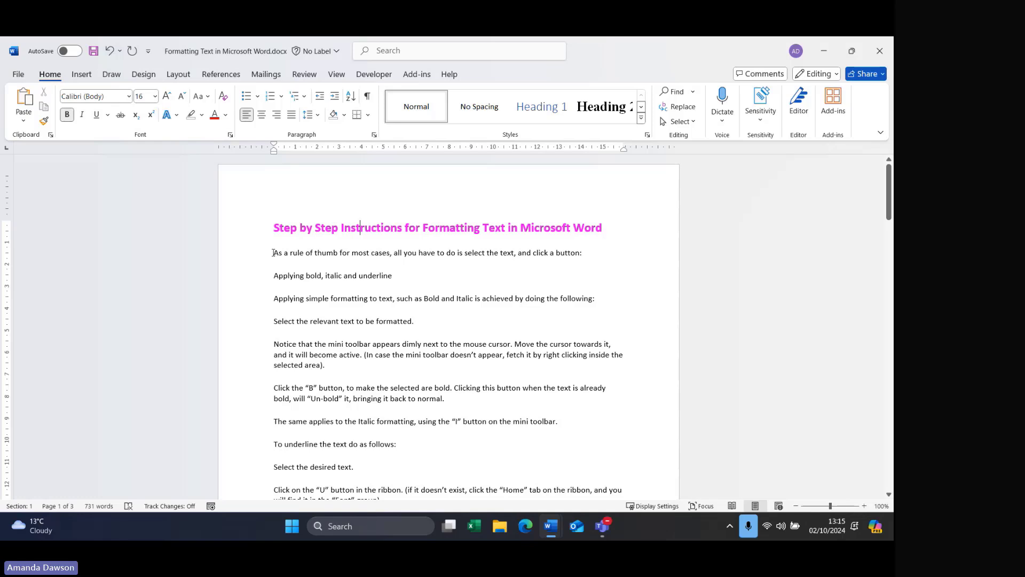
- Try centred and right alignment on the "Tip: Instead of looking for your desired font" paragraph, and finish with it justified
scroll(273, 253, down, 8)
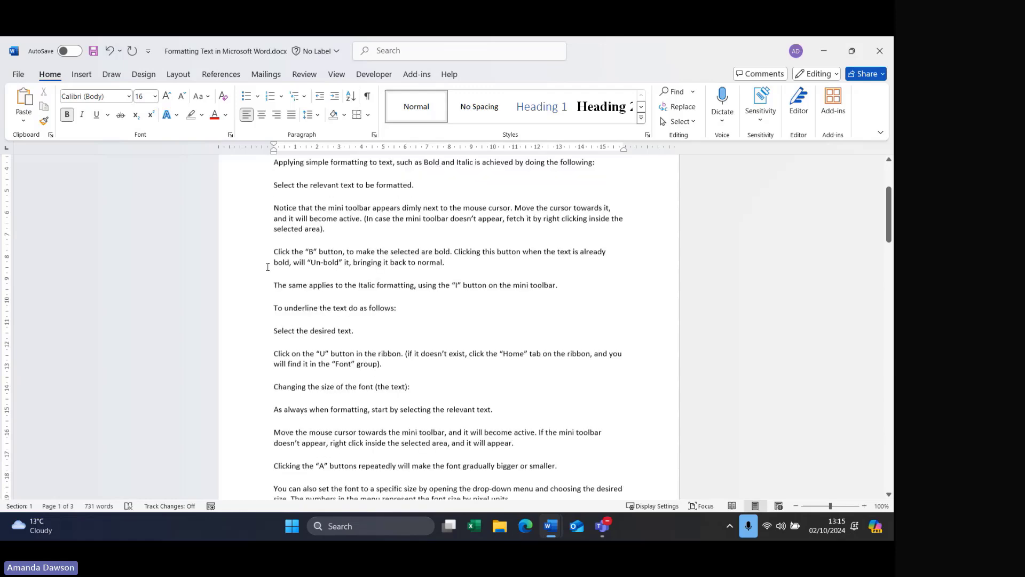
scroll(264, 275, down, 15)
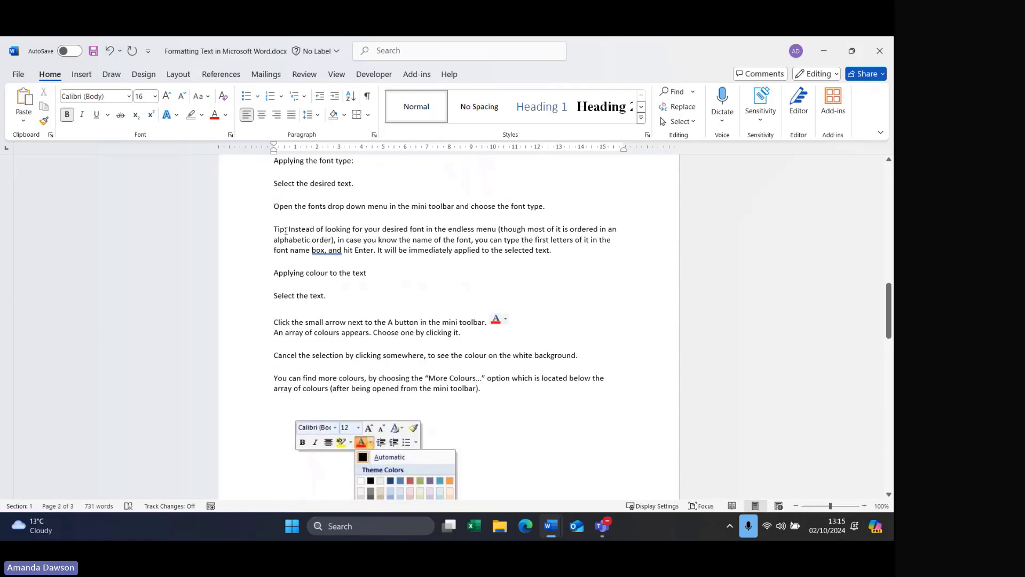
drag(272, 230, 554, 249)
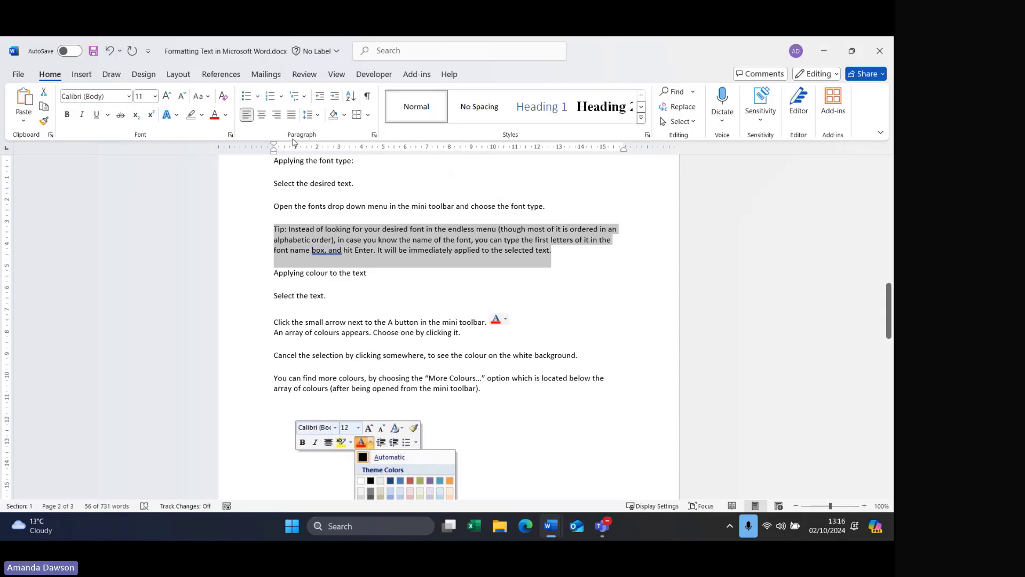
click(261, 115)
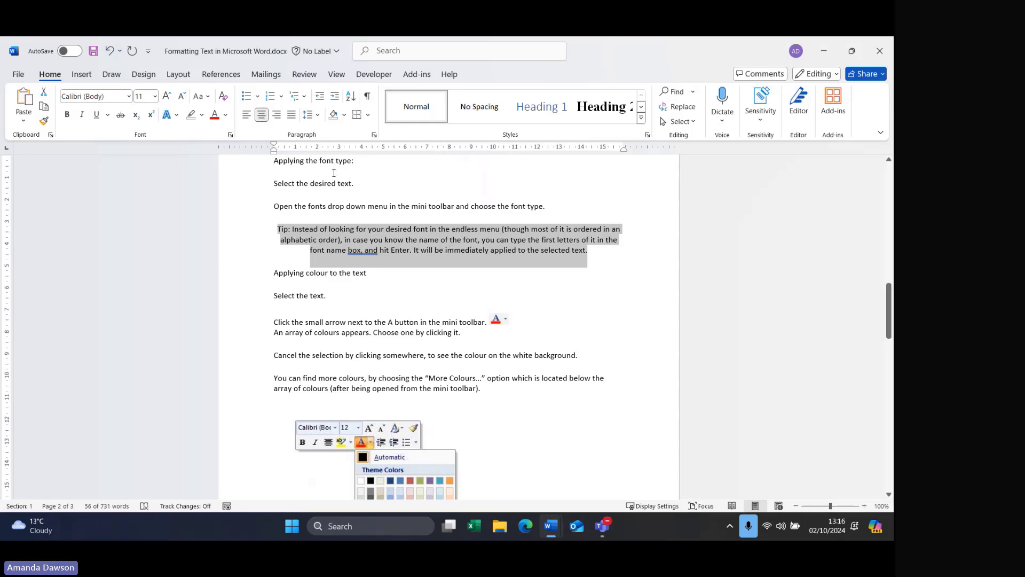
key(ctrl+r)
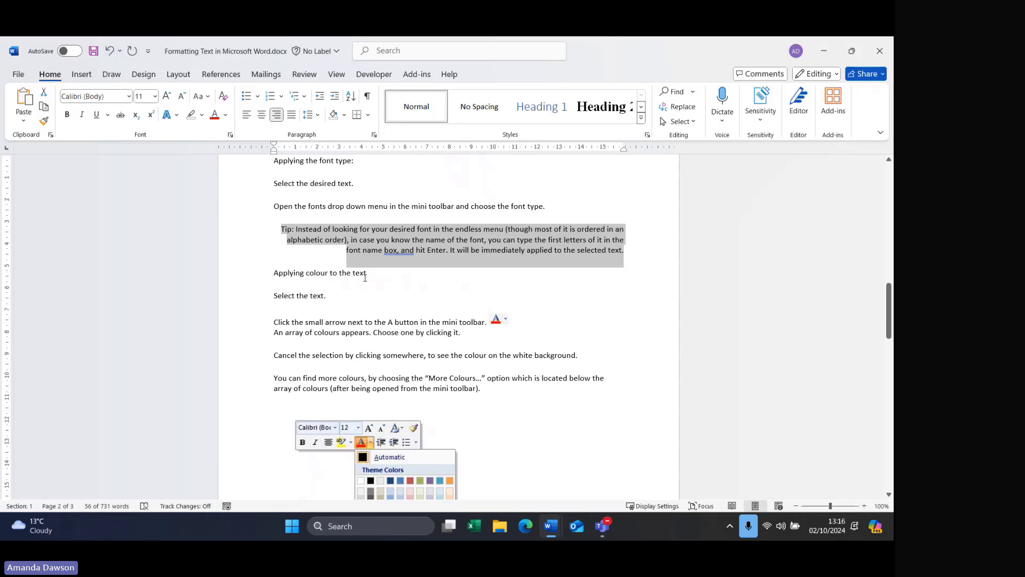
click(292, 119)
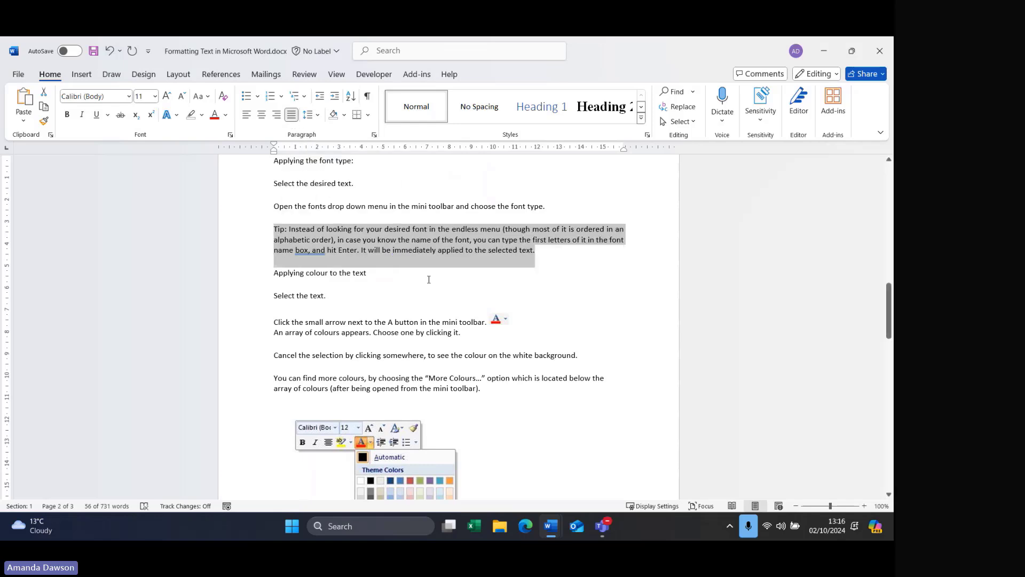
click(545, 251)
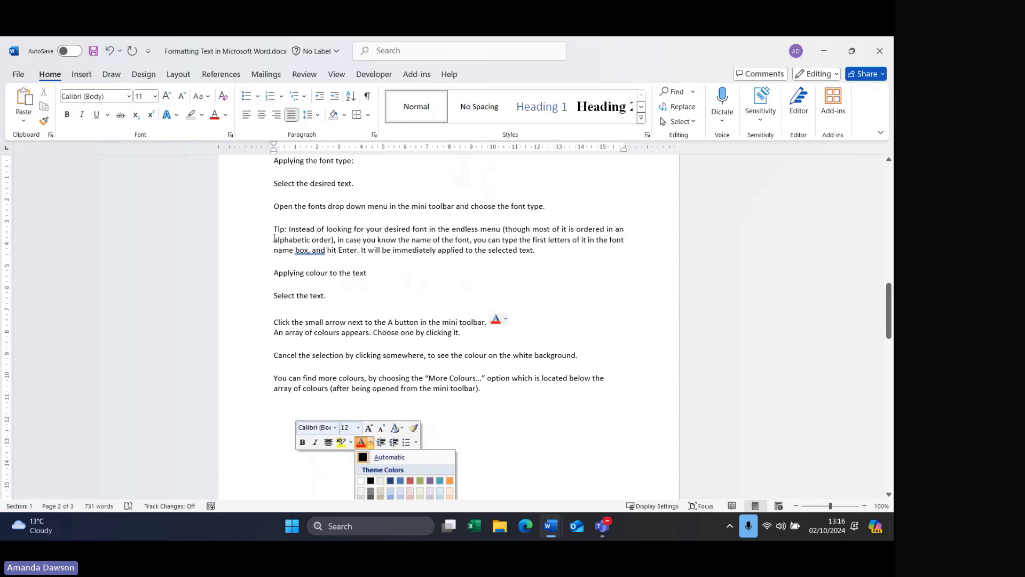
- Indent the "Tip" paragraph by 1 cm on both the left and the right
drag(547, 253, 269, 229)
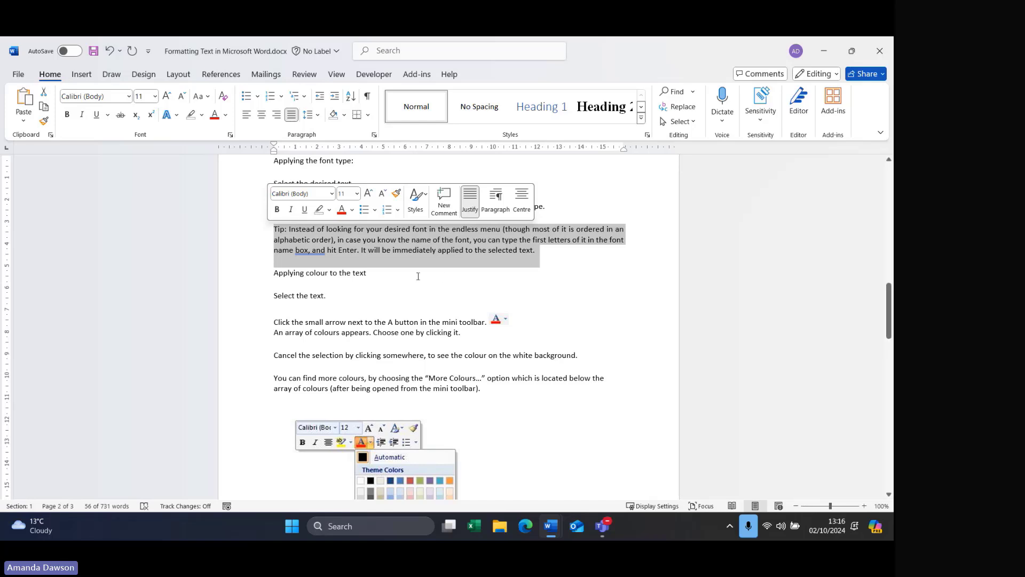
click(375, 137)
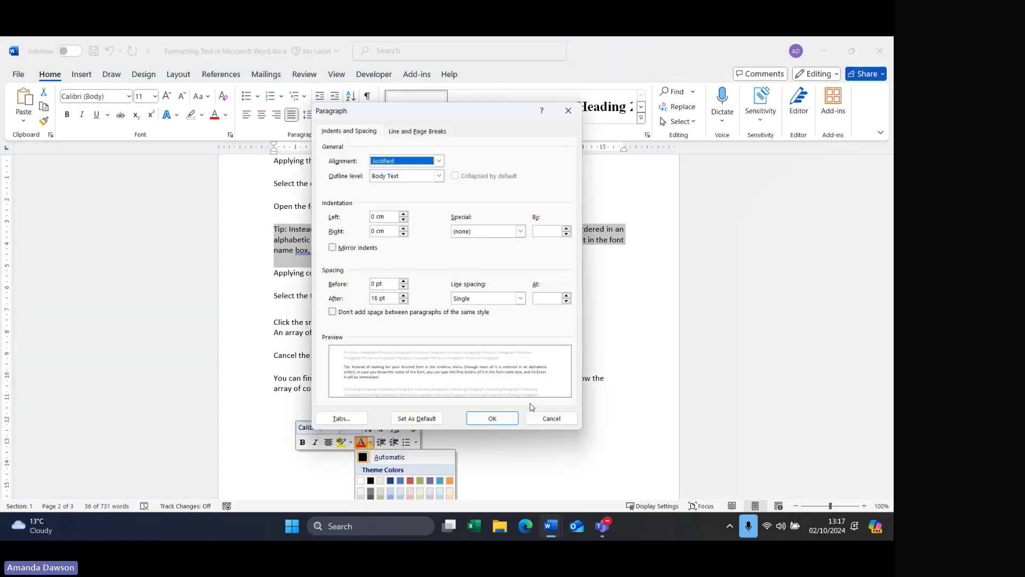
drag(465, 110, 726, 145)
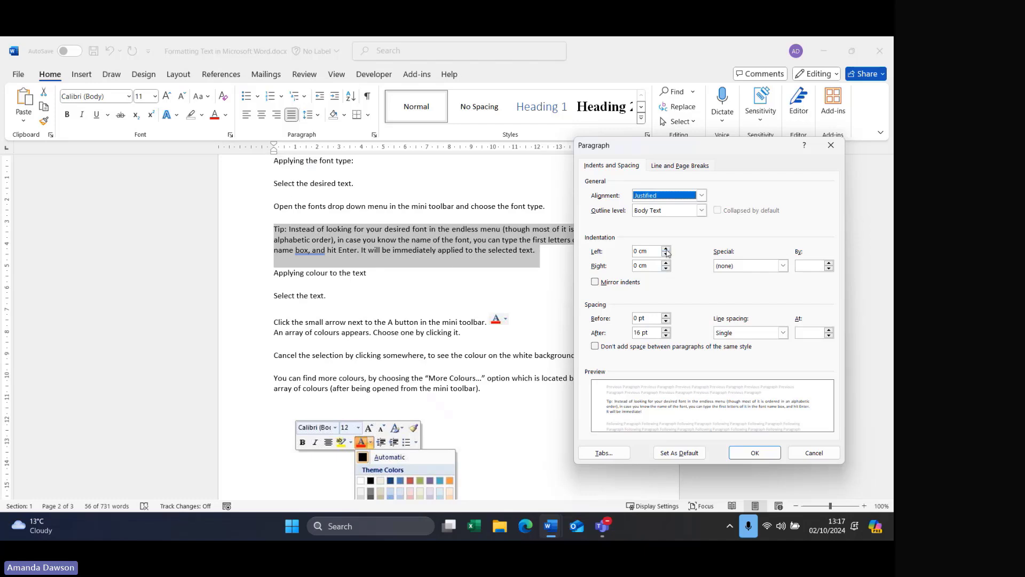
click(635, 251)
key(BackSpace)
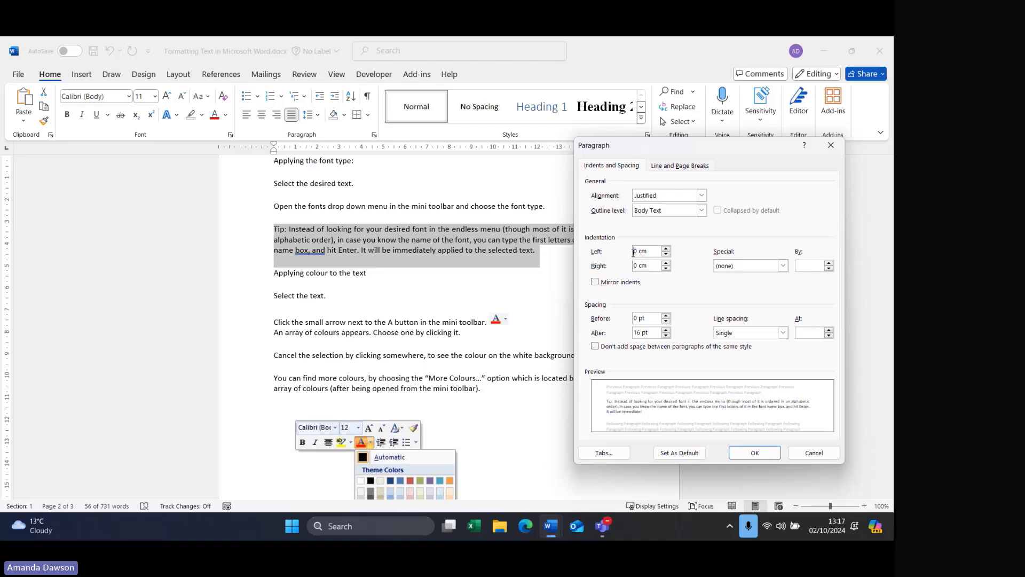
text(1)
click(637, 265)
drag(637, 266, 633, 266)
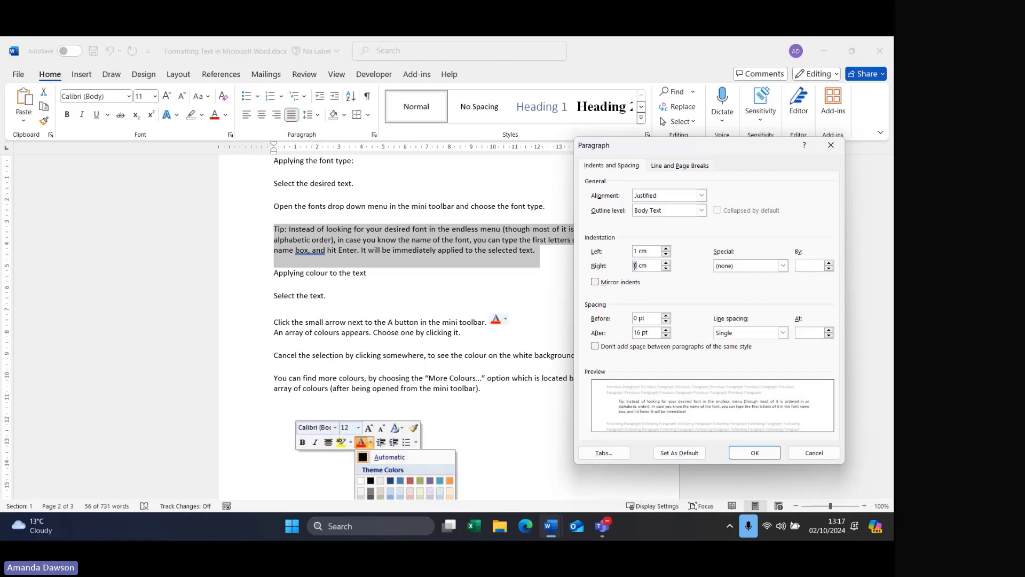
text(1)
drag(697, 148, 525, 196)
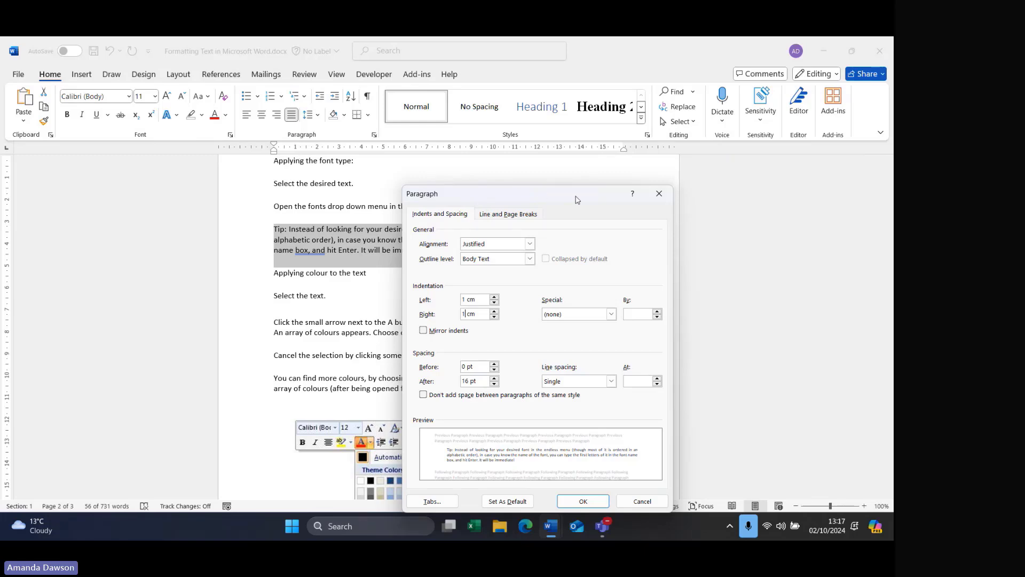
click(584, 501)
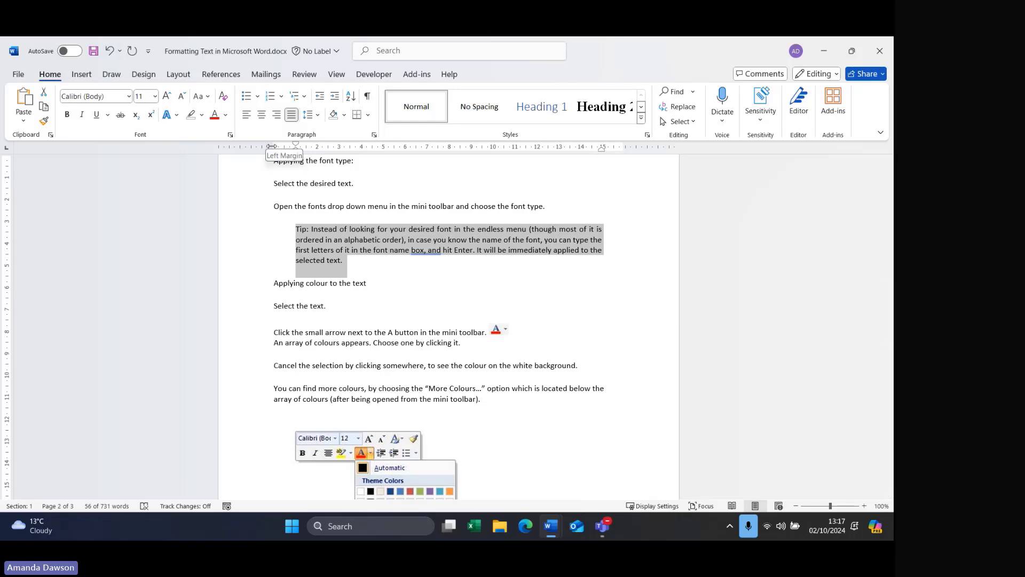
- Nudge the page's left margin slightly outward, and increase the "Tip" paragraph's right and left indents to about 2 cm each using the ruler
mouse_move(271, 146)
mouse_down()
mouse_move(261, 150)
mouse_move(270, 151)
mouse_up()
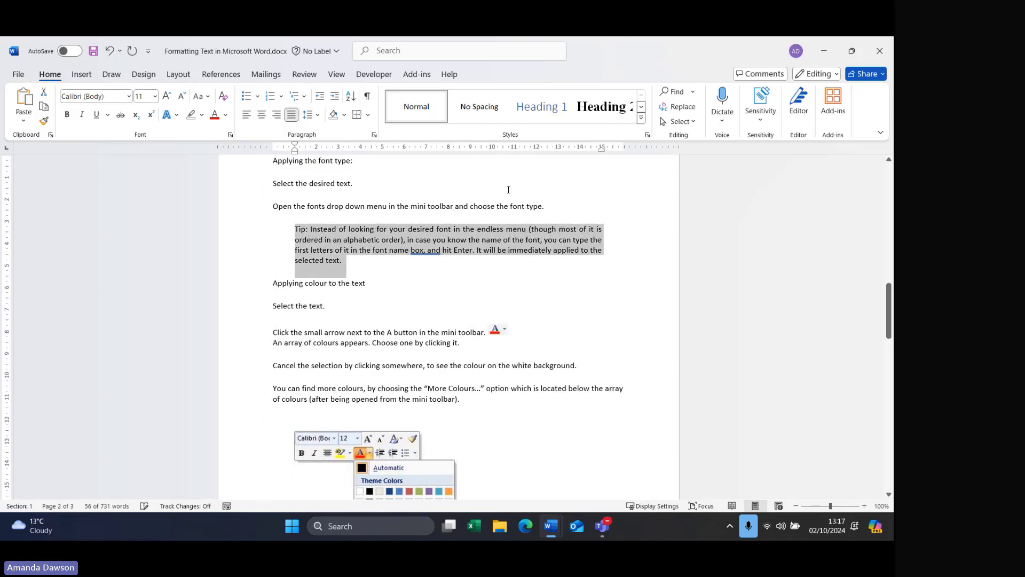
click(591, 251)
mouse_move(603, 151)
mouse_down()
mouse_move(568, 153)
mouse_move(600, 154)
mouse_move(581, 152)
mouse_up()
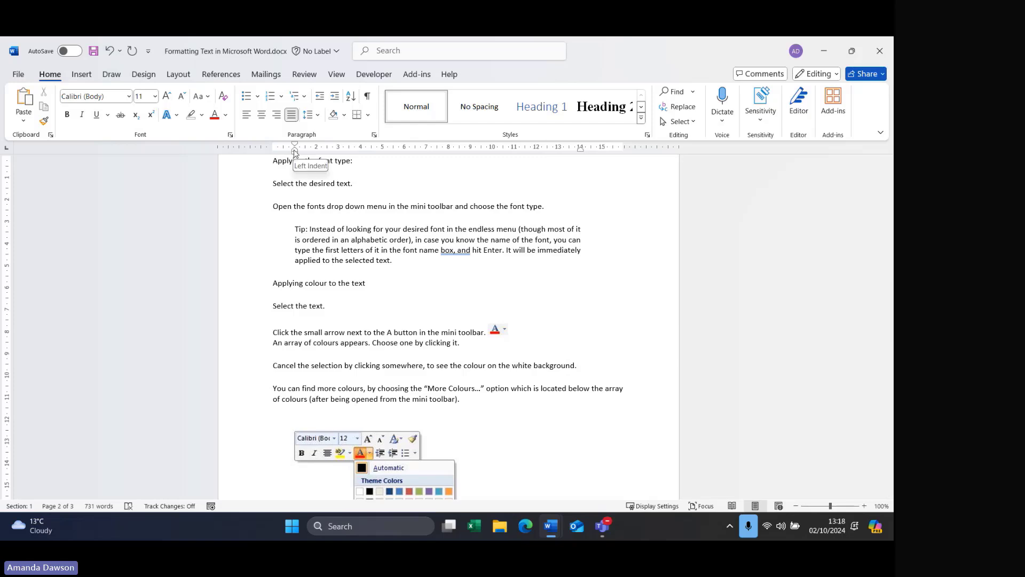
drag(295, 154, 316, 154)
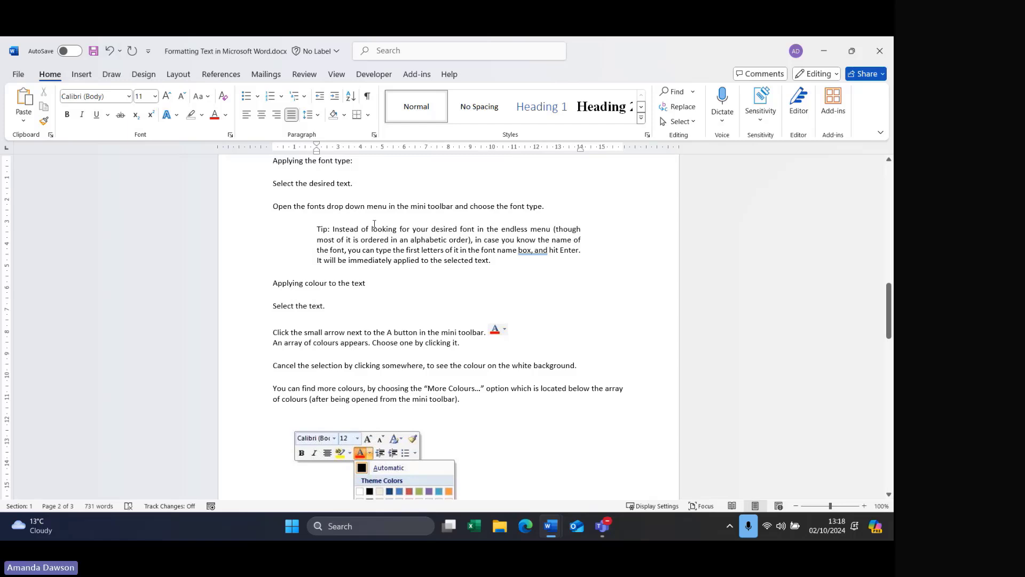
- Give the "Tip: Instead of looking for your desired font" paragraph a first-line indent of 1 cm
scroll(389, 259, up, 1)
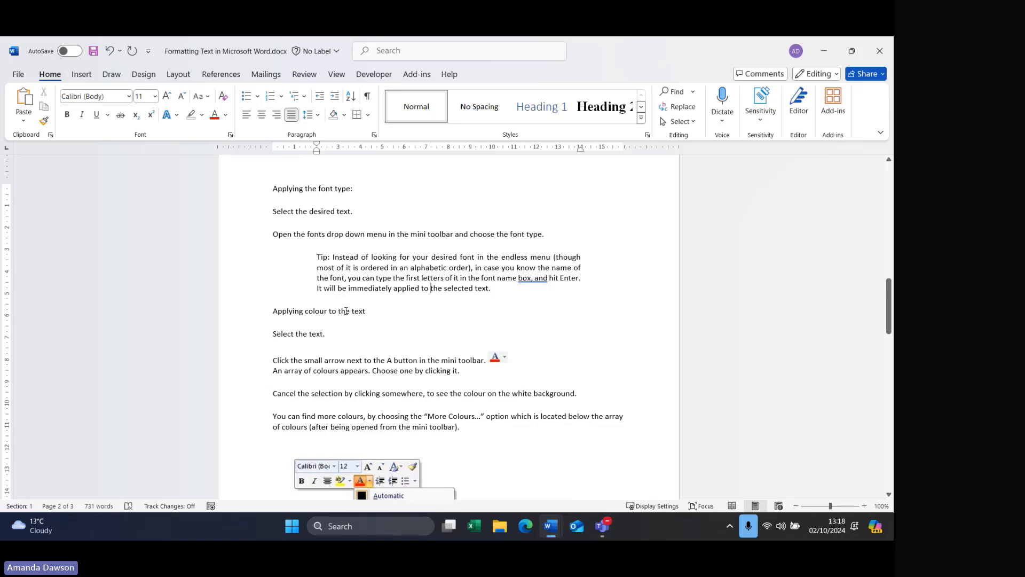
drag(494, 298, 316, 258)
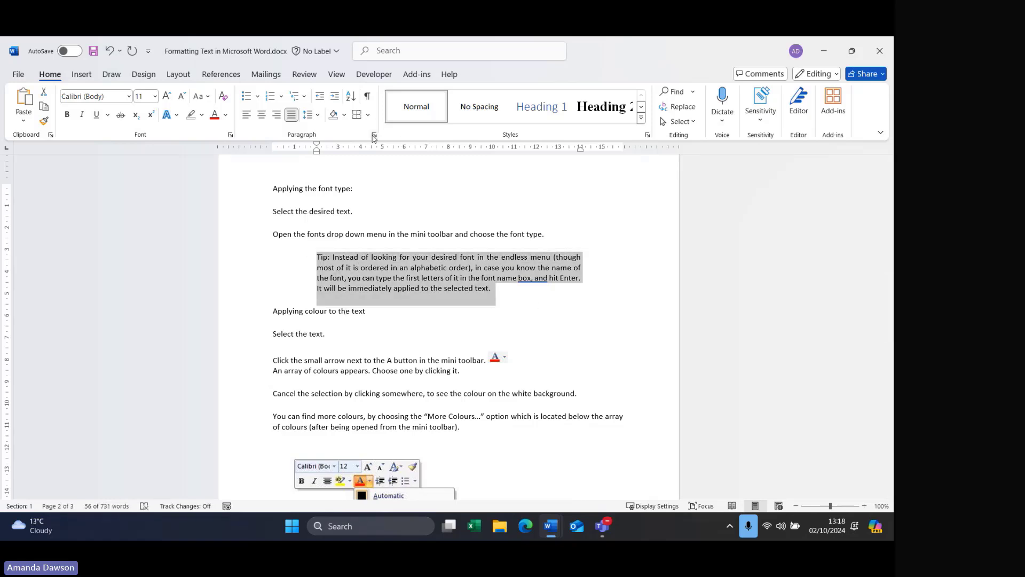
click(374, 135)
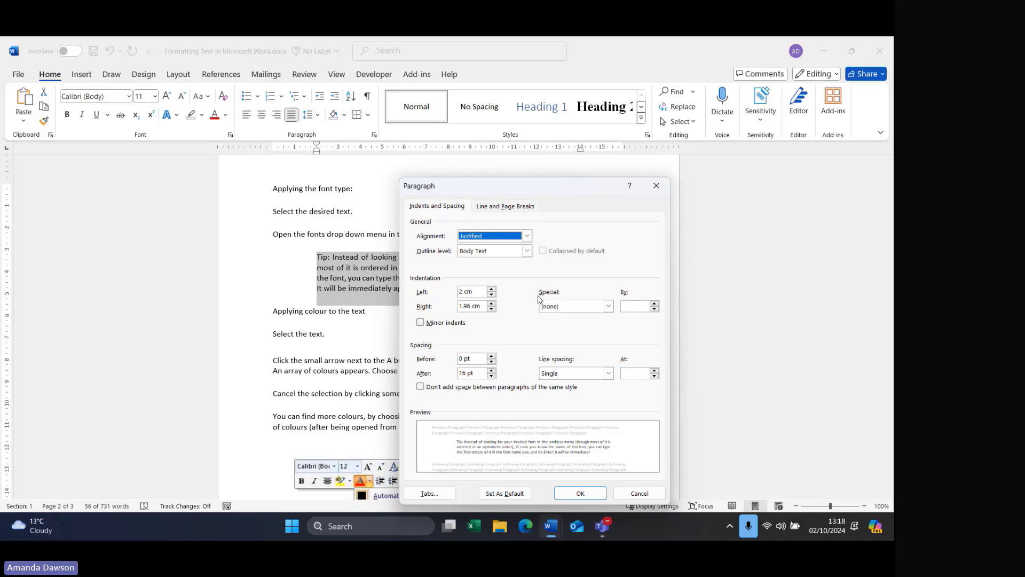
click(608, 306)
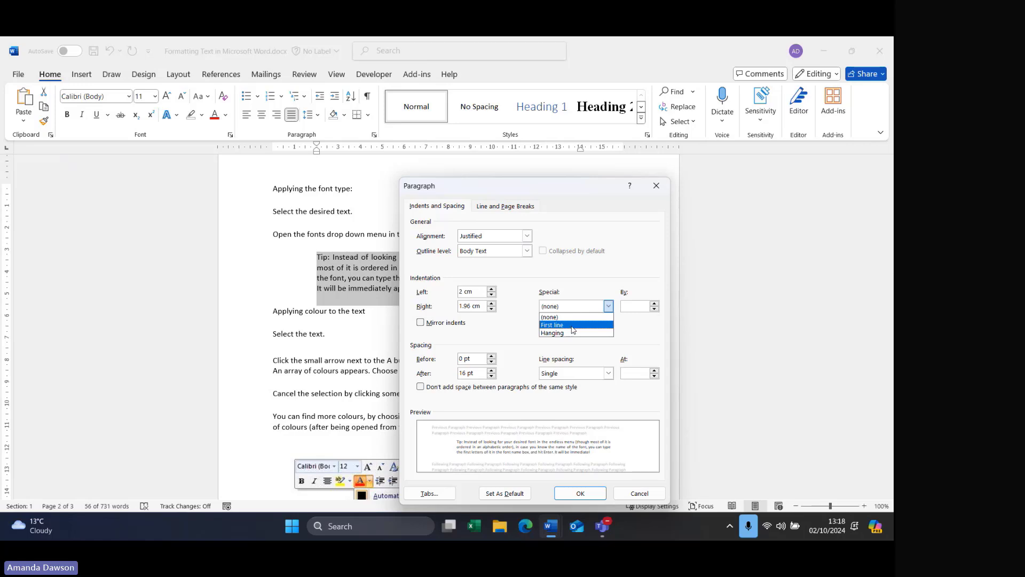
click(572, 325)
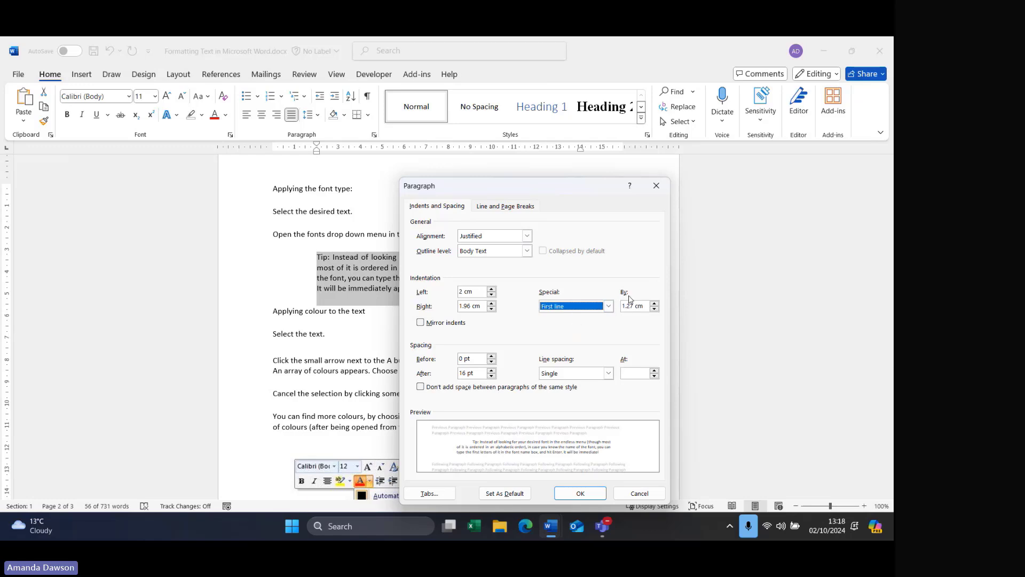
click(655, 309)
click(655, 310)
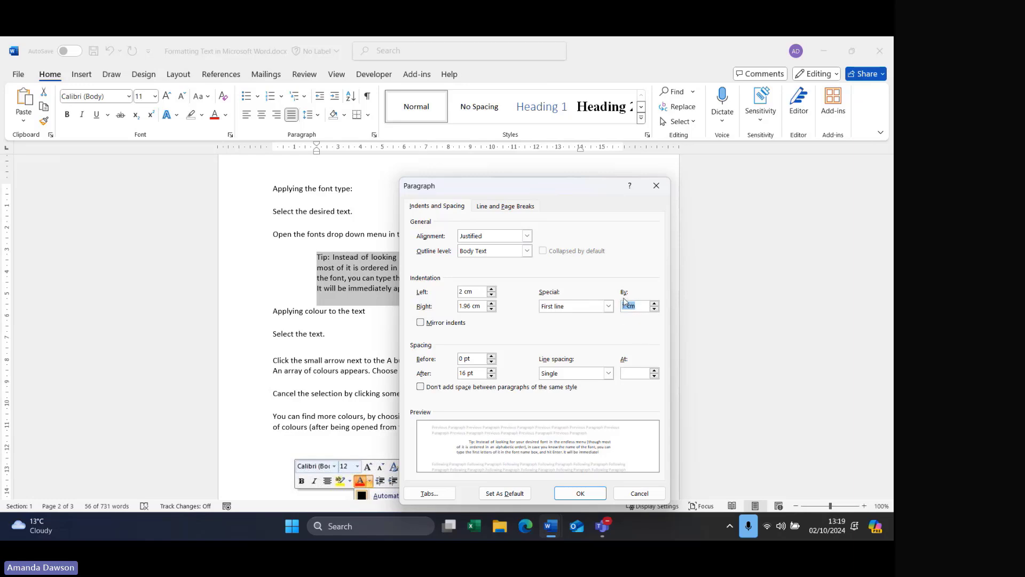
click(577, 494)
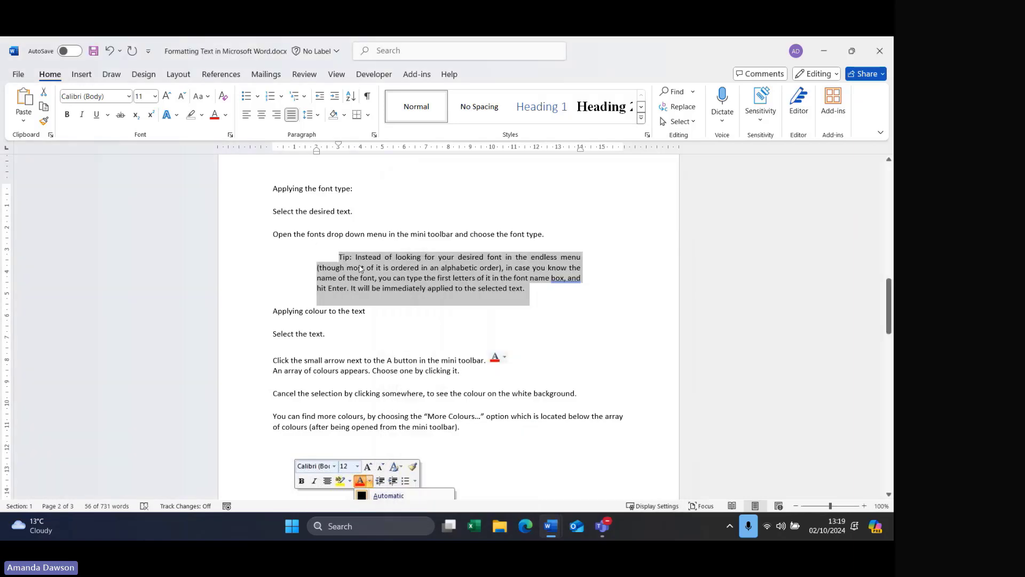
- Remove the "Tip" paragraph's first-line indent using the ruler, and restore it to about 1 cm
click(340, 260)
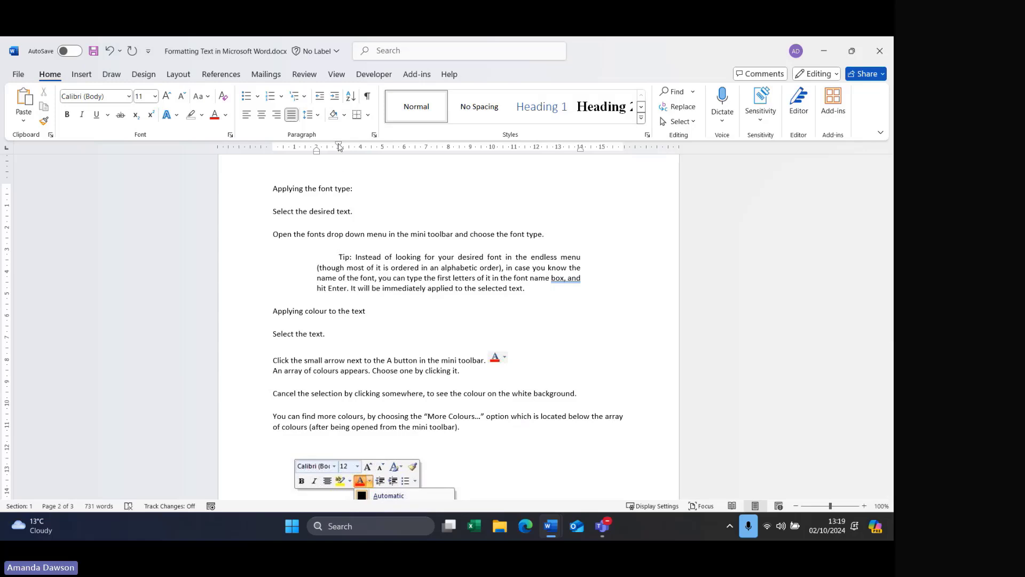
drag(339, 146, 317, 147)
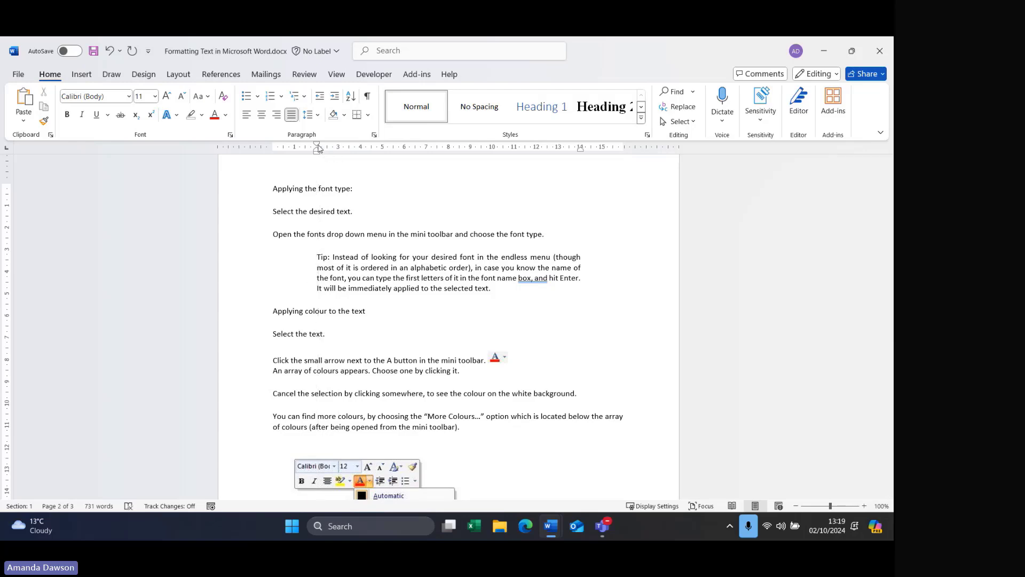
drag(318, 146, 338, 147)
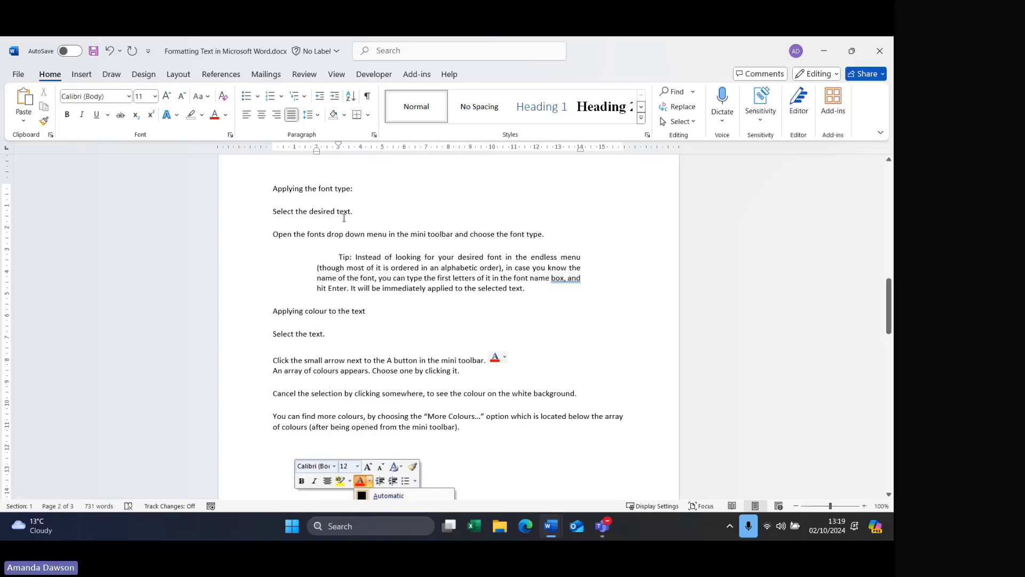
- Apply a hanging indent of 1 cm to the "The font type relates to how do the letters look like" paragraph
scroll(326, 407, up, 3)
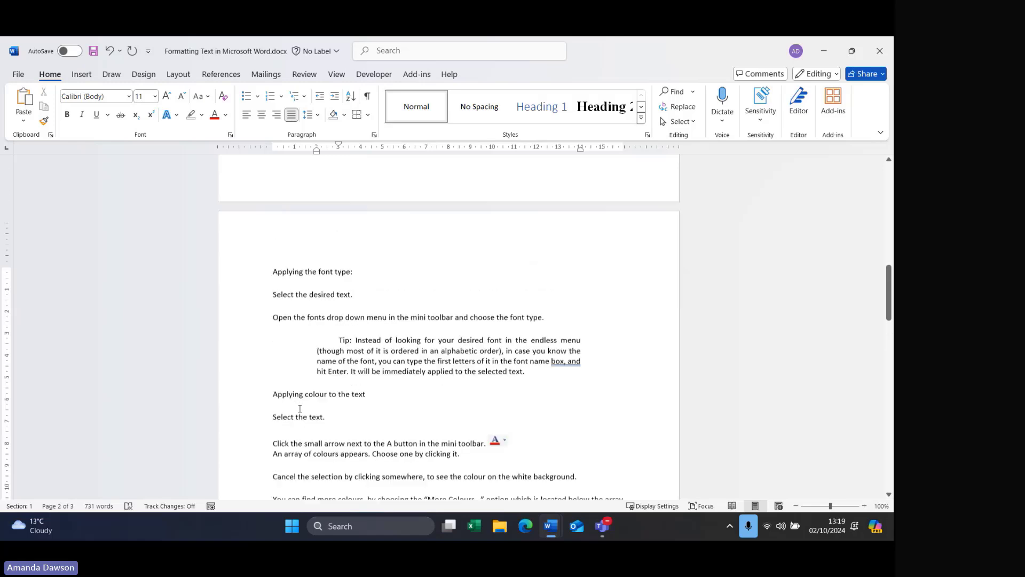
scroll(300, 408, up, 8)
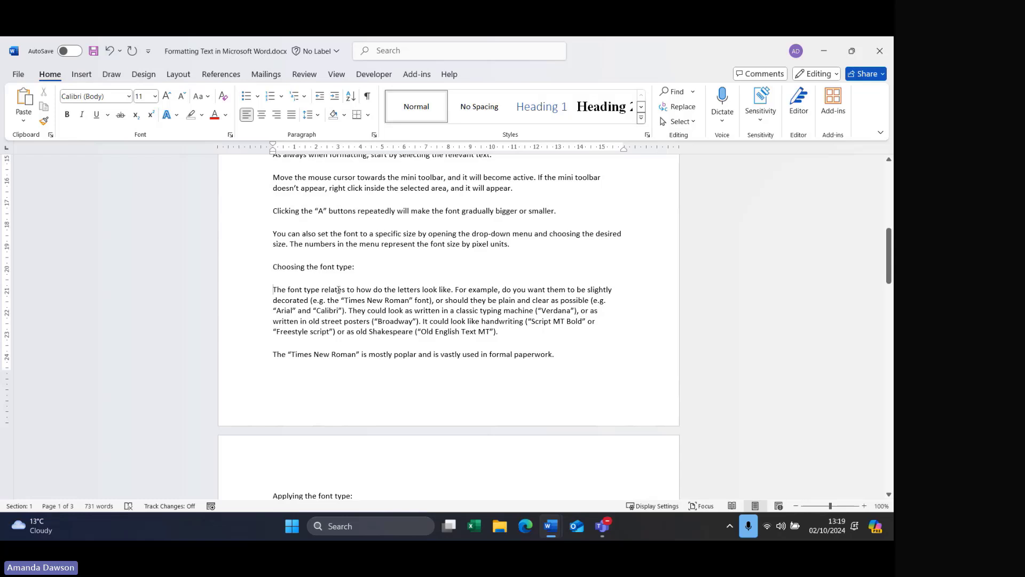
drag(273, 290, 504, 335)
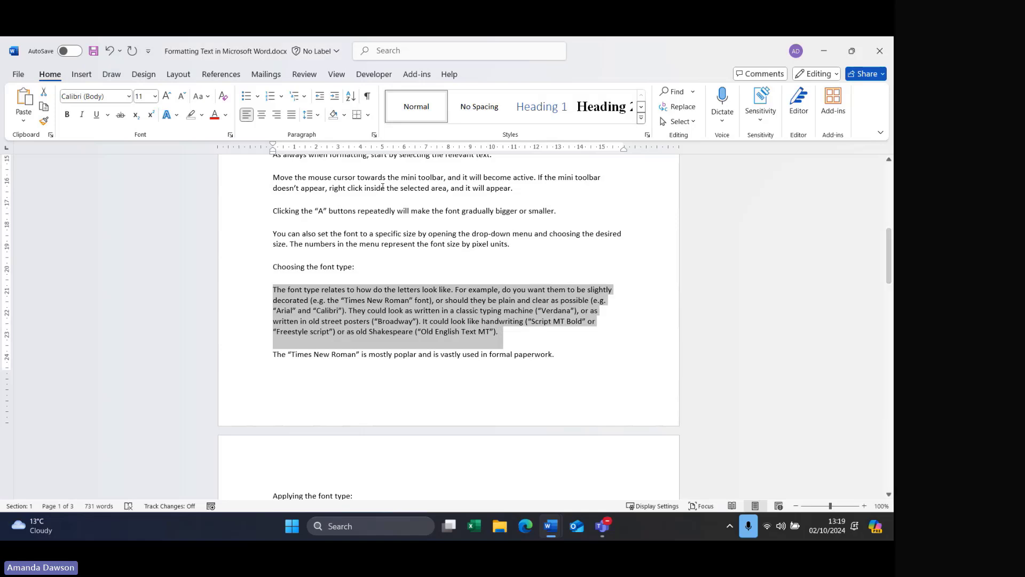
click(372, 136)
click(608, 306)
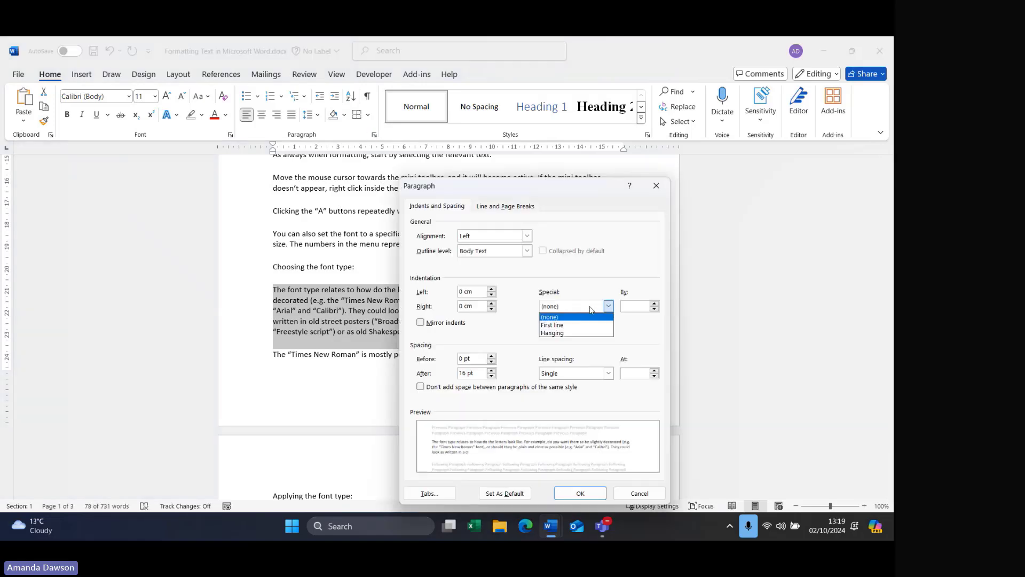
click(580, 333)
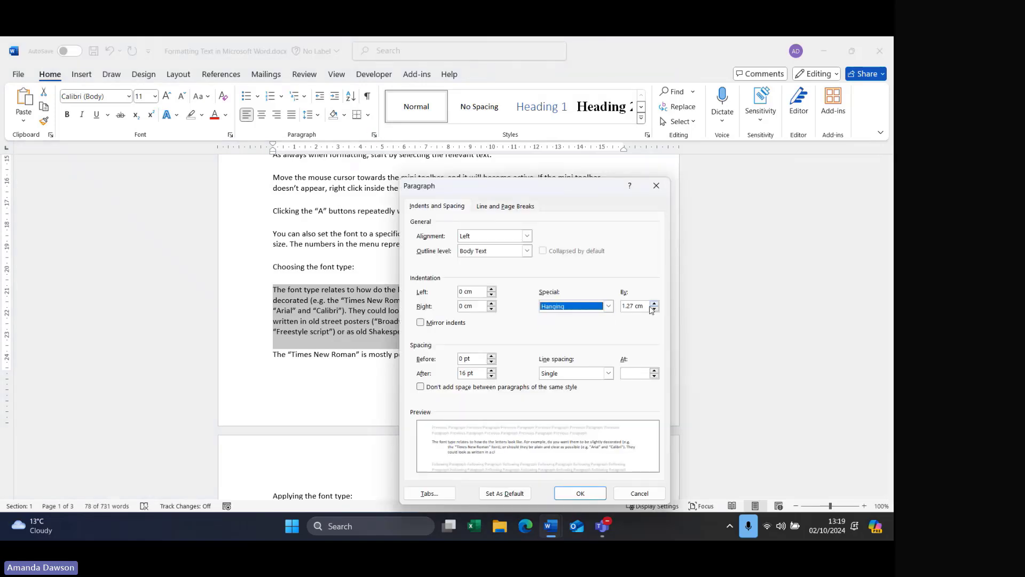
click(653, 311)
click(654, 310)
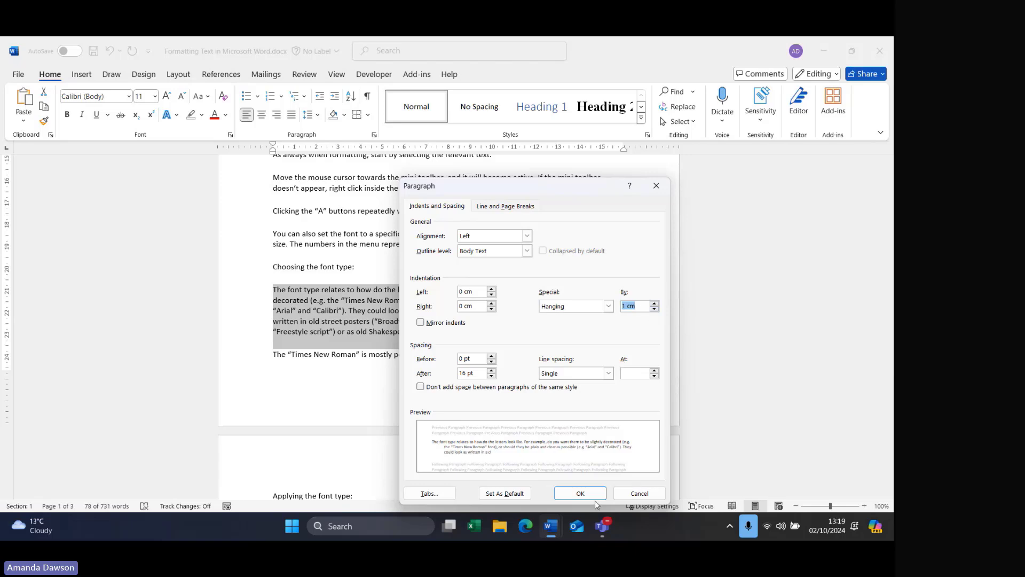
click(581, 493)
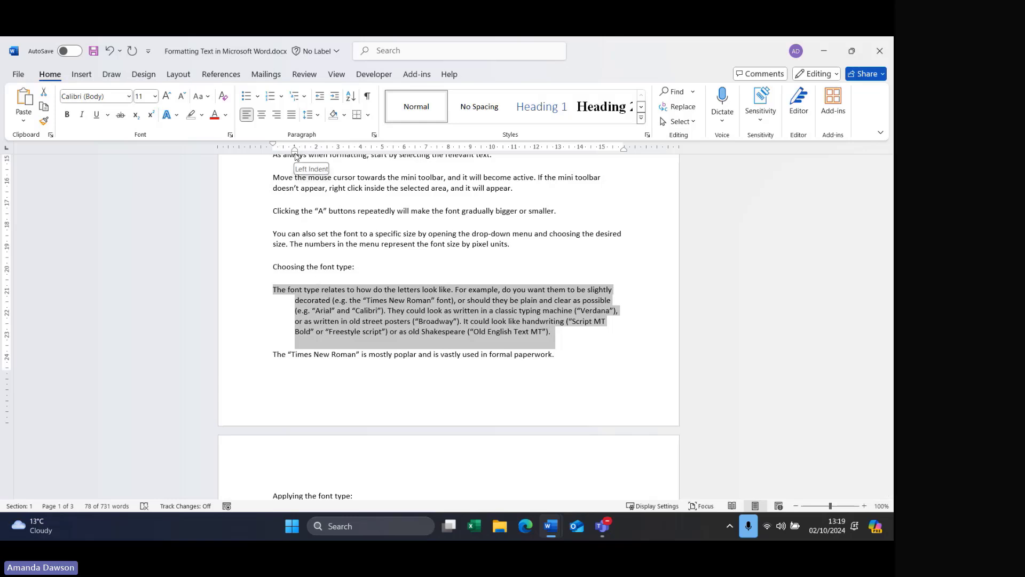
mouse_move(296, 155)
mouse_down()
mouse_move(369, 155)
mouse_move(295, 160)
mouse_up()
- Set the special indentation of the "The font type relates to" paragraph back to none, and deselect it
click(374, 134)
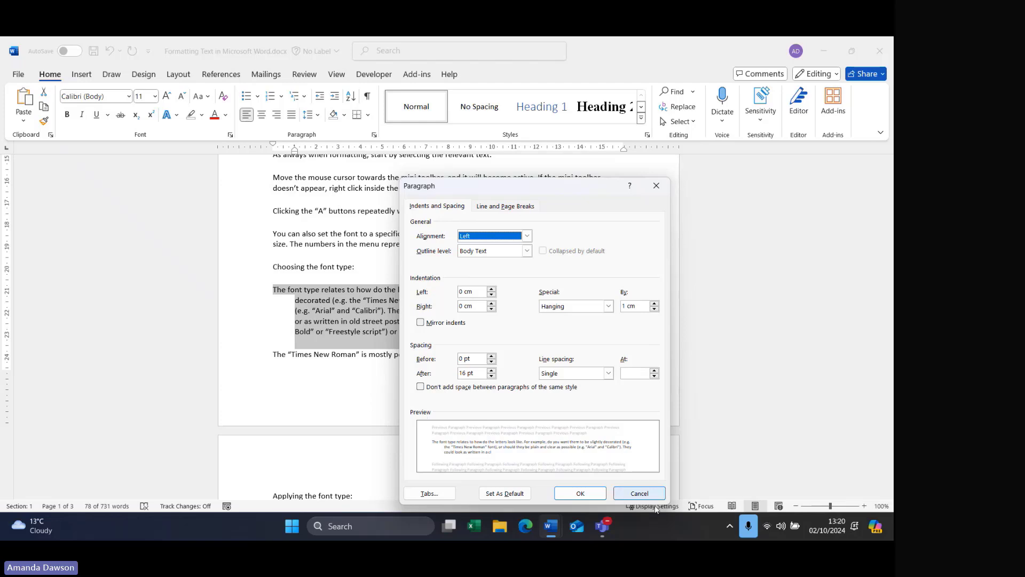
click(587, 306)
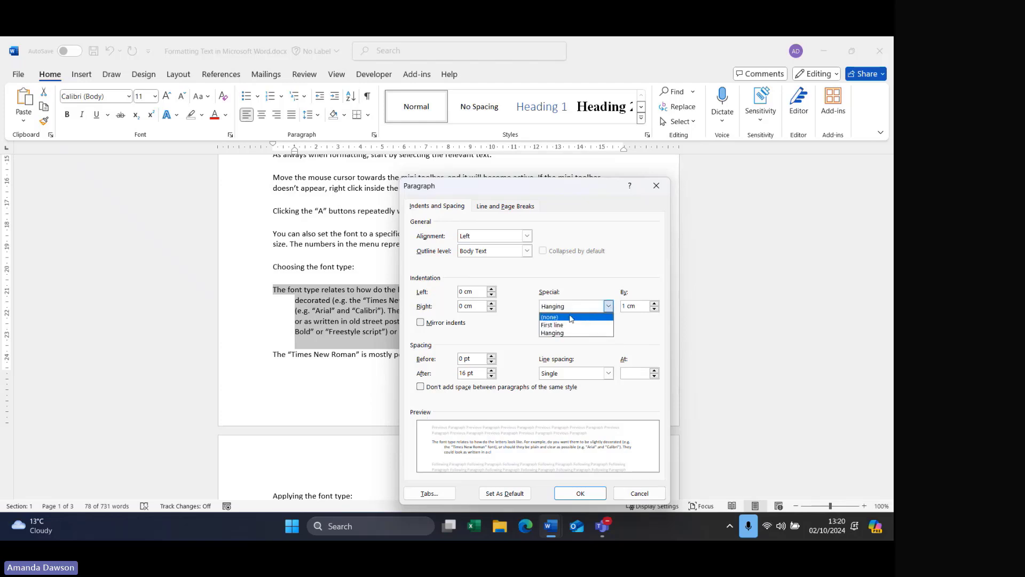
click(569, 316)
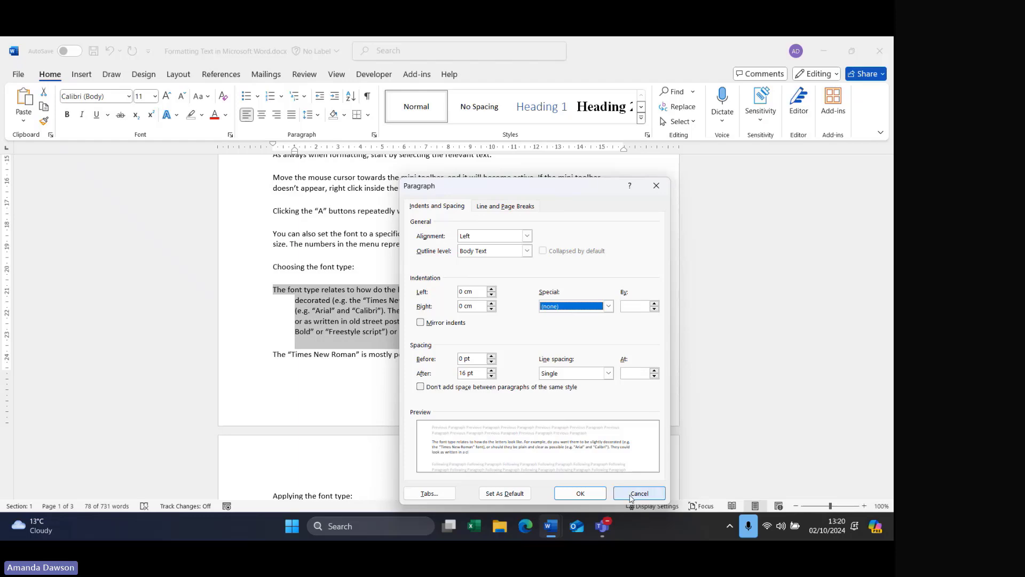
click(581, 493)
click(448, 270)
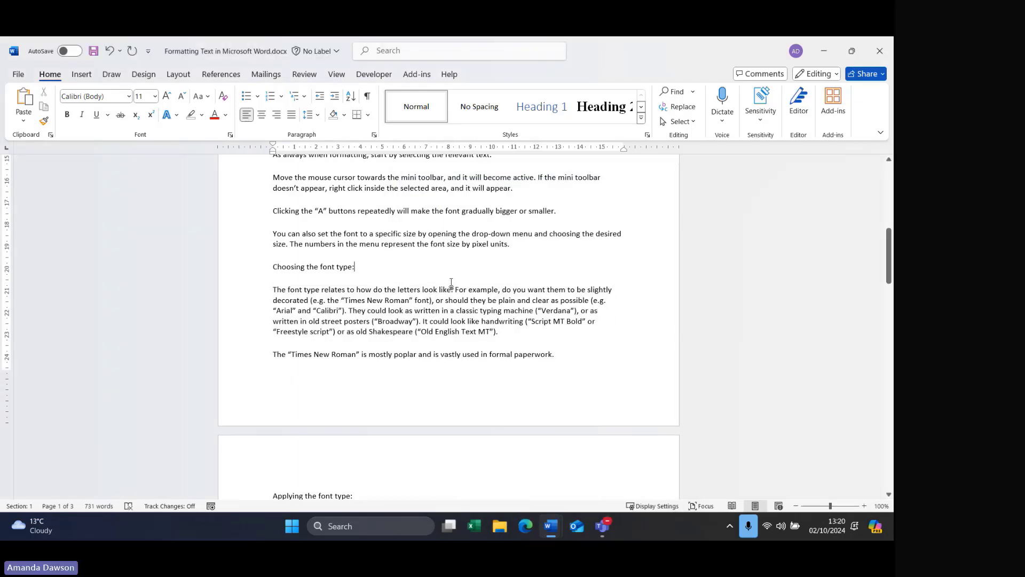
- Apply the "1. 2. 3." numbering format to the "Applying bold, italic and underline" line near the document's start
scroll(452, 282, up, 3)
scroll(452, 282, up, 5)
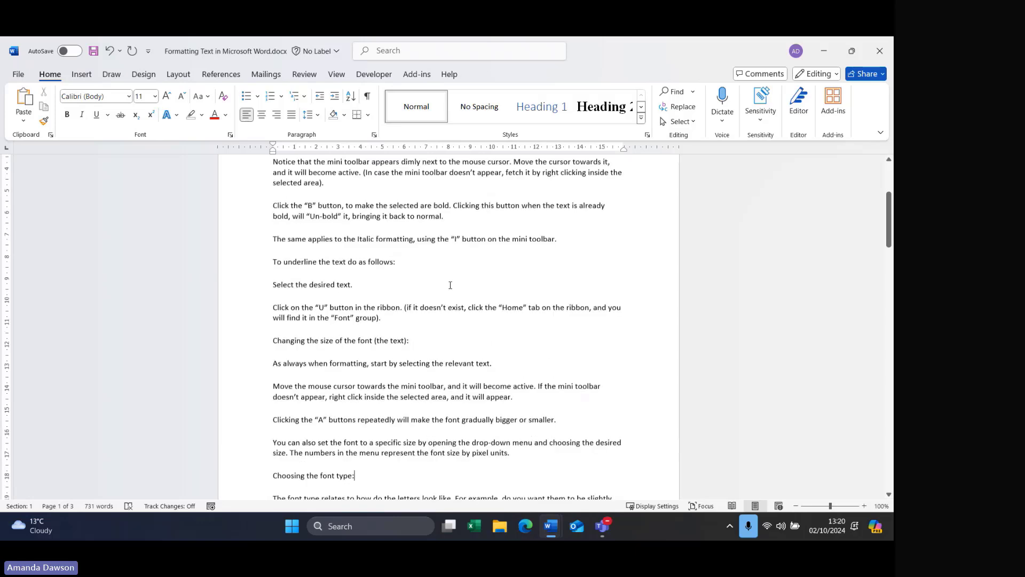
scroll(450, 285, up, 1)
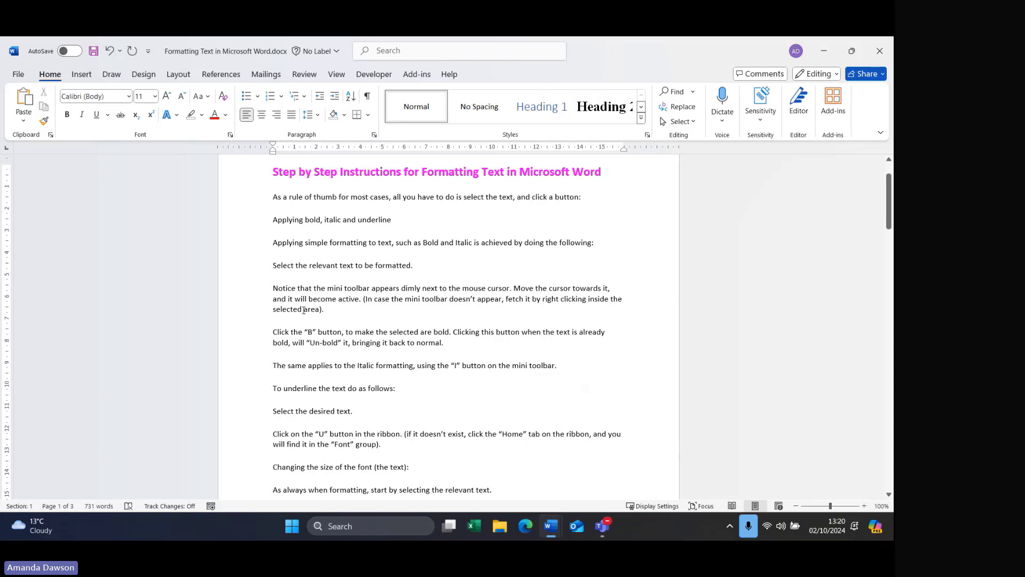
click(255, 227)
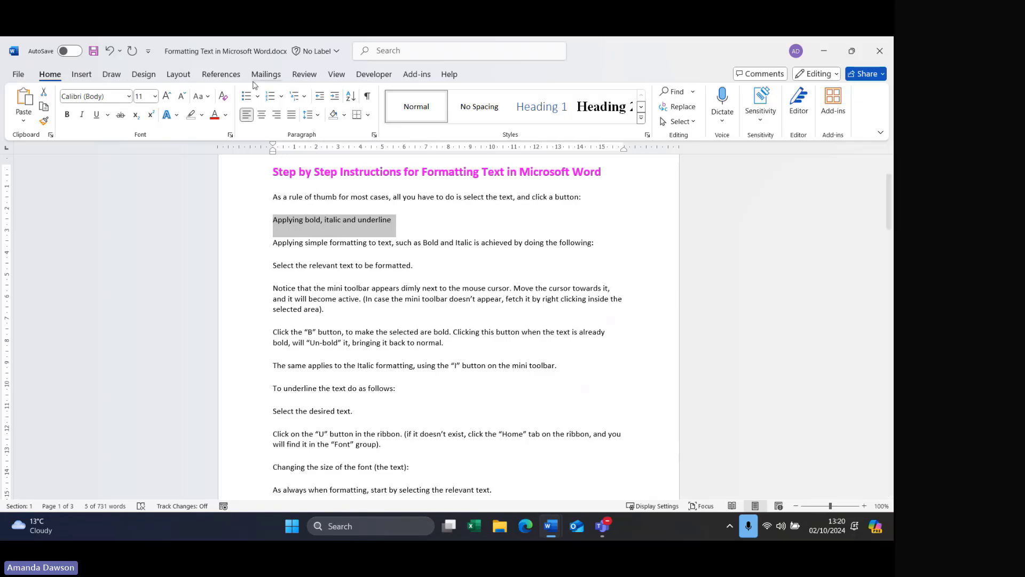
click(282, 101)
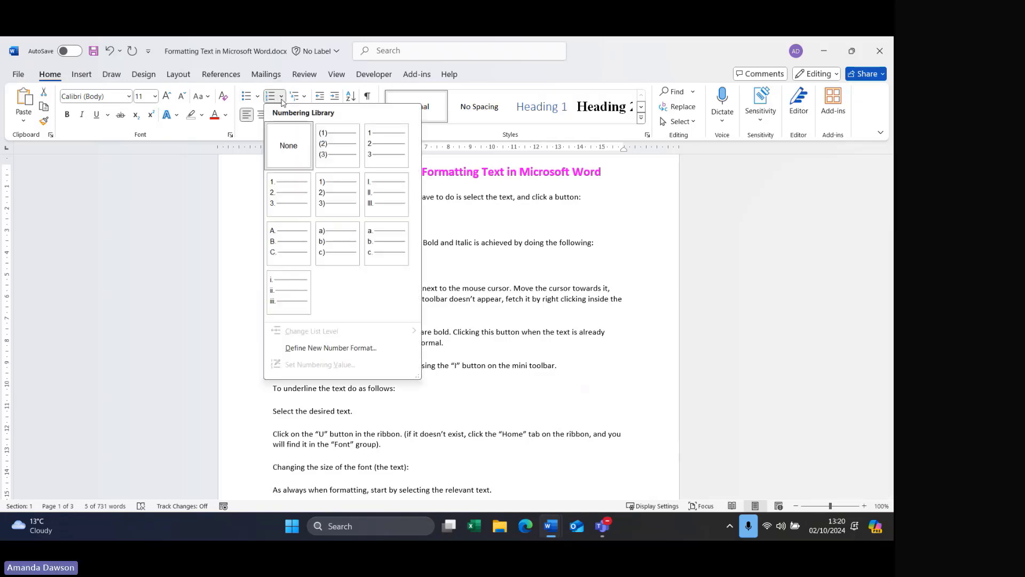
click(291, 193)
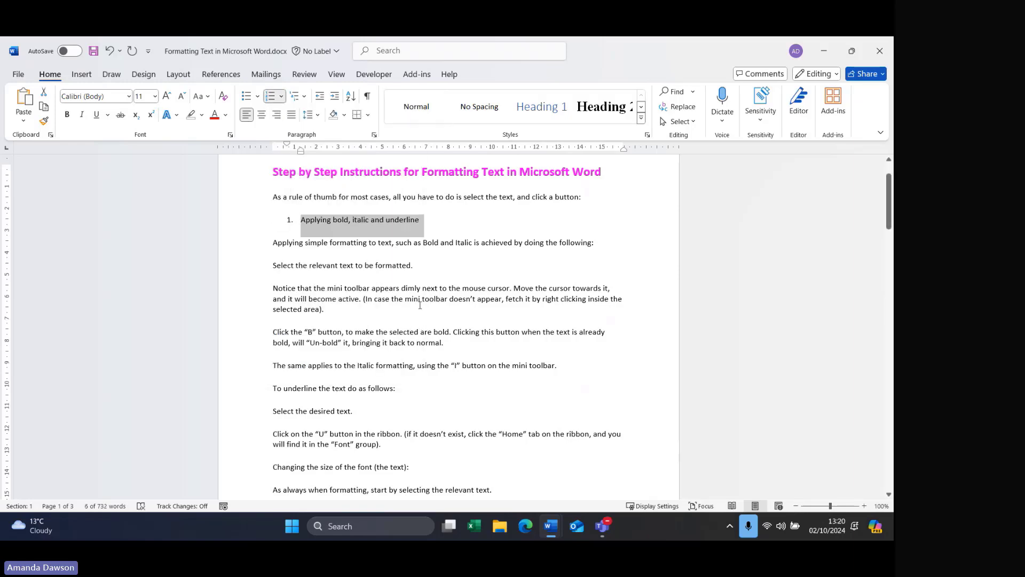
click(300, 219)
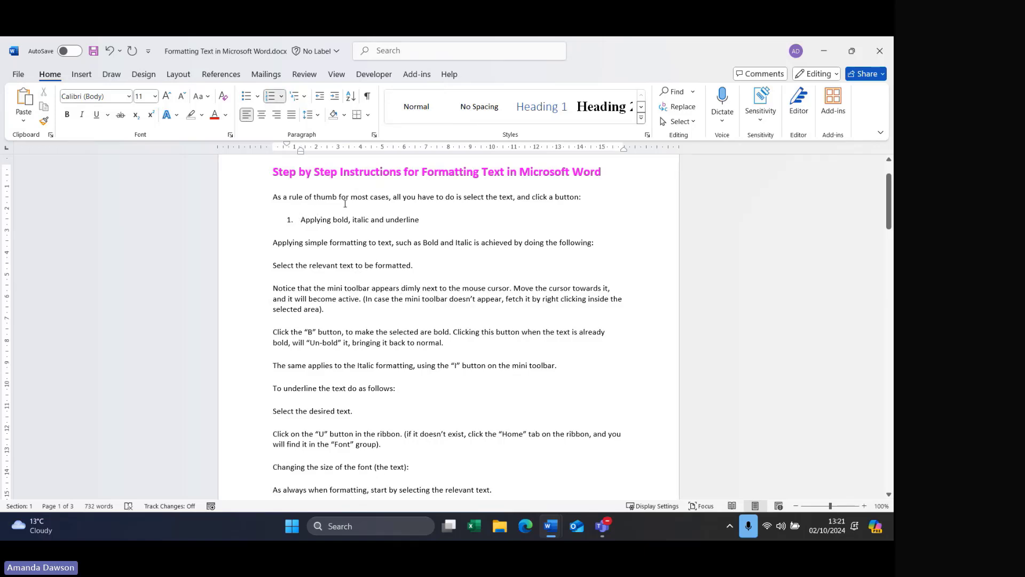
- Start a second numbered item after "Applying bold, italic and underline", and end the list there with an unnumbered empty paragraph
click(423, 218)
key(Return)
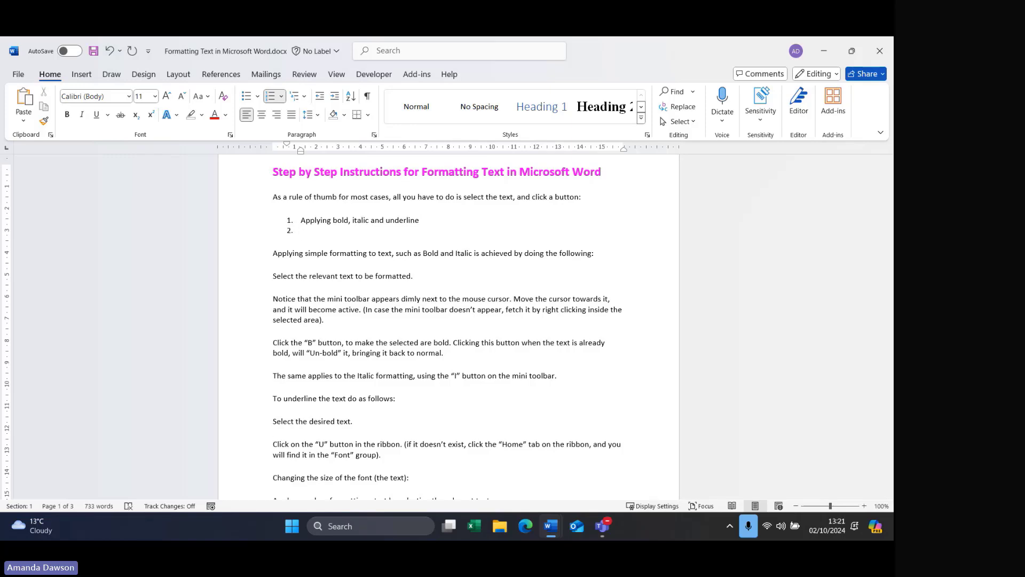
key(Return)
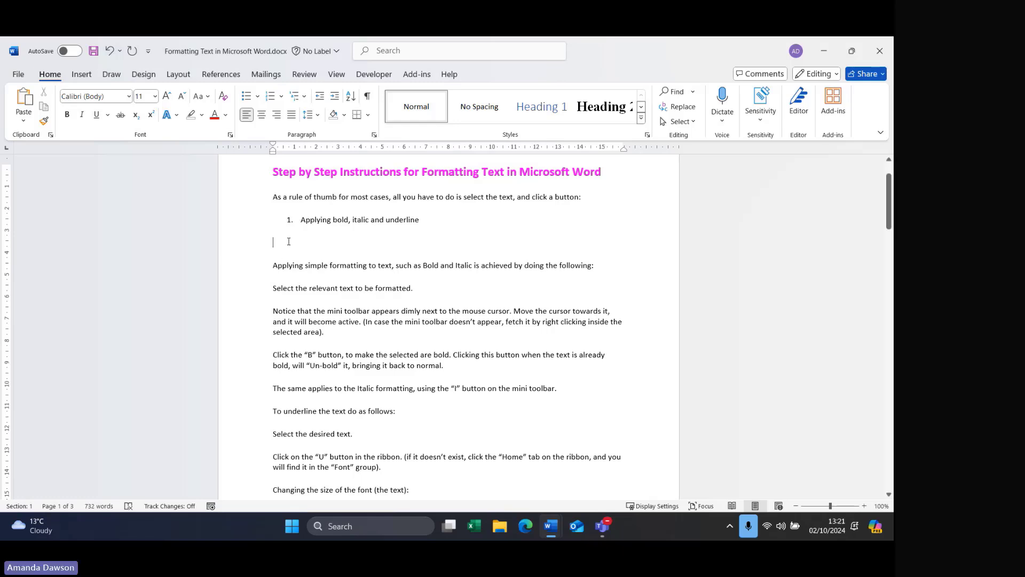
click(333, 220)
click(302, 220)
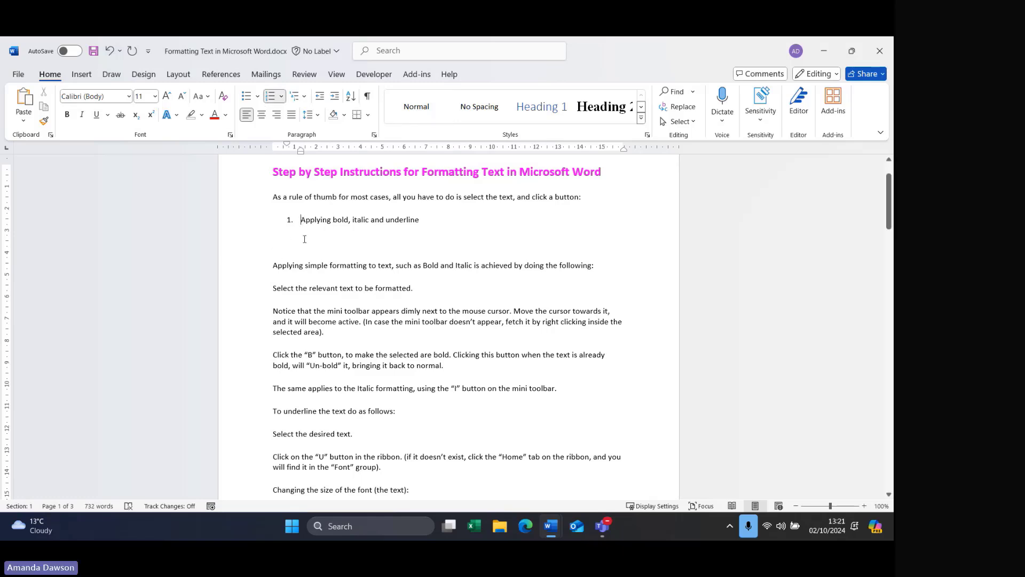
click(295, 246)
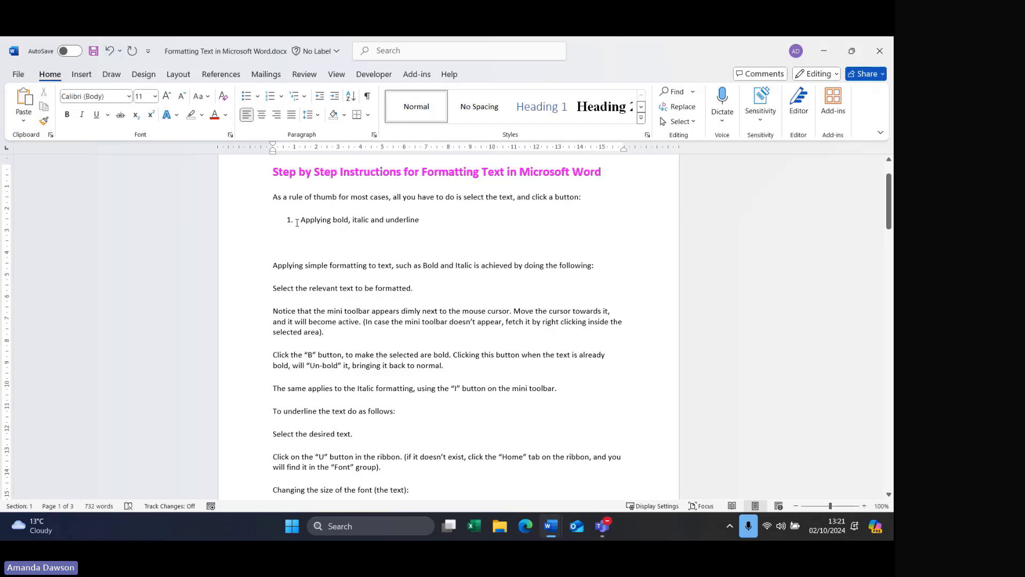
click(302, 220)
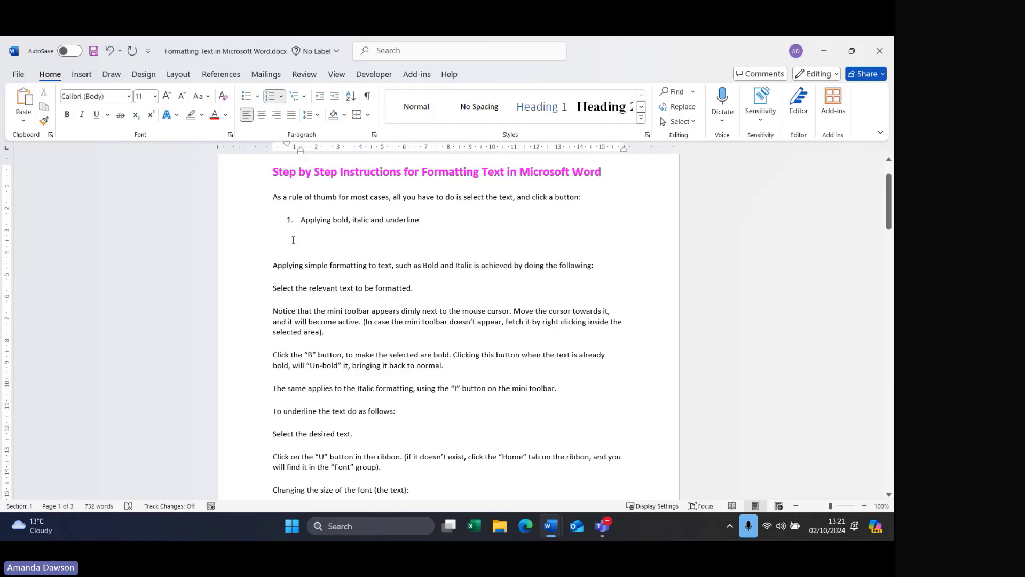
click(293, 241)
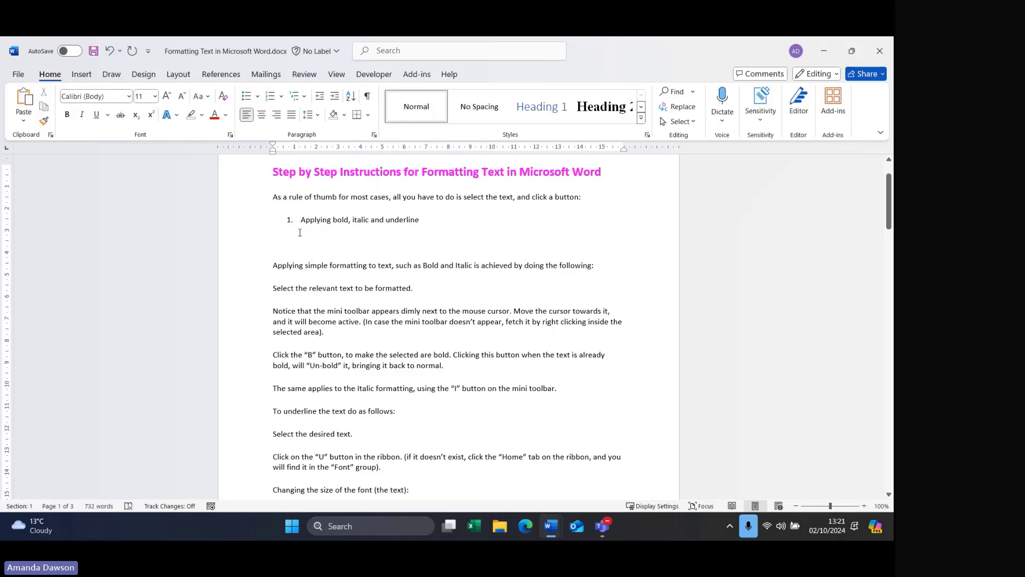
- Set the numbered "Applying bold, italic and underline" item to a 1 cm left indent and a 1 cm hanging indent
click(302, 220)
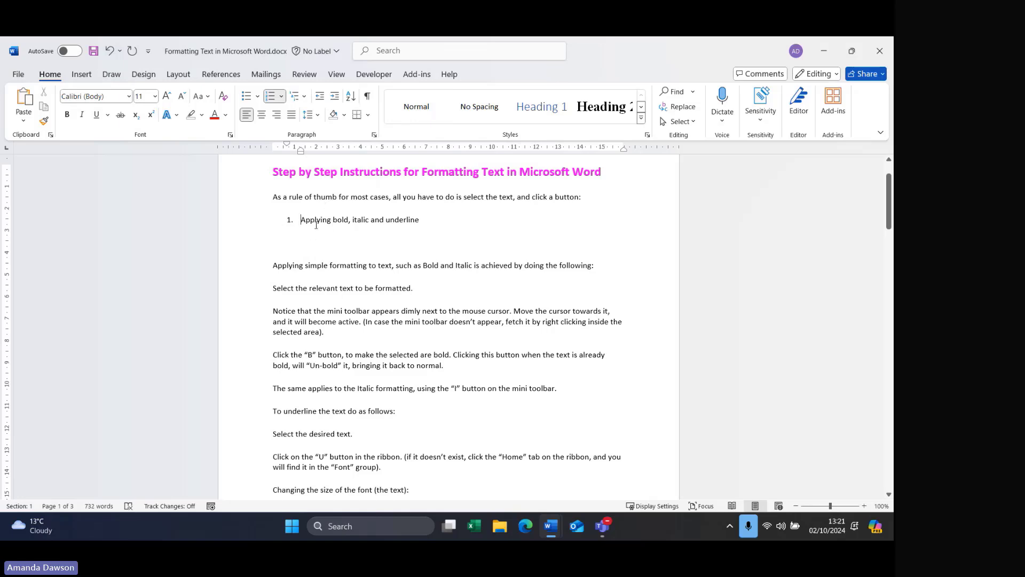
click(375, 135)
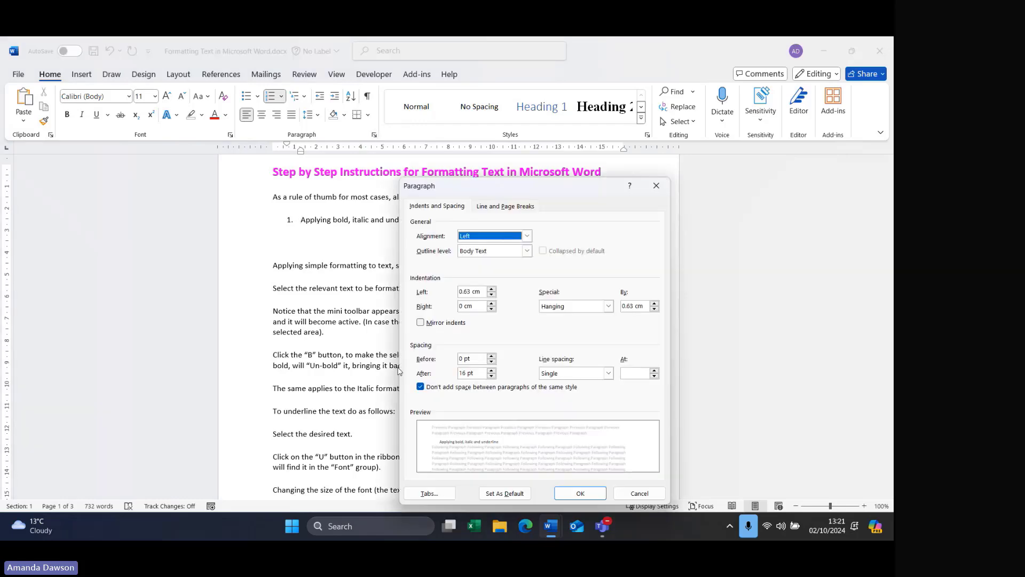
click(472, 291)
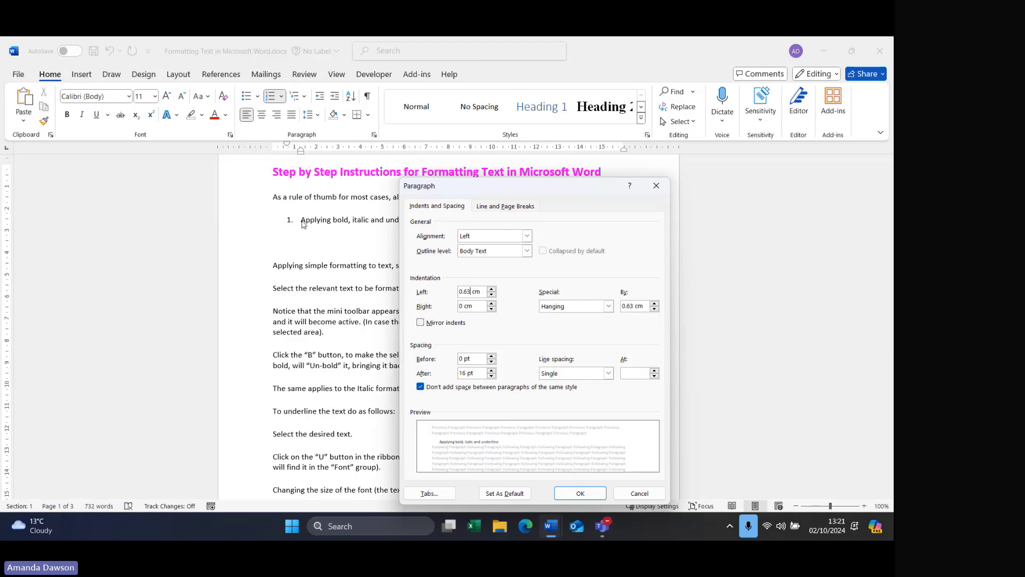
click(492, 289)
click(655, 303)
click(655, 303)
click(654, 303)
click(569, 493)
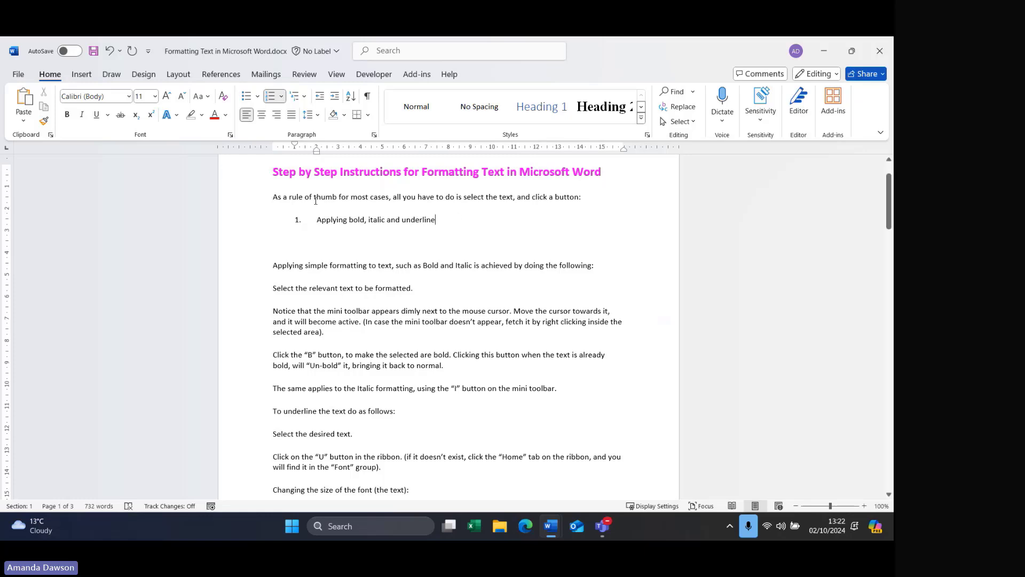
- Set the left indent of the "Applying simple formatting to text" paragraph to 2 cm
click(271, 266)
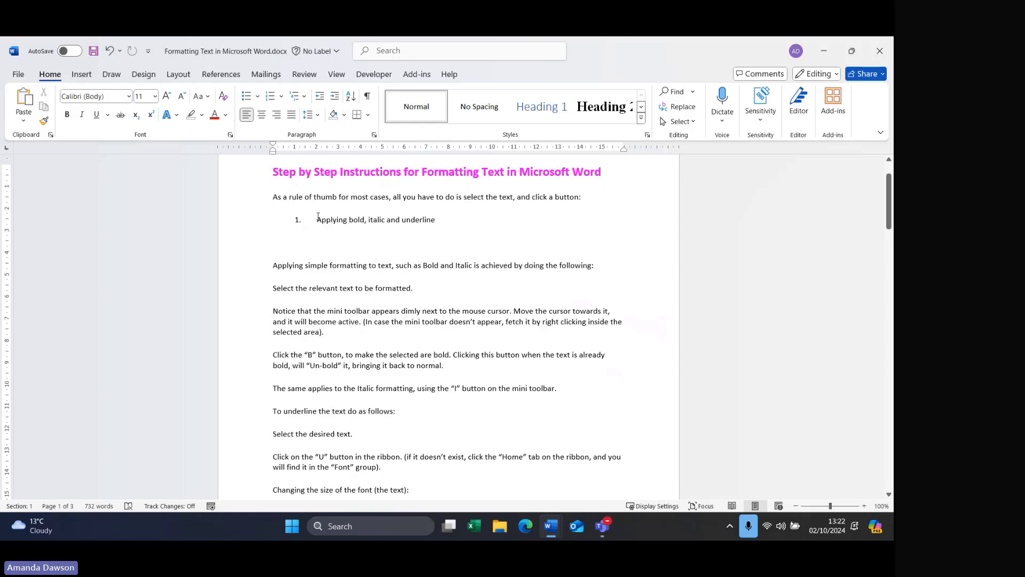
click(374, 134)
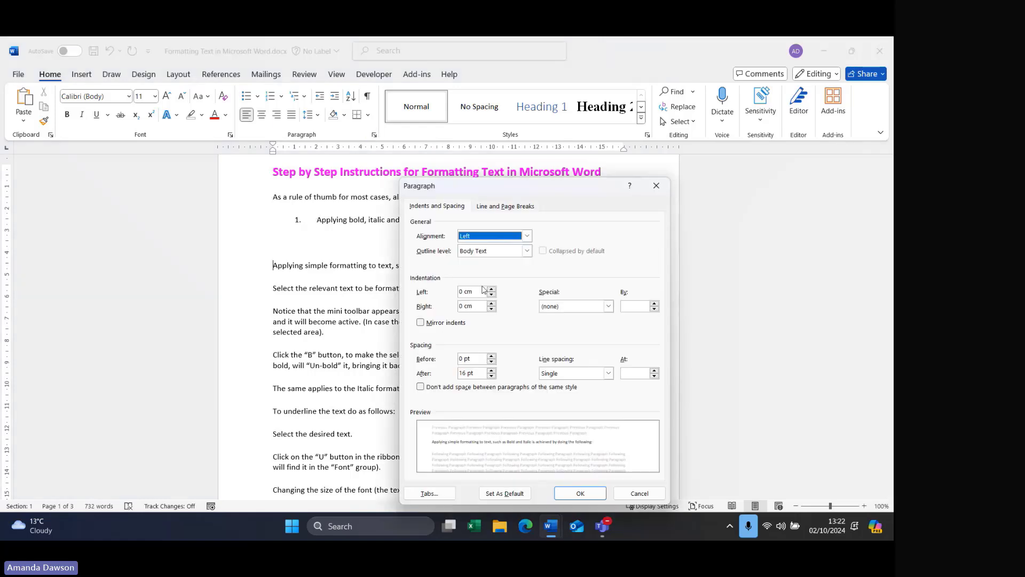
click(461, 291)
drag(460, 292, 464, 292)
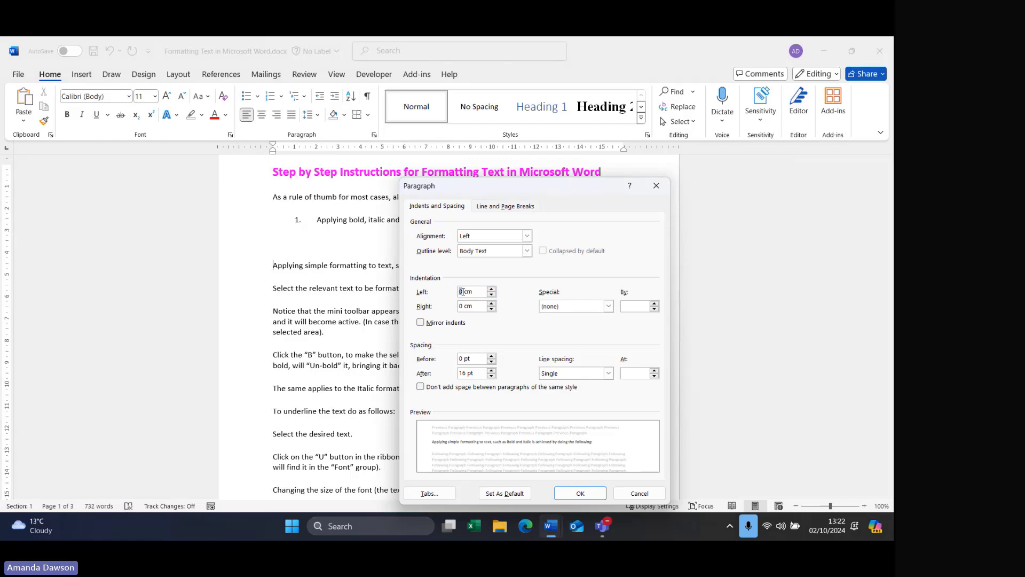
text(2)
click(580, 493)
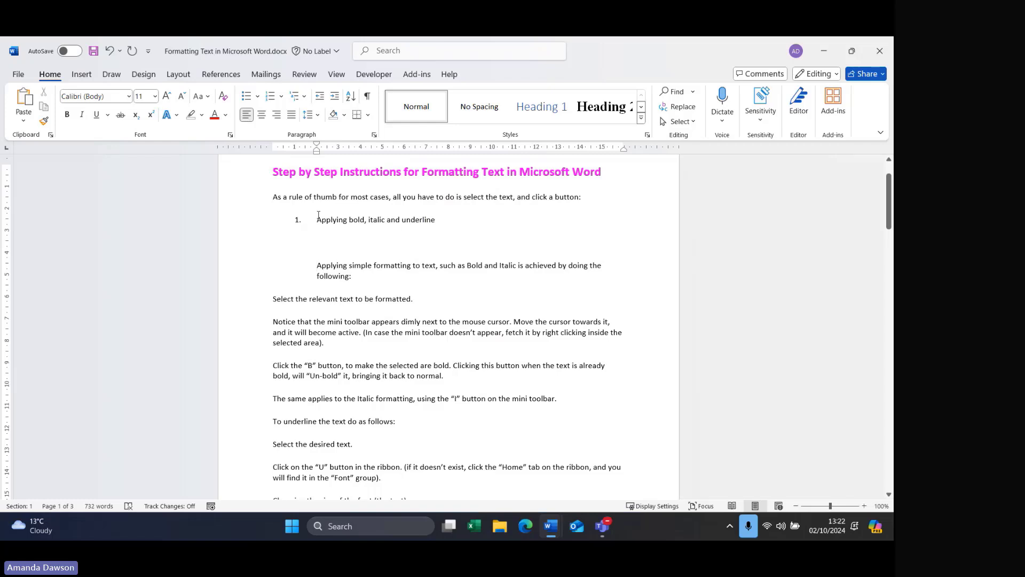
- Append random filler text to the end of the numbered "Applying bold, italic and underline" item so it wraps onto a second line
click(466, 217)
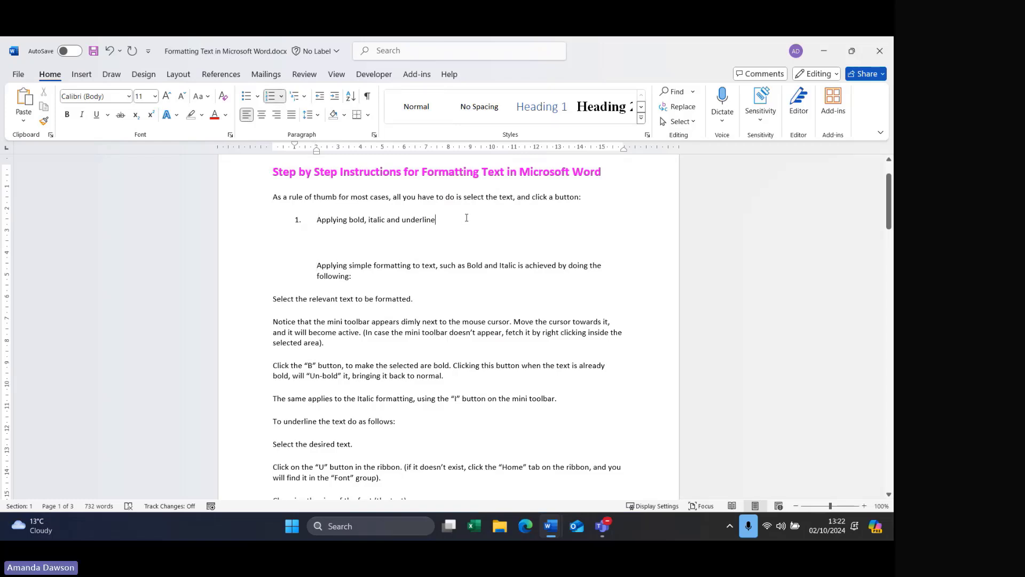
text(fdsfk)
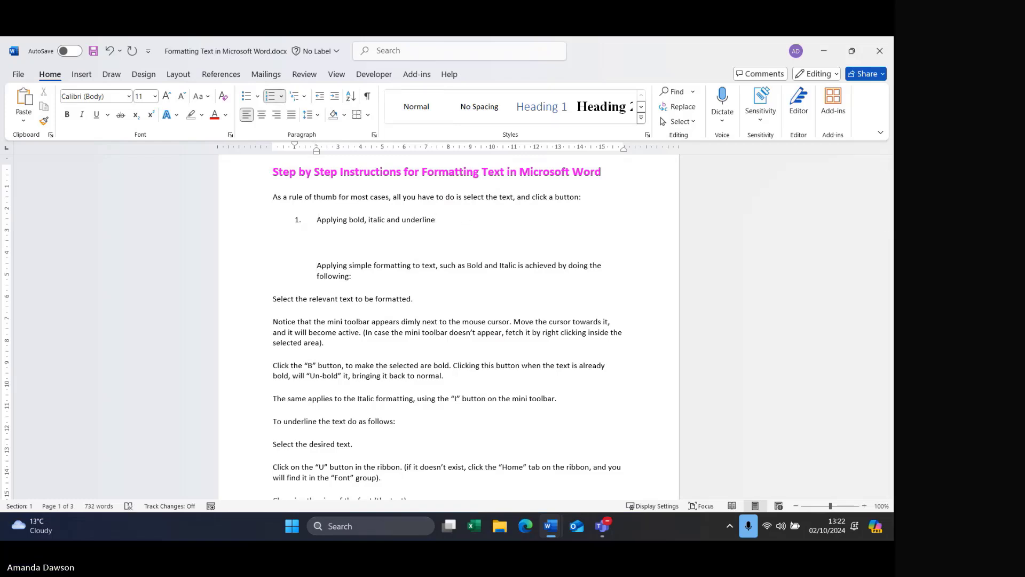
text(l as)
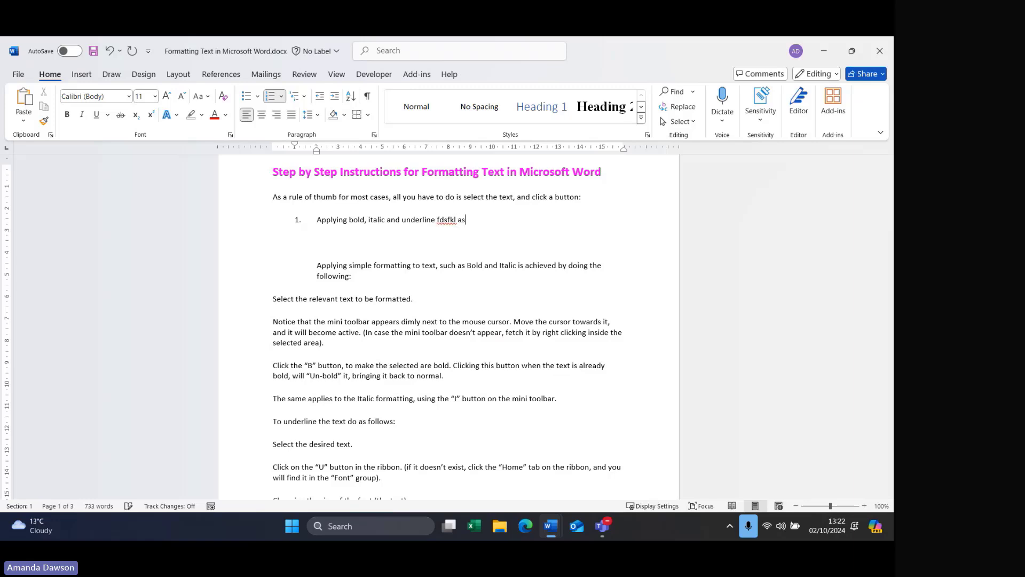
text(dlkasjdlaskjdlasjkdkljasldalskdjlaskjd)
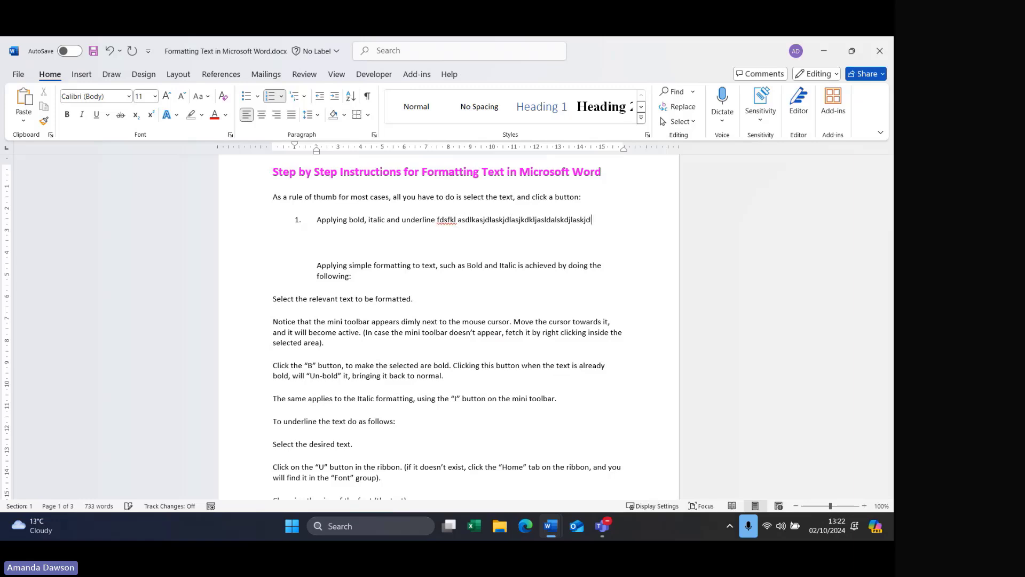
text(laskjdlaskdjlasd)
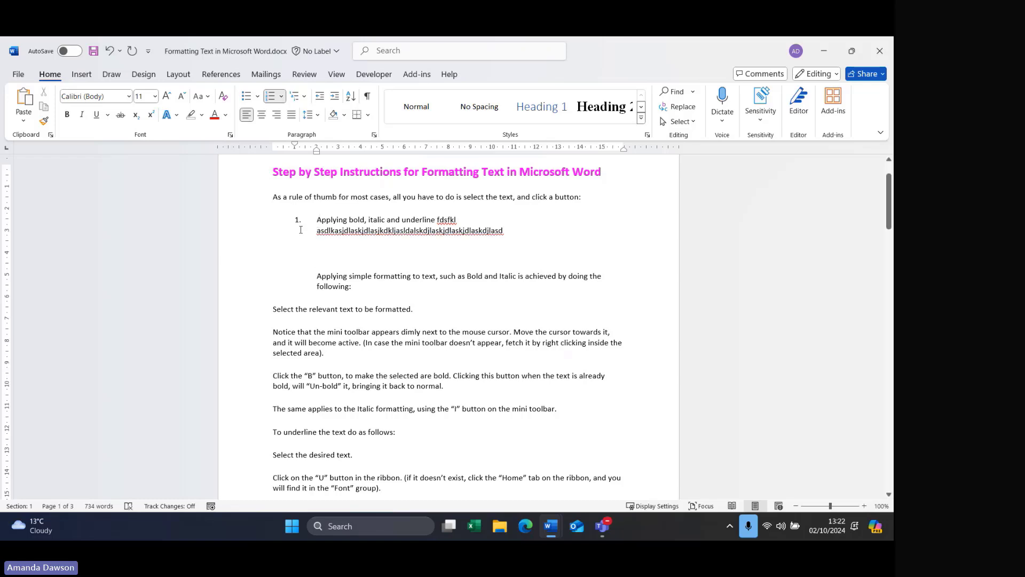
- Compare the text alignment of the numbered item with the indented paragraph below it, and review the numbered item's indentation settings
click(318, 219)
click(316, 228)
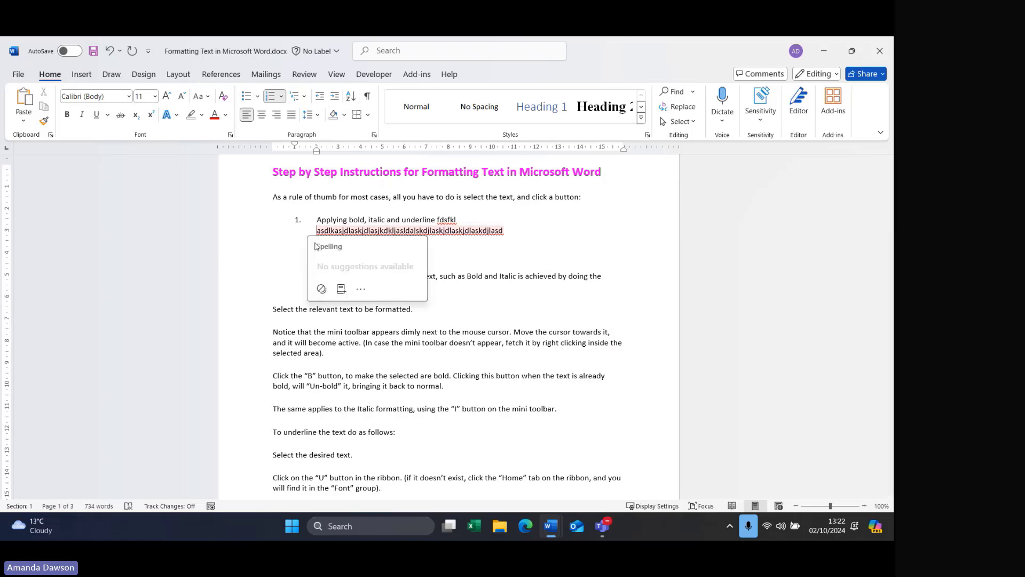
click(325, 217)
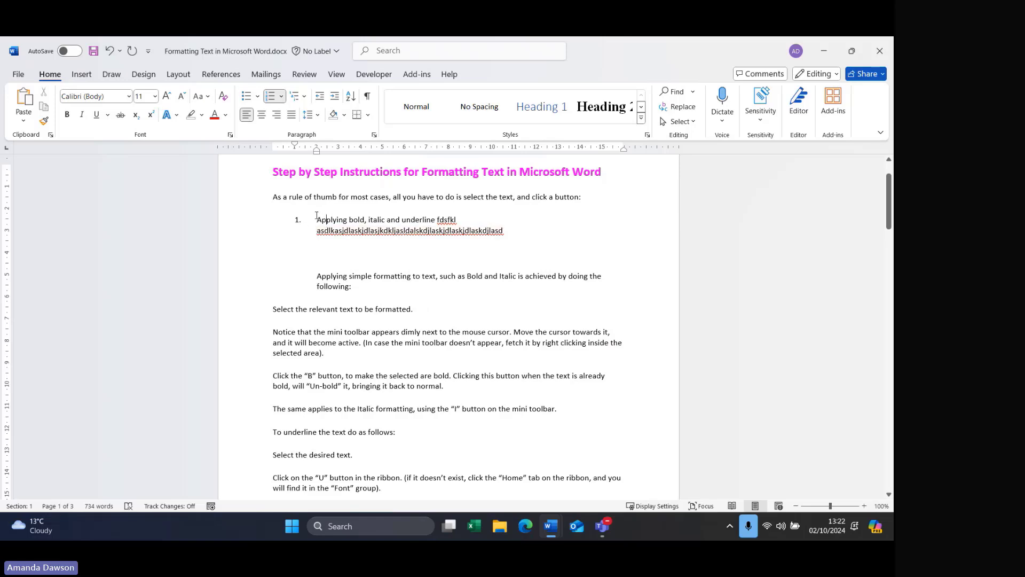
click(318, 275)
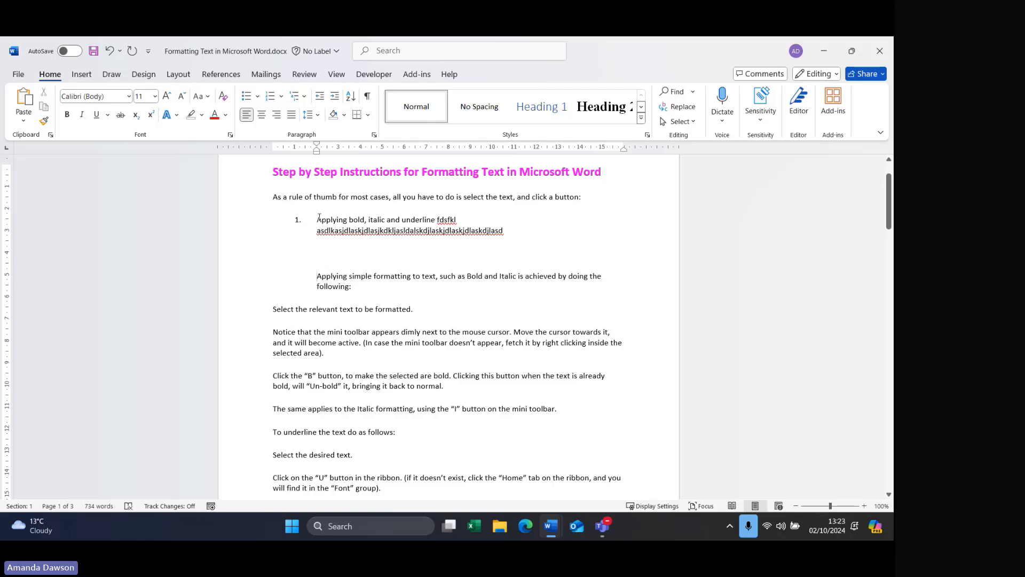
click(315, 220)
click(319, 275)
click(297, 219)
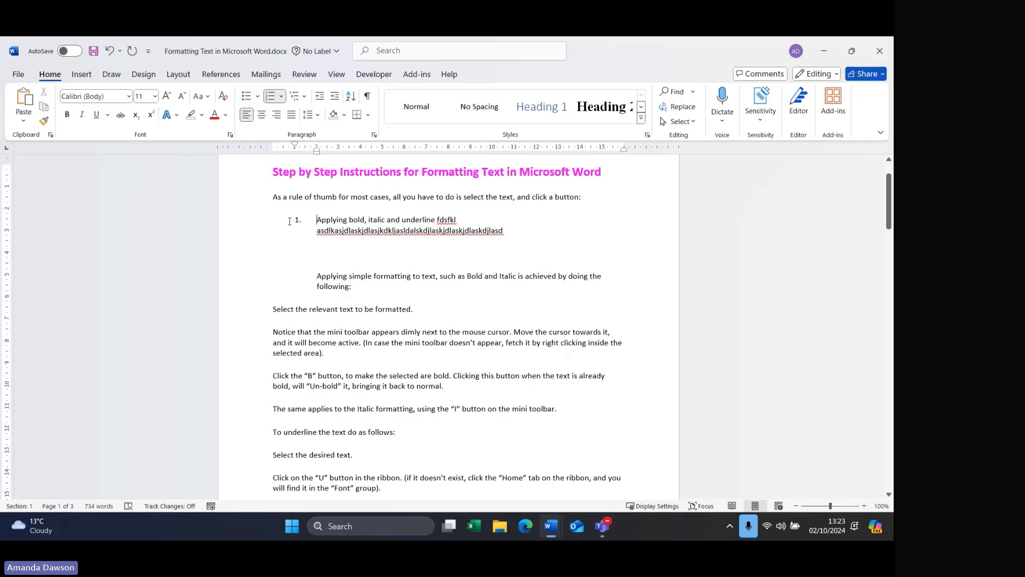
click(374, 135)
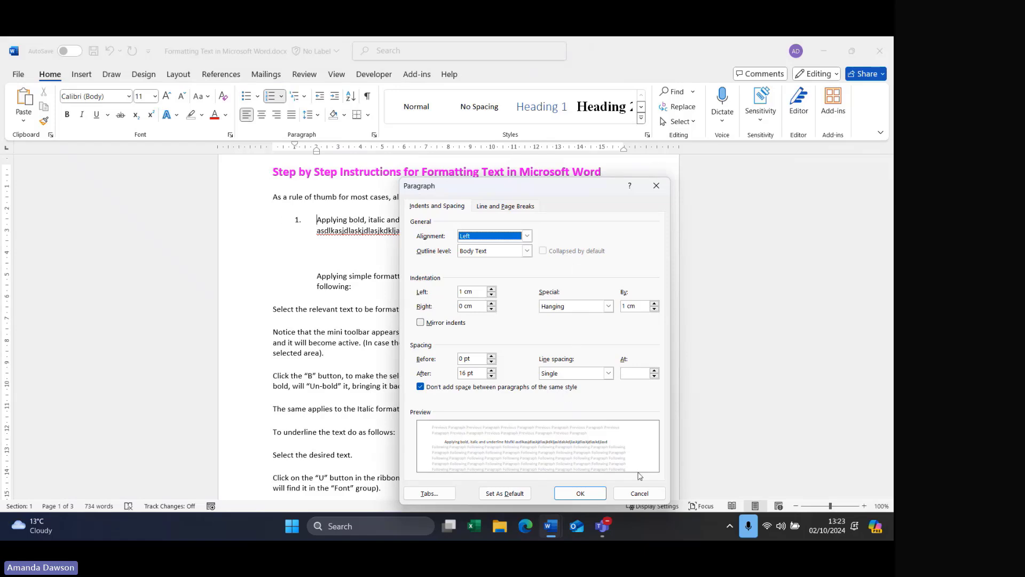
click(596, 494)
scroll(424, 409, down, 1)
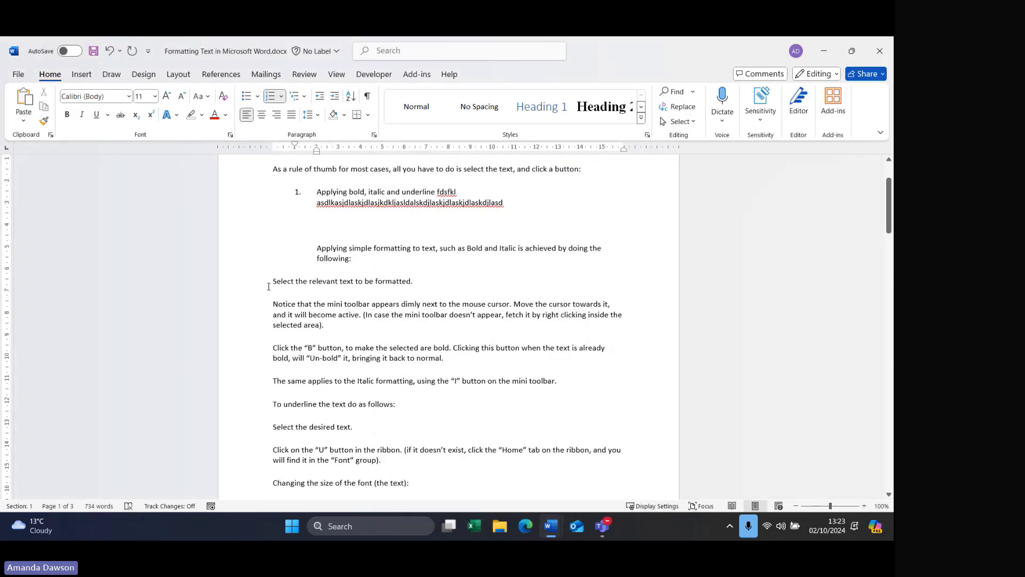
drag(272, 303, 572, 385)
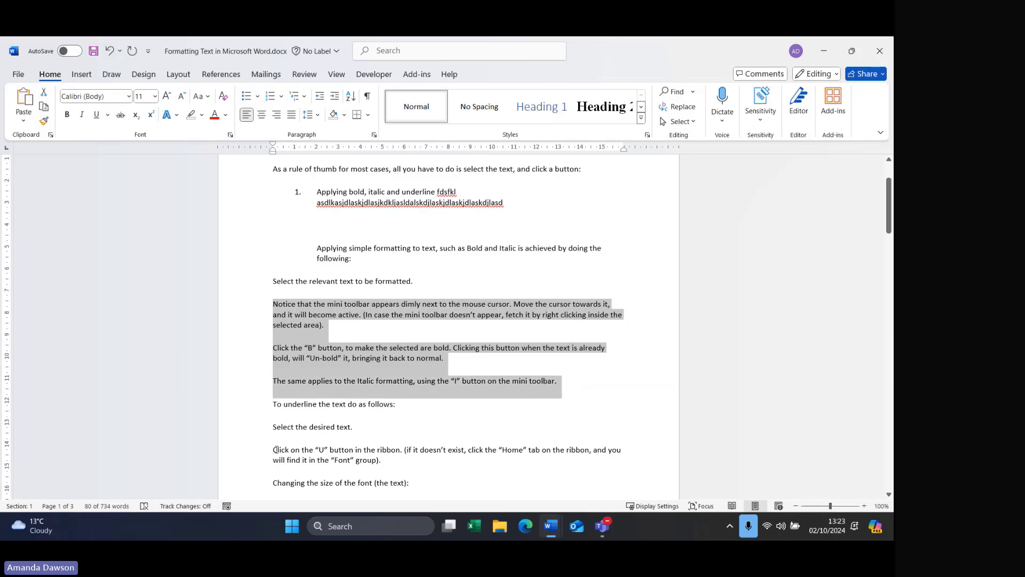
click(304, 409)
- Apply numbering to the four paragraphs from "Select the desired text." to "As always when formatting, start by selecting the relevant text."
scroll(301, 397, down, 3)
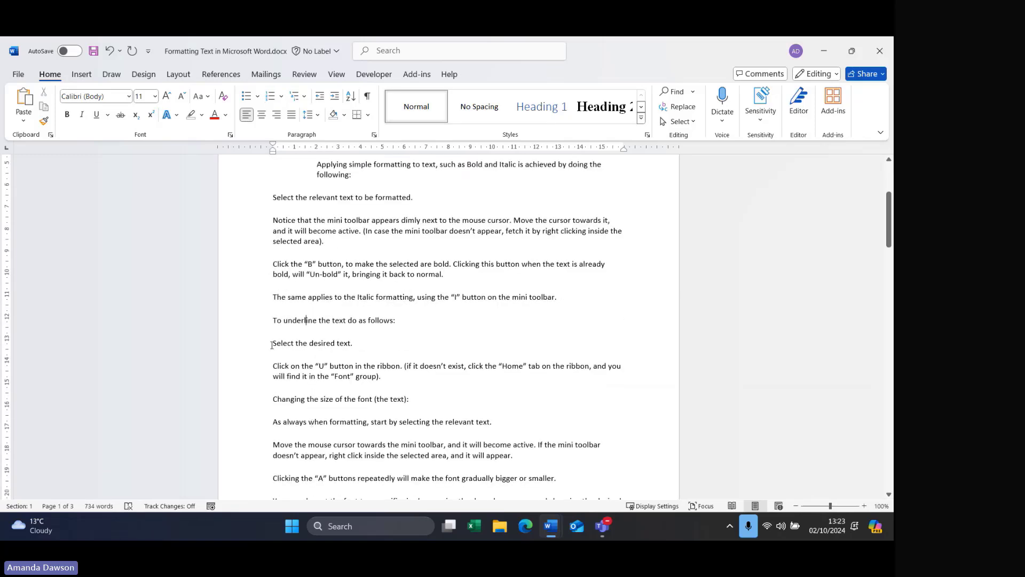
drag(272, 345, 505, 432)
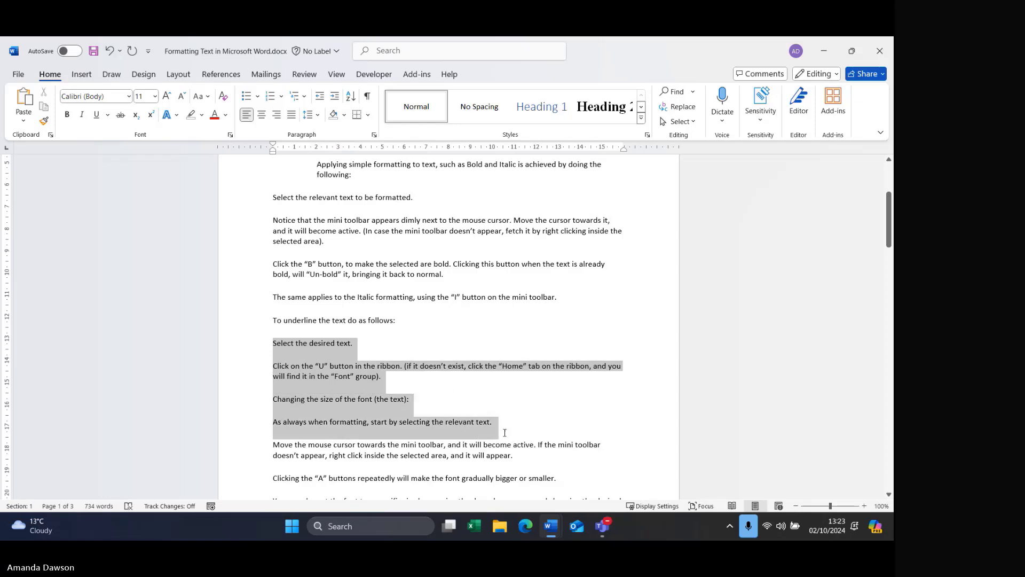
click(271, 98)
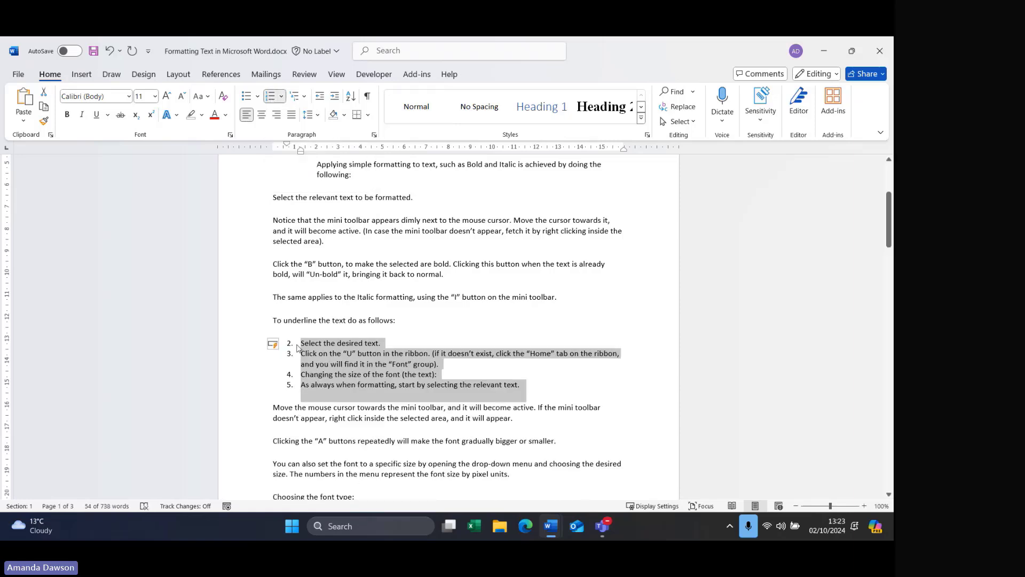
- Restart the numbering of the four-item list at "Select the desired text.", and deselect the list
scroll(331, 363, up, 1)
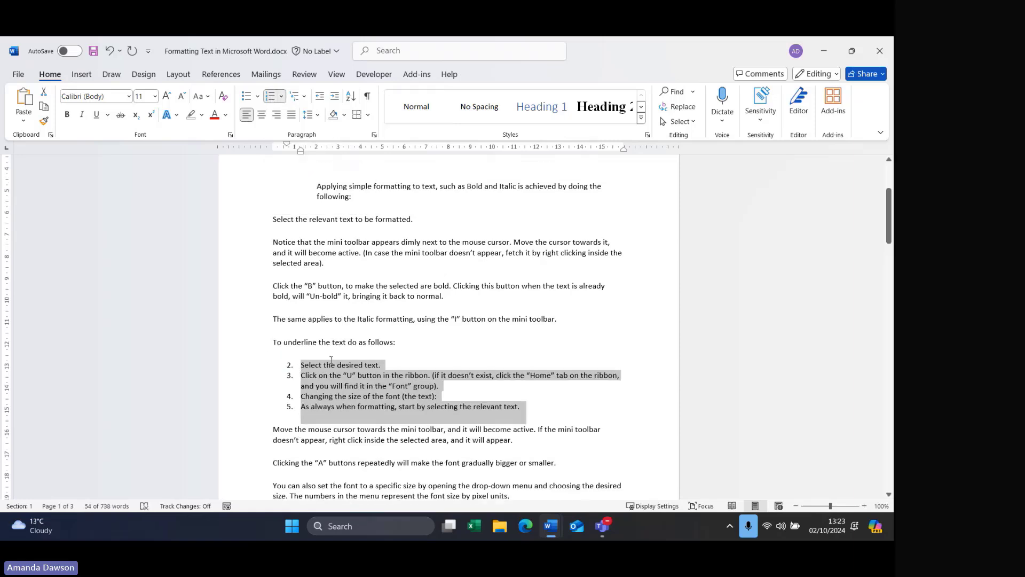
scroll(317, 256, up, 2)
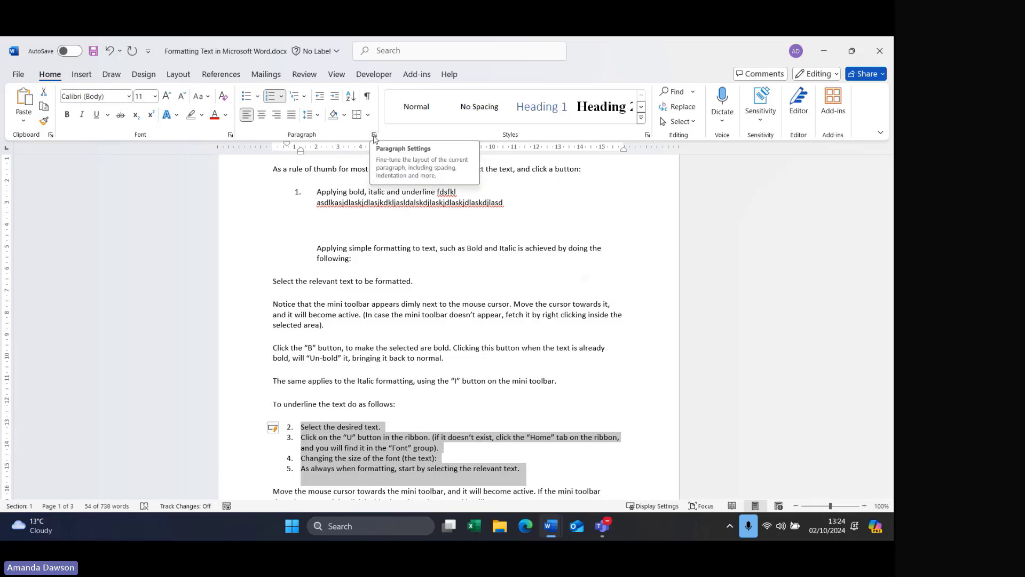
click(278, 435)
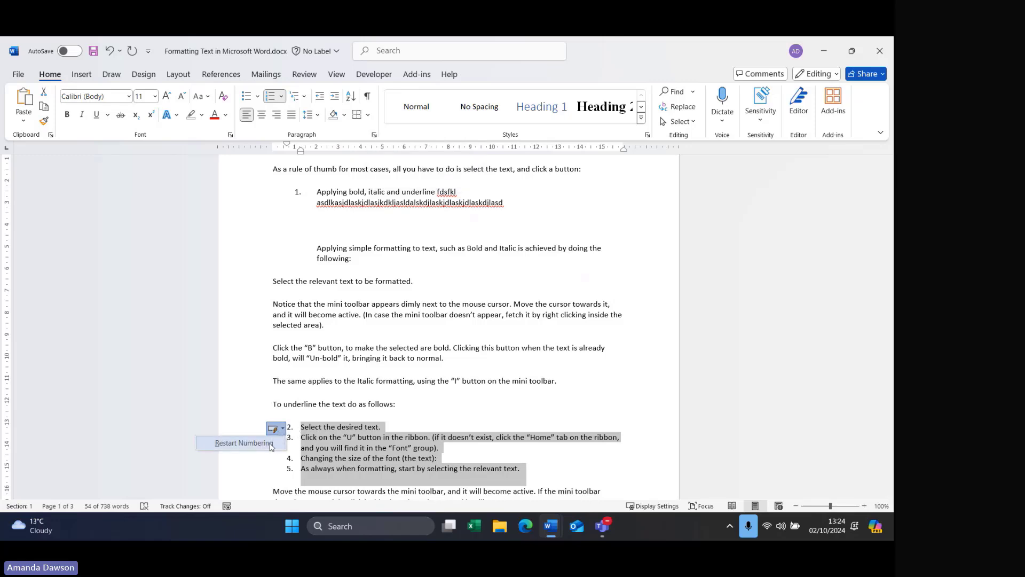
click(272, 447)
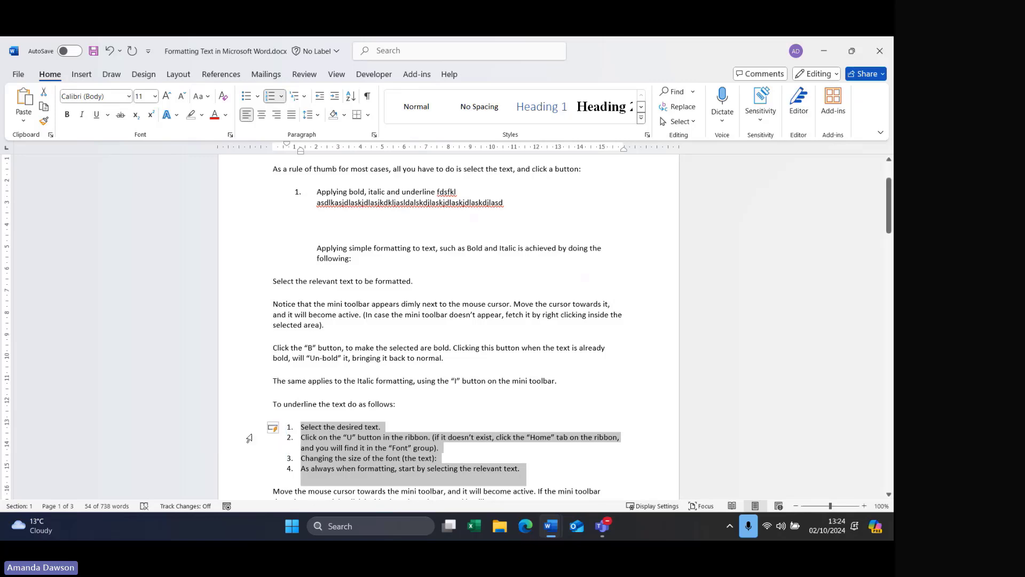
click(338, 424)
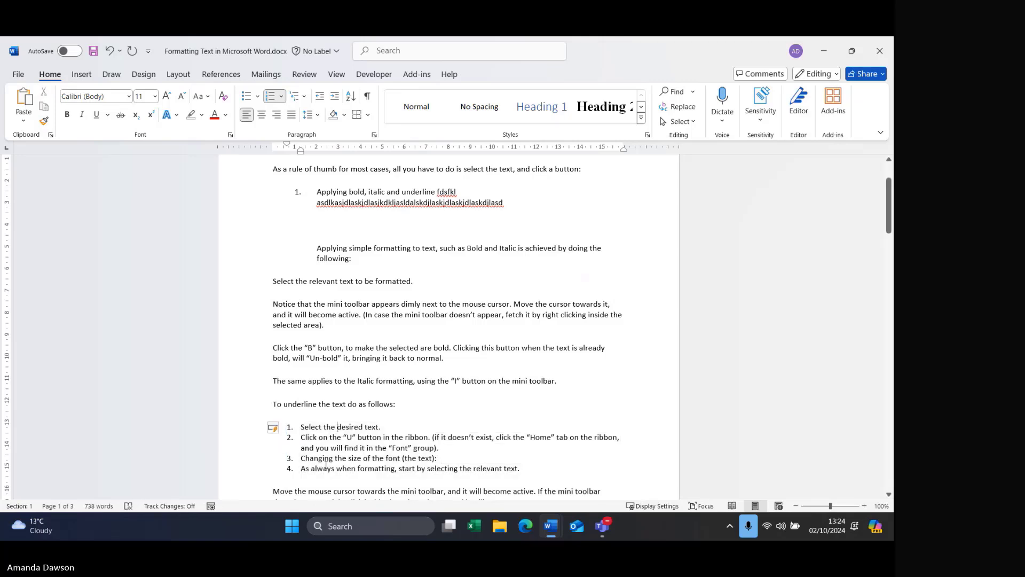
- Add second-level items "Text 1" and "Text 2" below "Select the desired text.", followed by an empty third-level item
scroll(300, 433, down, 1)
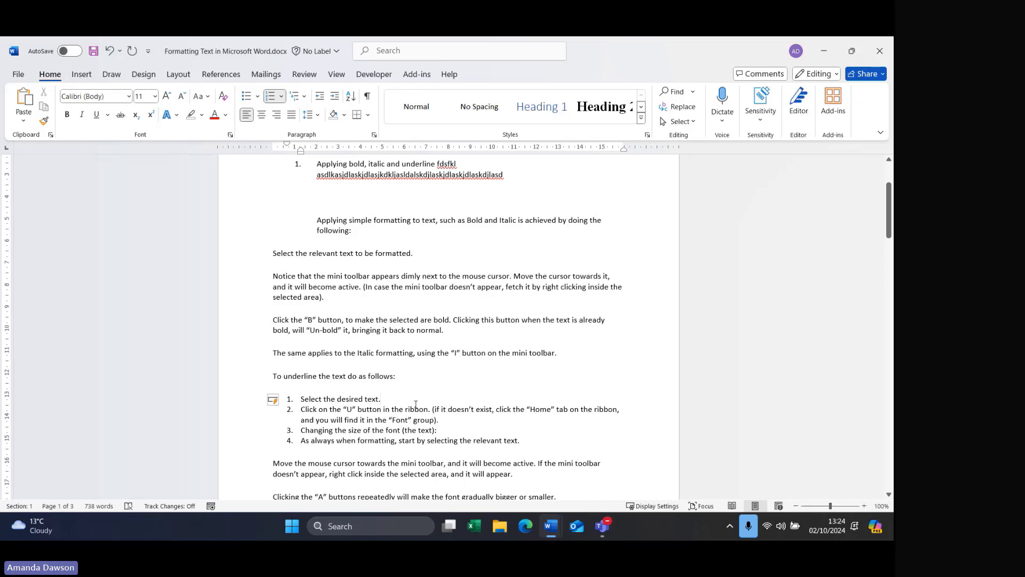
key(Return)
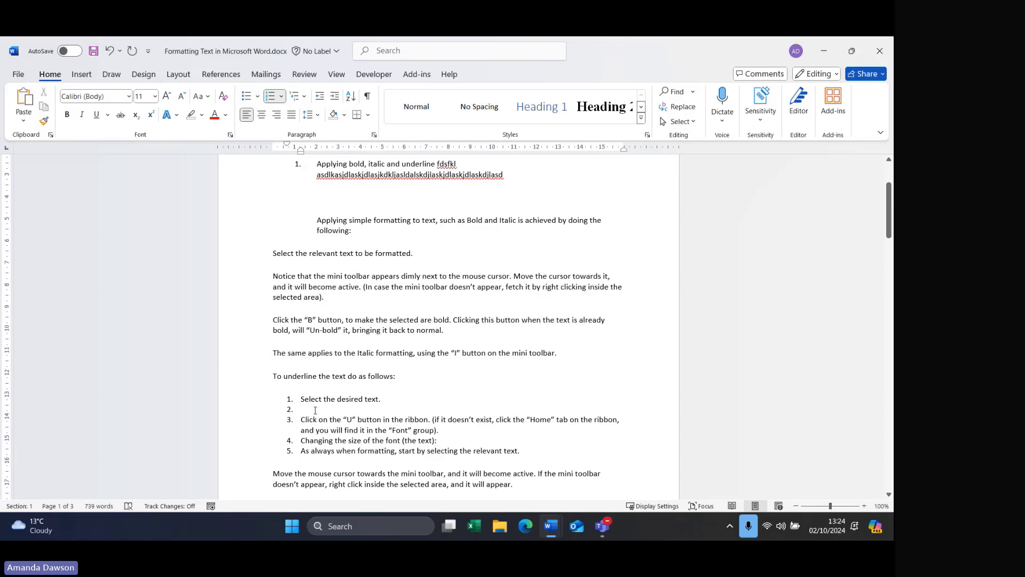
key(Tab)
text(Text 1)
key(Return)
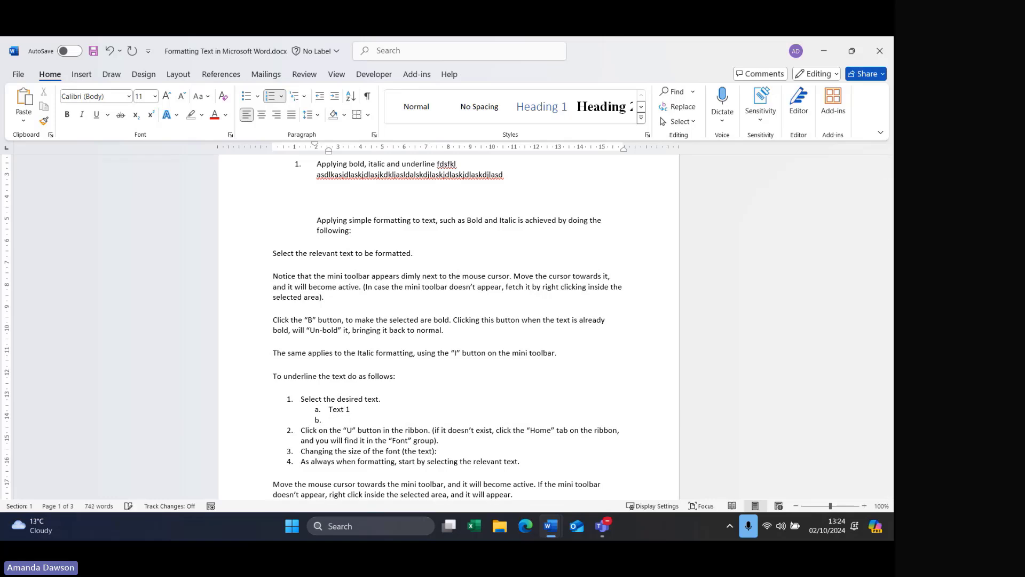
text(Text 2)
key(Return)
key(Tab)
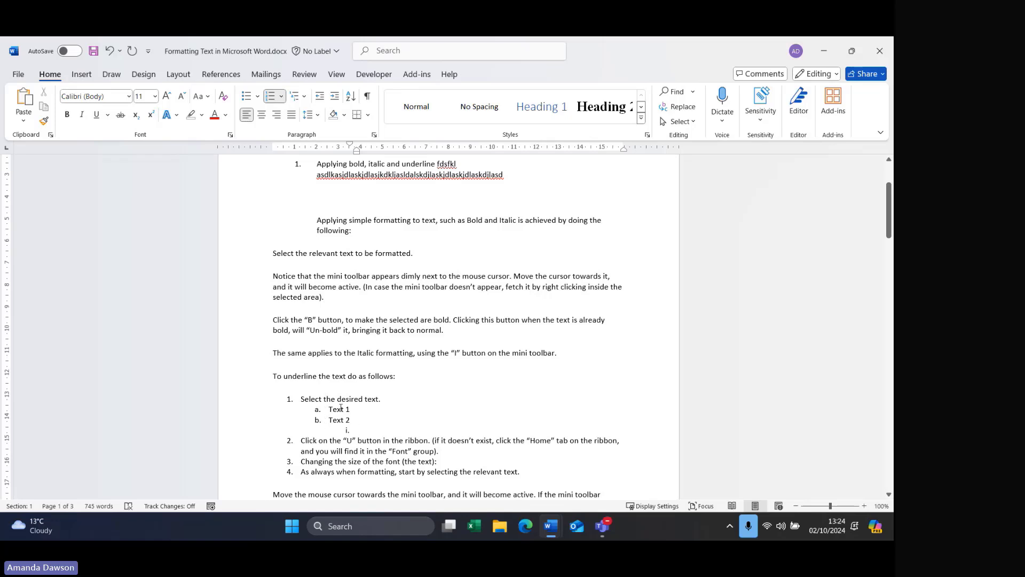
- Apply the heading-linked 1, 1.1, 1.1.1 multilevel list format to the whole list from "Select the desired text." to "As always when formatting"
drag(536, 473, 312, 406)
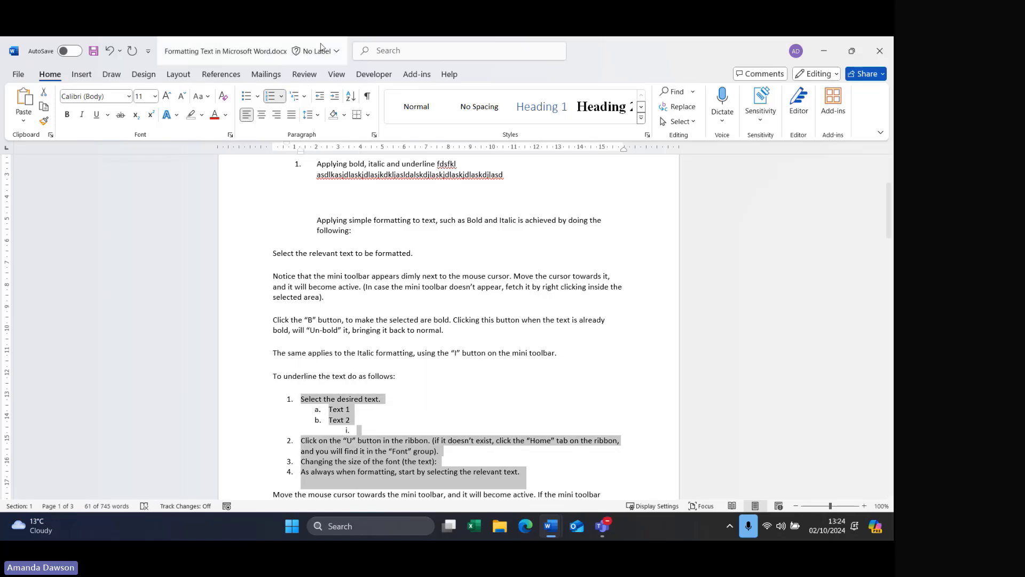
click(305, 97)
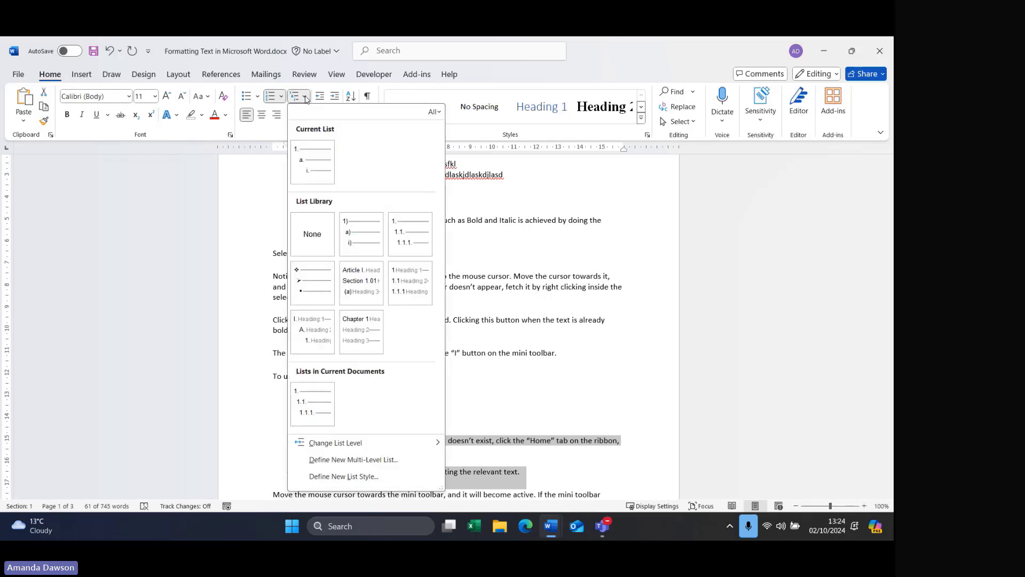
mouse_move(401, 227)
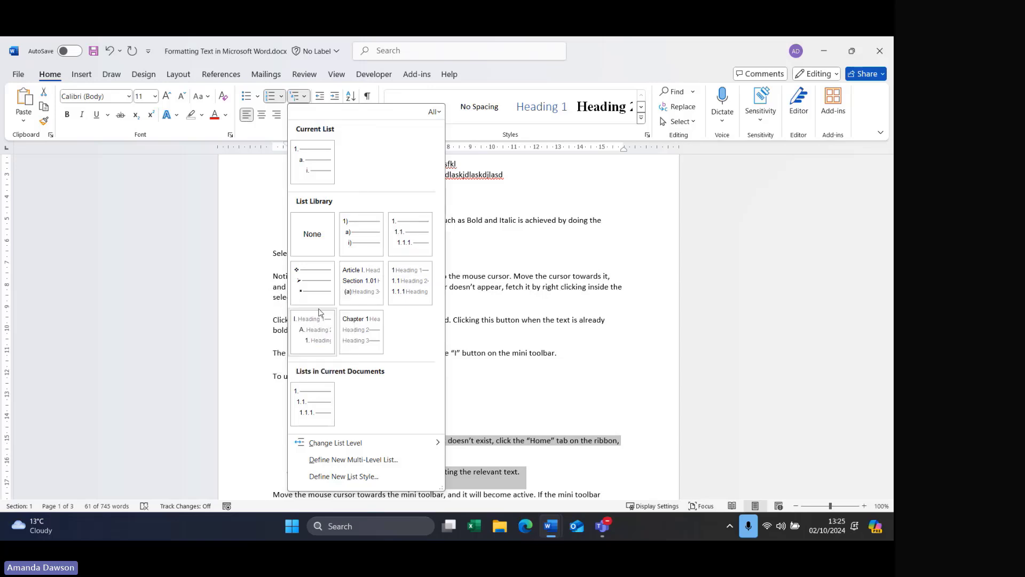
mouse_move(311, 268)
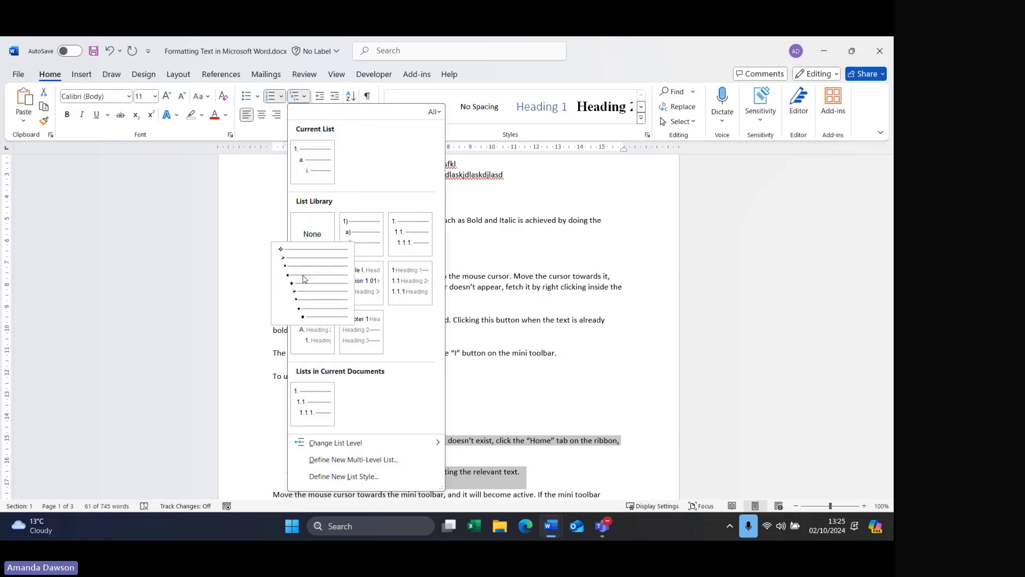
mouse_move(408, 305)
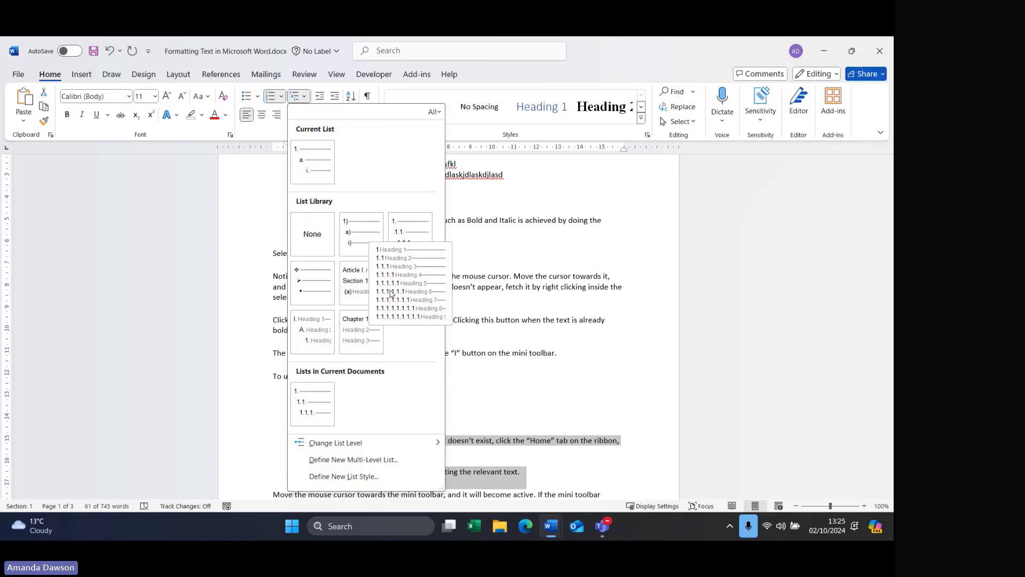
click(390, 293)
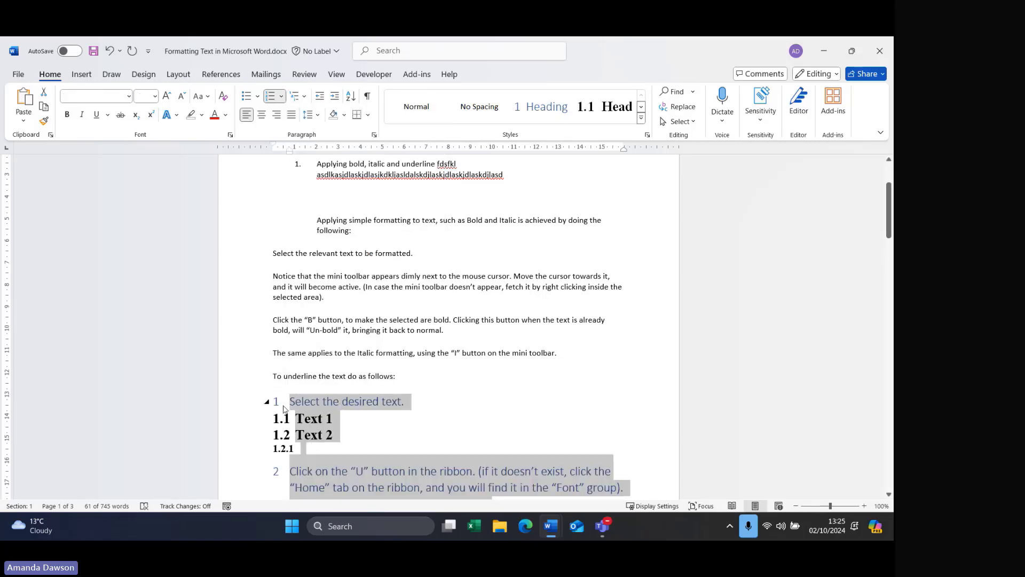
- Clear the heading formatting from the selected list items and apply the plain 1., 1.1., 1.1.1. multilevel numbering
click(304, 97)
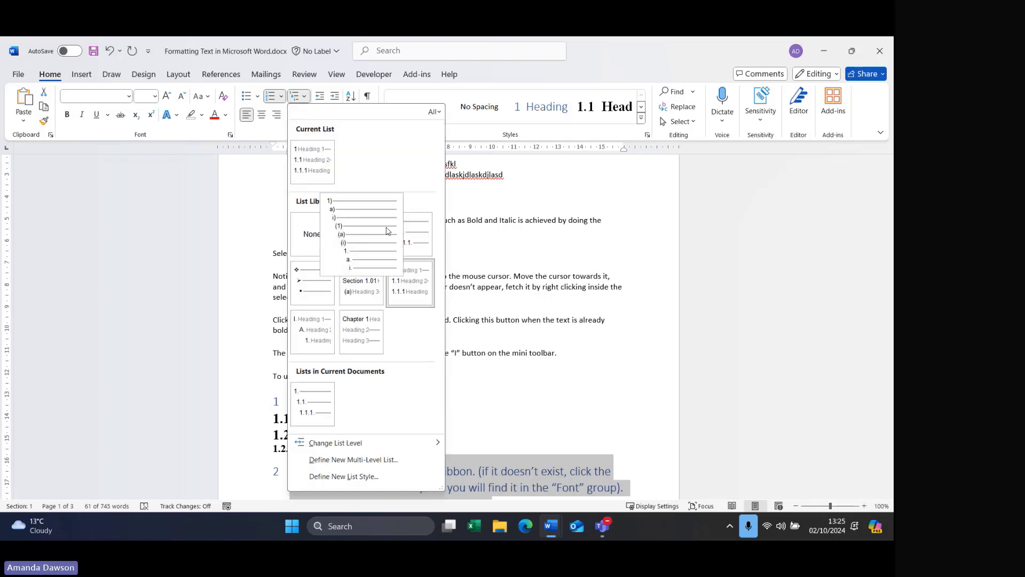
click(410, 242)
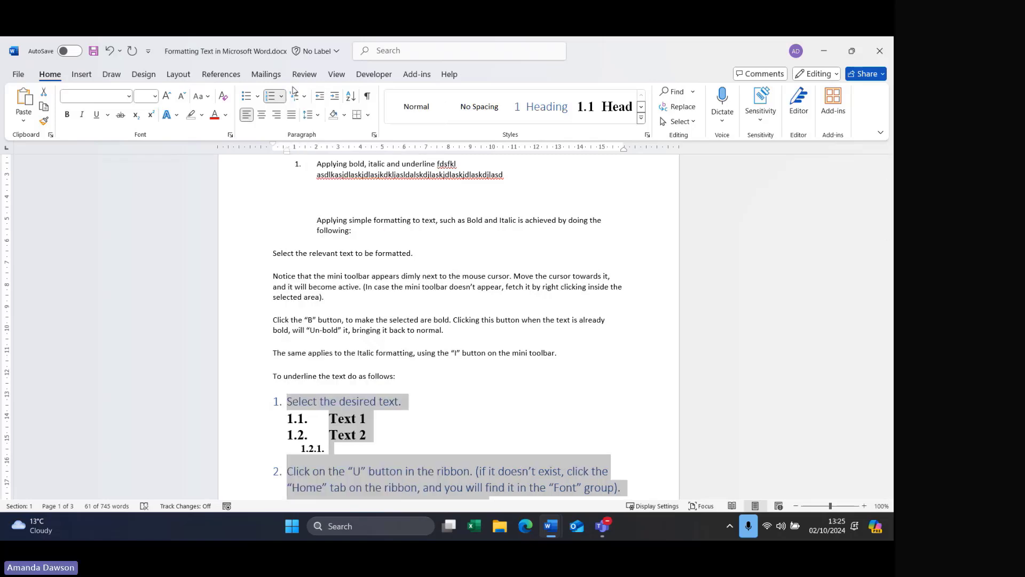
click(224, 97)
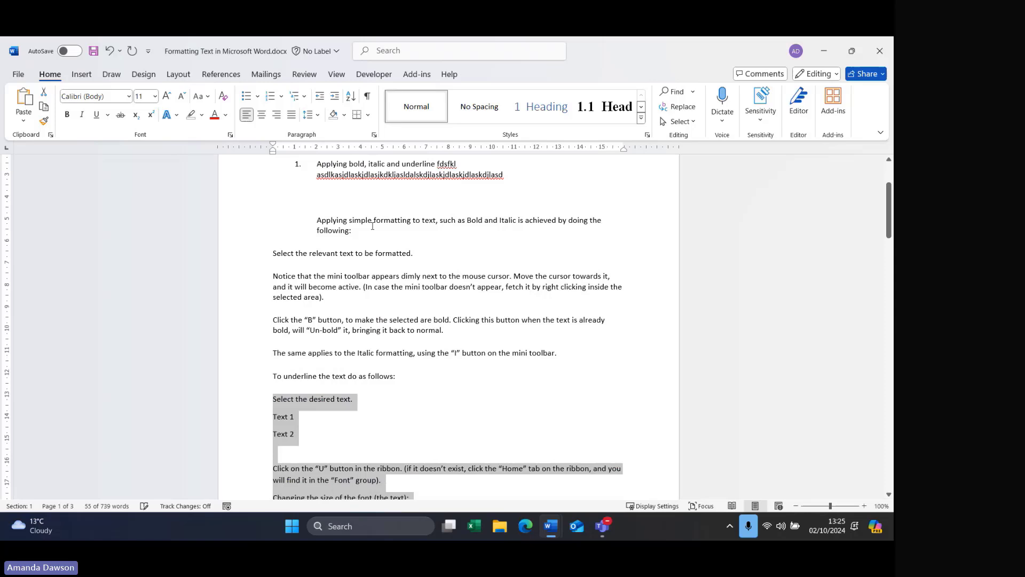
click(304, 96)
click(412, 246)
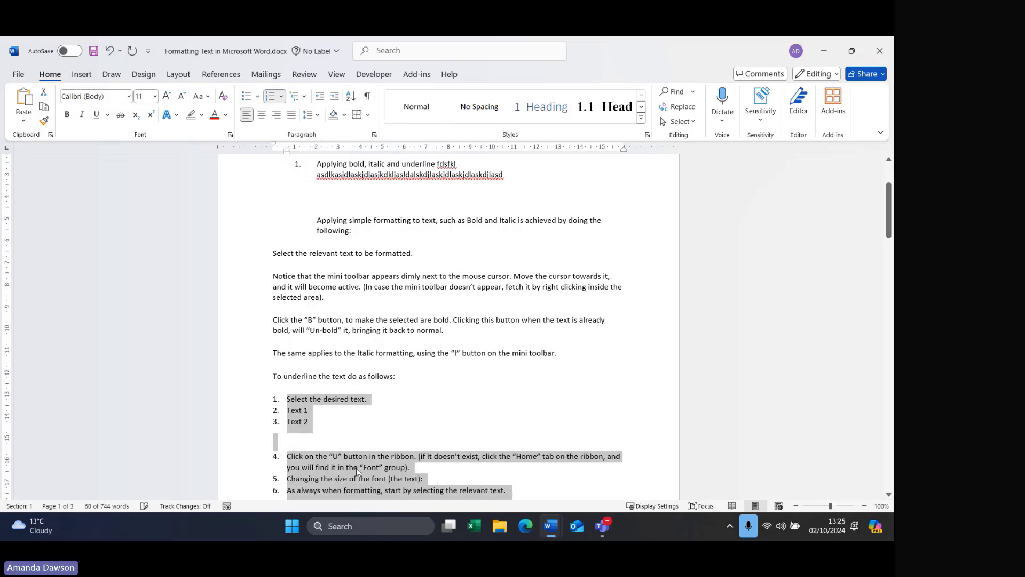
- Demote the "Text 1" and "Text 2" items to the second list level under "Select the desired text."
scroll(306, 329, down, 3)
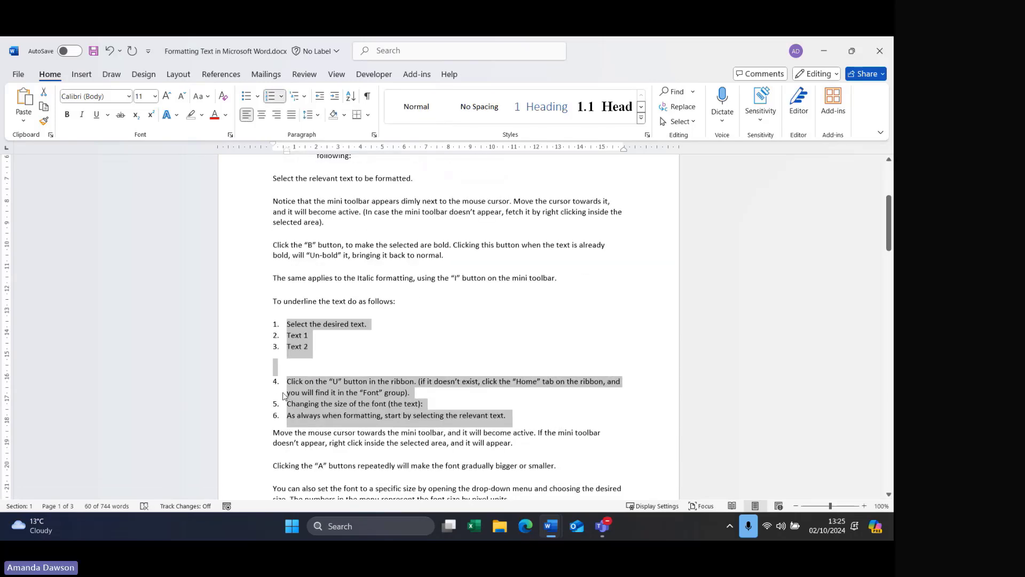
click(292, 337)
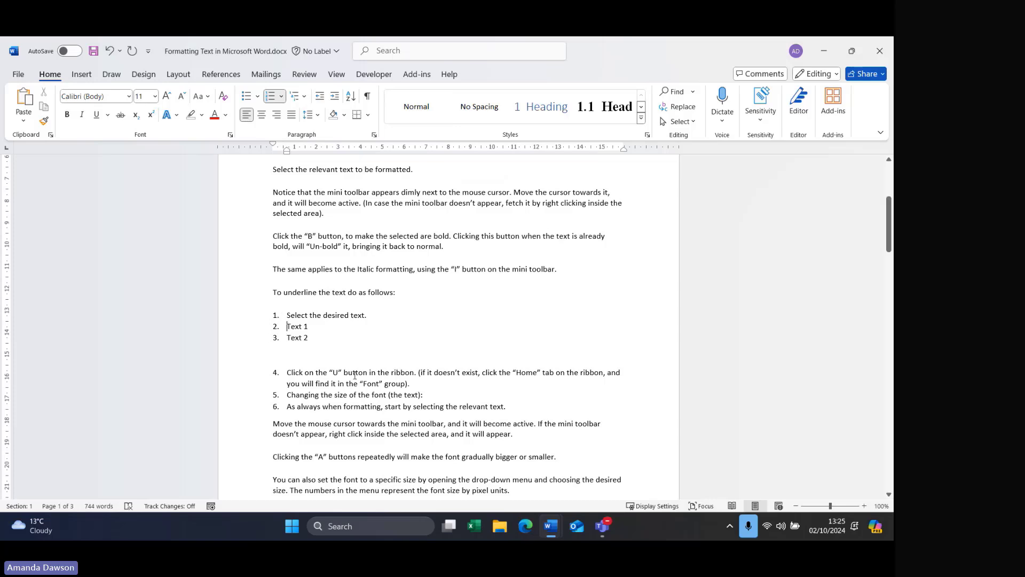
key(Tab)
click(287, 337)
key(Tab)
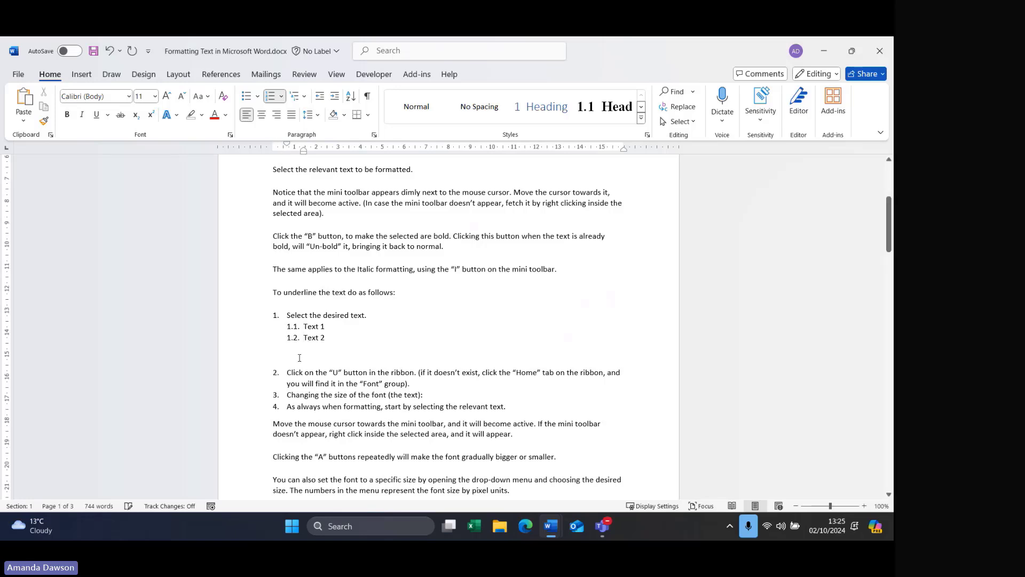
- Demote the "Text 2" item several more list levels, and promote it back to the second level
click(335, 98)
click(335, 99)
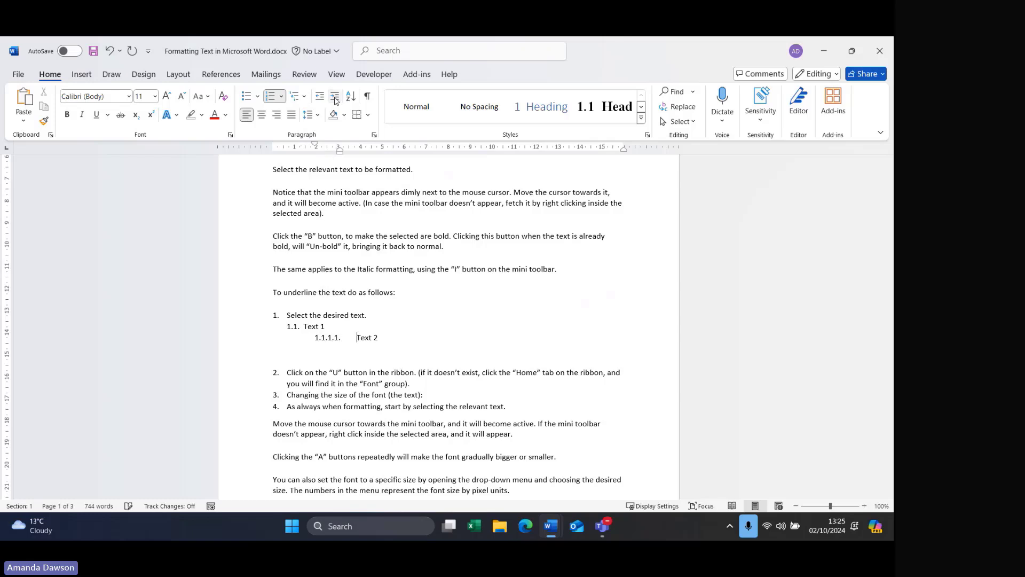
click(336, 99)
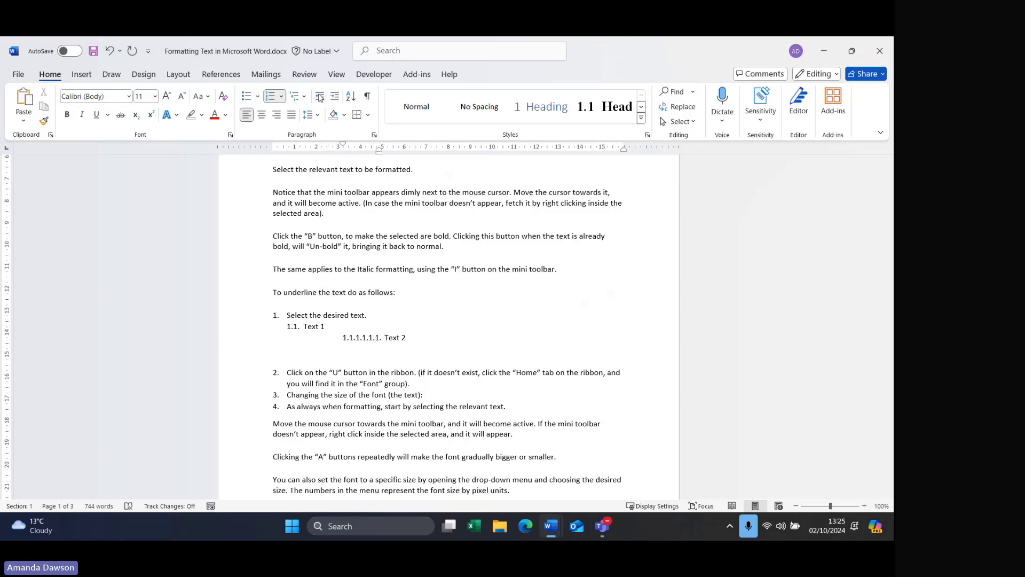
click(321, 98)
click(321, 97)
click(321, 98)
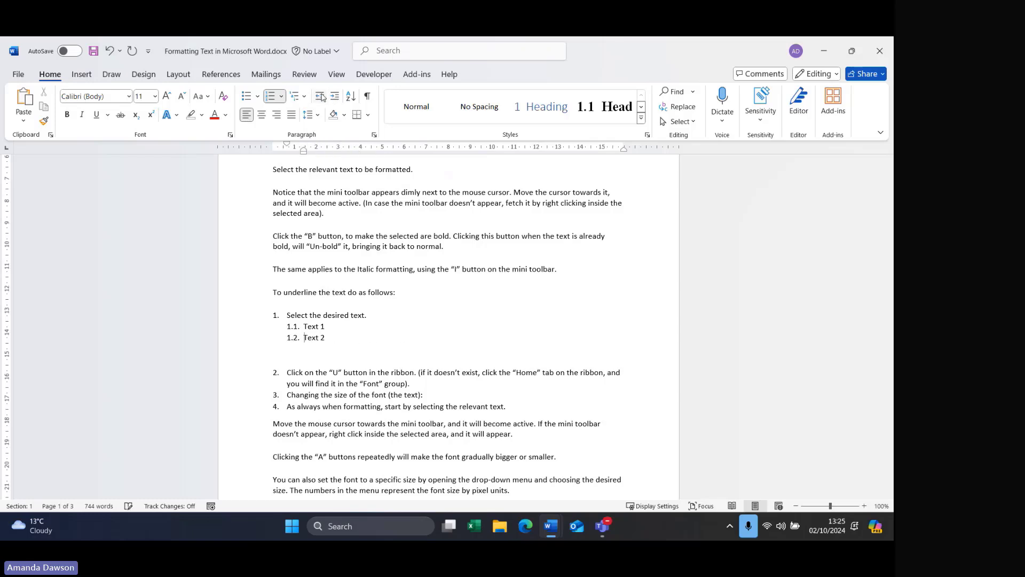
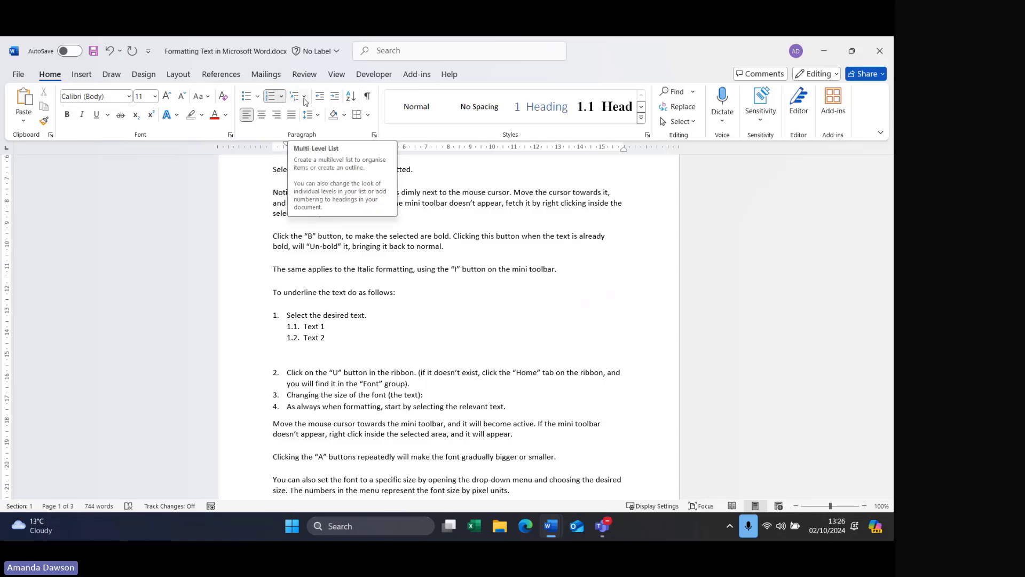
- Start a new list at the "Click on the 'U' button" item with its numbering value set to 5
click(320, 373)
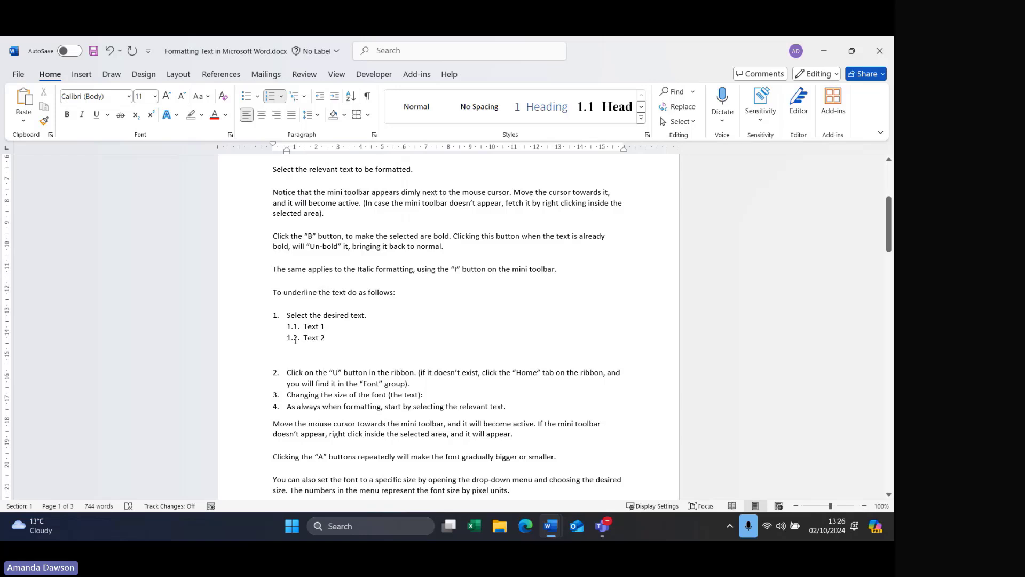
click(281, 97)
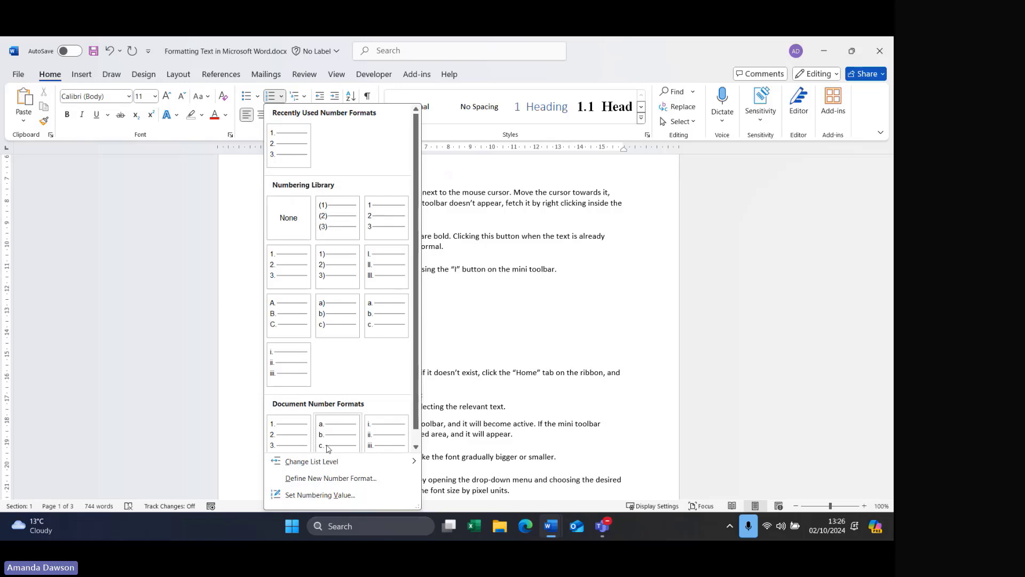
click(324, 494)
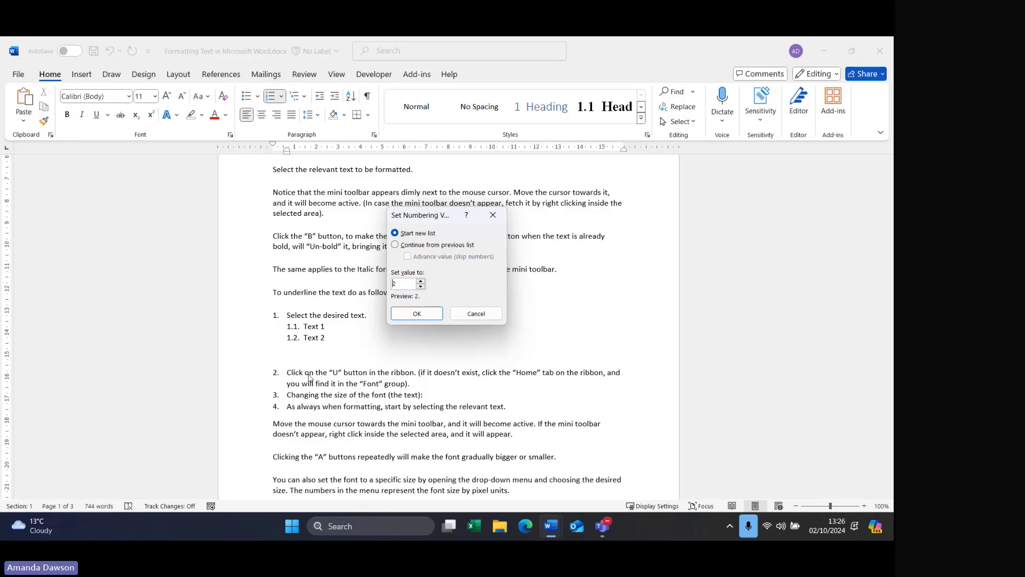
click(396, 246)
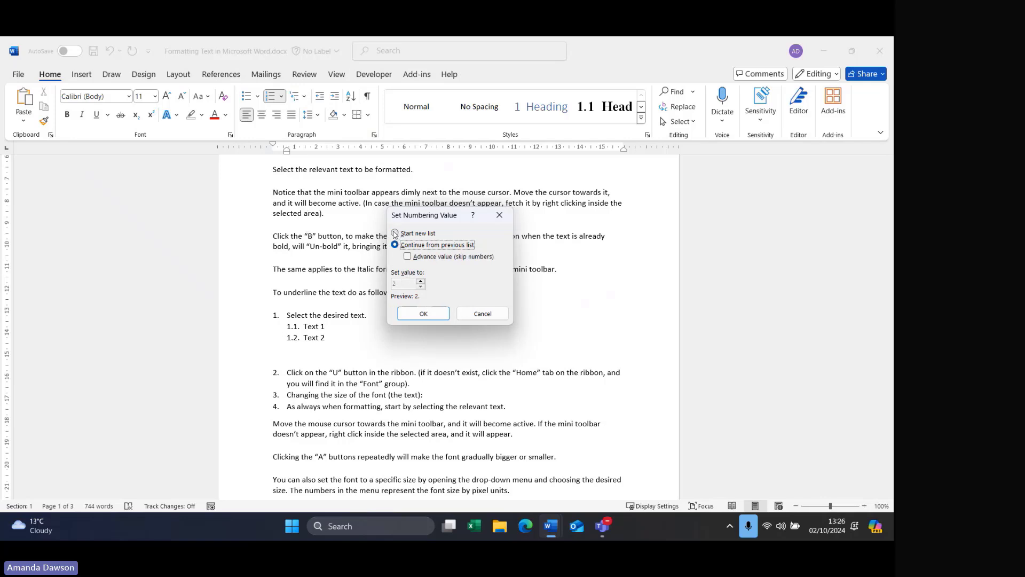
click(396, 233)
double_click(407, 285)
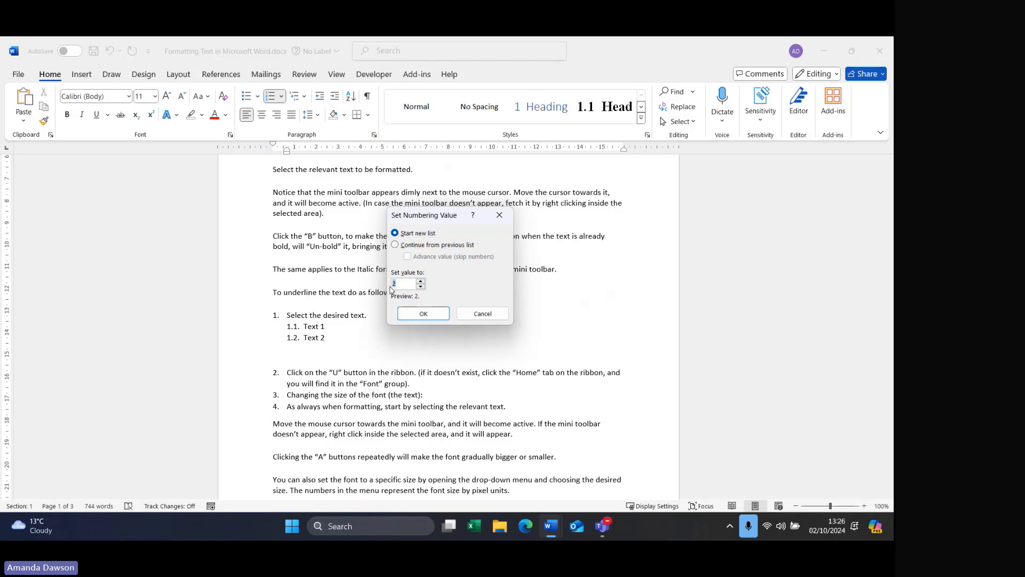
text(5)
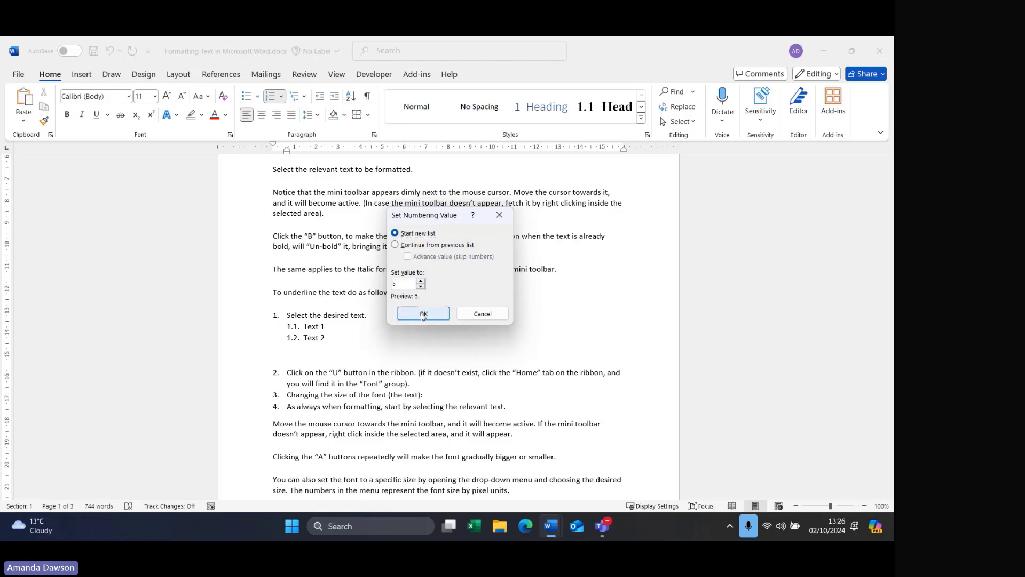
click(422, 315)
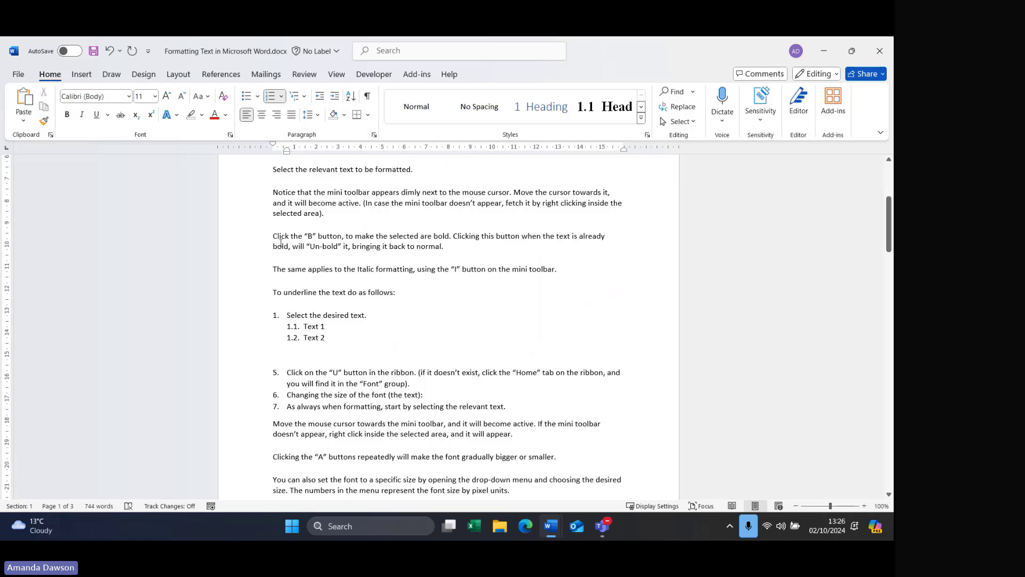
scroll(290, 305, up, 4)
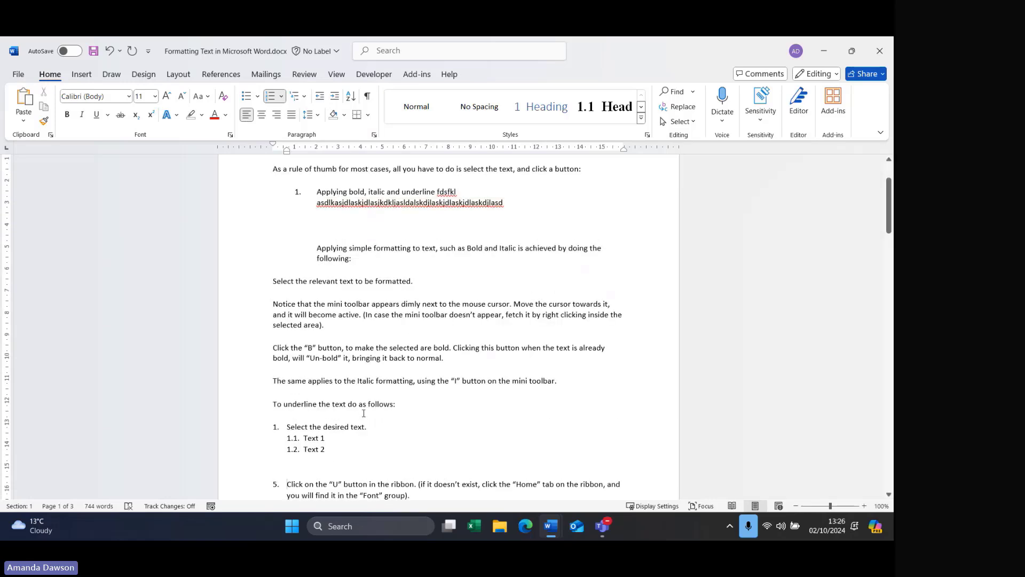
scroll(273, 299, down, 3)
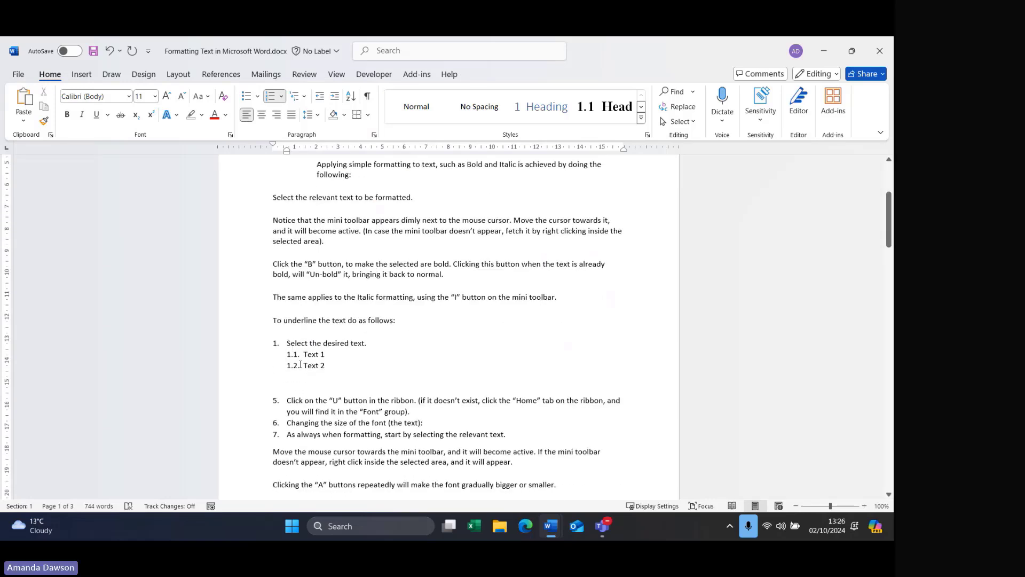
scroll(300, 364, down, 1)
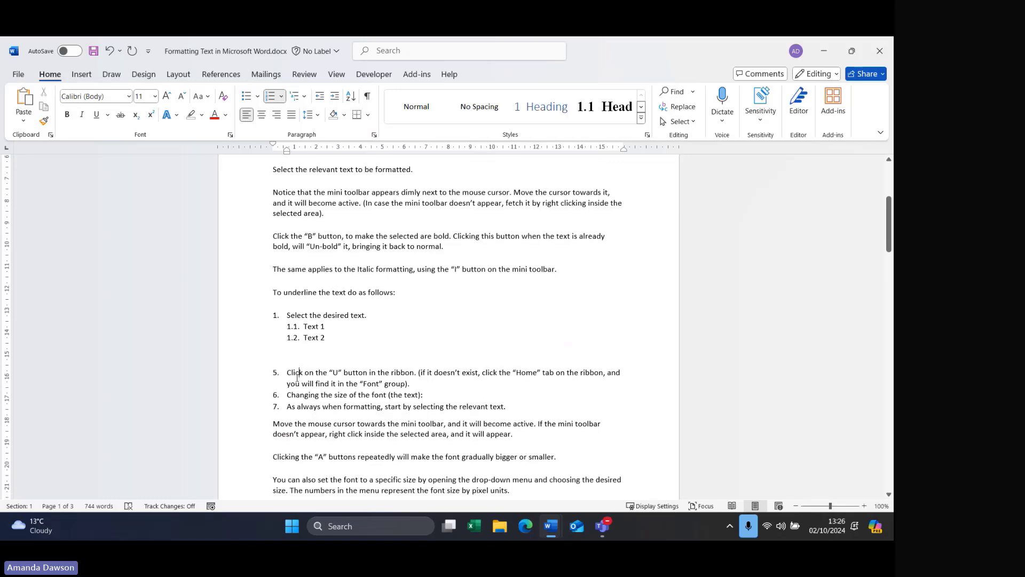
click(319, 375)
scroll(287, 409, up, 4)
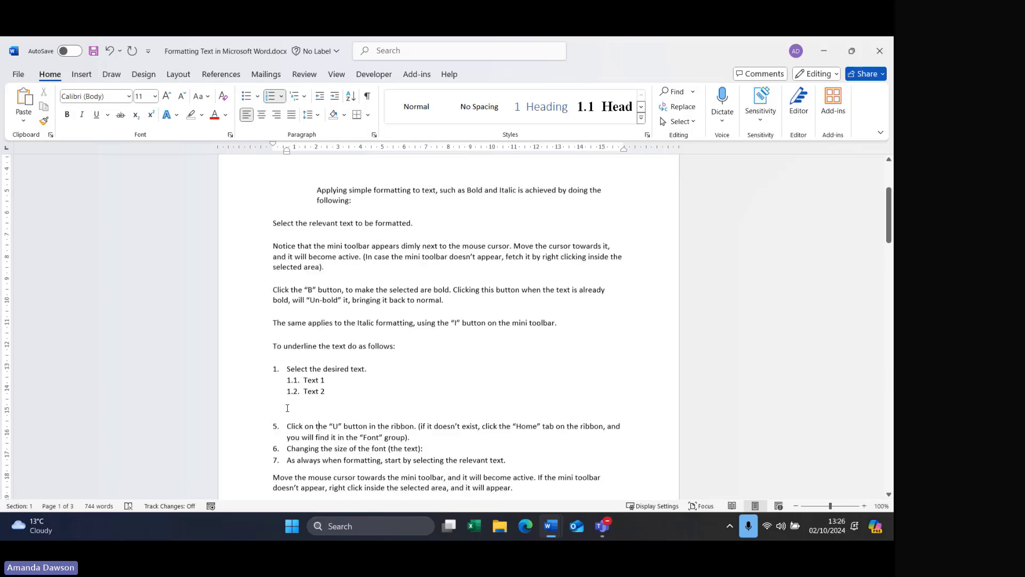
scroll(287, 409, down, 3)
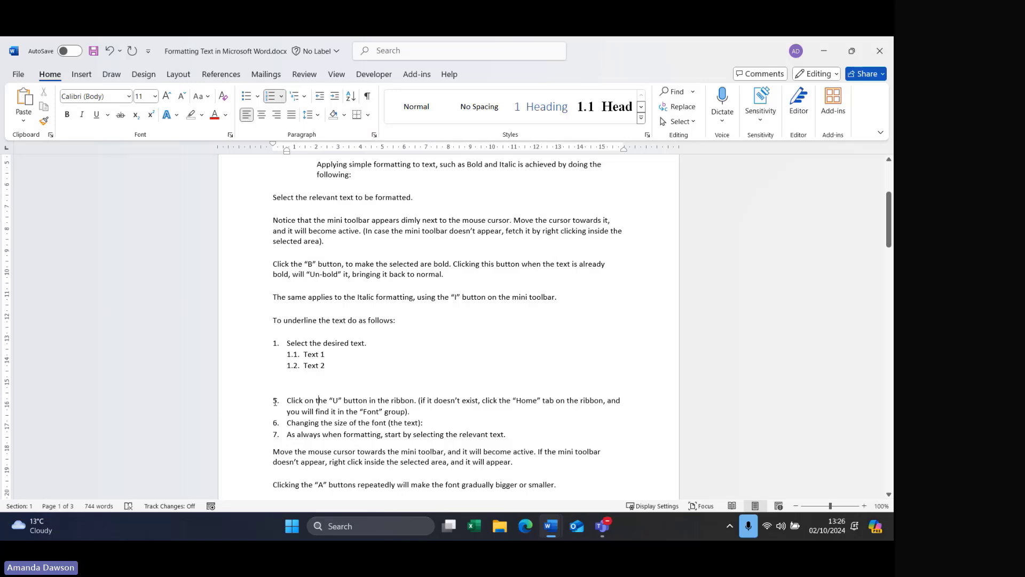
- Try to make the "Click on the 'U' button" item continue its numbering from the previous list
click(305, 400)
click(282, 96)
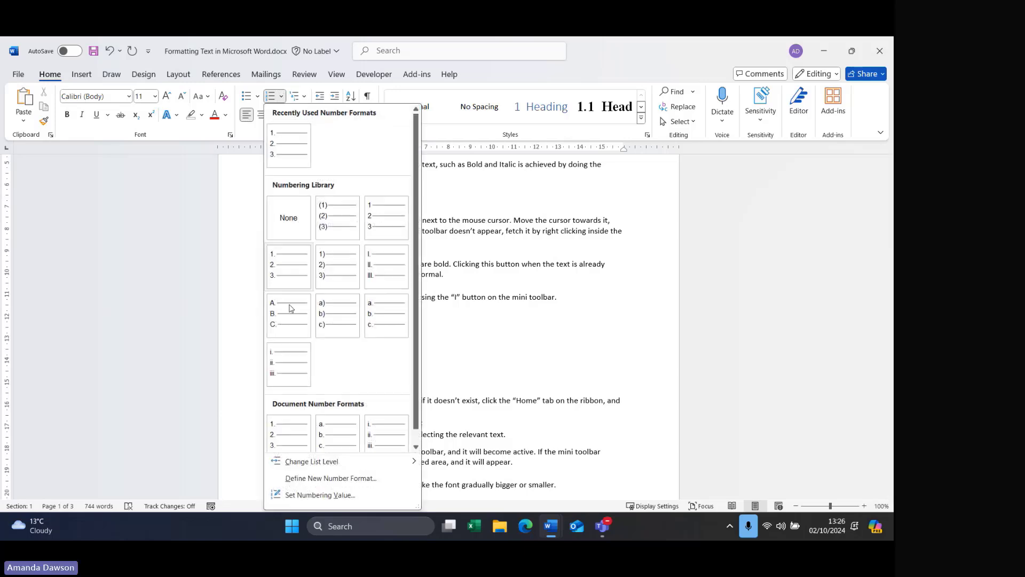
click(320, 495)
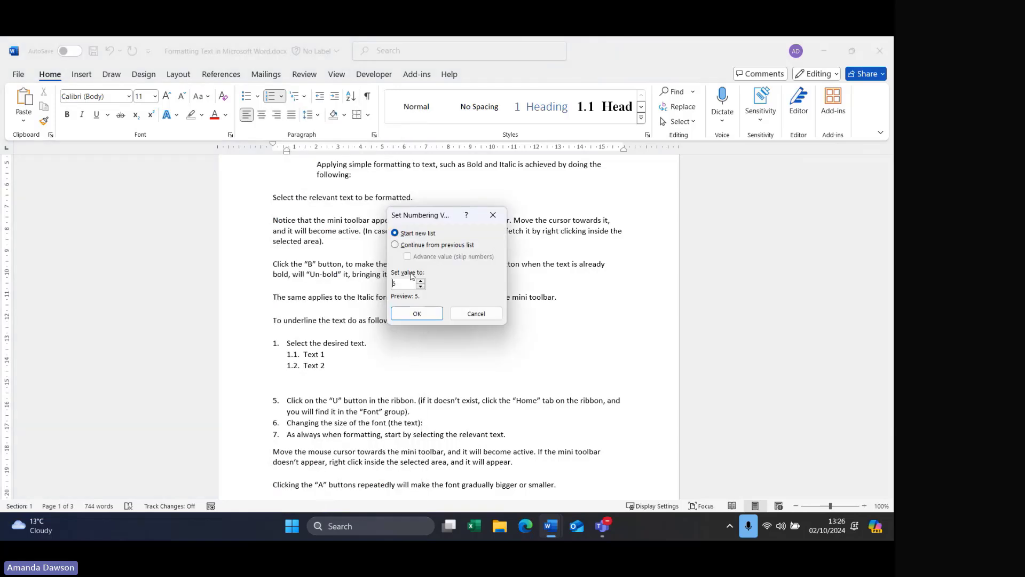
click(404, 247)
click(401, 315)
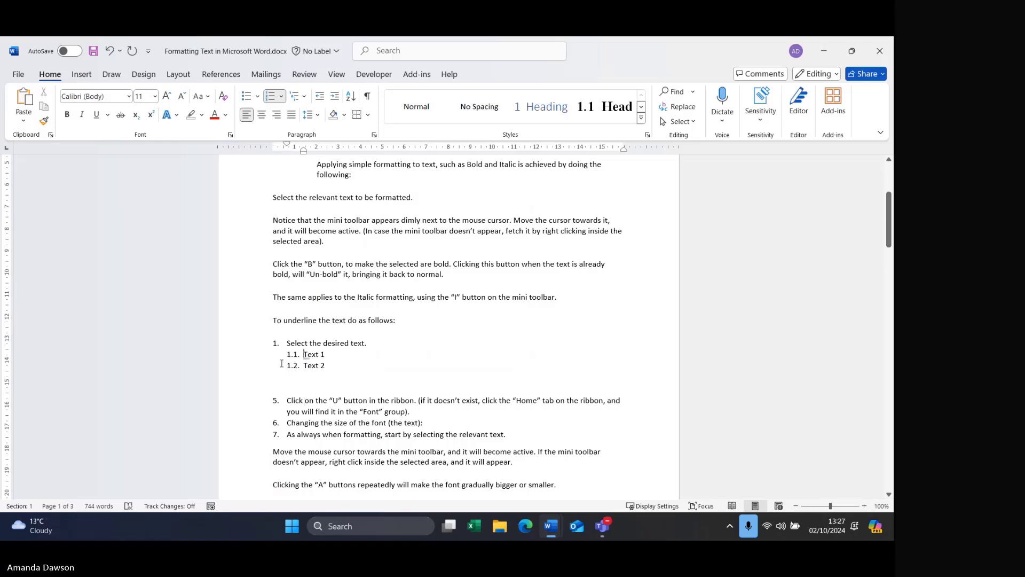
click(287, 399)
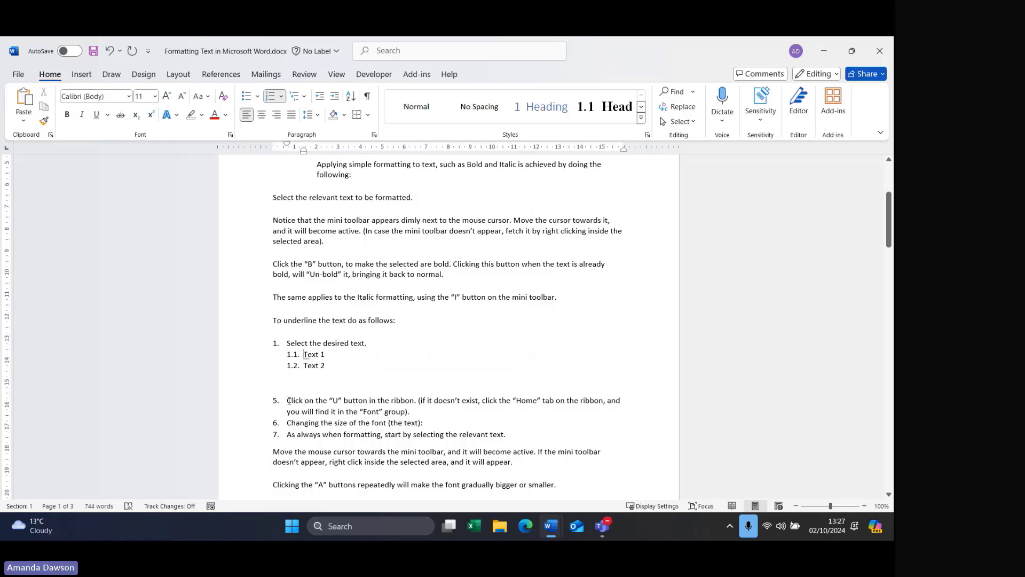
click(281, 96)
click(331, 496)
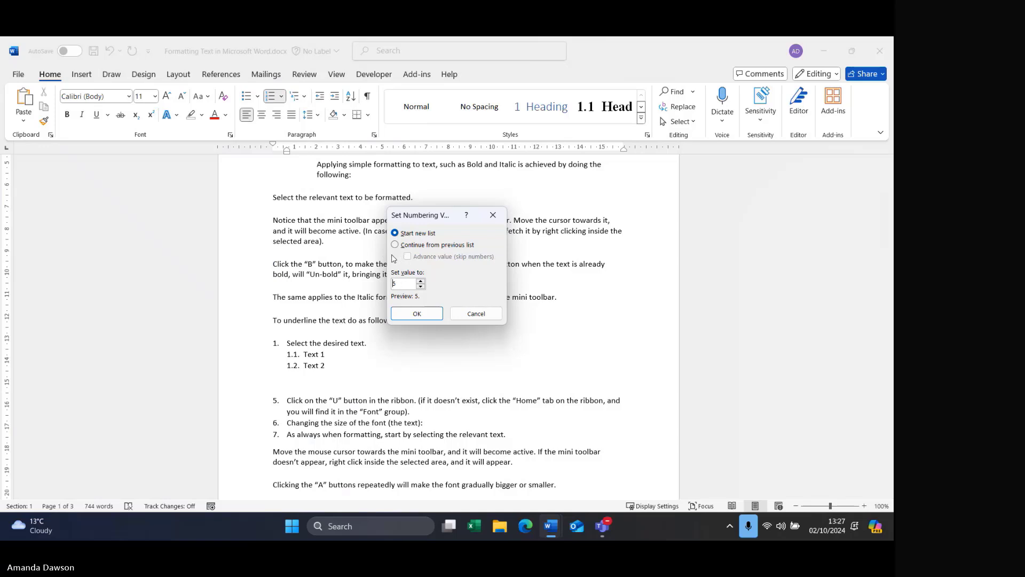
click(395, 244)
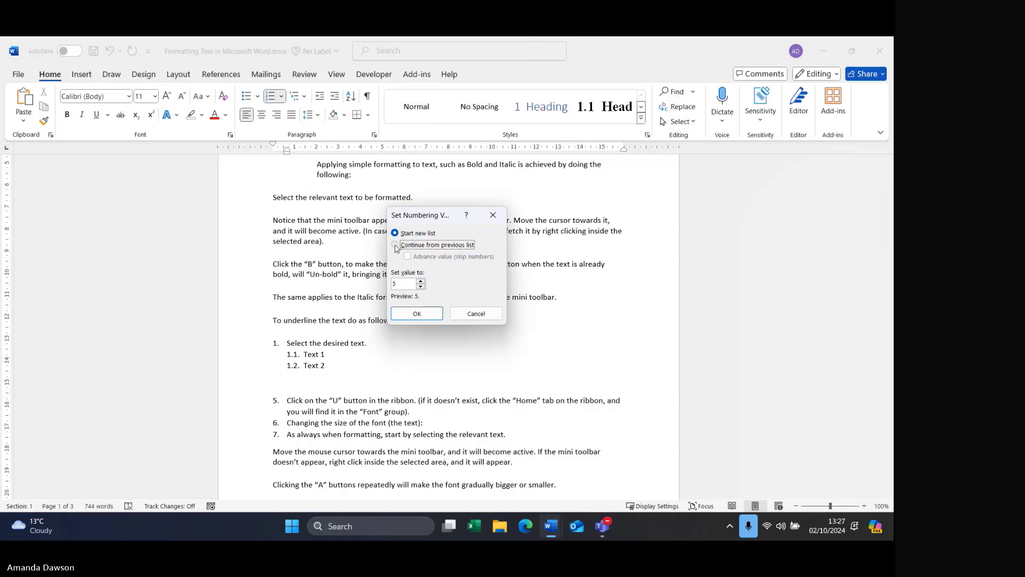
click(422, 311)
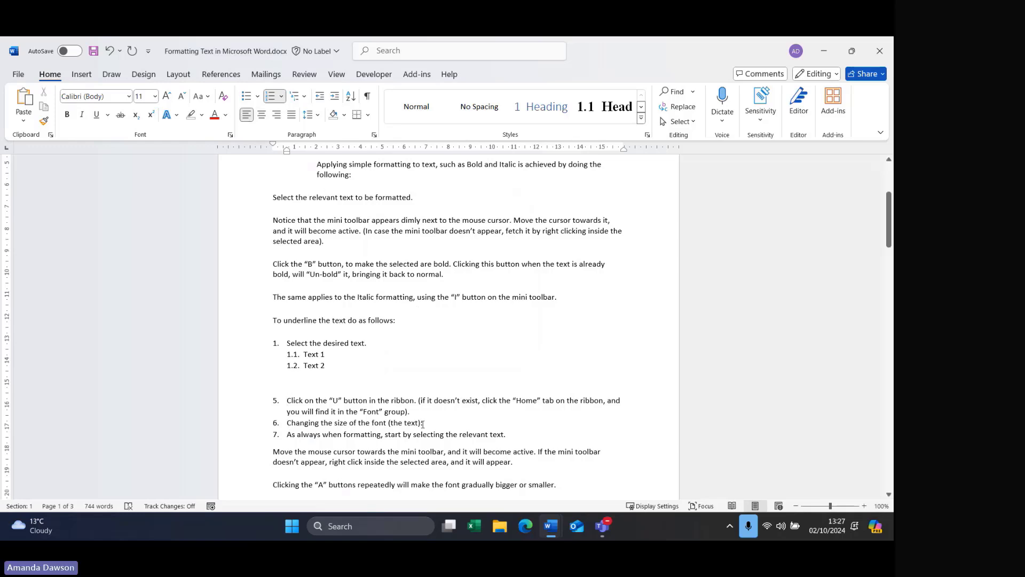
- Clear all formatting from the three list items starting at "Click on the 'U' button" to remove their numbering
drag(506, 435, 287, 401)
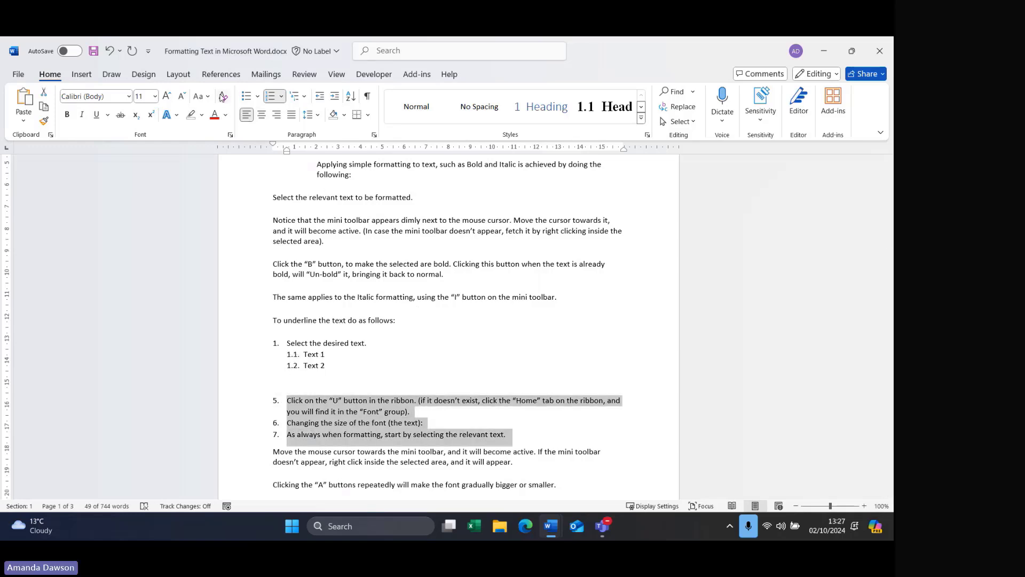
click(223, 97)
click(502, 446)
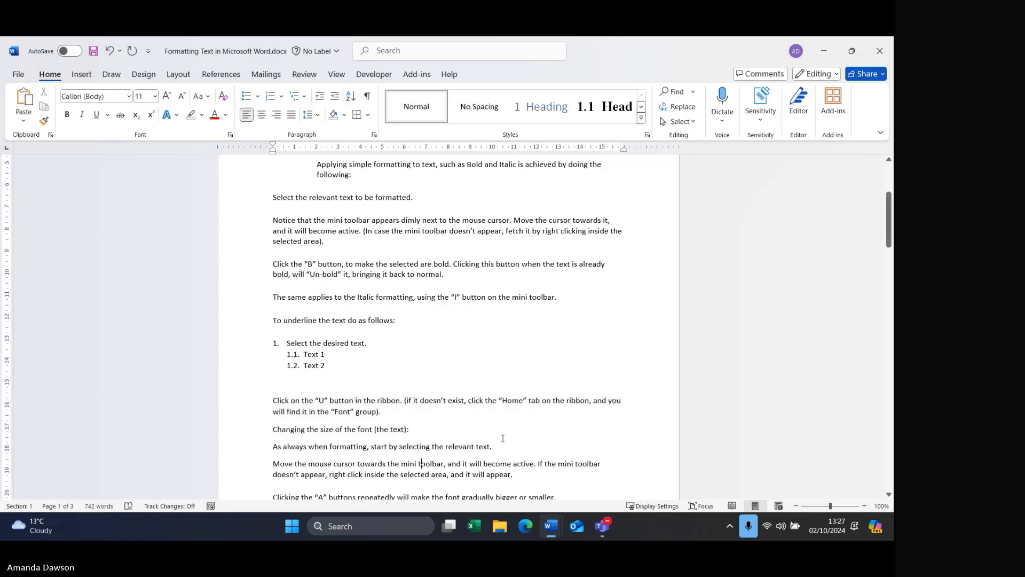
- Try to apply the 1., 1.1., 1.1.1. multilevel list to everything from "Select the desired text." through "As always when formatting"
drag(499, 448, 287, 343)
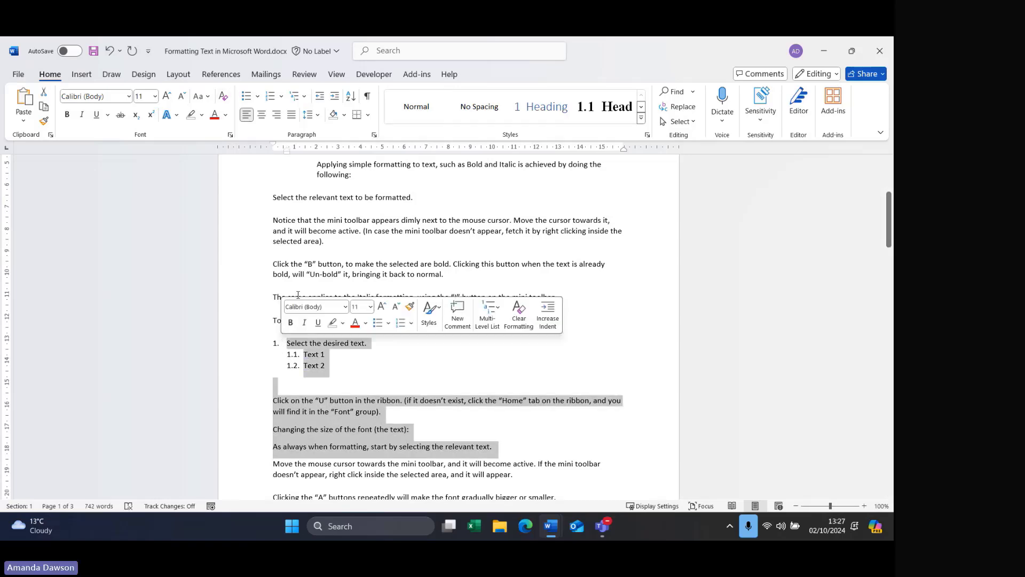
click(295, 96)
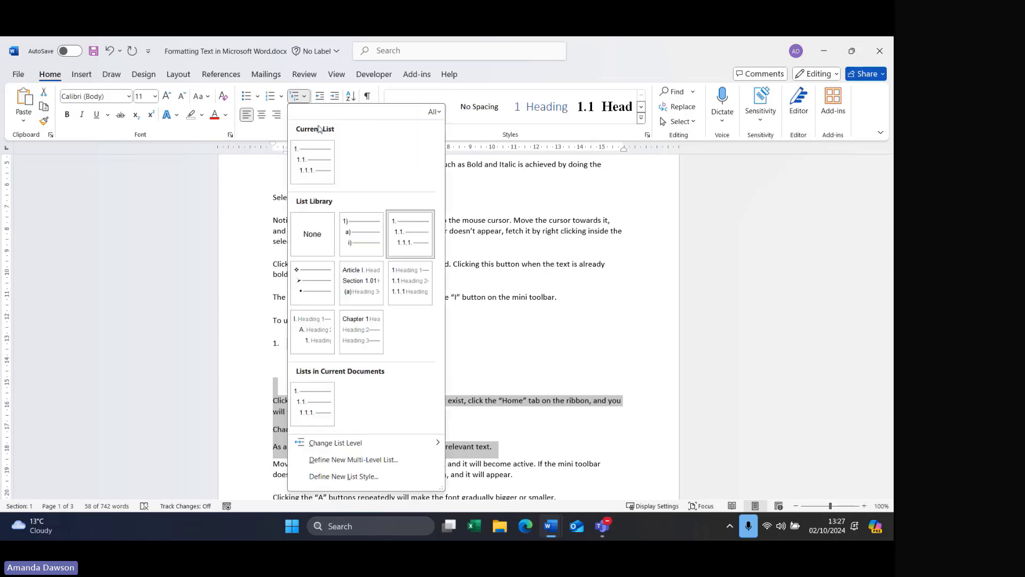
click(411, 229)
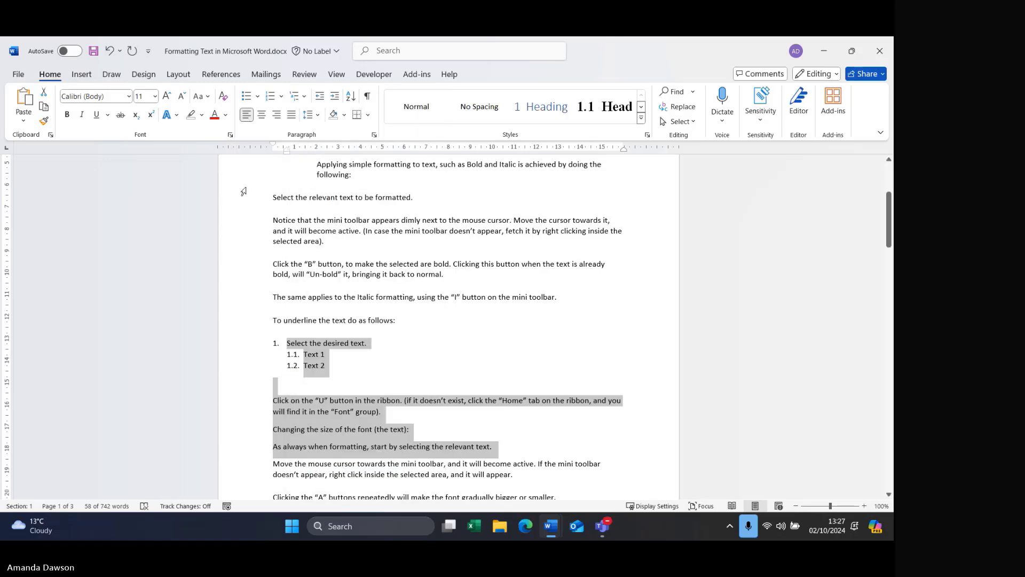
click(291, 400)
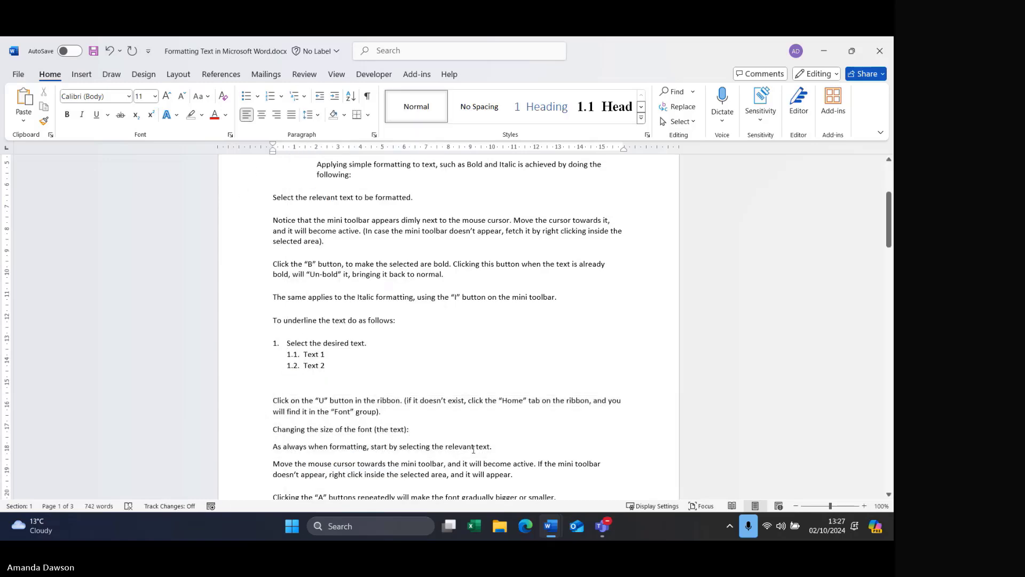
- Number the three paragraphs starting at "Click on the 'U' button" and set their numbering value to continue from the previous list
drag(507, 450, 263, 405)
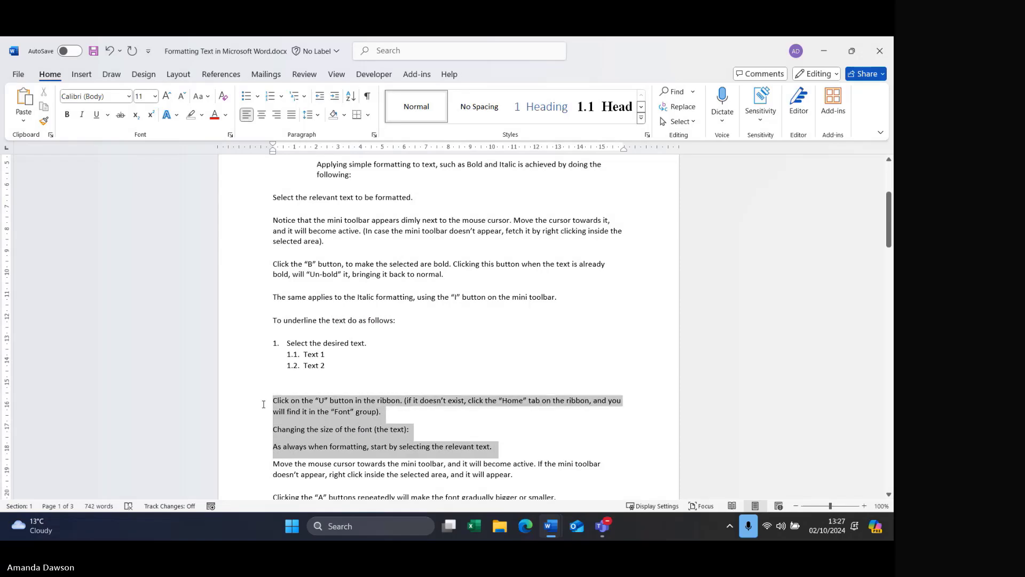
click(274, 96)
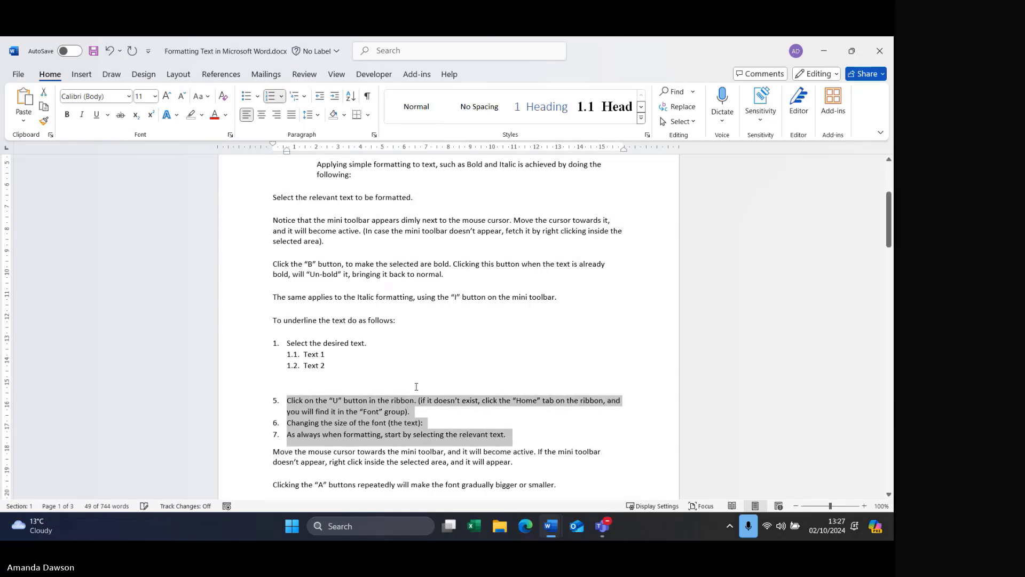
click(282, 98)
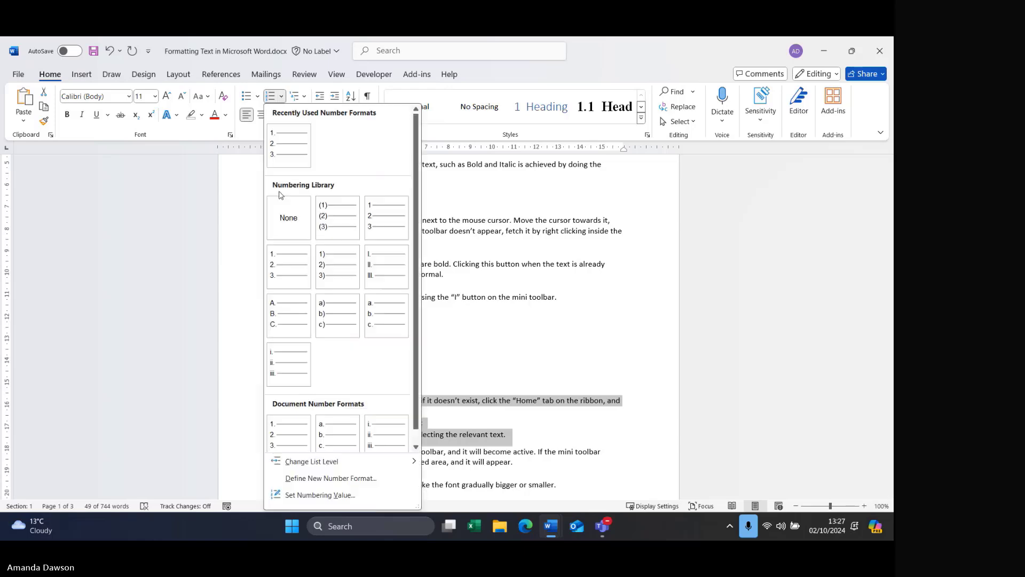
click(307, 494)
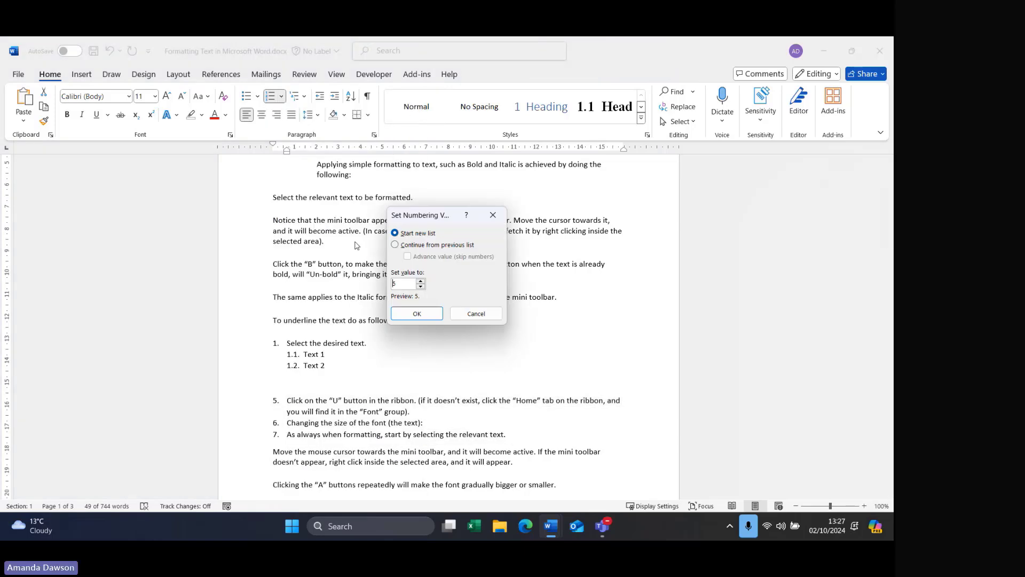
click(396, 246)
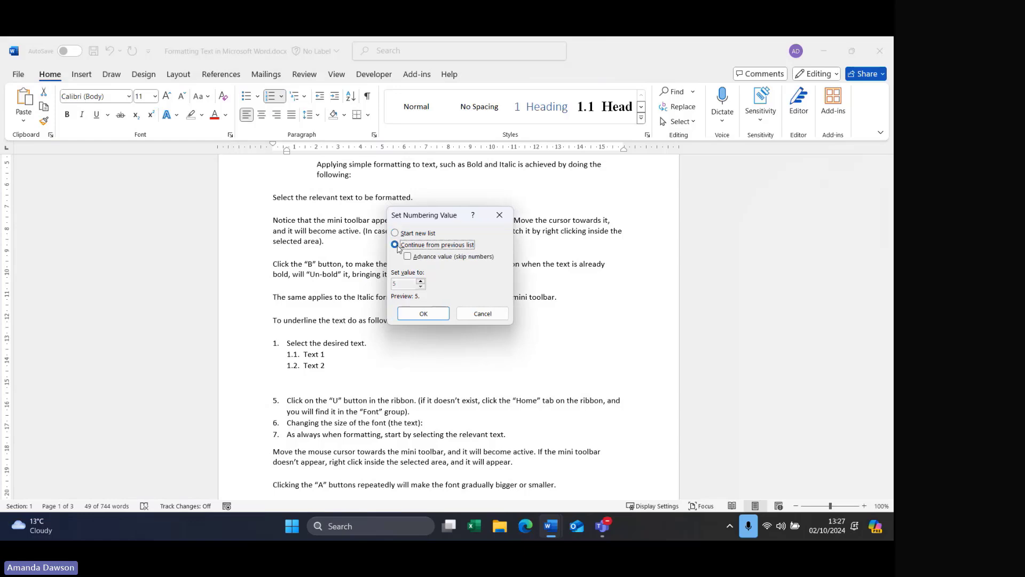
click(432, 315)
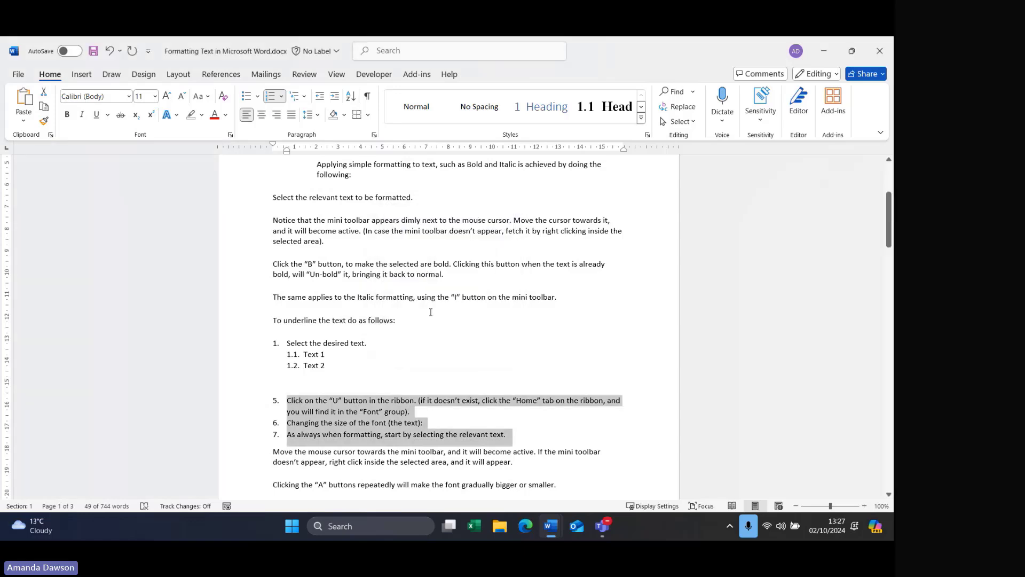
- Select the whole list from "Select the desired text." through "As always when formatting, start by selecting the relevant text."
click(324, 344)
drag(570, 462, 559, 434)
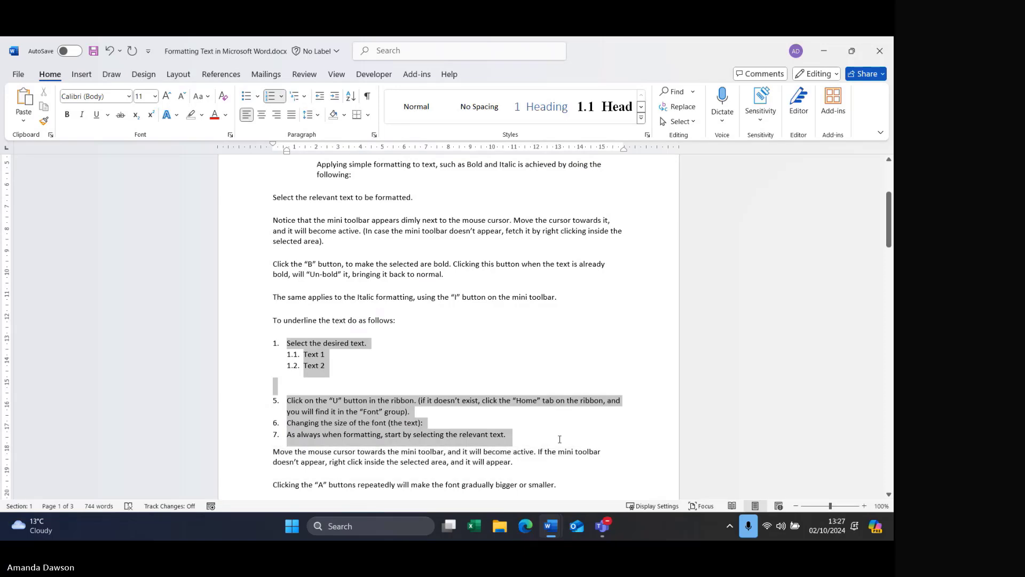
click(281, 96)
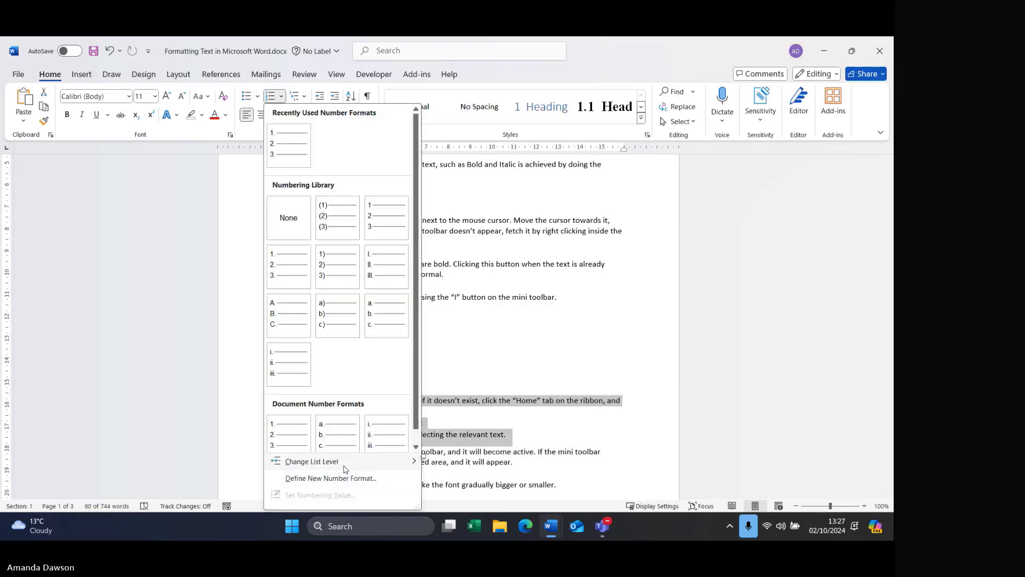
click(475, 441)
click(334, 412)
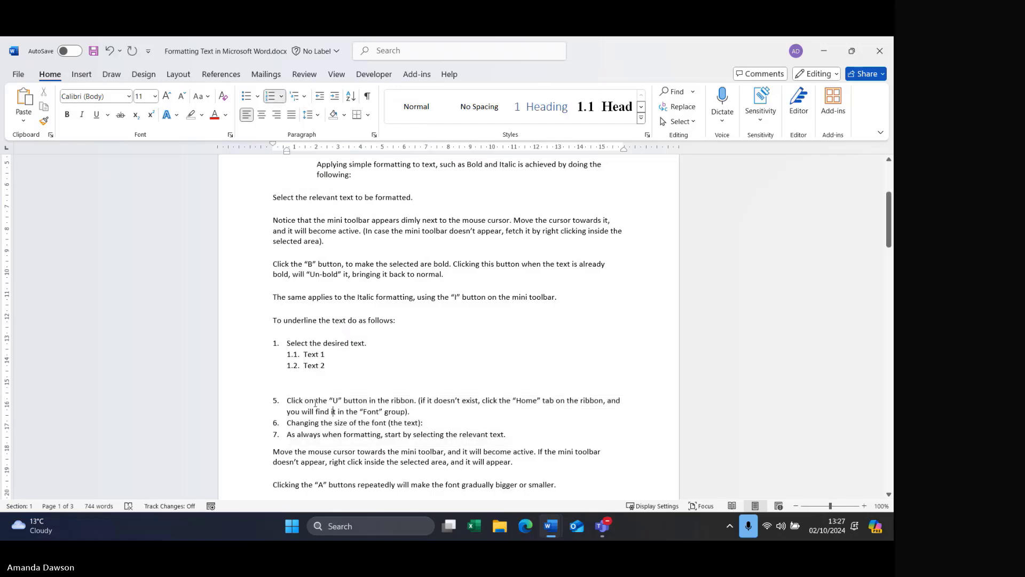
- Try to correct the numbering of the 'Click on the "U" button' item by continuing and then restarting the list numbering
right_click(315, 401)
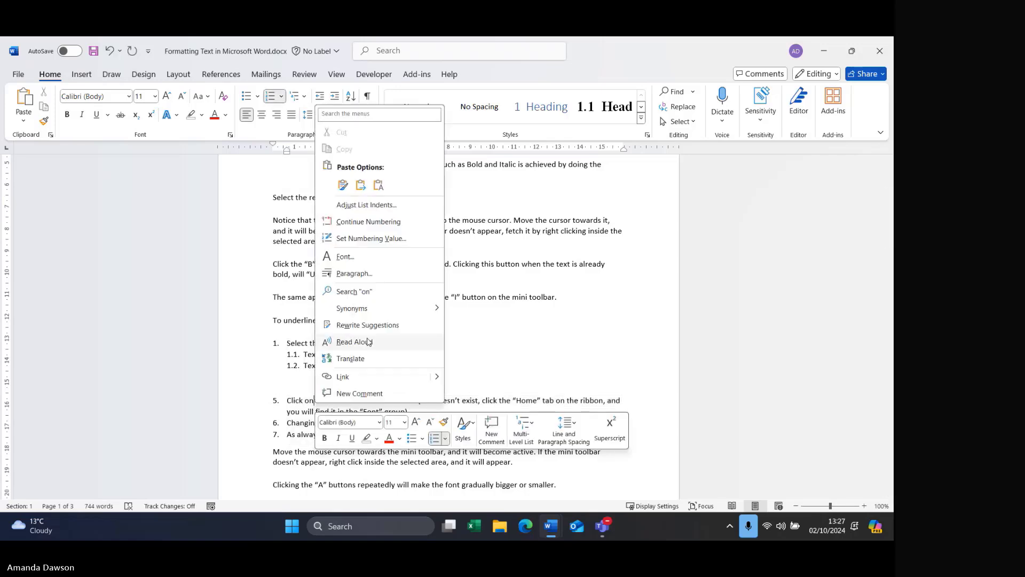
click(401, 227)
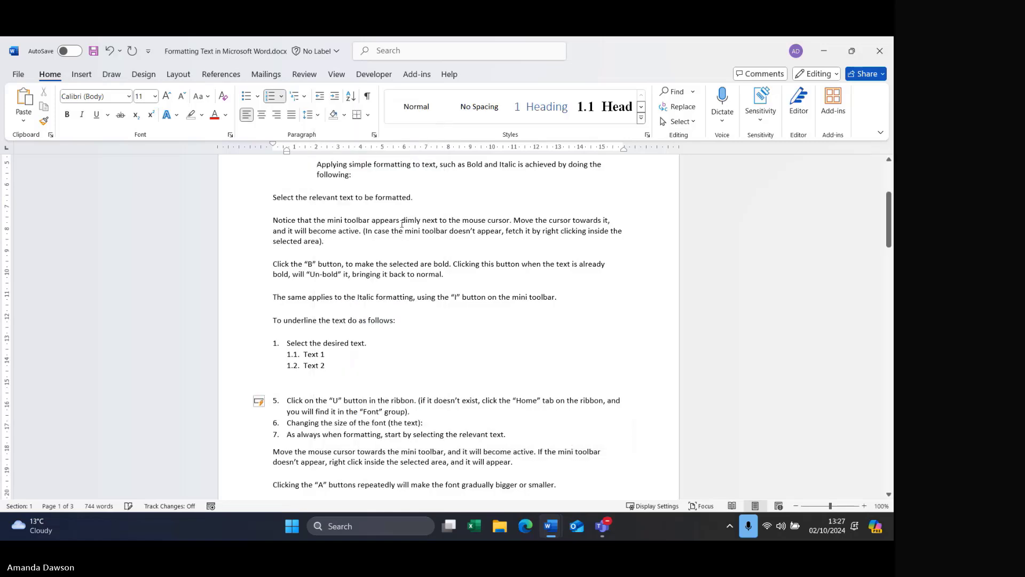
click(262, 401)
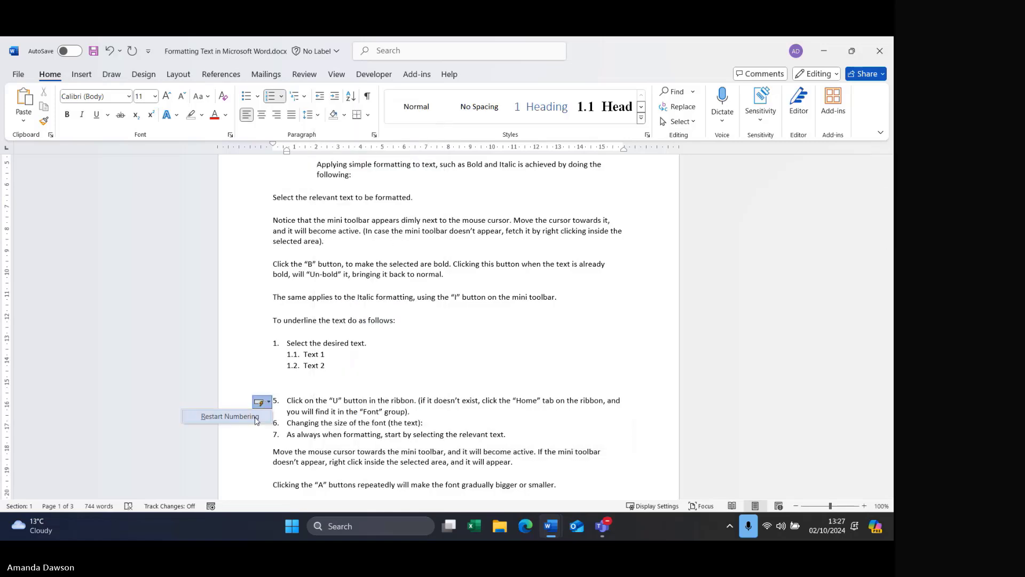
click(255, 417)
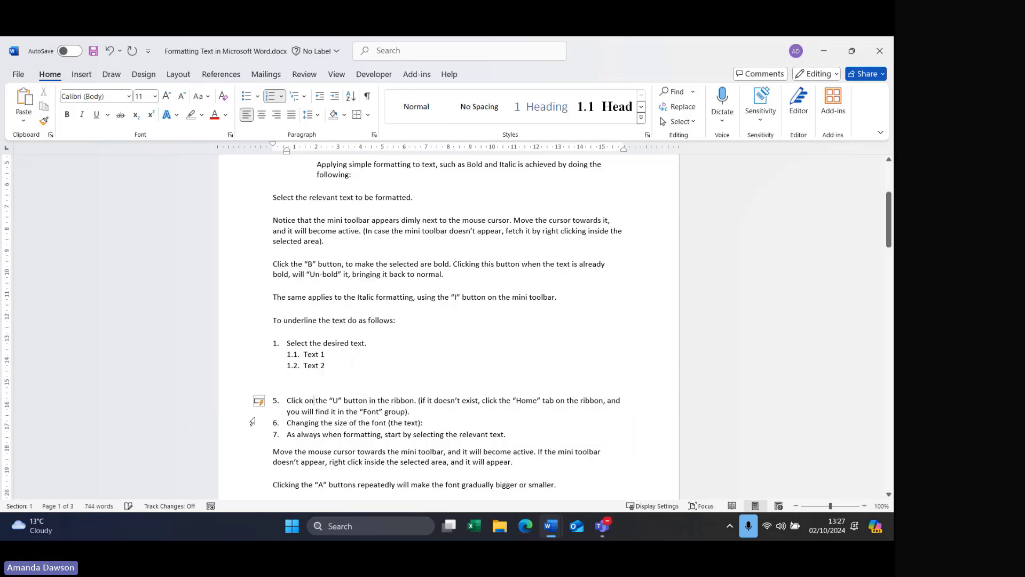
- Delete the blank line between the 'Text 2' sub-item and the 'Click on the "U" button' item
click(356, 389)
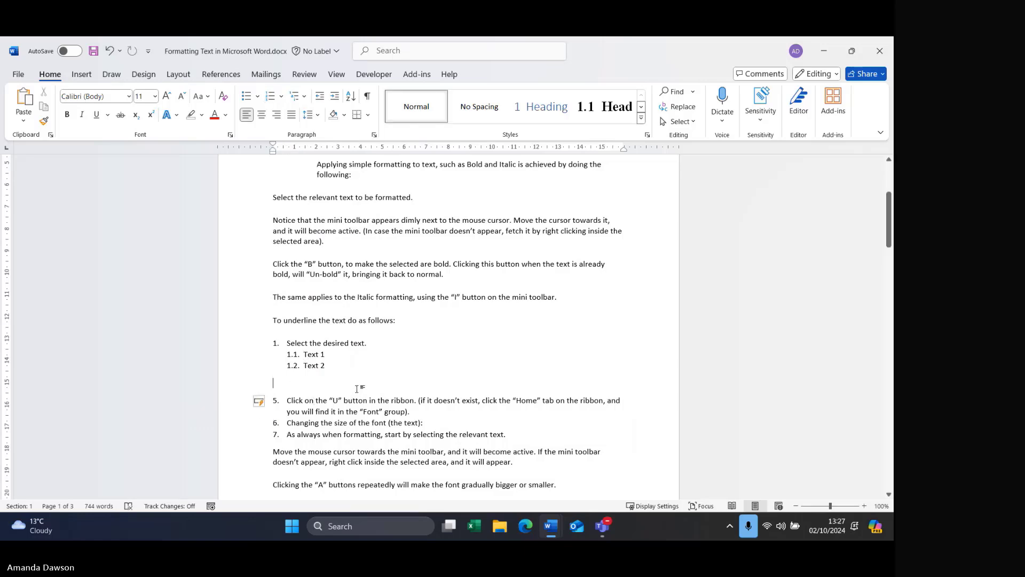
key(Delete)
drag(505, 410, 287, 343)
click(282, 97)
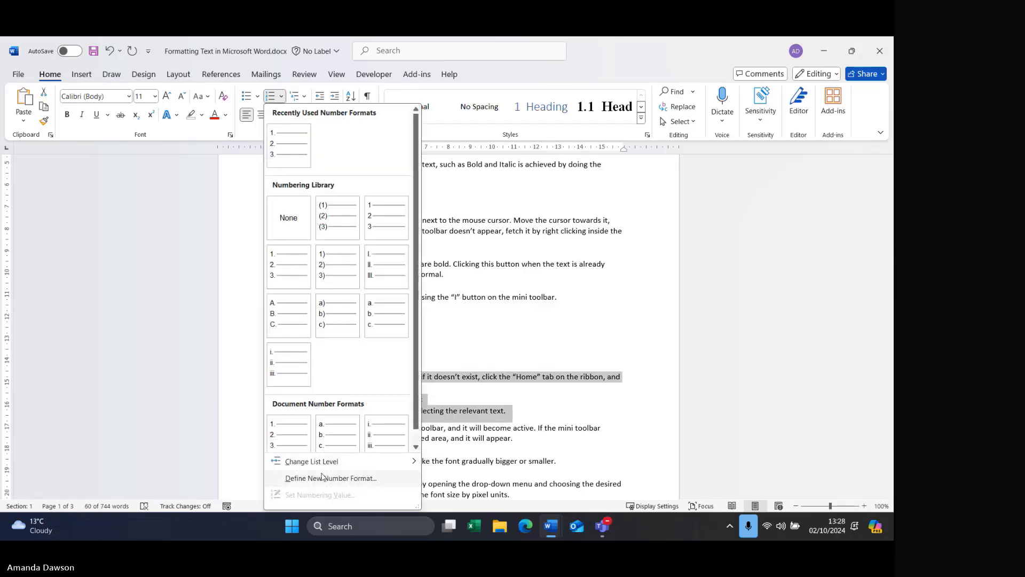
click(458, 425)
- Try to set the numbering value of the 'Click on the "U" button' item to continue from the previous list
click(294, 366)
click(299, 376)
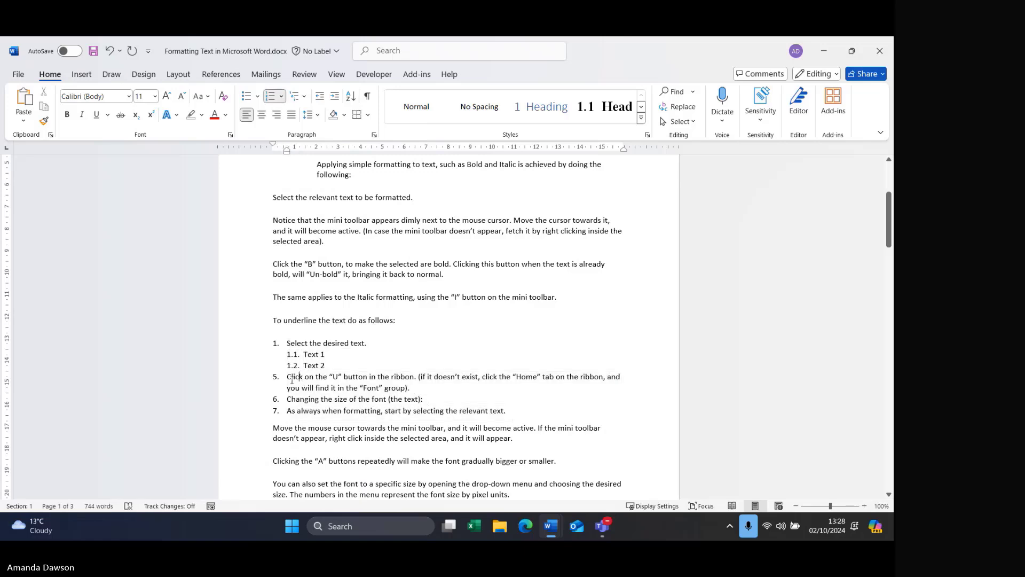
click(277, 376)
right_click(277, 376)
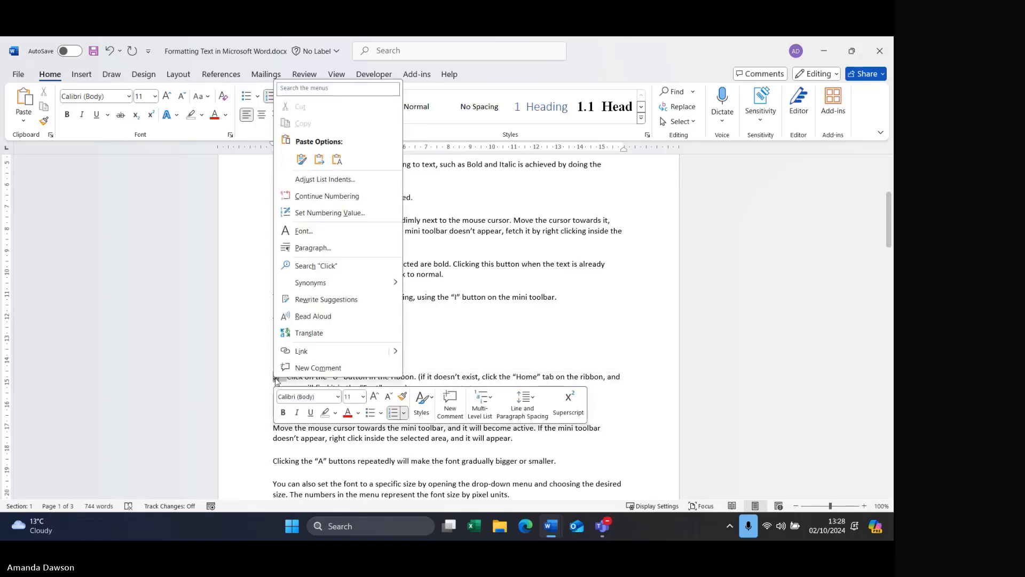
click(338, 213)
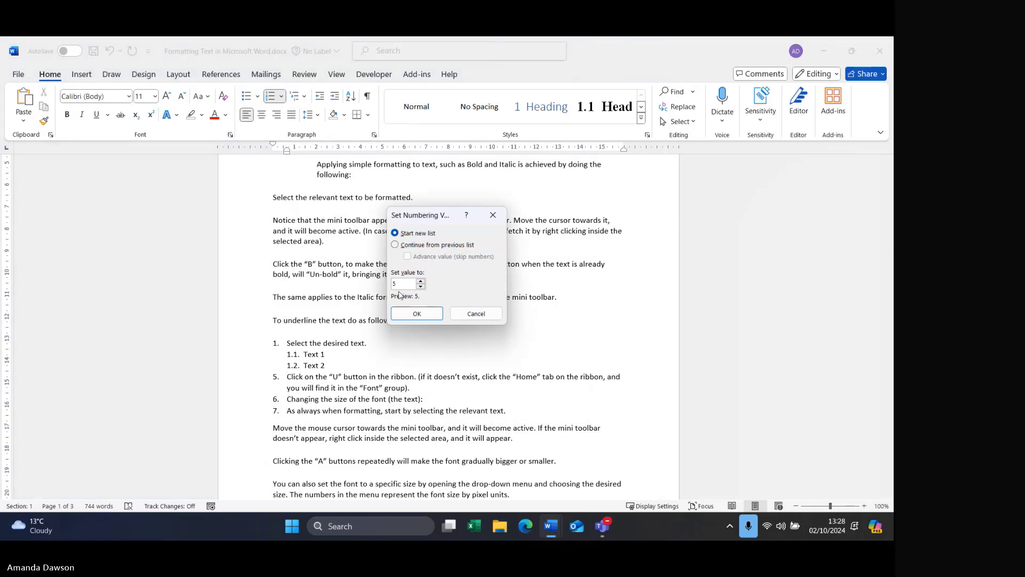
click(396, 244)
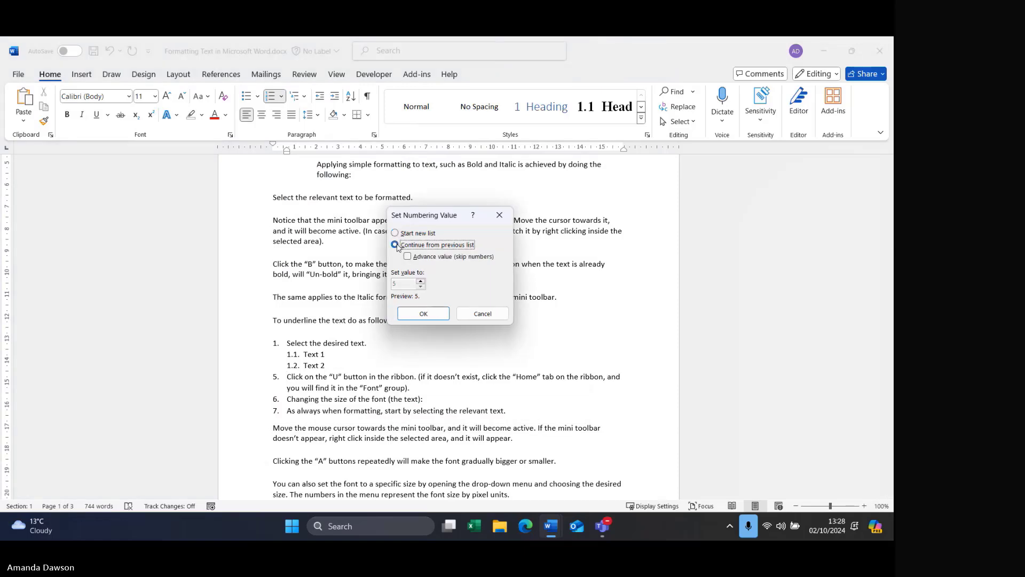
click(416, 313)
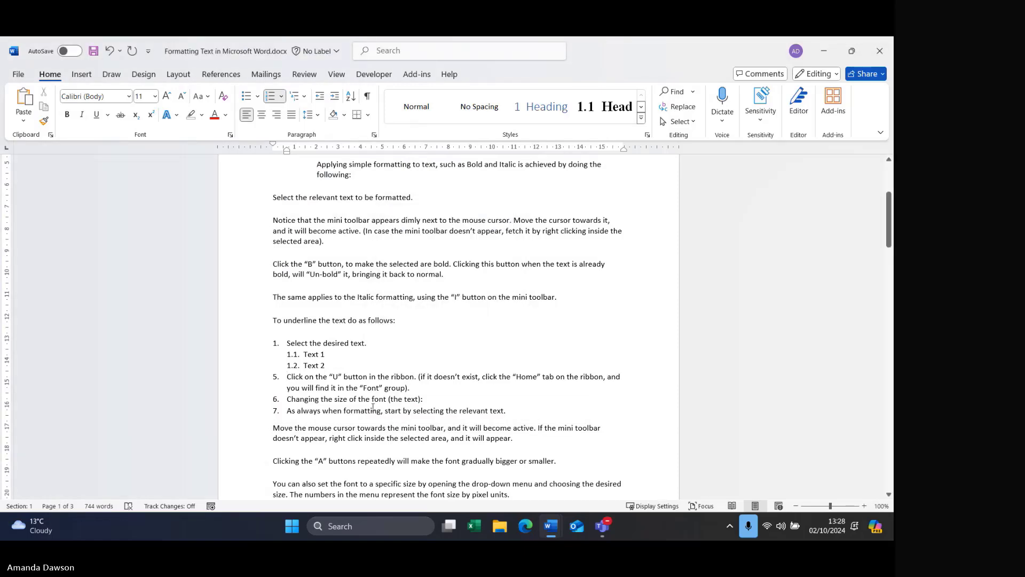
- Set the numbering value of the 'Click on the "U" button' item to 2 as a new list
click(277, 376)
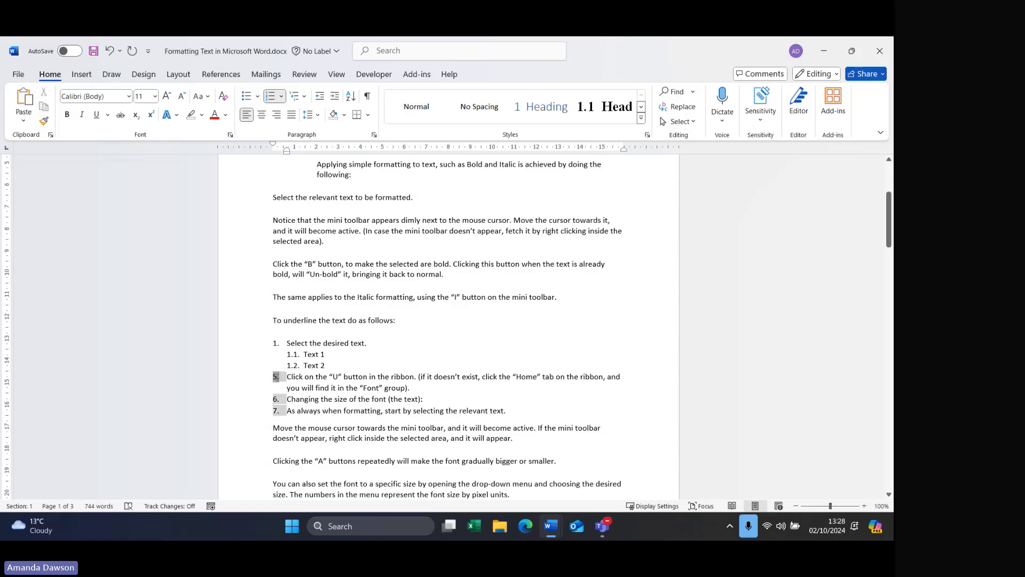
right_click(302, 377)
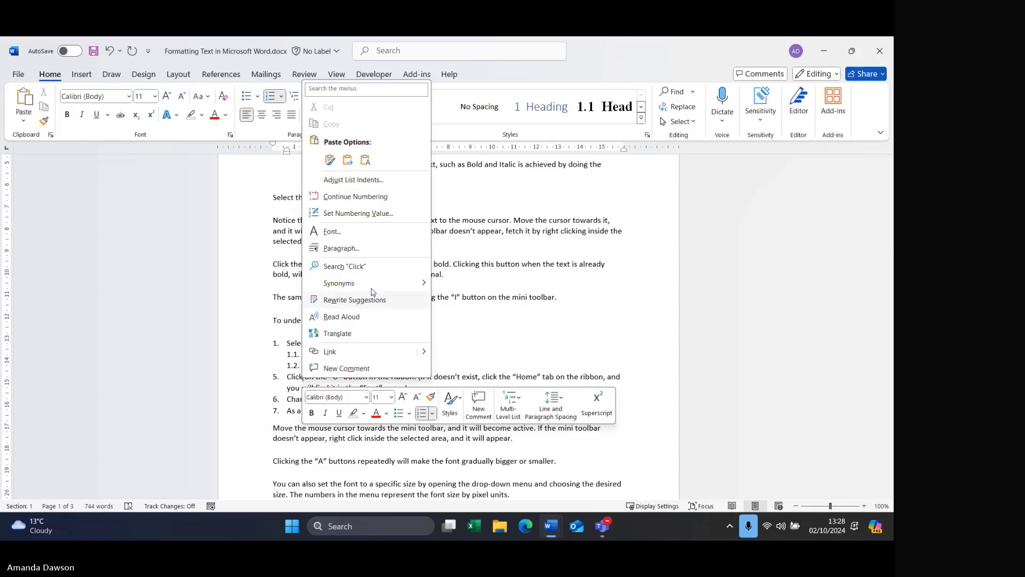
click(374, 213)
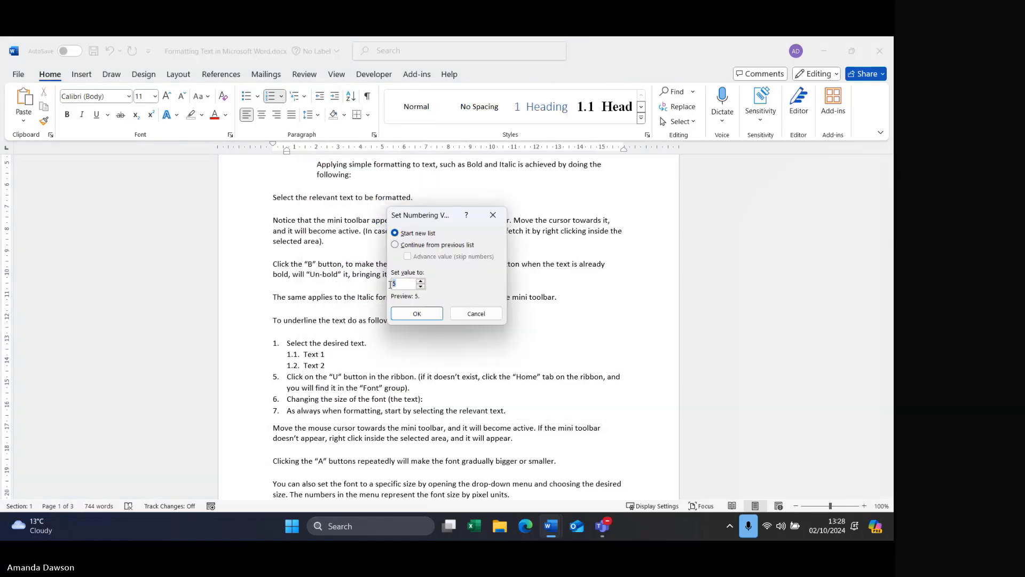
text(2)
click(416, 313)
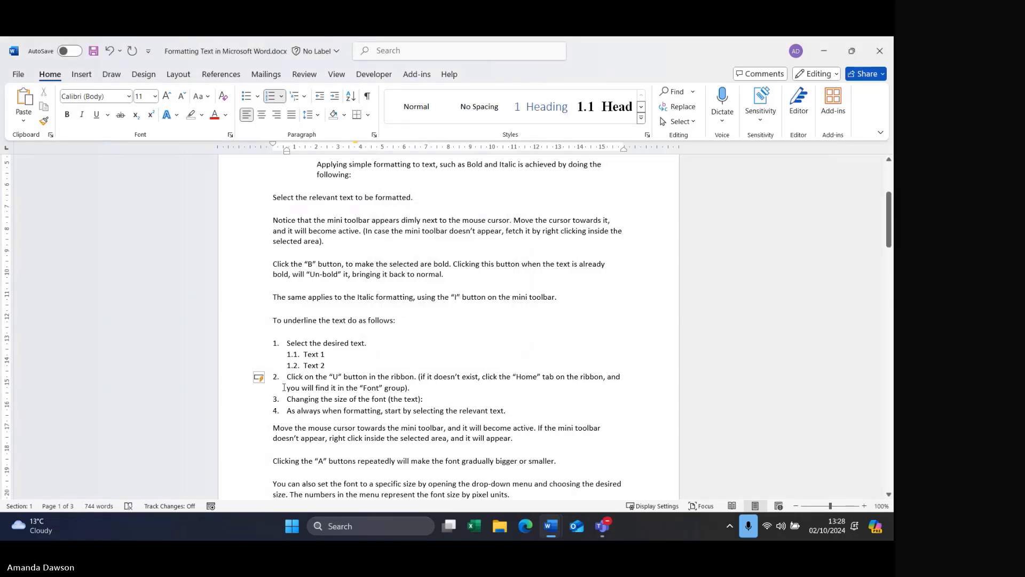
- Set the renumbered 'Click on the "U" button' item to continue from the previous list
click(262, 378)
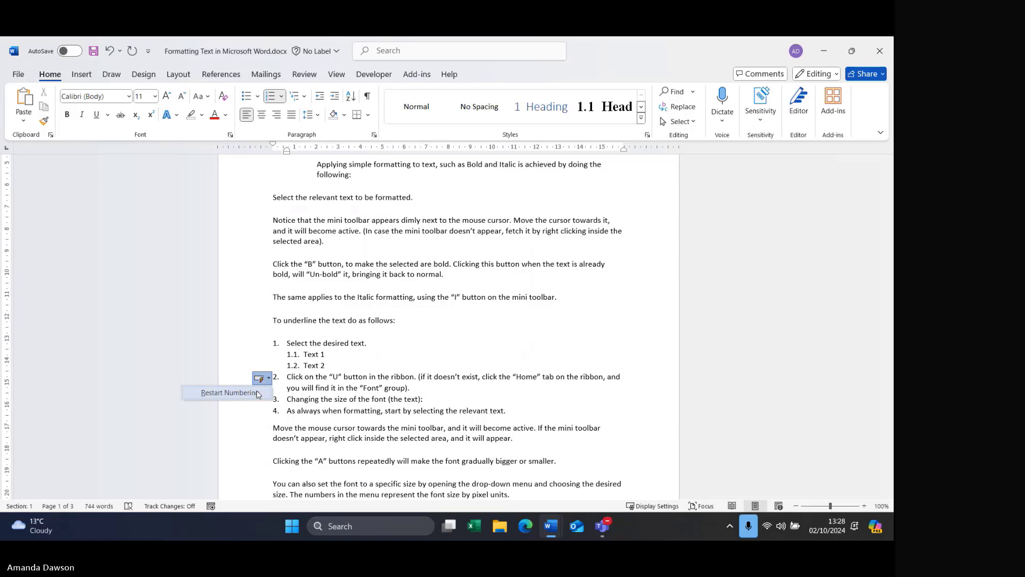
right_click(324, 383)
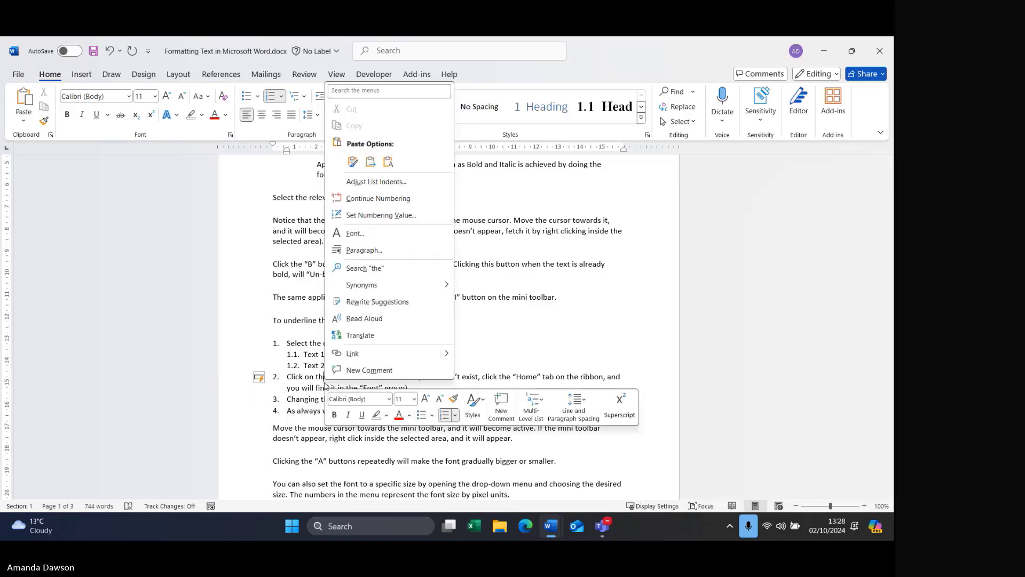
click(422, 215)
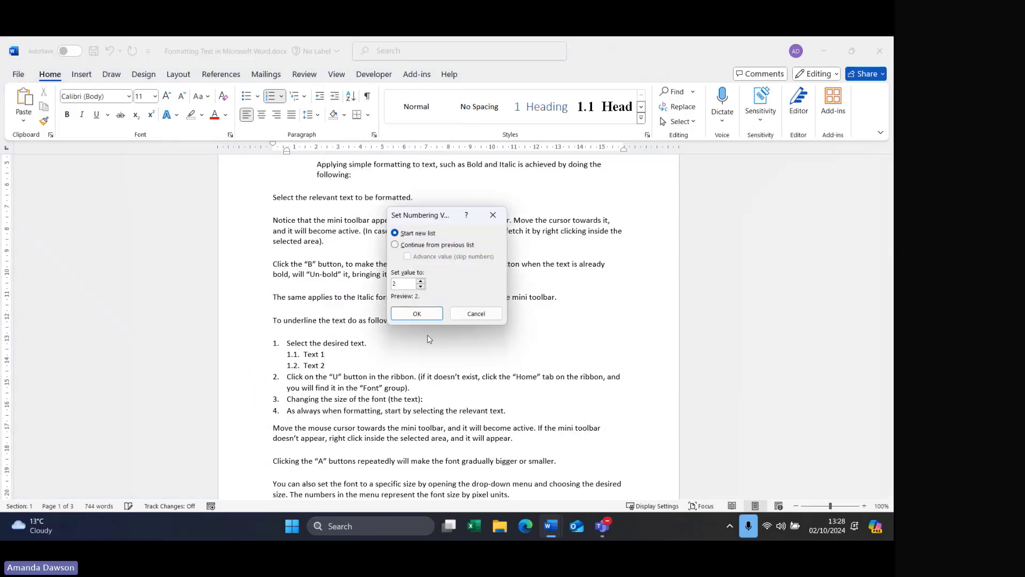
click(416, 247)
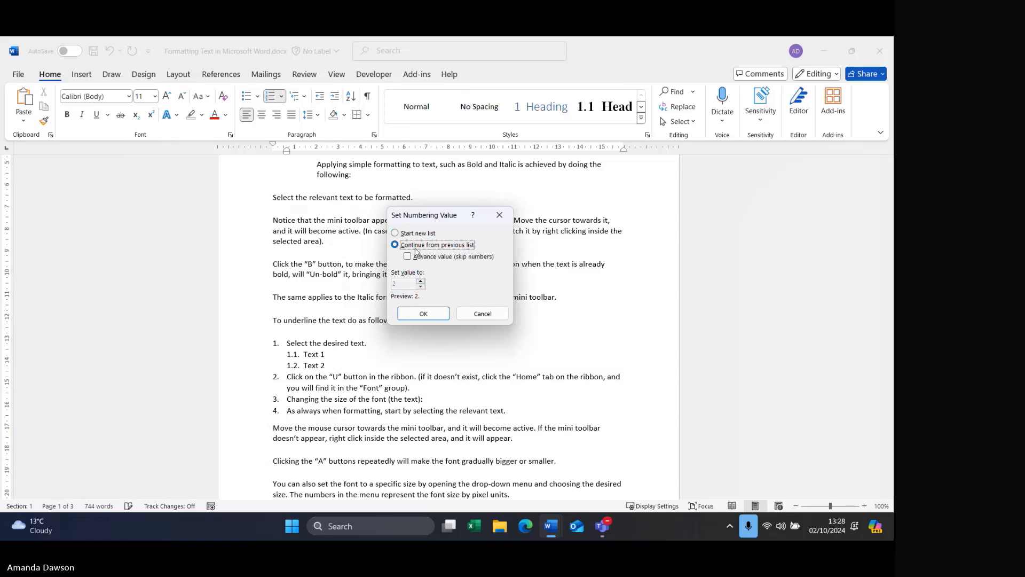
click(423, 315)
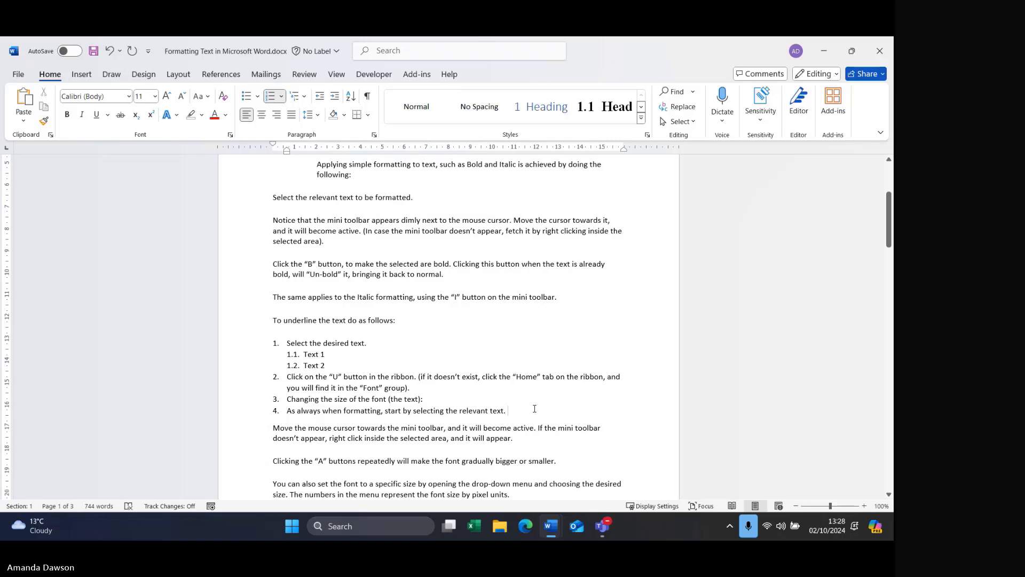
- Try adding an item after 'Text 2' and promoting it one list level, and remove that item again
click(373, 357)
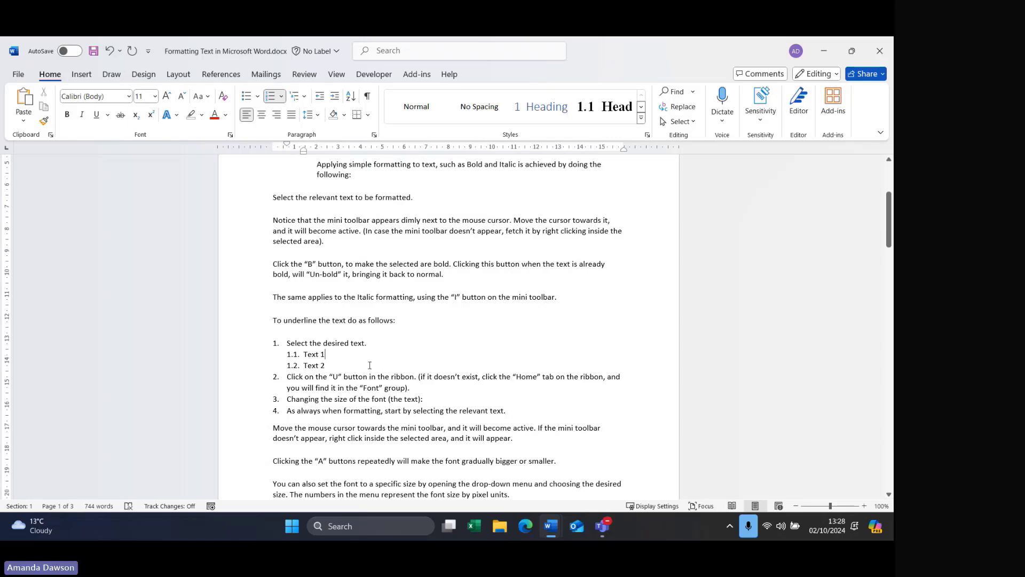
click(369, 366)
key(Return)
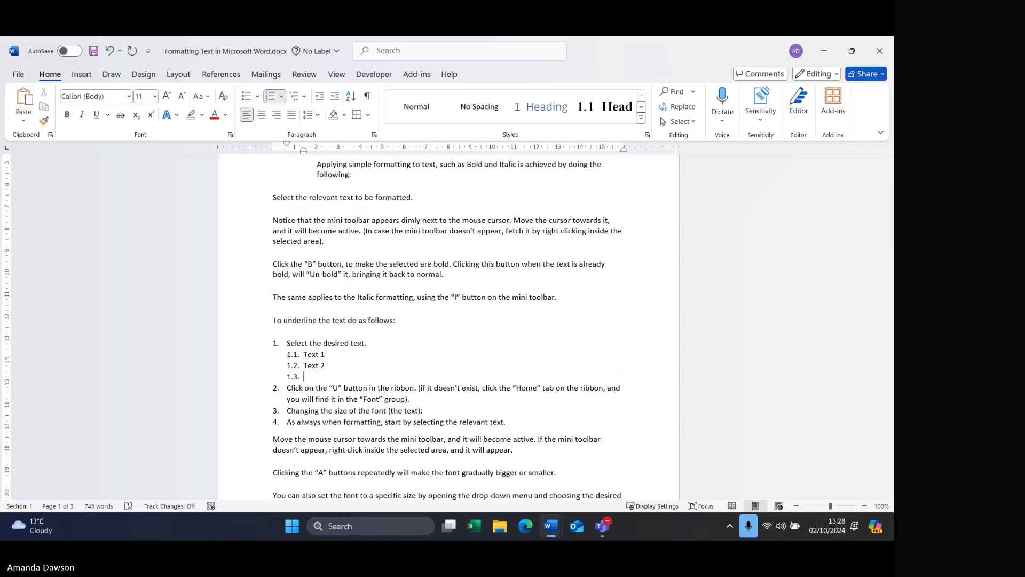
key(shift+Tab)
key(BackSpace)
key(BackSpace)
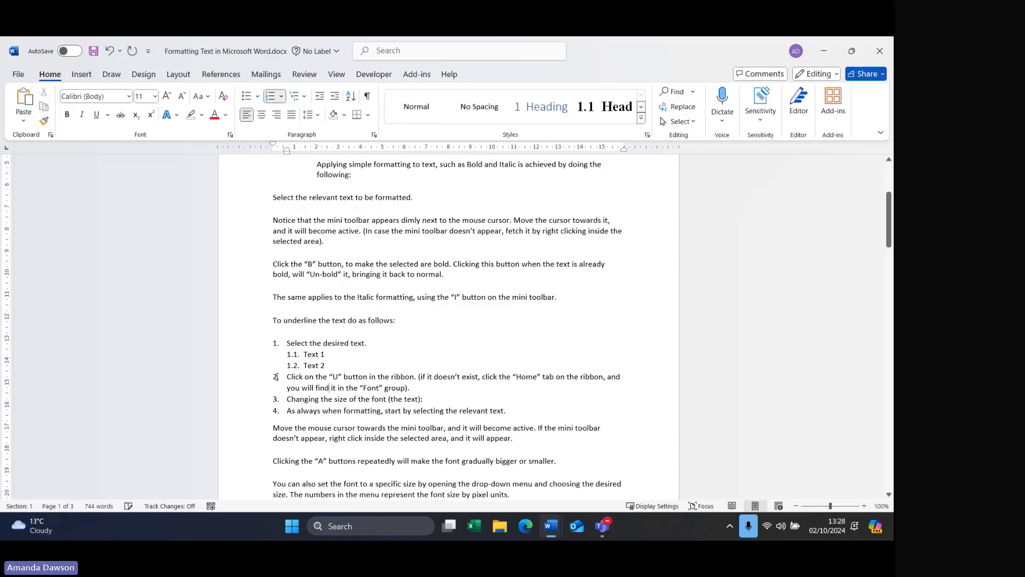
- Try to continue numbering at 'Select the desired text.' and check the numbering of the 'Applying bold, italic and underline' item
click(276, 377)
scroll(293, 238, up, 3)
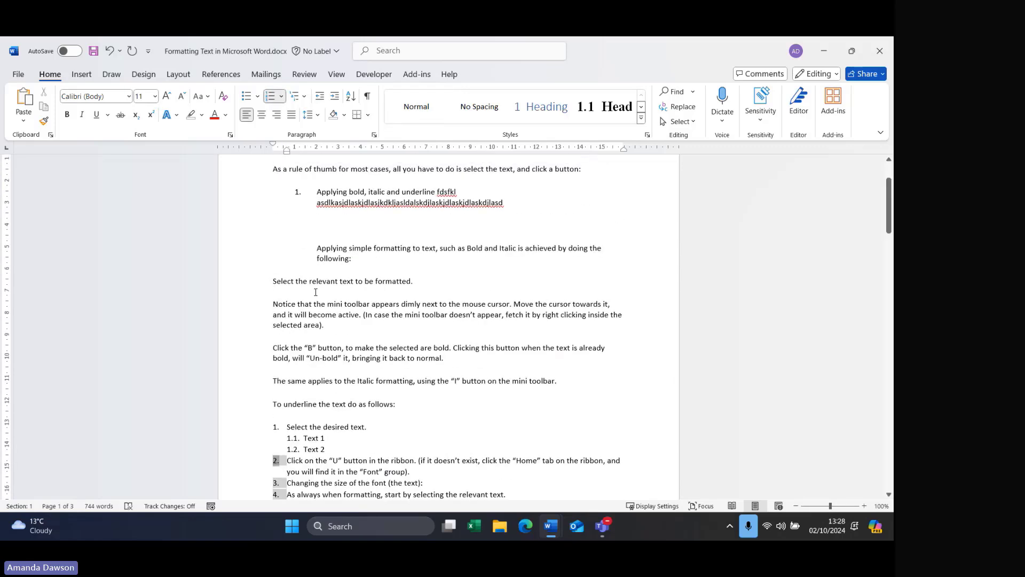
click(276, 458)
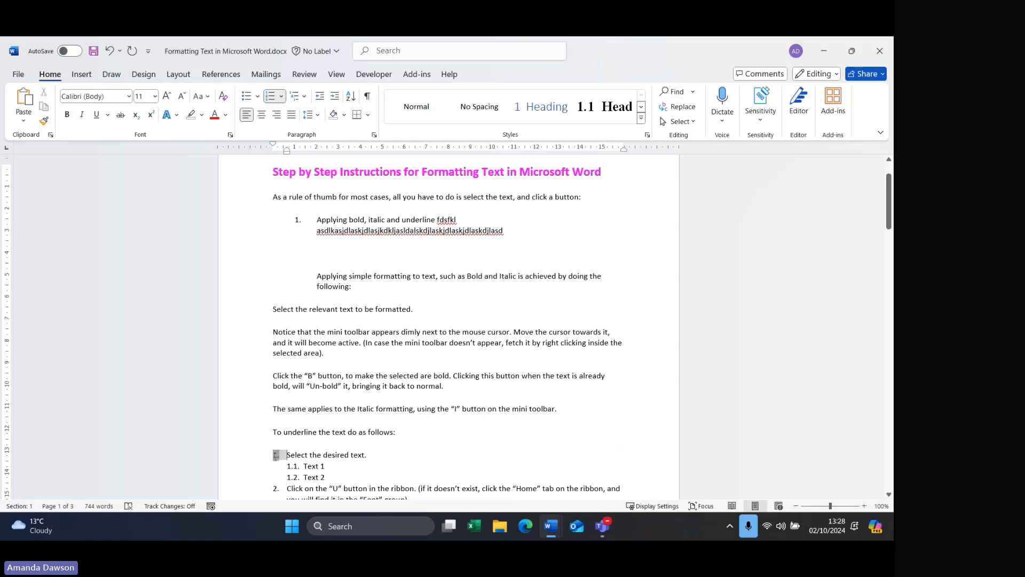
right_click(275, 457)
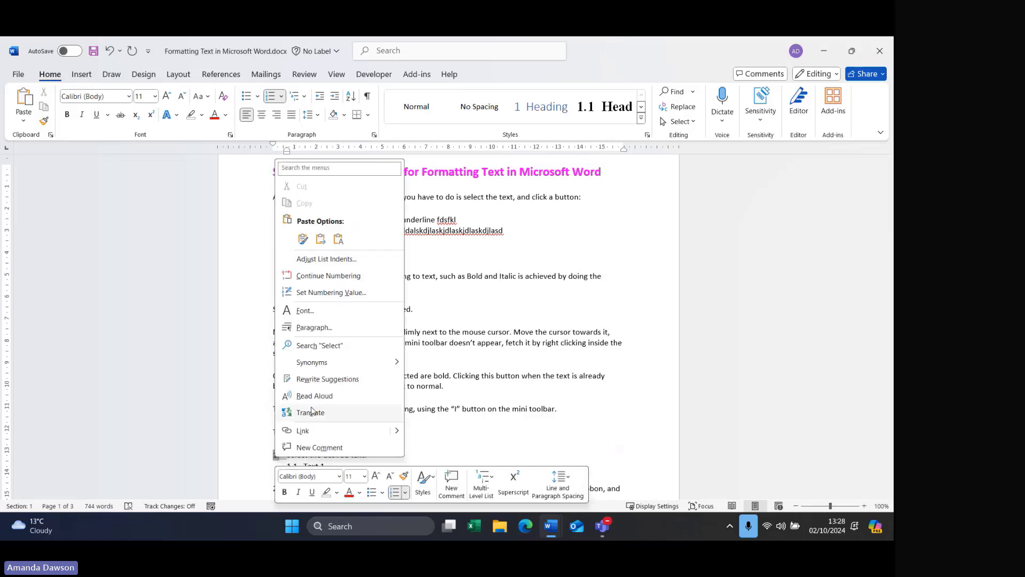
click(328, 275)
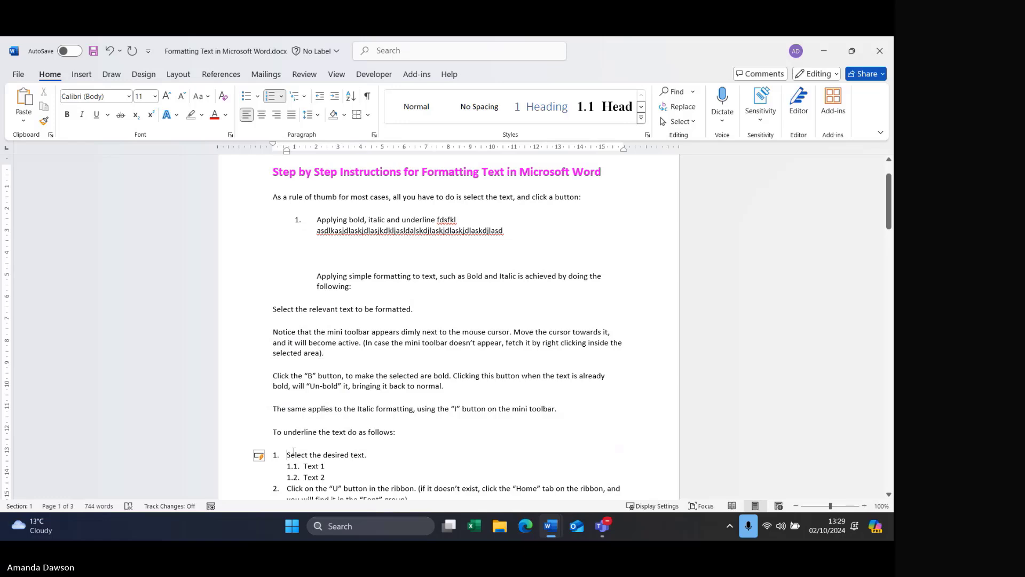
click(300, 219)
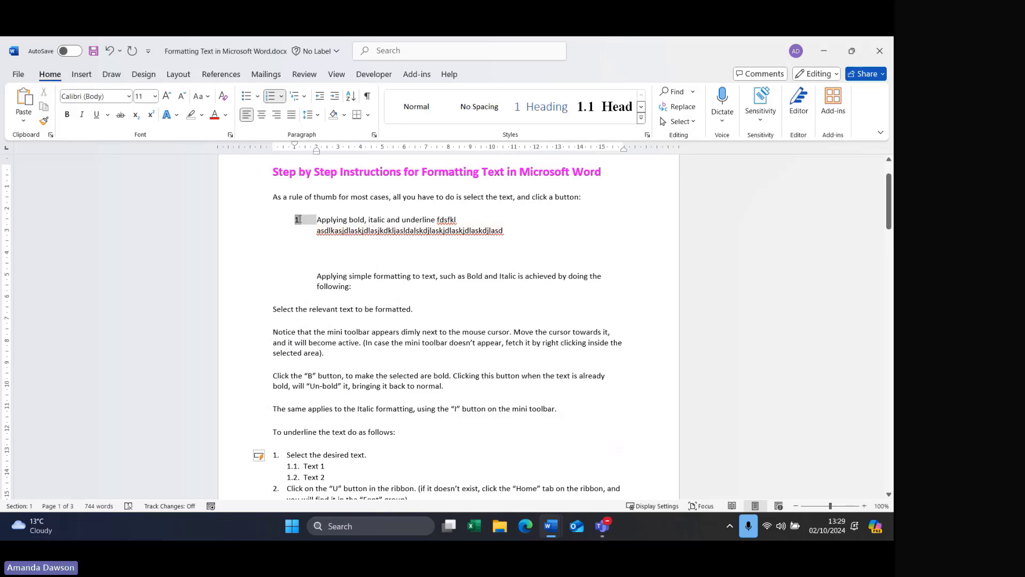
click(331, 355)
scroll(344, 409, down, 3)
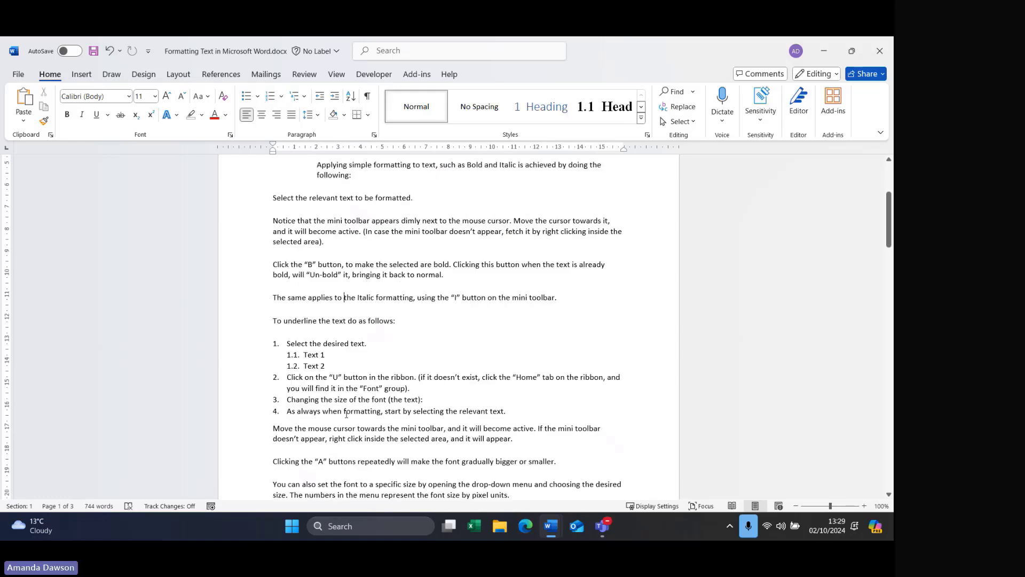
- Clear all formatting from the list running from 'Select the desired text.' to 'As always when formatting, start by selecting the relevant text.'
click(275, 343)
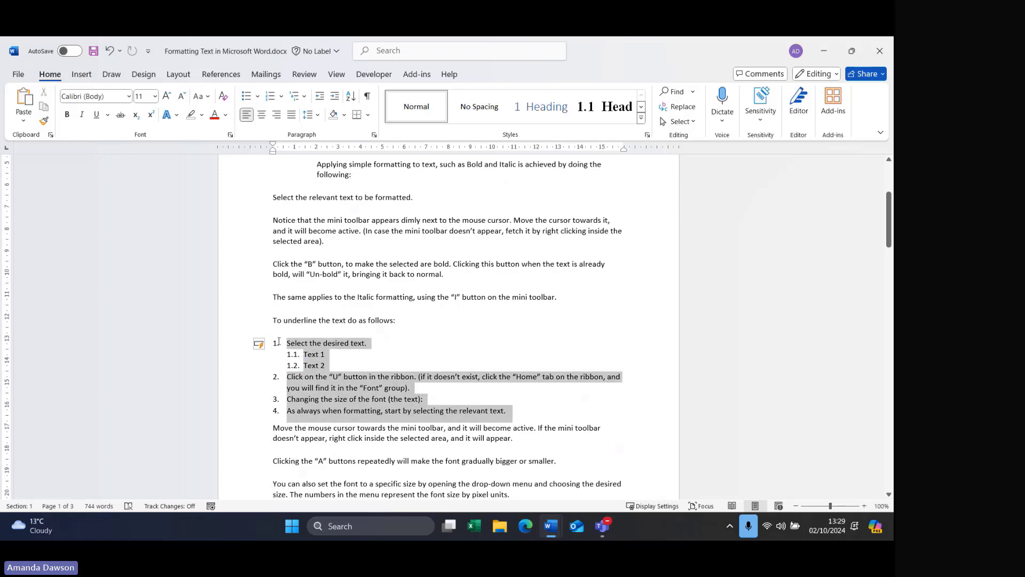
click(294, 343)
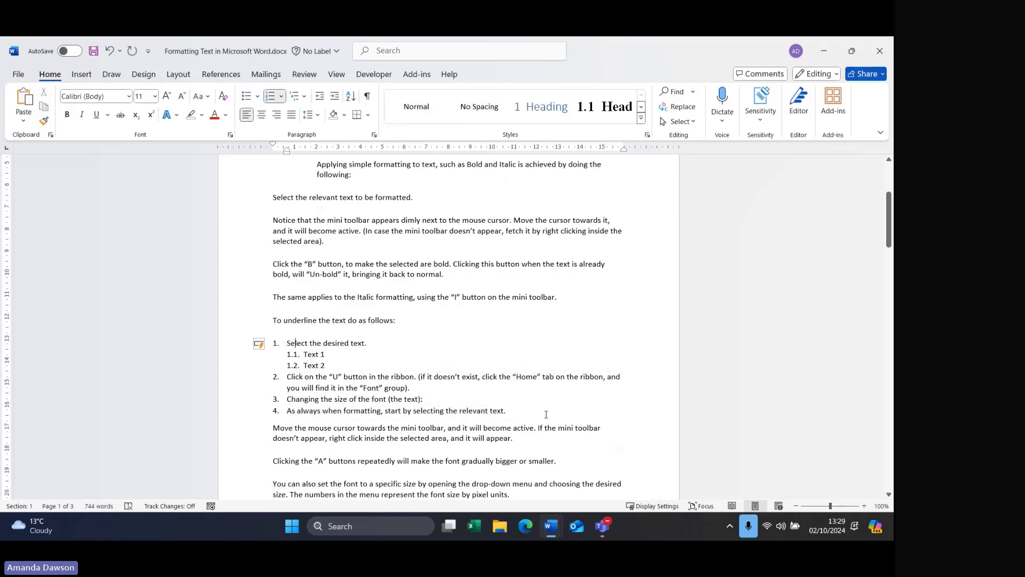
drag(546, 414, 287, 343)
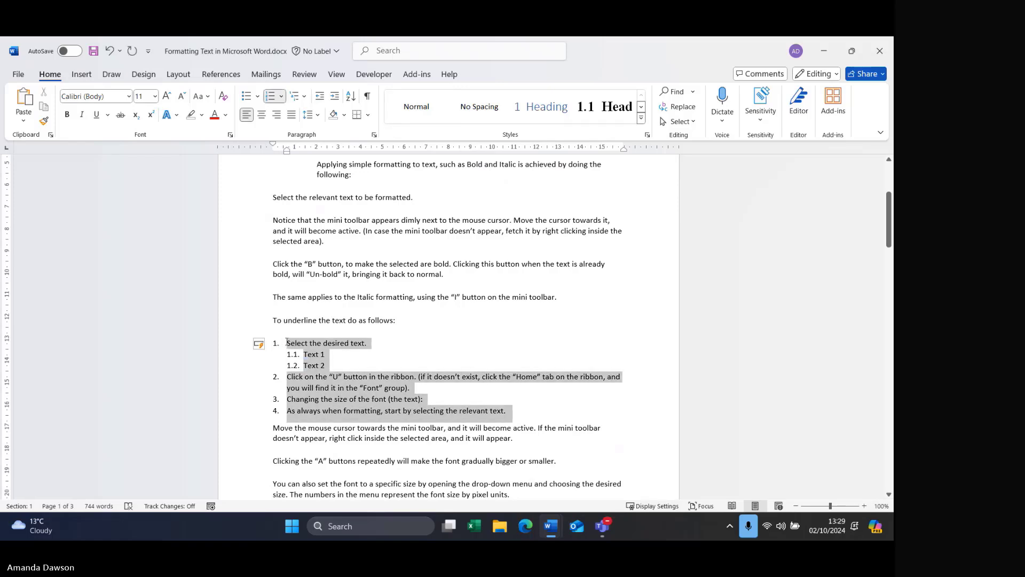
click(222, 97)
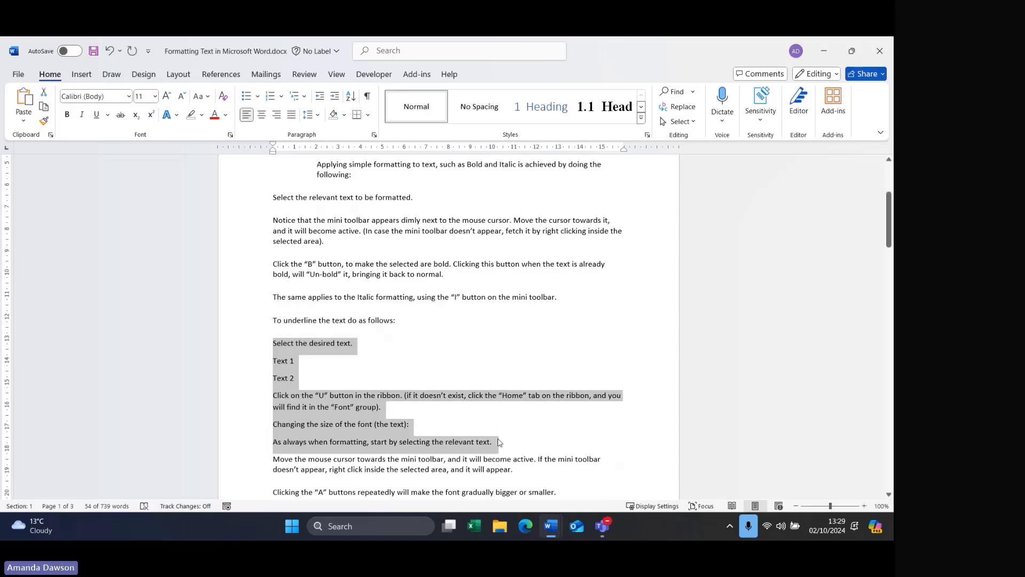
- Apply the 1., 1.1., 1.1.1. multilevel list to the cleared lines and demote 'Text 1' and 'Text 2' to the second level
click(297, 96)
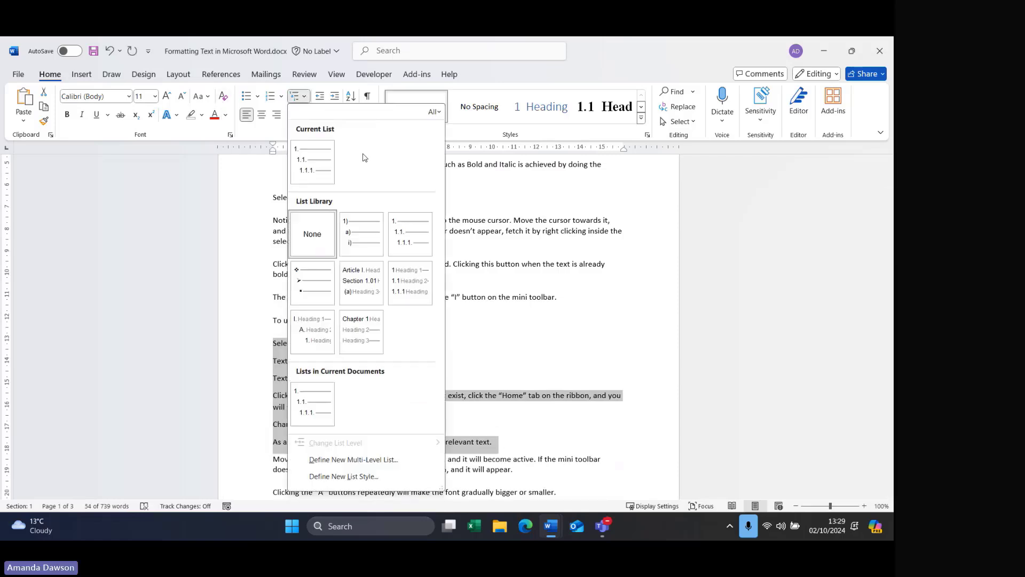
click(410, 229)
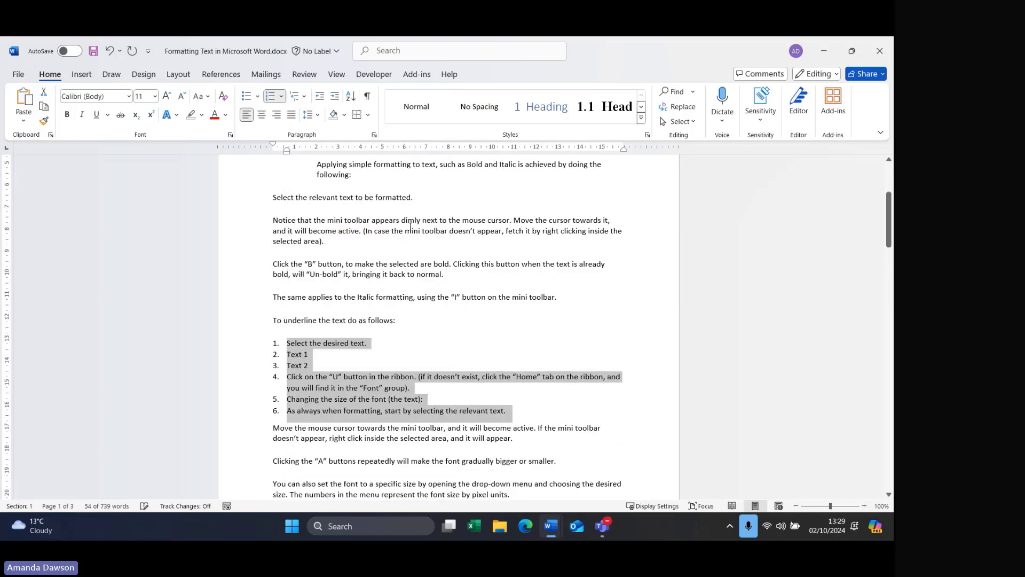
click(302, 356)
click(287, 357)
key(Tab)
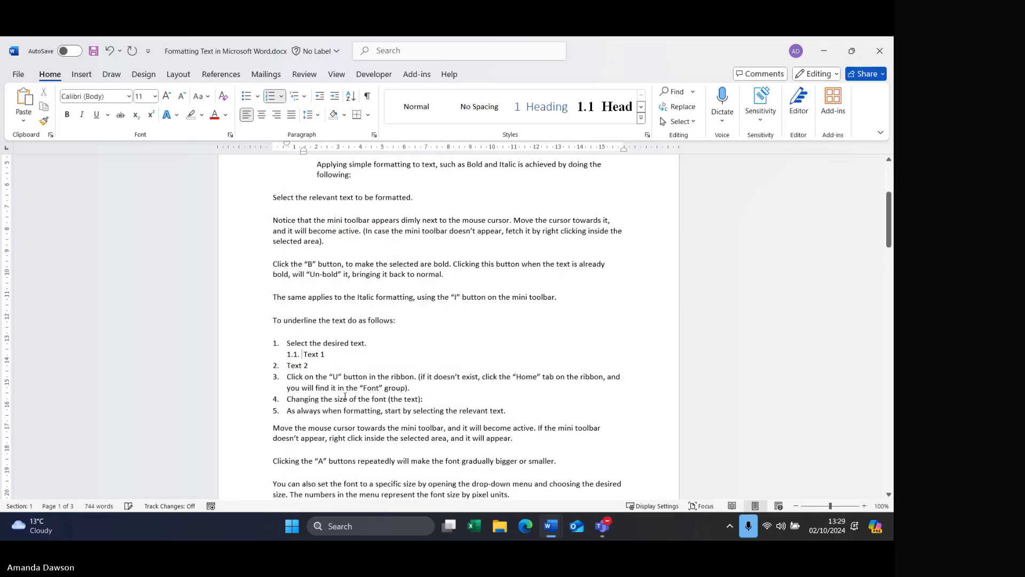
click(288, 367)
key(Tab)
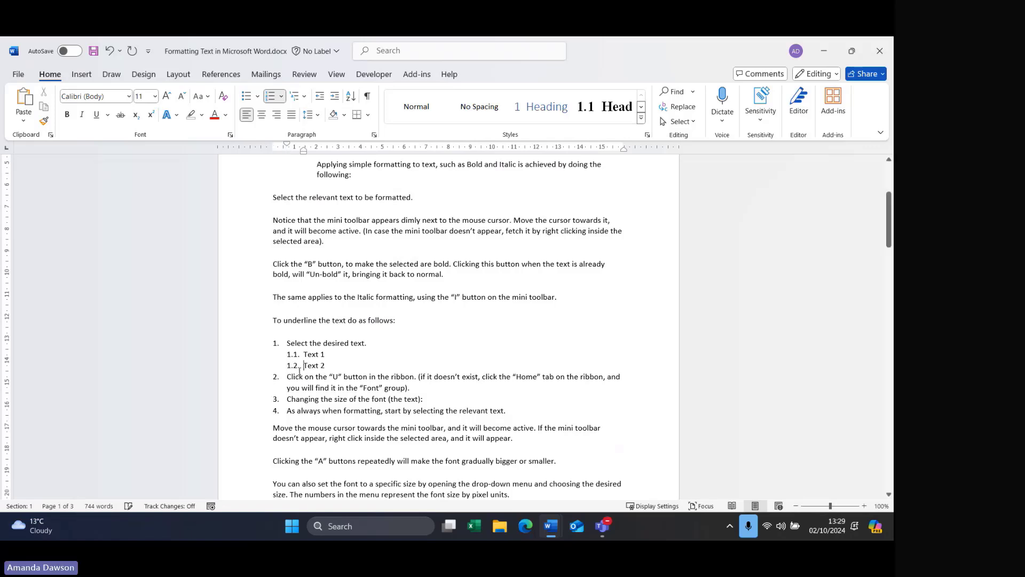
- Try to continue numbering at 'Select the desired text.' from the earlier list and compare it with the 'Applying bold, italic and underline' item
click(277, 342)
right_click(277, 343)
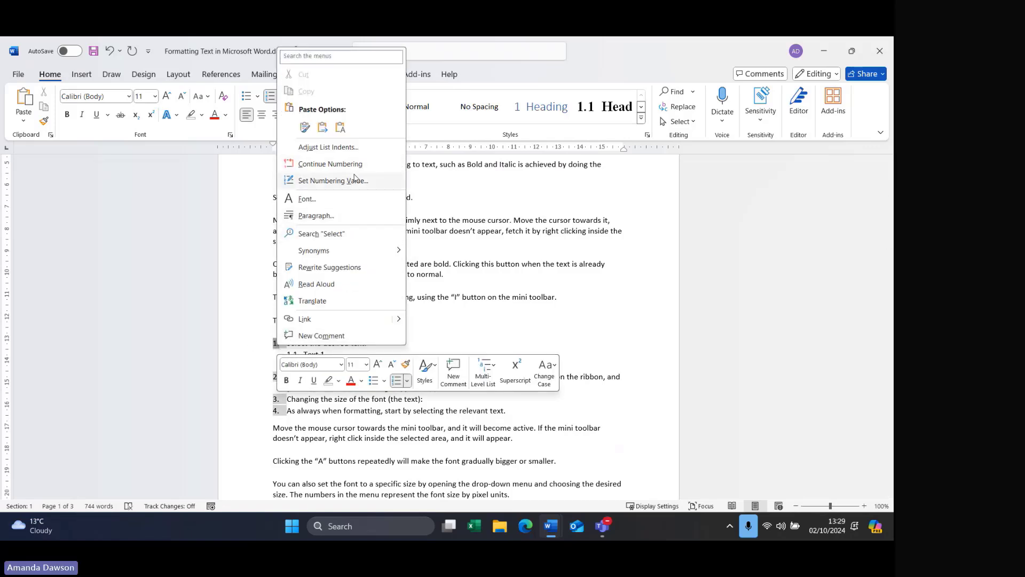
click(356, 165)
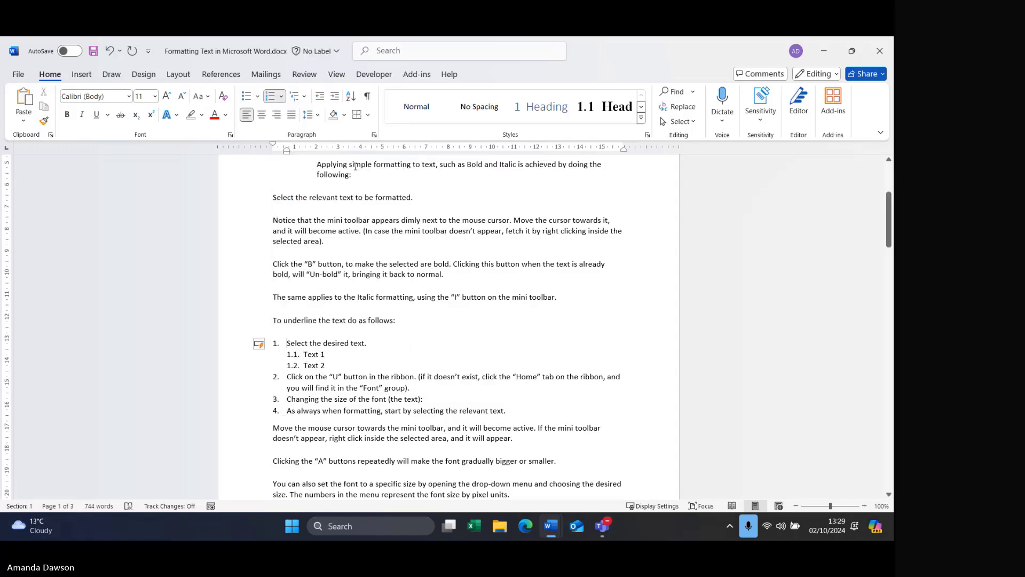
scroll(324, 332, up, 4)
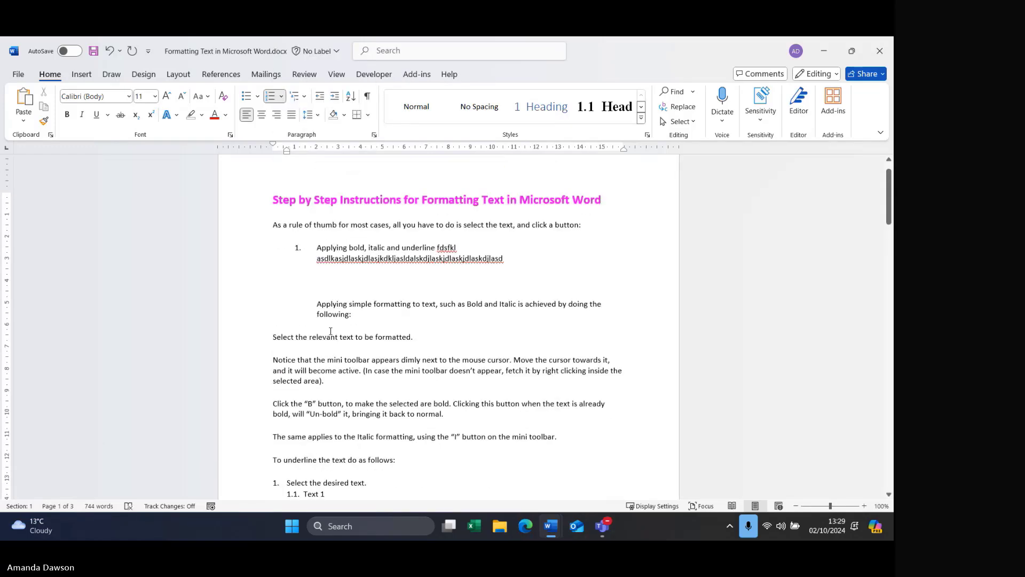
scroll(331, 332, down, 4)
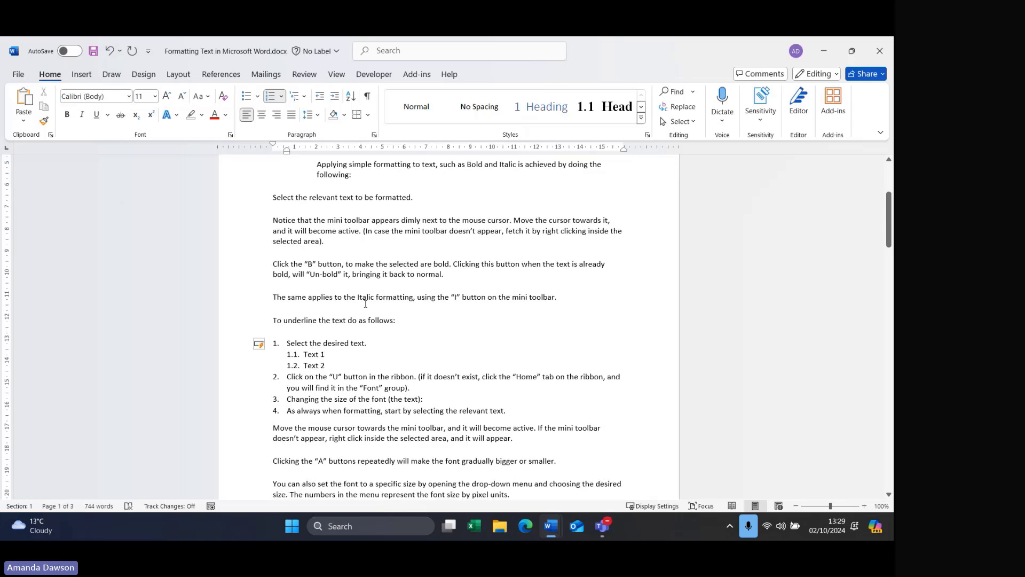
click(371, 298)
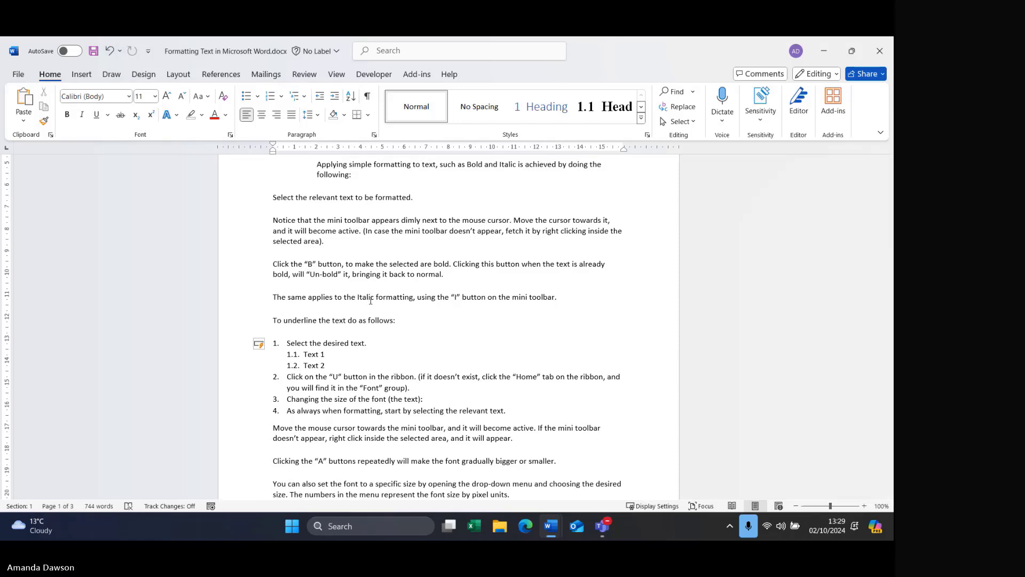
click(336, 384)
- Define a new bullet for the 'Applying bold, italic and underline' item using the Wingdings cross symbol, character code 251
scroll(336, 383, up, 5)
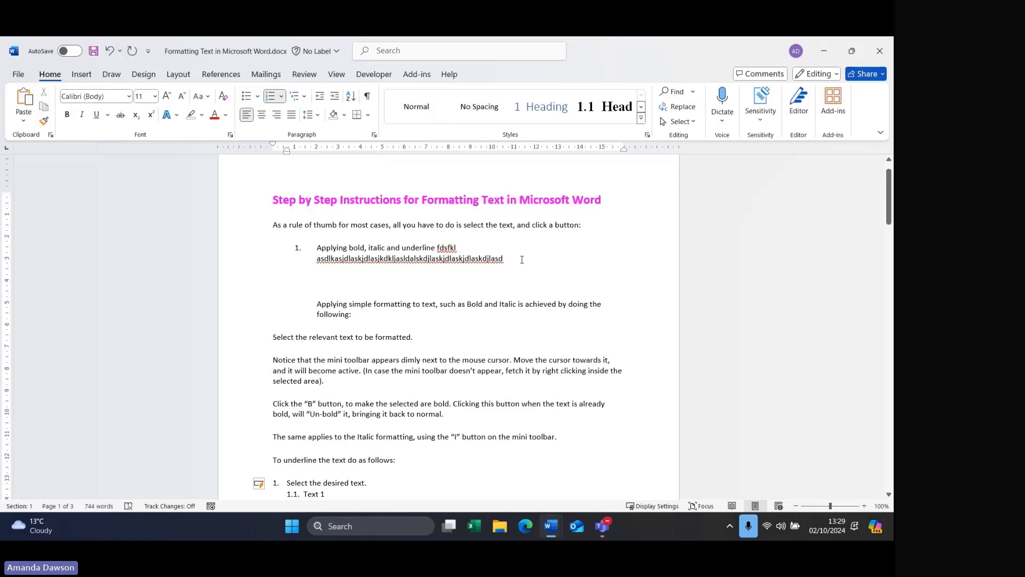
drag(521, 260, 293, 247)
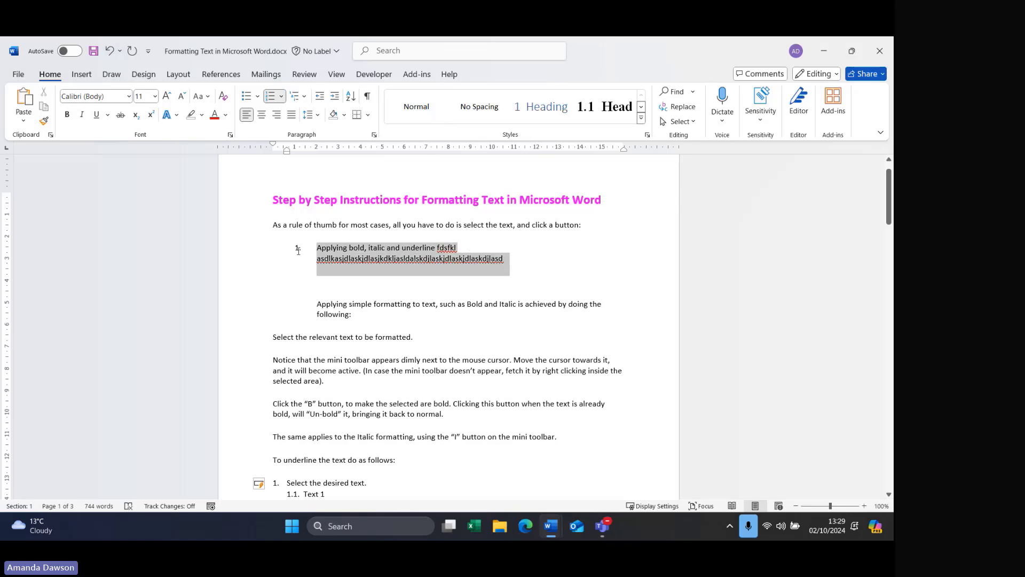
click(258, 97)
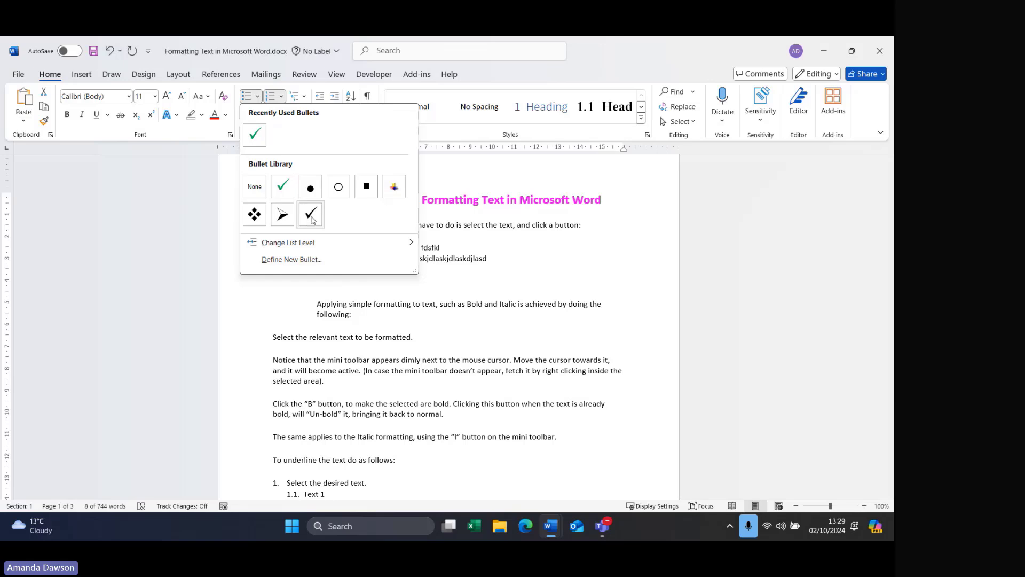
click(278, 261)
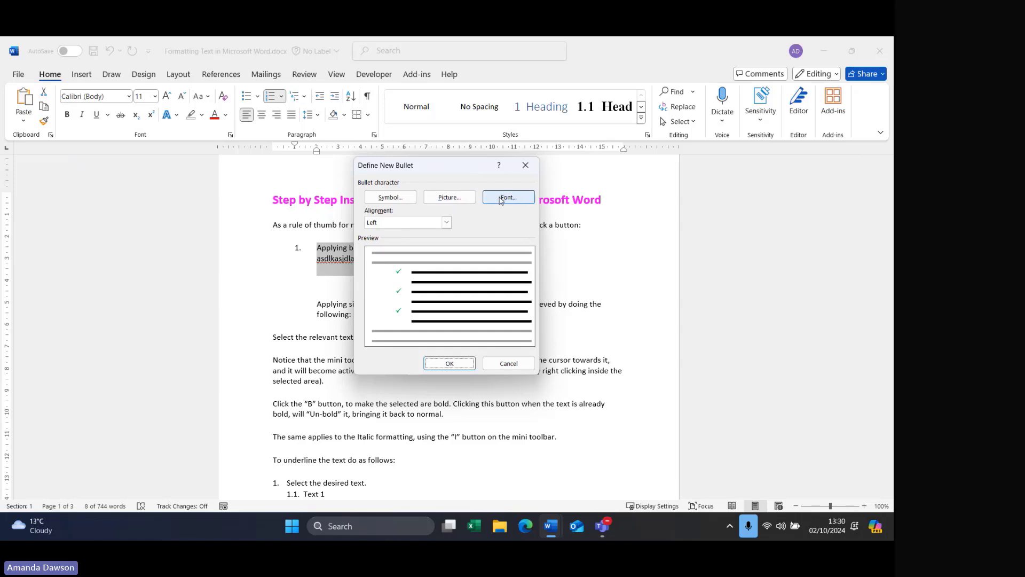
click(390, 197)
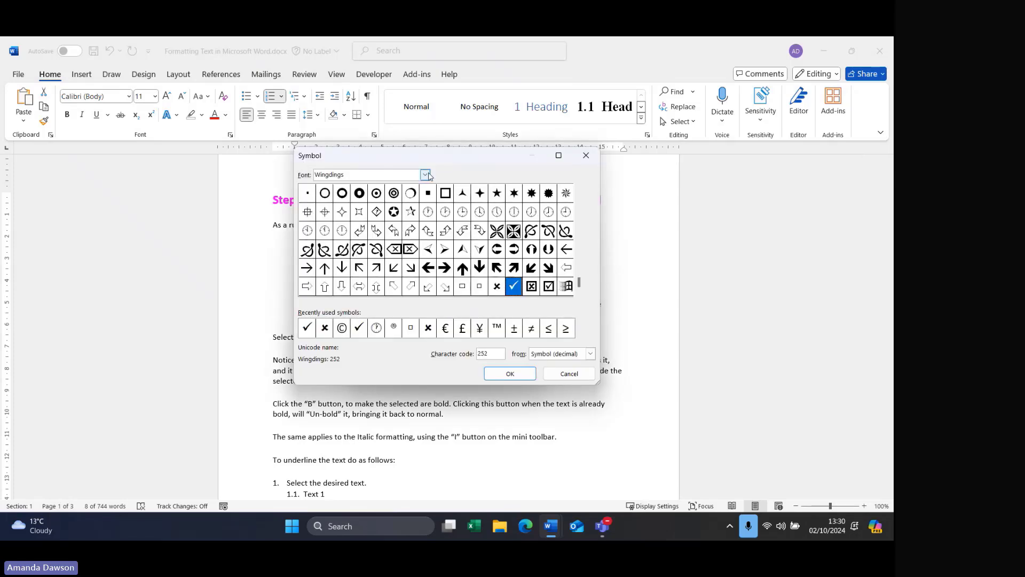
click(428, 177)
scroll(397, 224, up, 2)
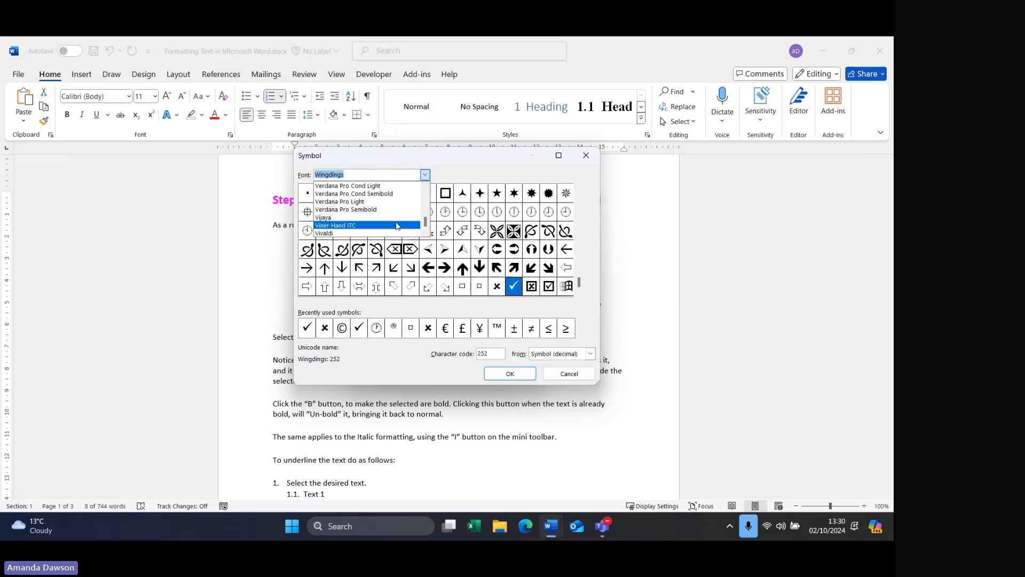
scroll(397, 224, down, 3)
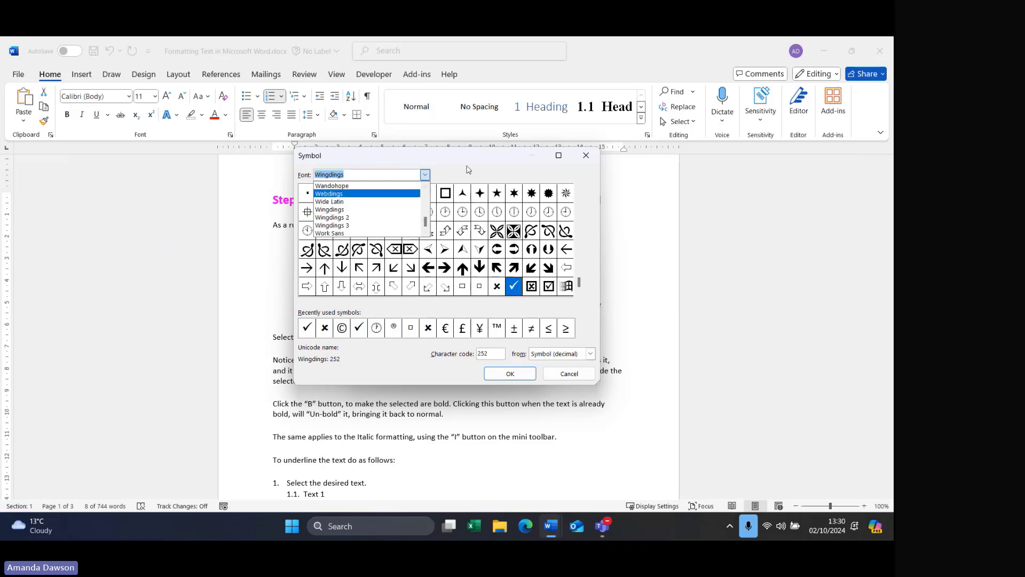
click(467, 170)
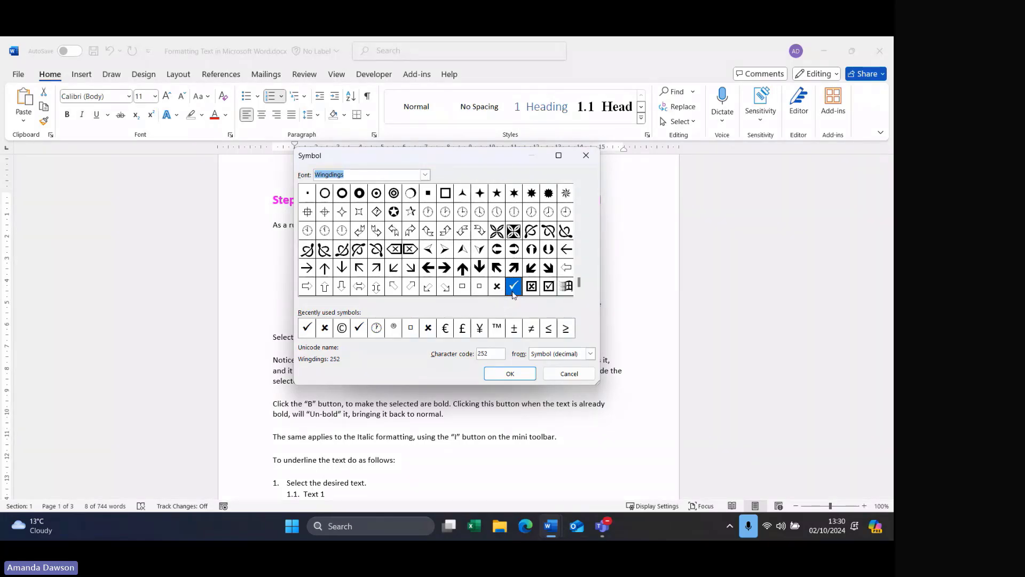
click(499, 291)
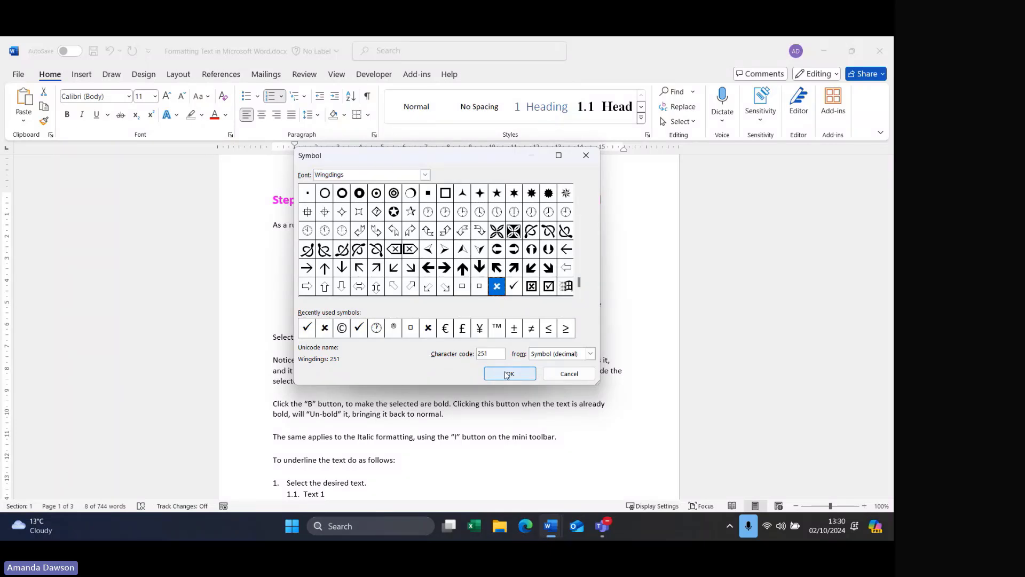
click(509, 373)
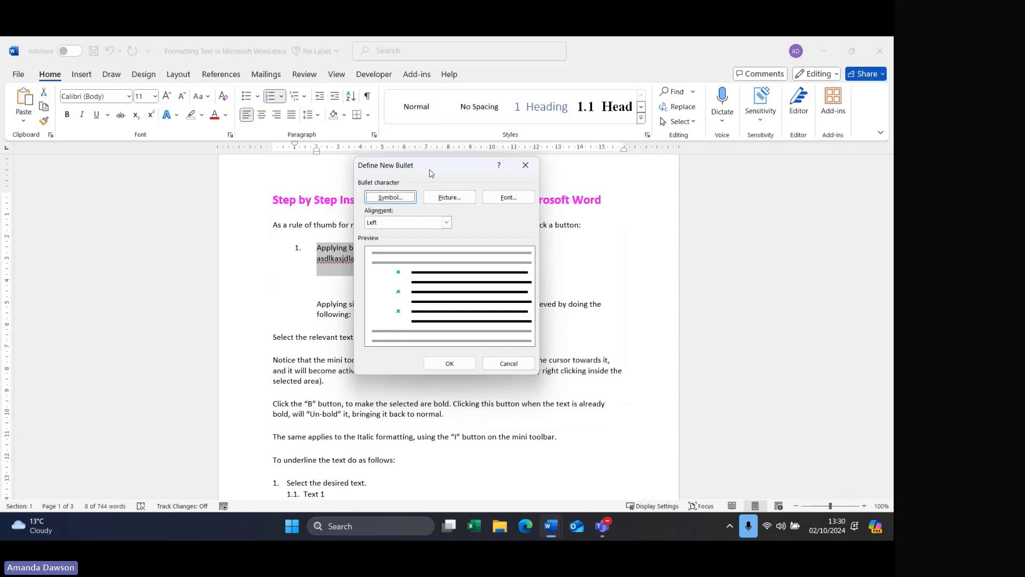
- Set the new cross bullet's font colour to red and apply it to the 'Applying bold, italic and underline' item
click(495, 201)
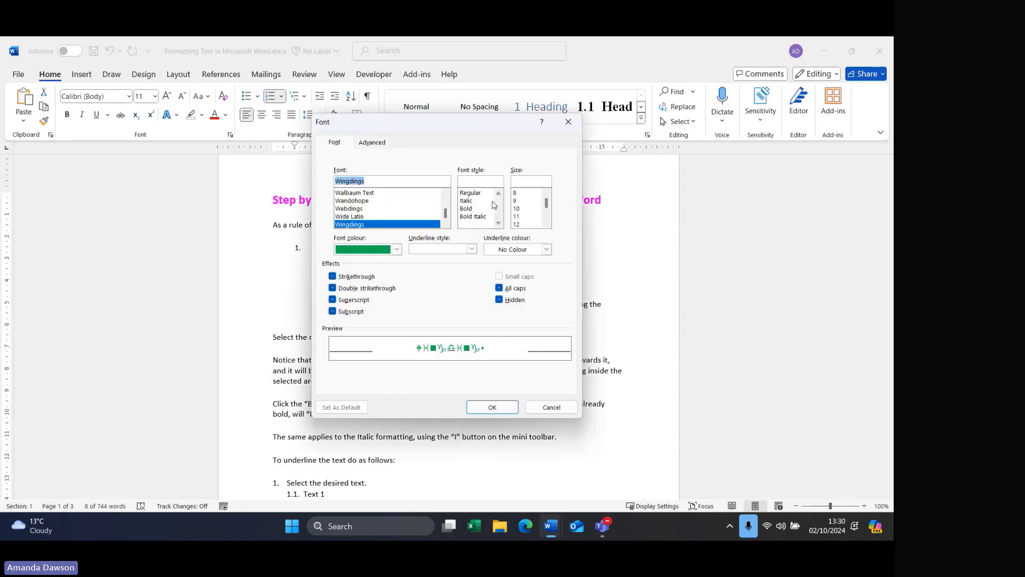
click(397, 249)
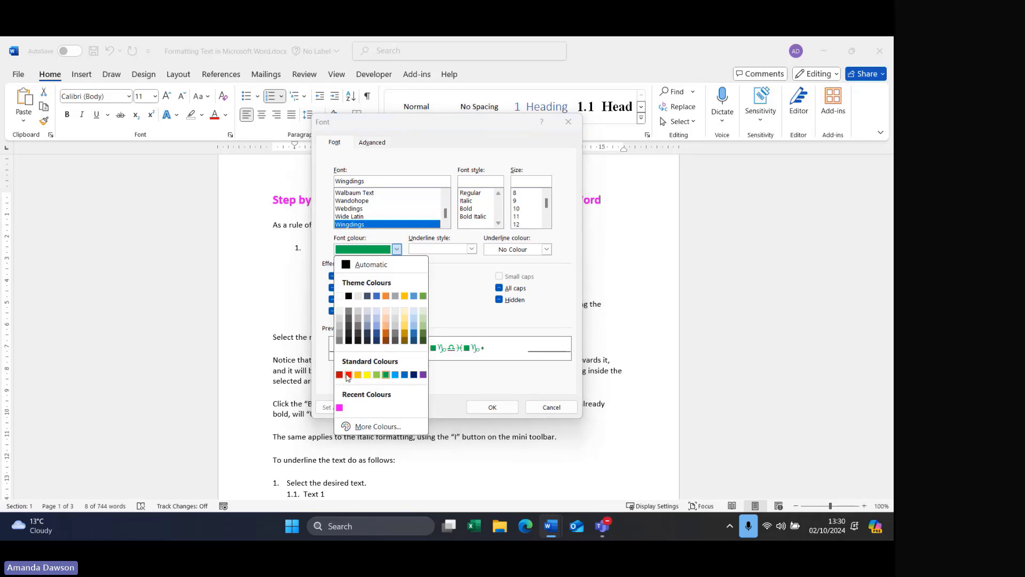
click(348, 374)
click(510, 405)
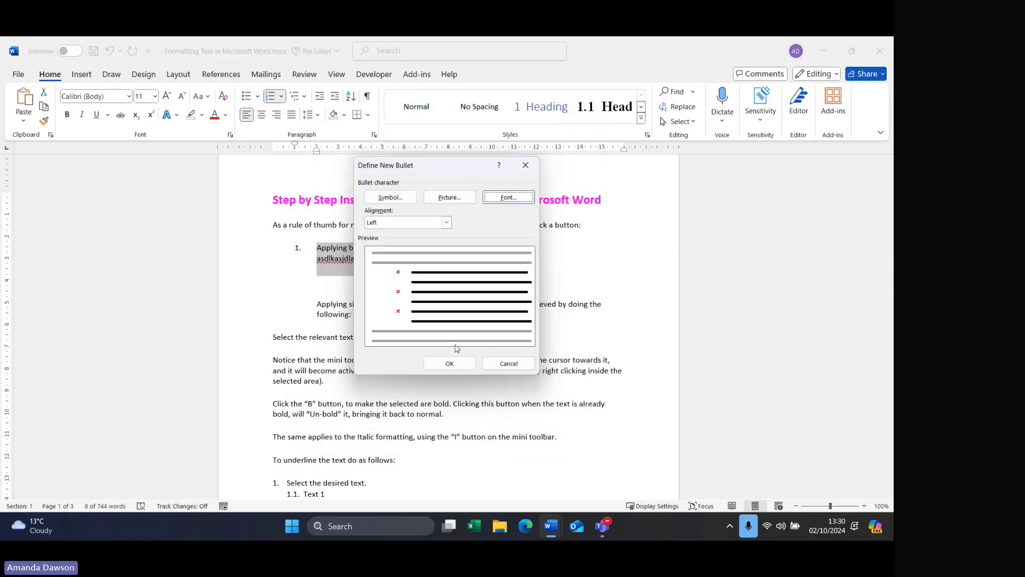
click(449, 363)
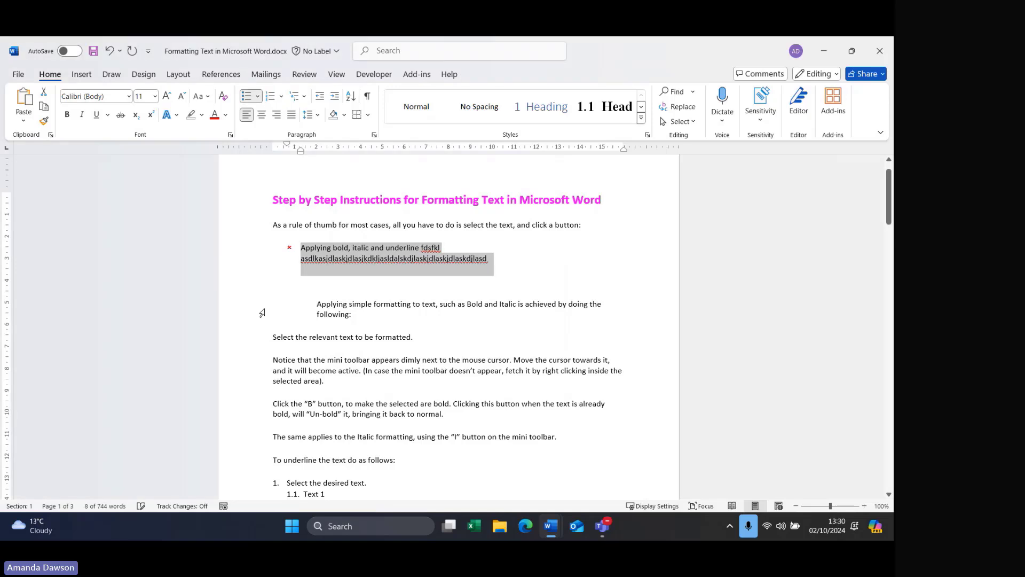
click(312, 247)
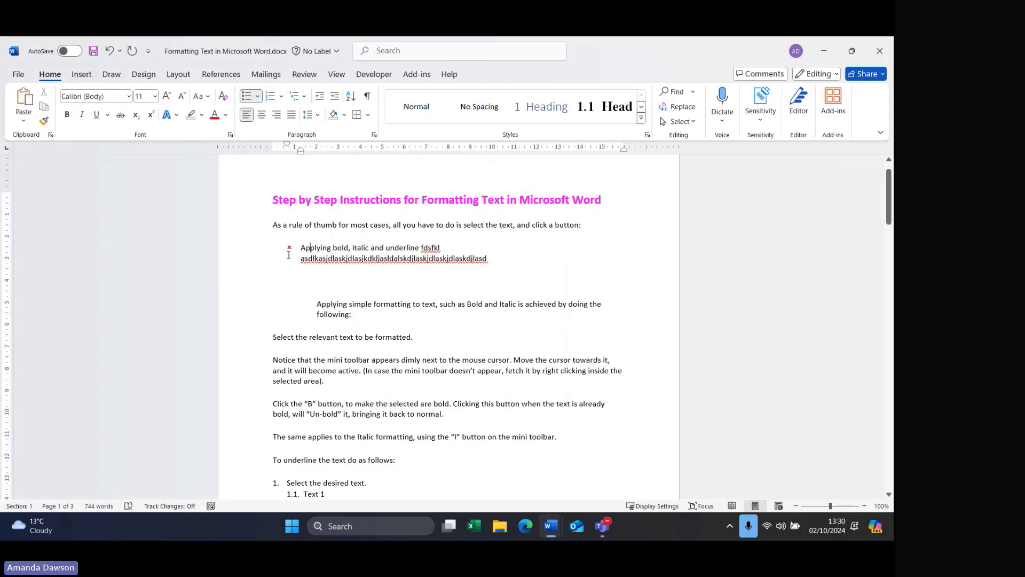
- Apply the green tick bullet to the paragraph starting 'Applying simple formatting to text'
click(328, 304)
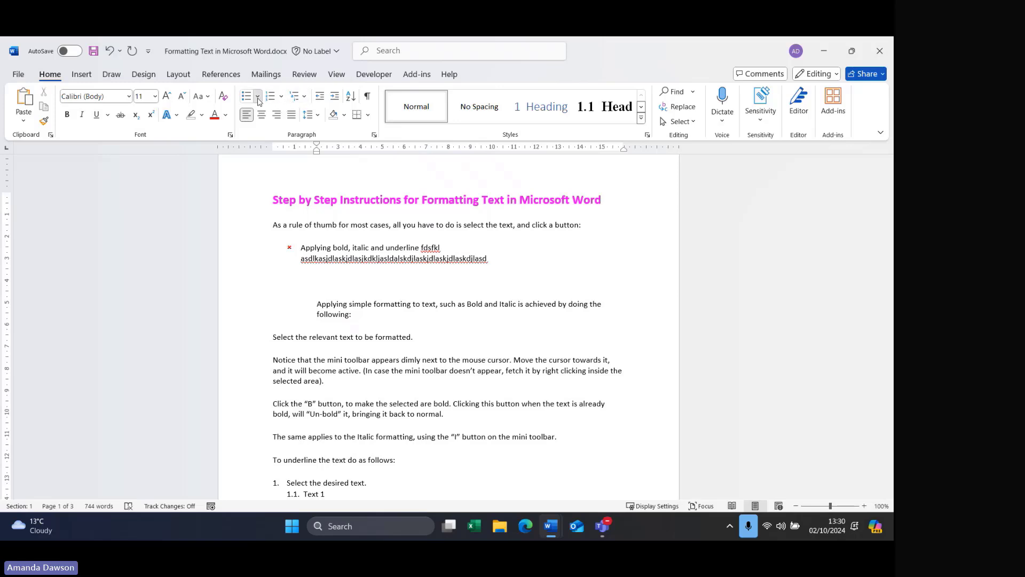
click(258, 97)
click(313, 185)
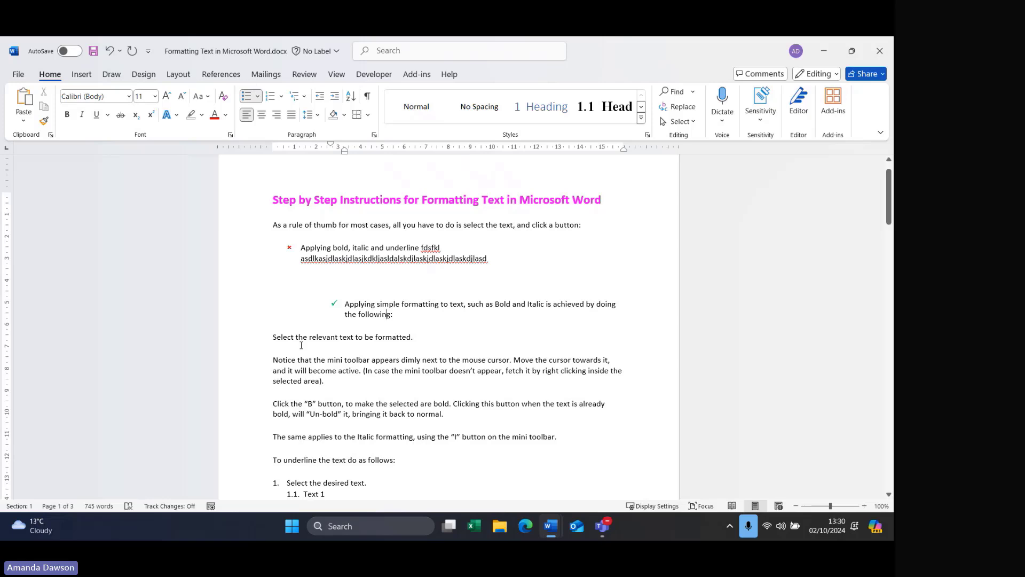
- Justify the paragraph starting 'You can also set the font to a specific size' and add a manual line break at its end
scroll(301, 345, down, 1)
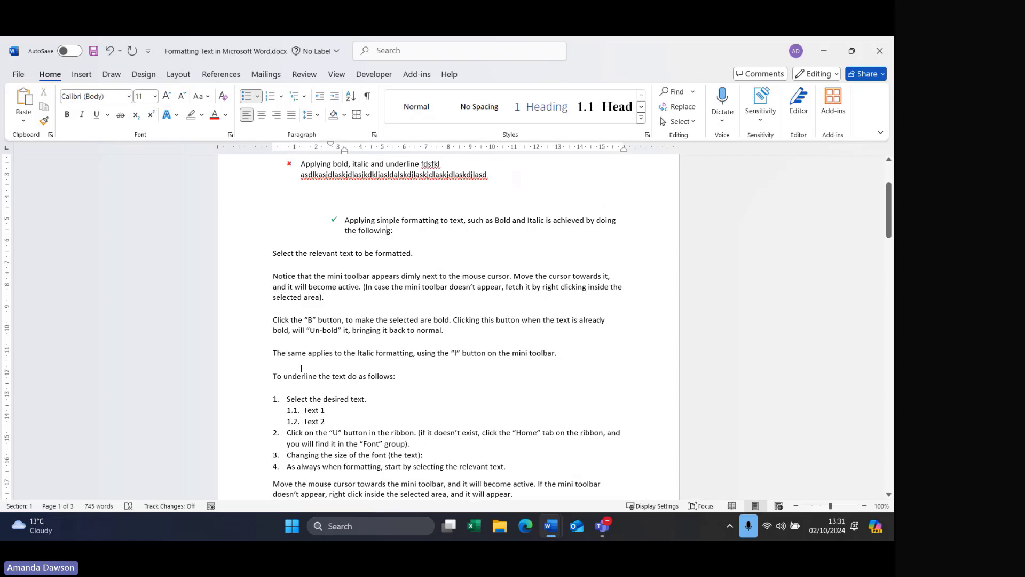
scroll(301, 369, up, 3)
scroll(301, 369, down, 10)
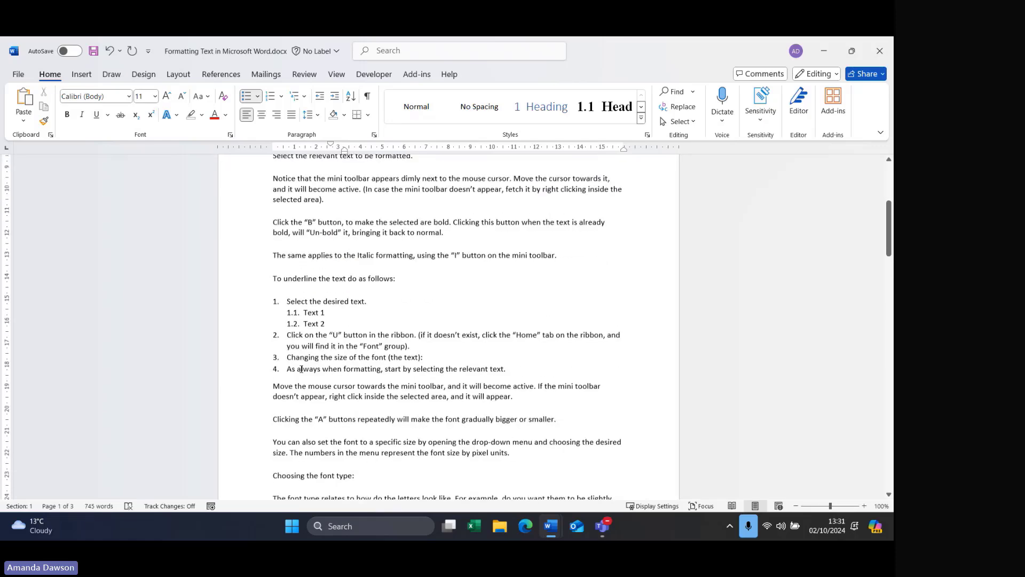
click(519, 328)
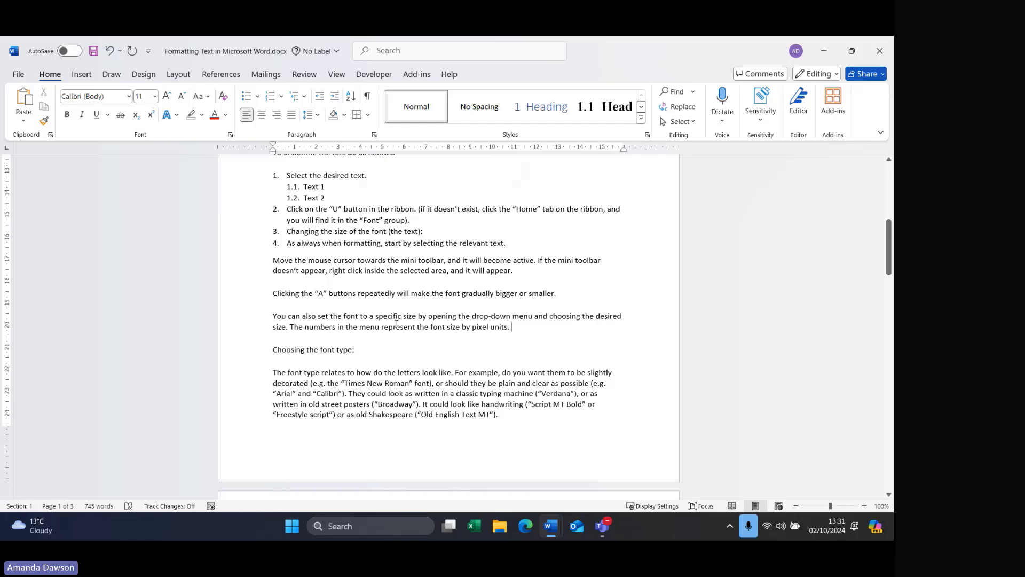
click(291, 115)
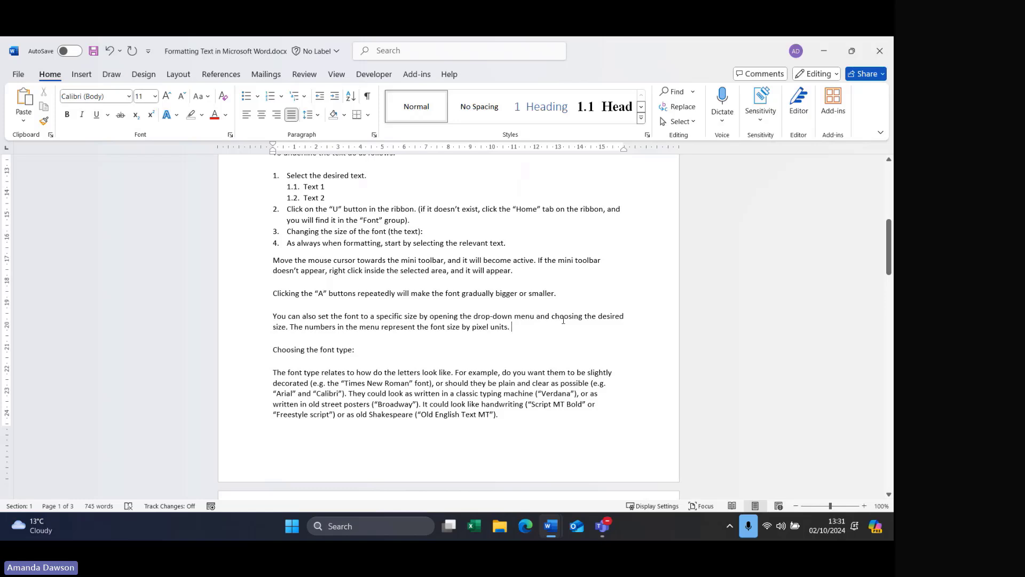
key(shift+Return)
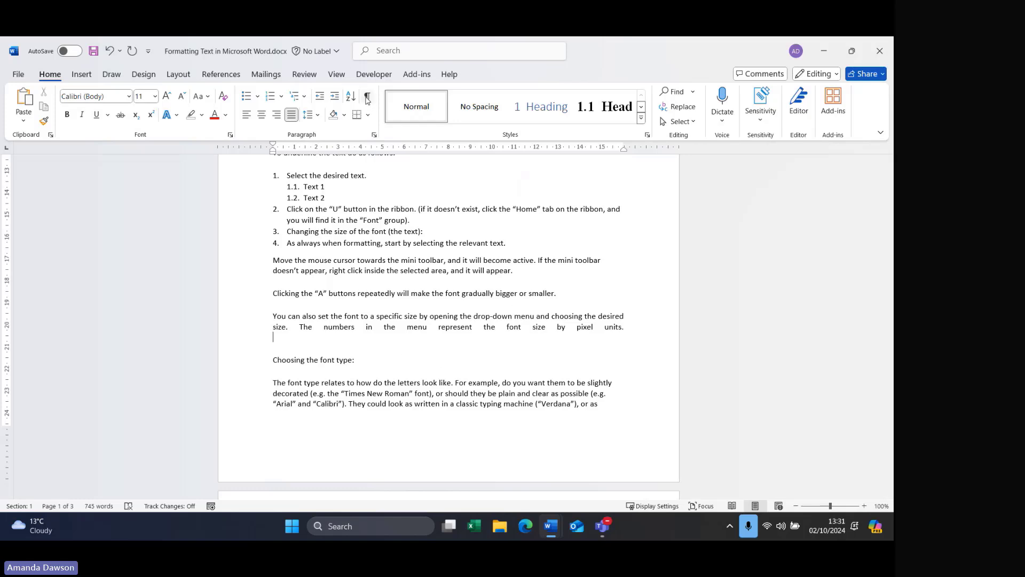
- Show the formatting marks to inspect the line break after 'pixel units.', then hide them and show them again
click(368, 97)
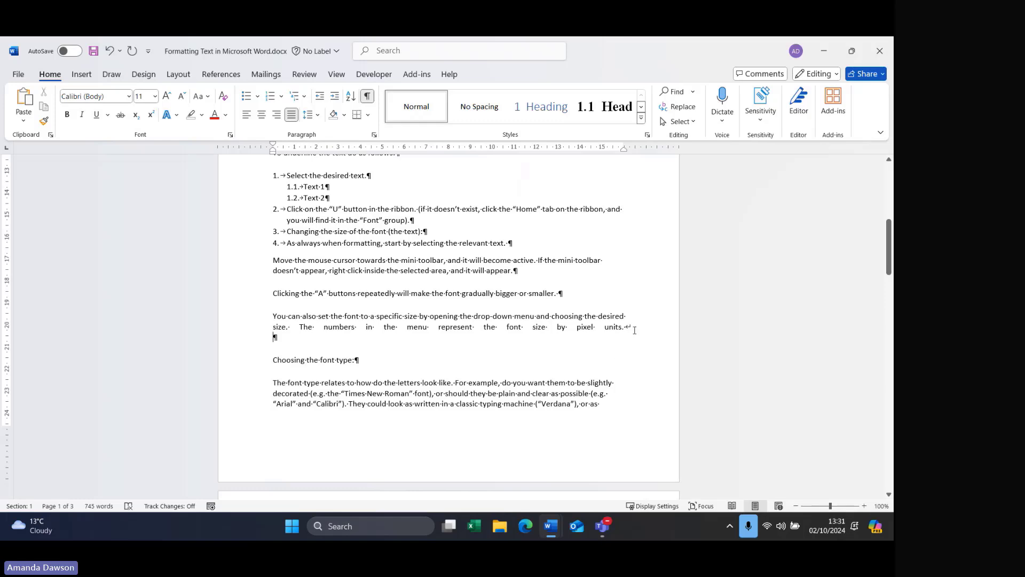
click(630, 326)
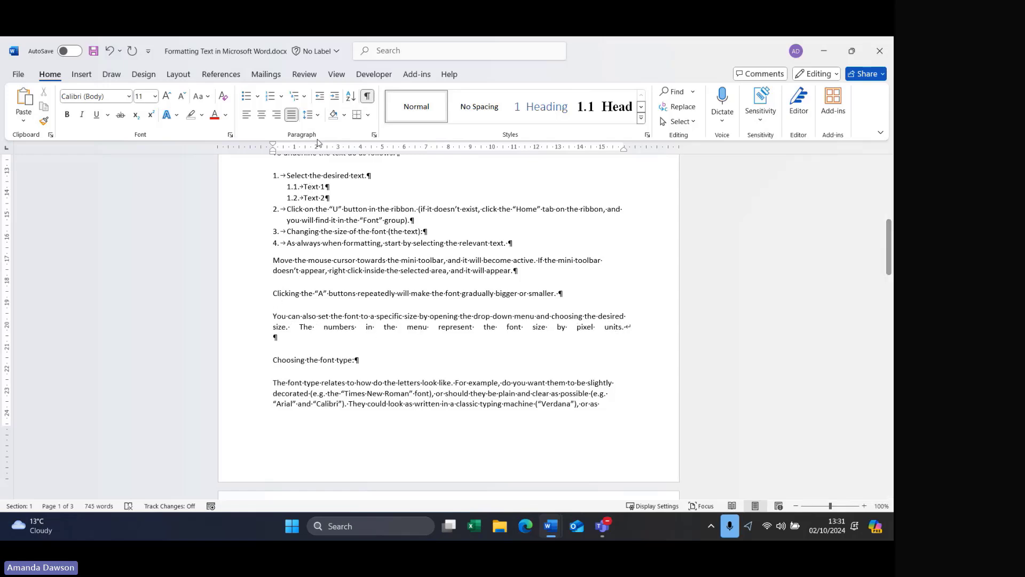
key(ctrl+shift+8)
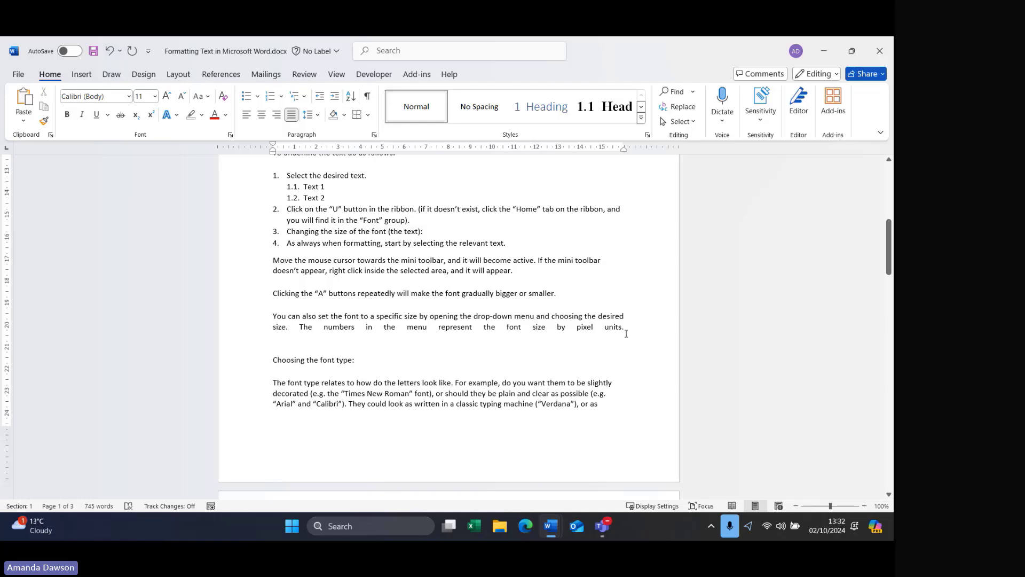
click(368, 97)
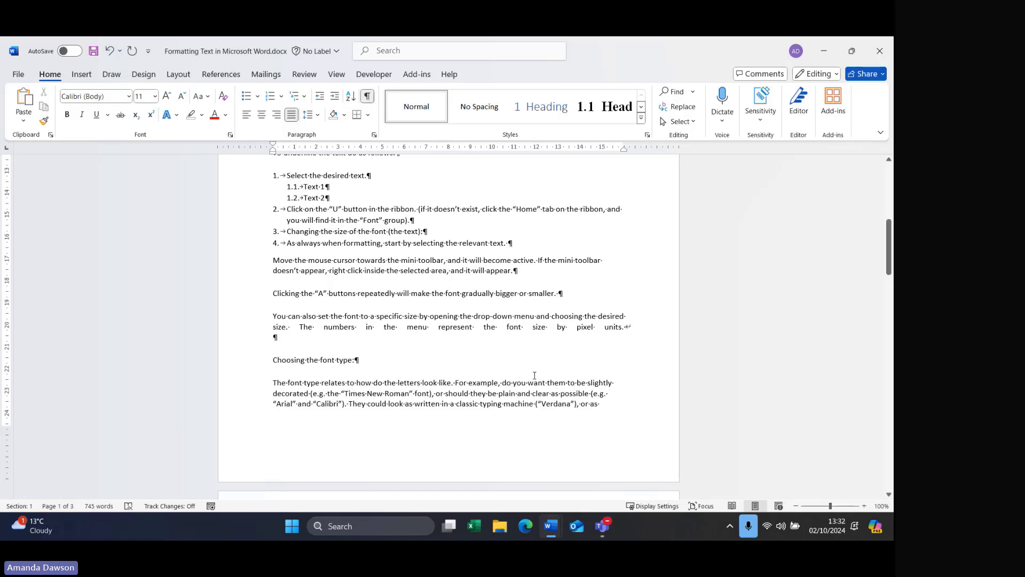
- Delete the manual line break after 'pixel units.' in the paragraph starting 'You can also set the font to a specific size'
double_click(301, 338)
drag(627, 325, 633, 327)
key(Delete)
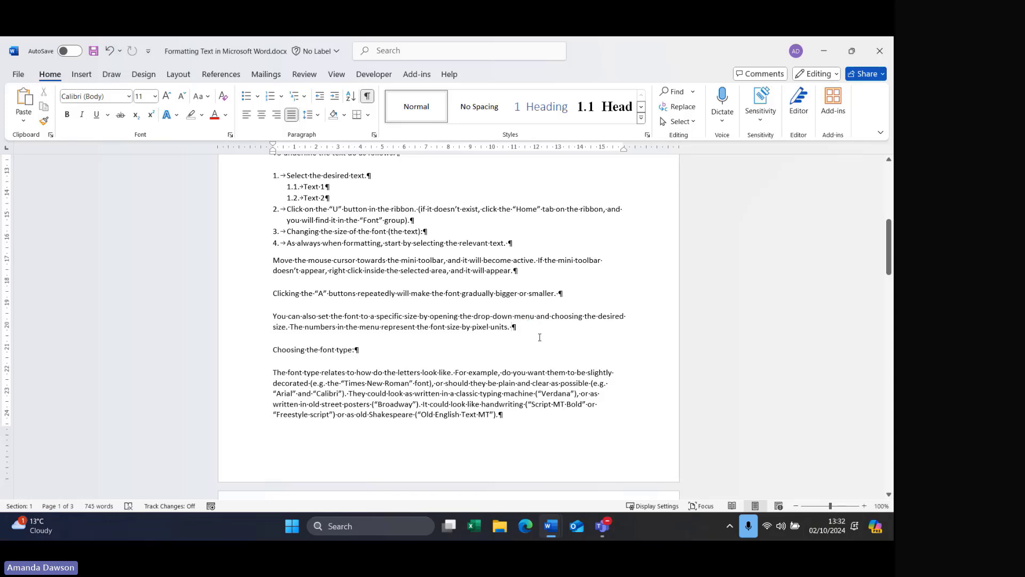
- Open the detailed border settings for the indented 'Tip:' paragraph on page 2 and try the Box and 3D settings
scroll(540, 337, up, 6)
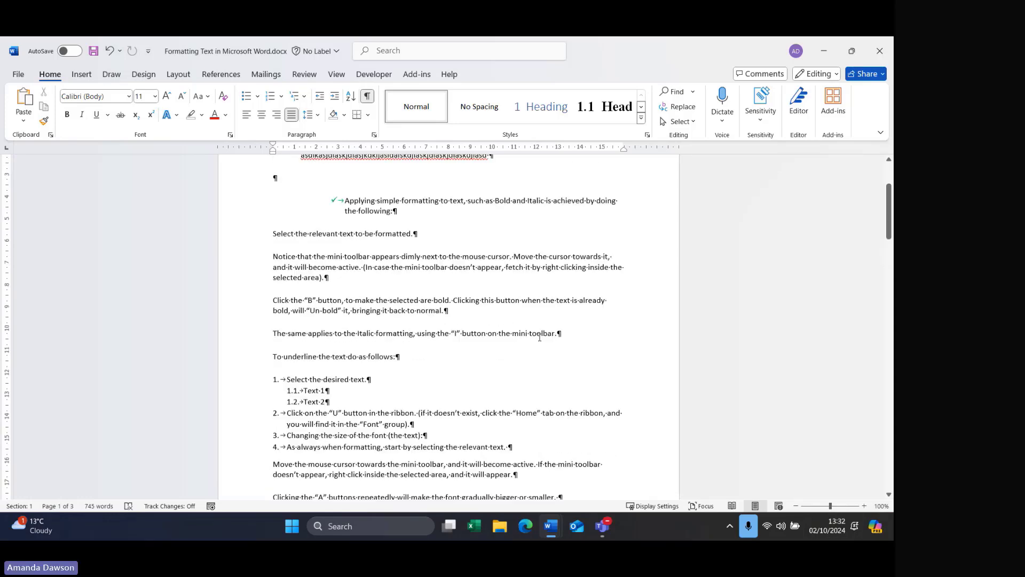
scroll(539, 337, down, 10)
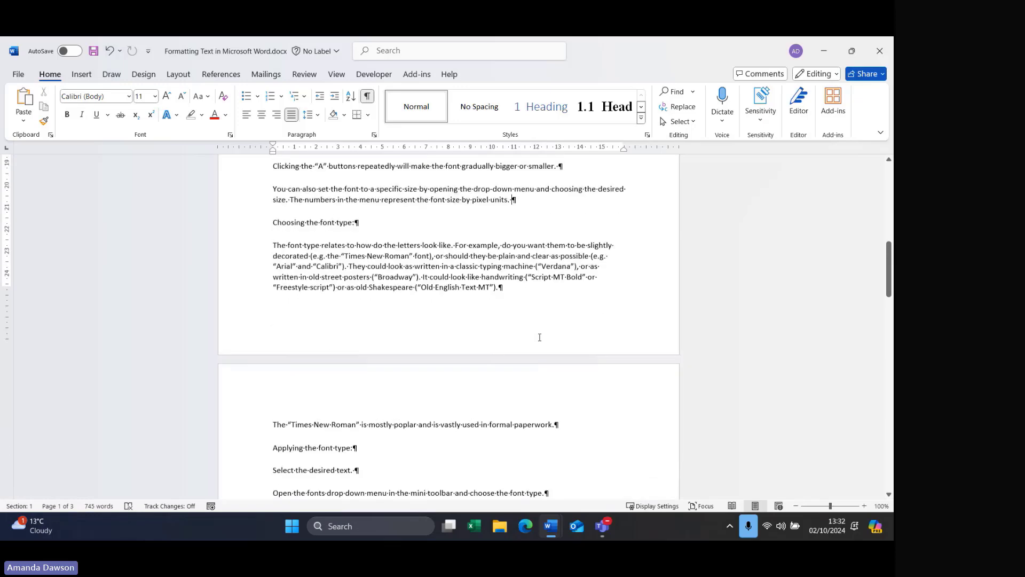
scroll(539, 337, down, 7)
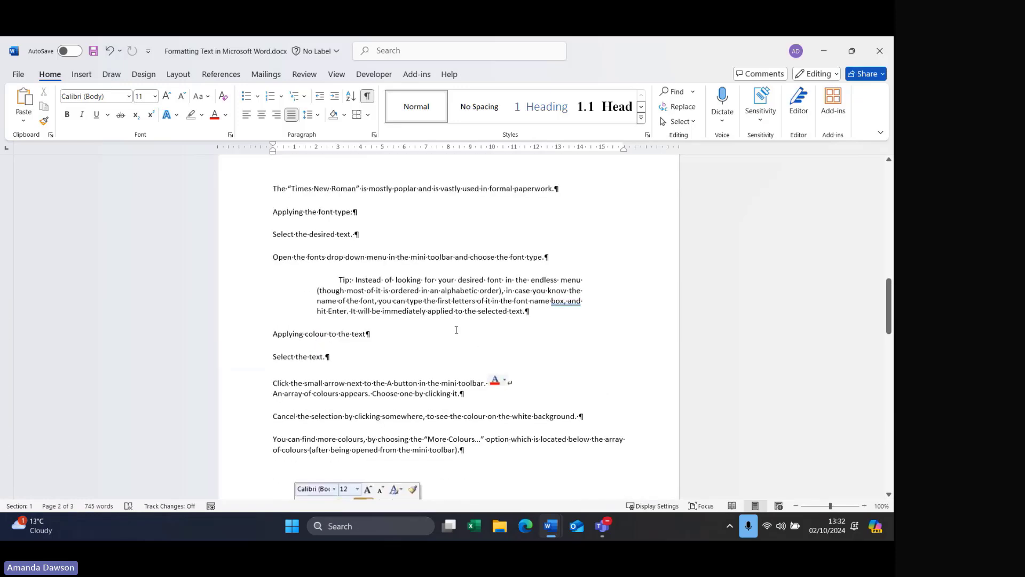
drag(554, 312, 331, 281)
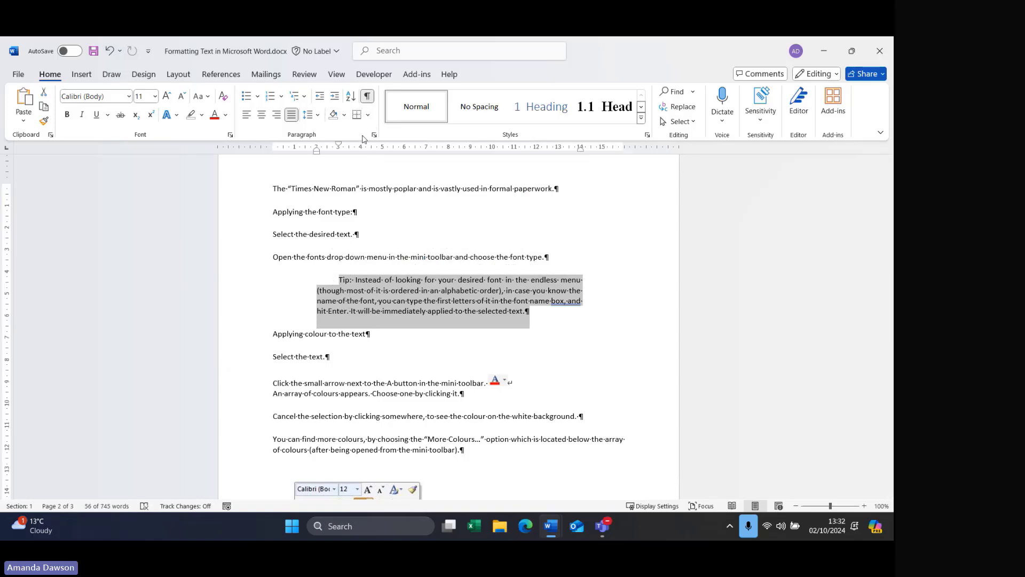
click(368, 115)
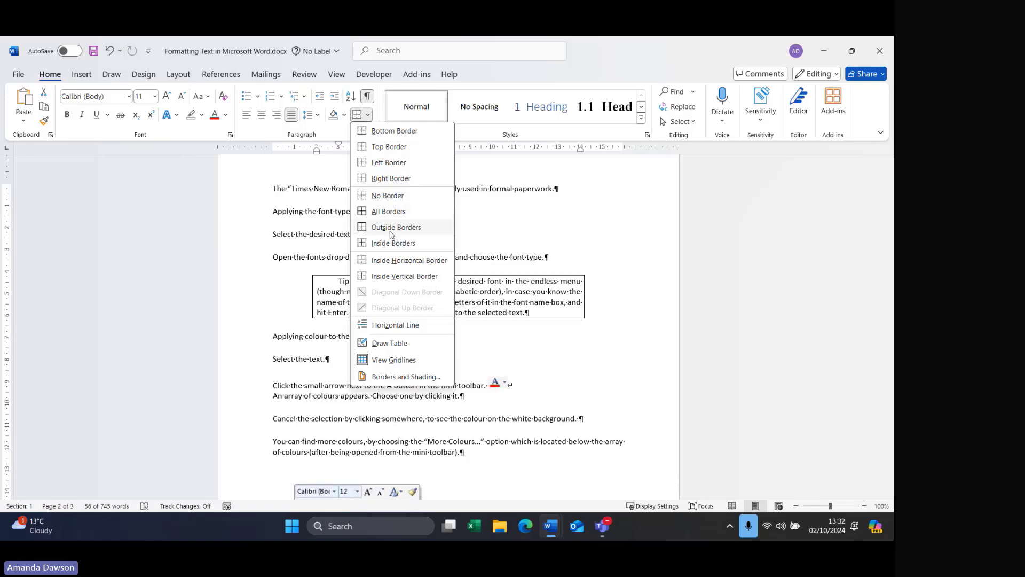
click(395, 377)
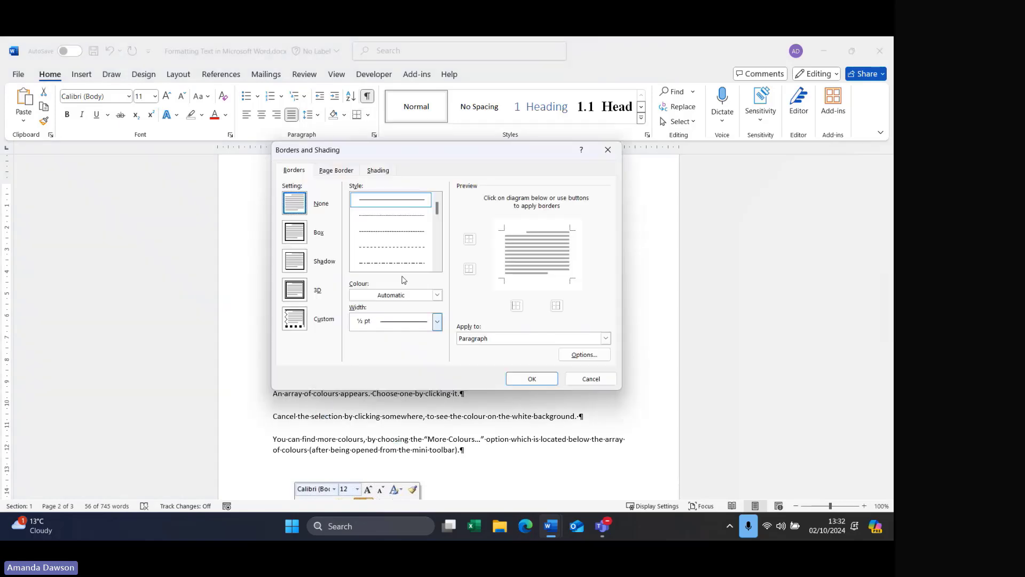
mouse_move(368, 153)
mouse_down()
mouse_move(504, 195)
mouse_move(680, 143)
mouse_move(602, 136)
mouse_up()
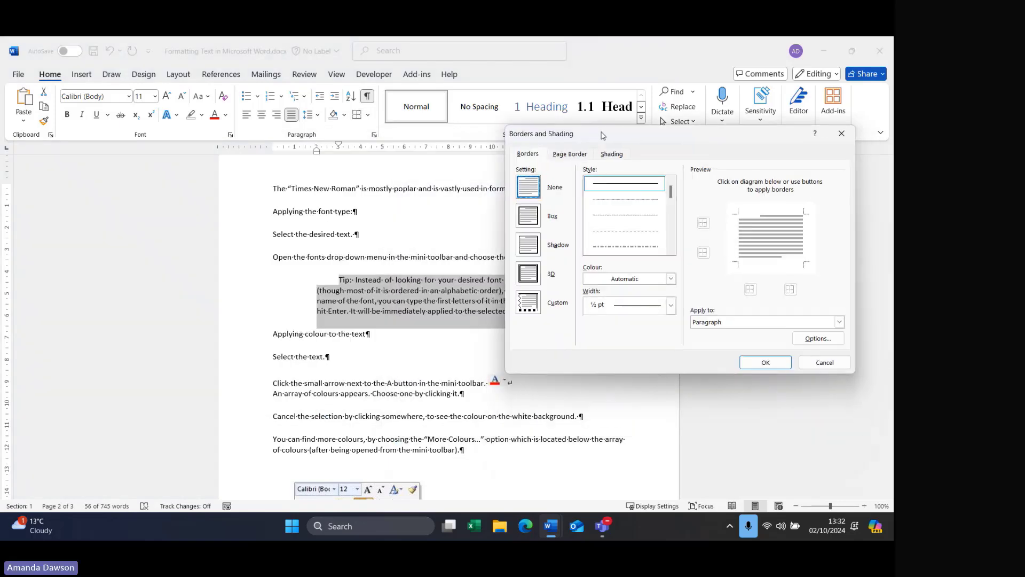
click(529, 220)
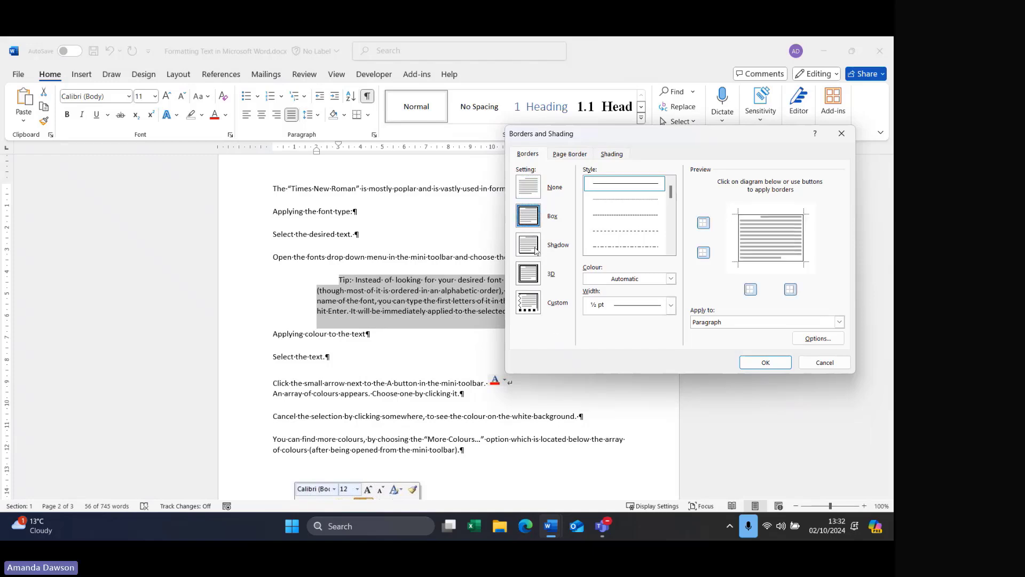
click(530, 272)
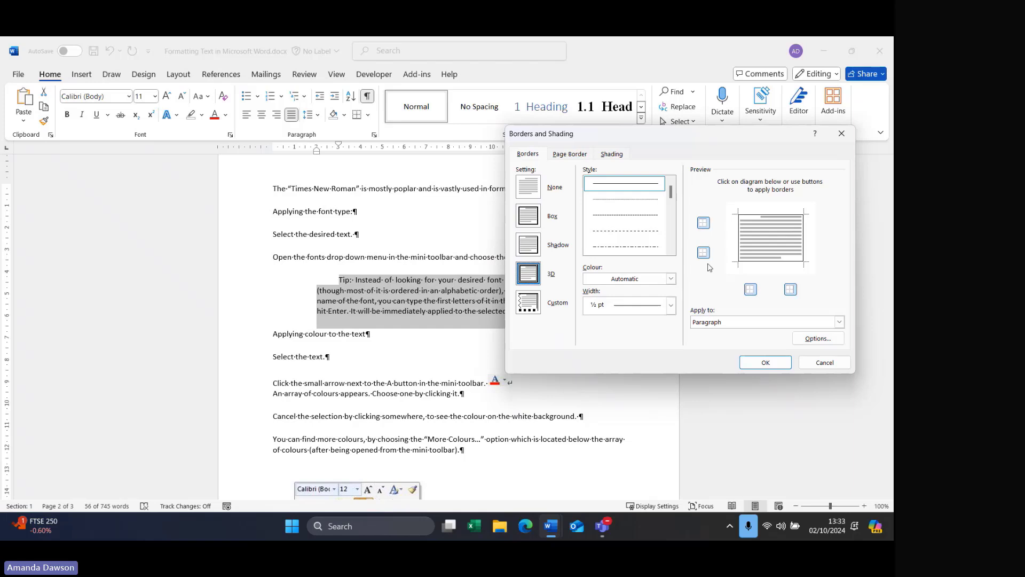
- Customise the 'Tip:' paragraph's border with a 3 pt compound line in theme blue on its top, bottom and right edges
click(703, 224)
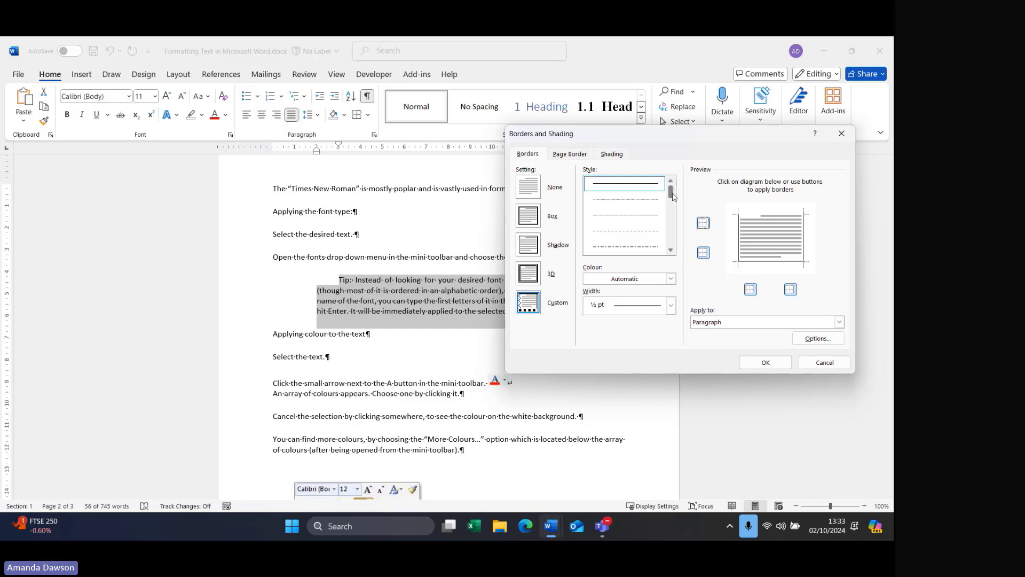
drag(673, 194, 671, 210)
click(645, 201)
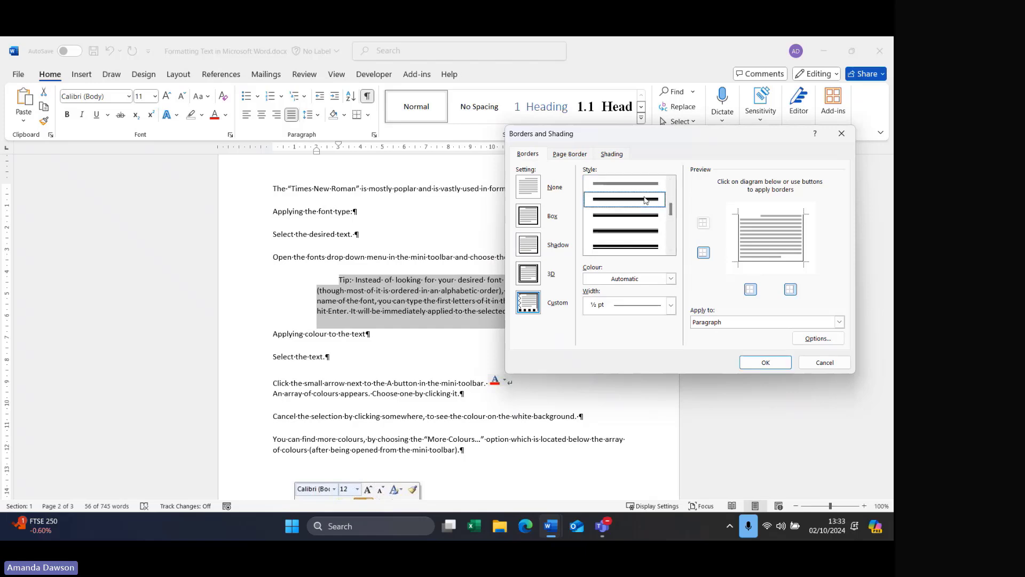
click(671, 279)
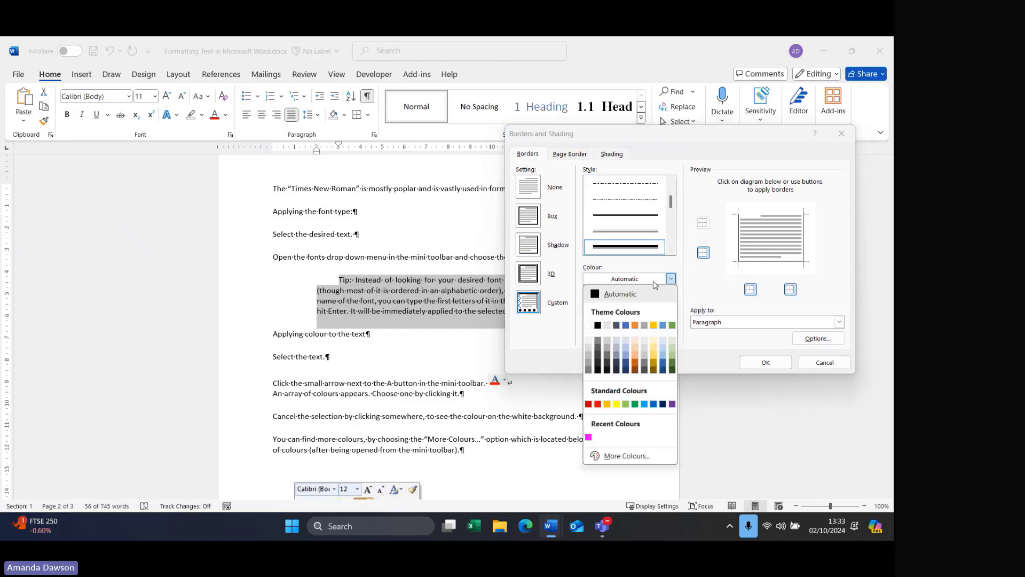
click(625, 325)
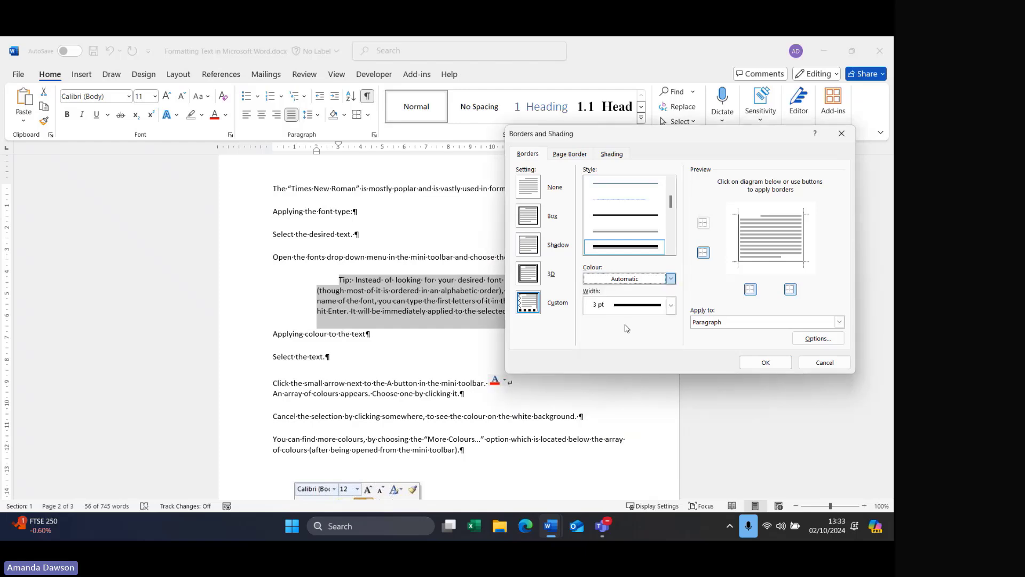
click(703, 224)
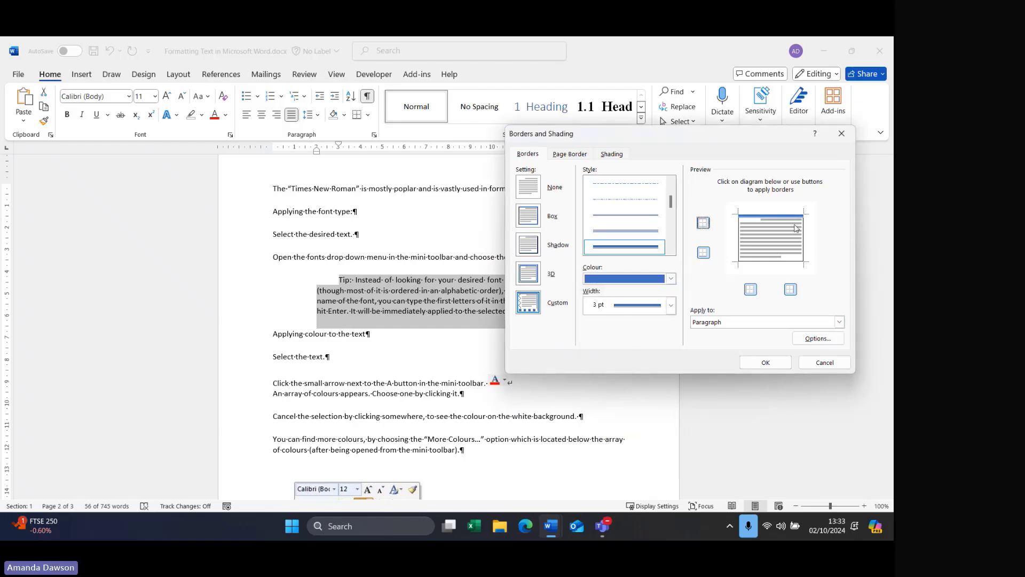
click(703, 253)
click(793, 294)
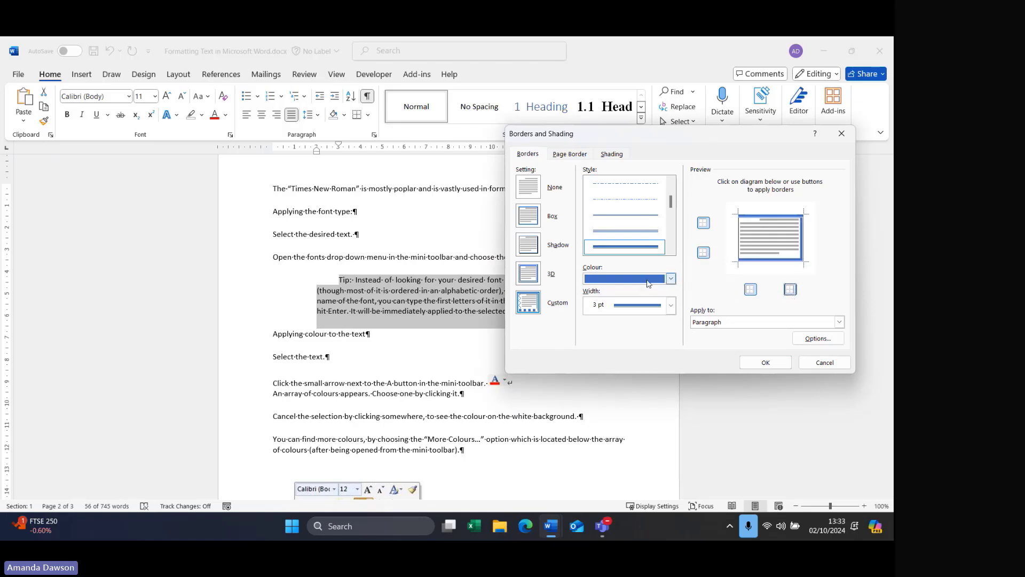
- Set the 'Tip:' paragraph's left border to a grey 3 pt line and apply the custom borders to the paragraph
click(672, 279)
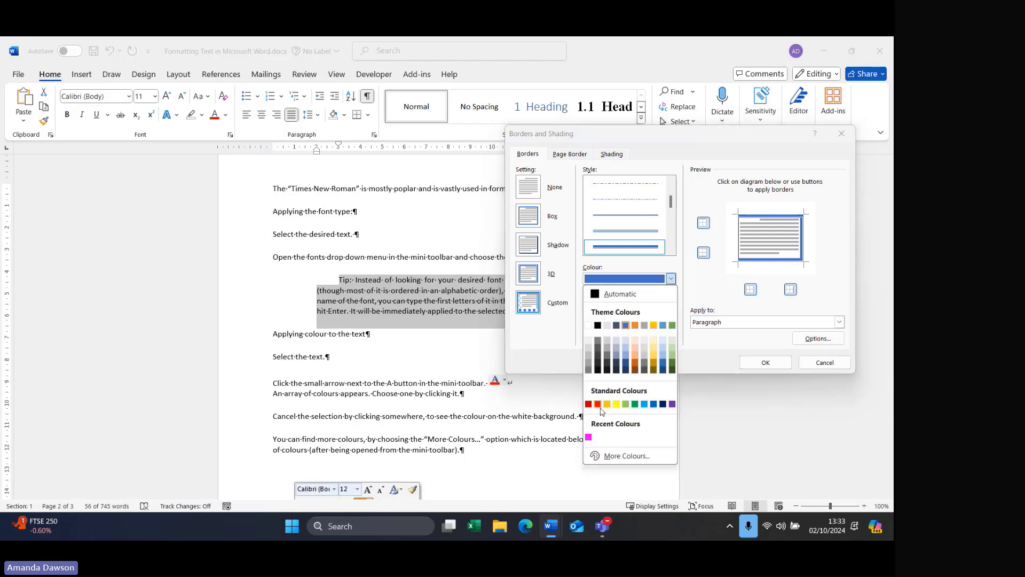
click(645, 326)
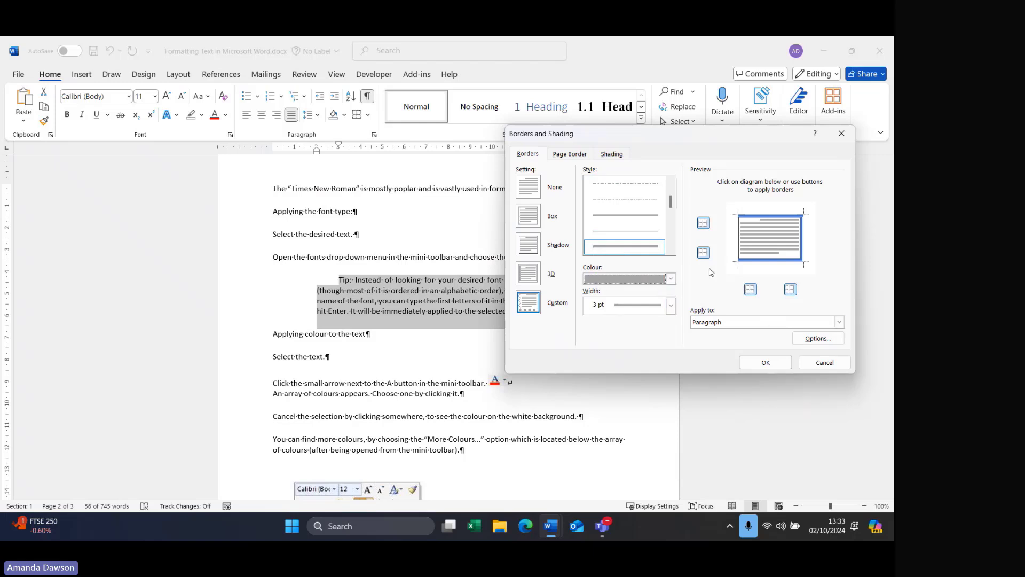
click(752, 292)
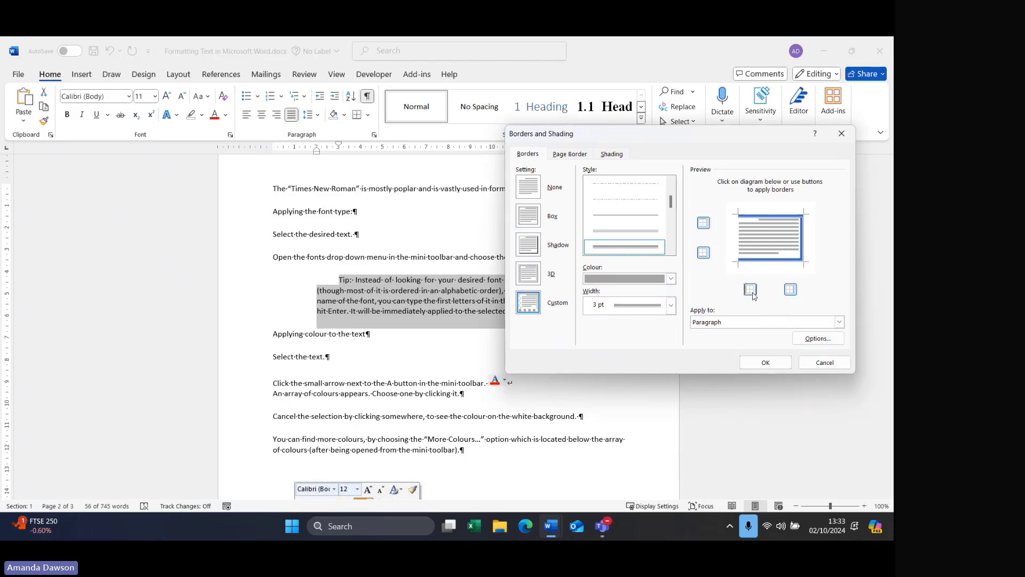
click(752, 292)
click(840, 322)
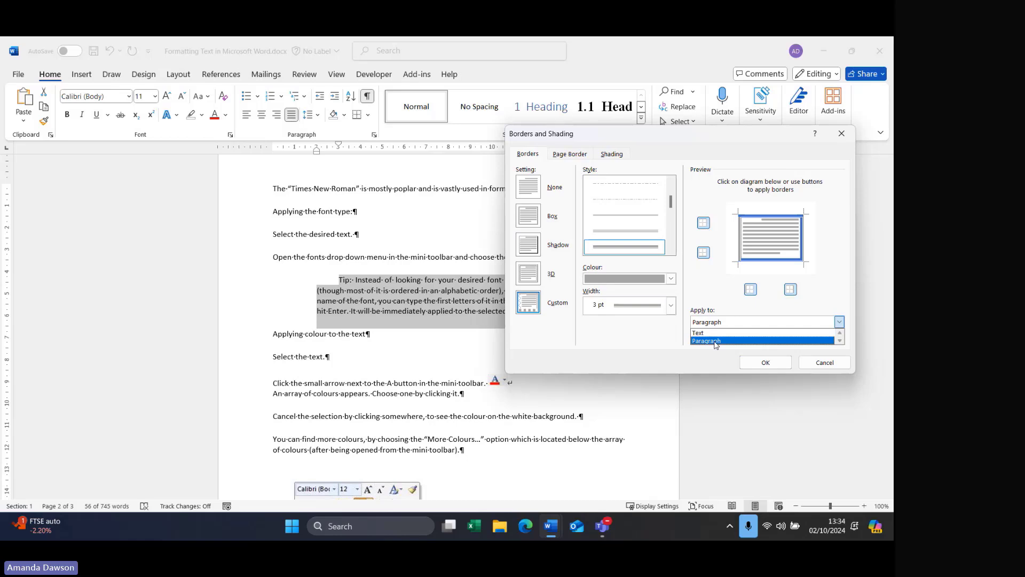
click(717, 342)
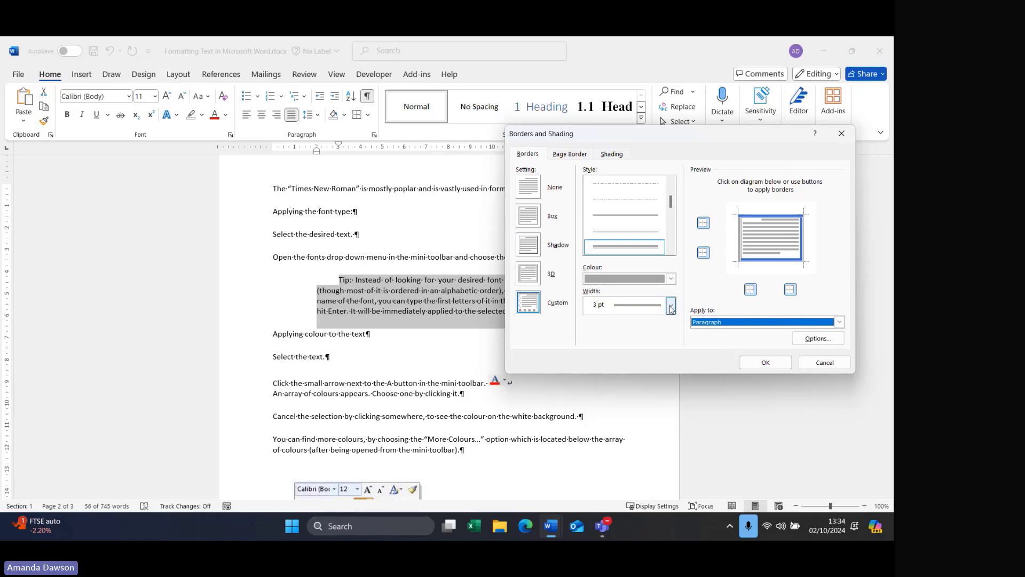
click(783, 365)
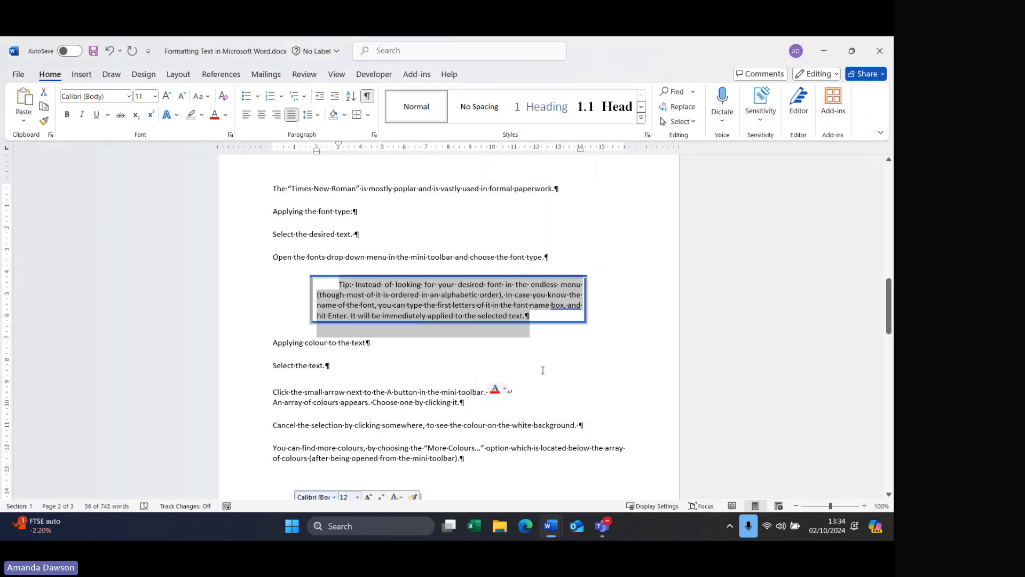
click(495, 402)
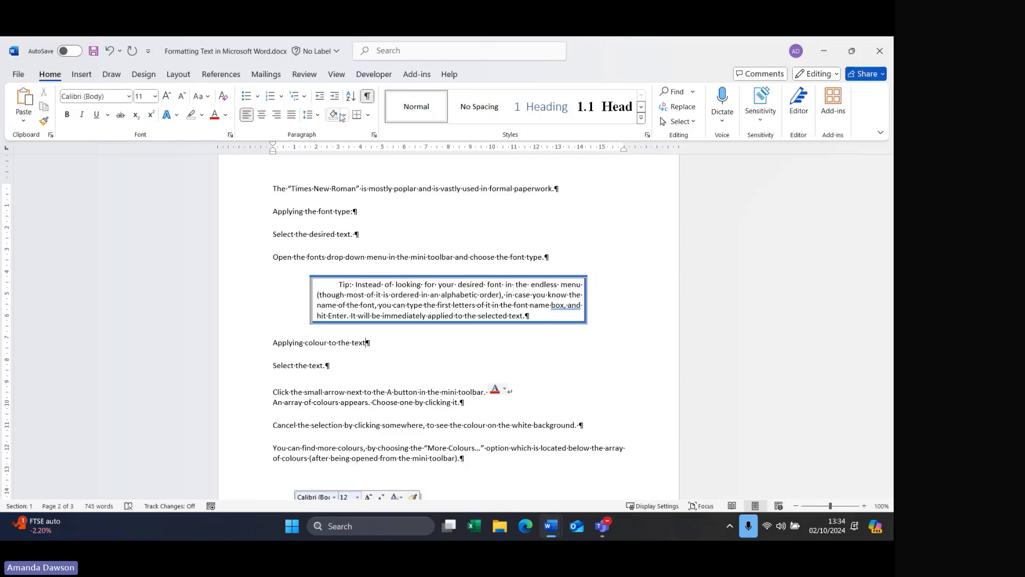
- Preview Blue, Accent 1 shading on the paragraph starting 'The font type relates' without applying it
click(345, 115)
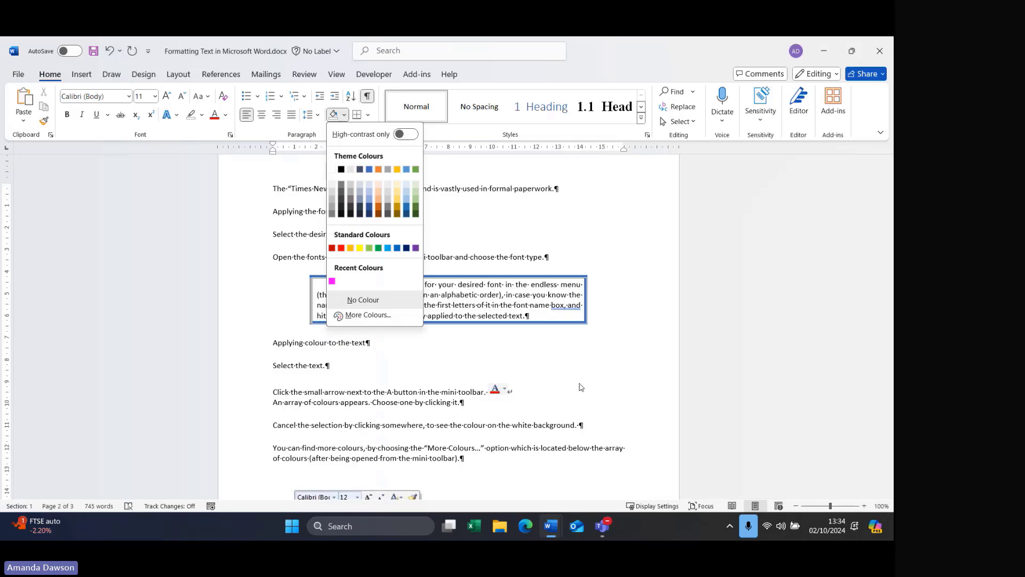
click(474, 424)
scroll(347, 367, up, 10)
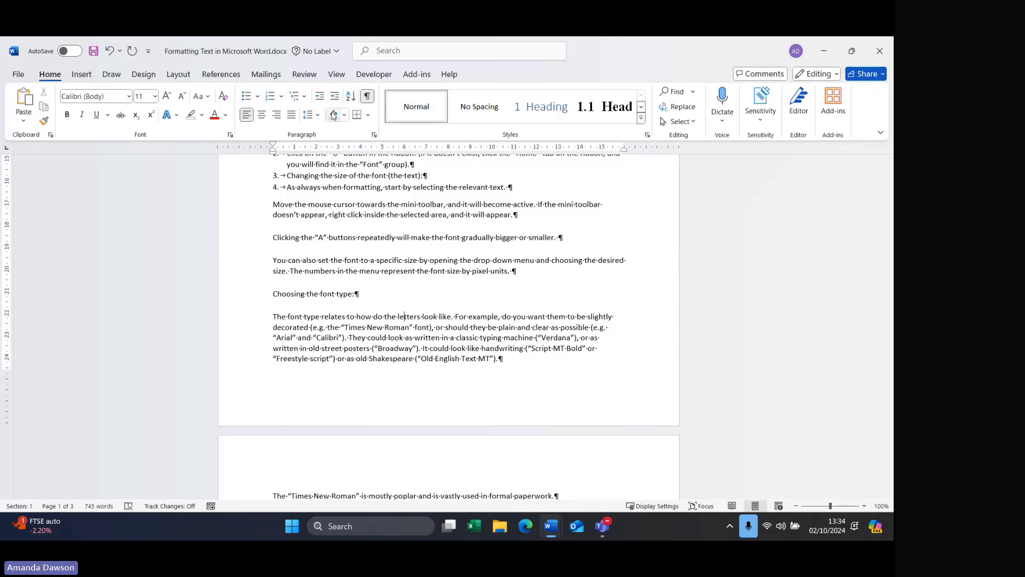
click(344, 114)
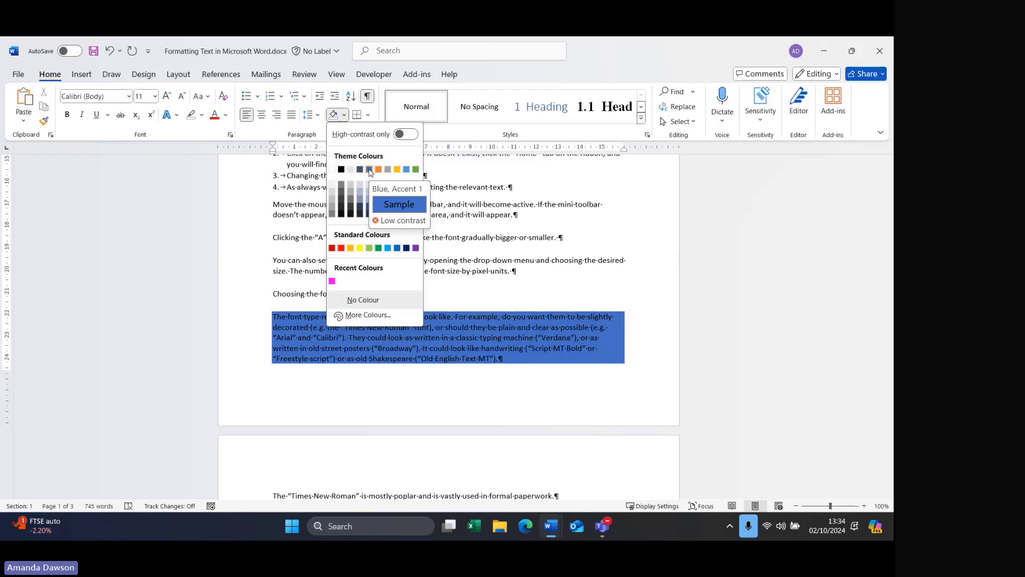
click(523, 358)
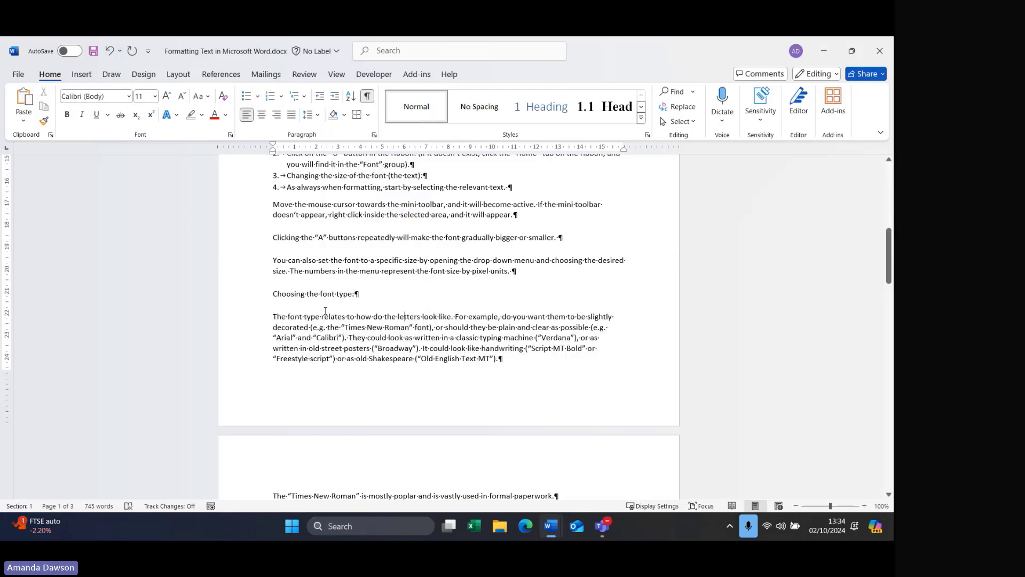
- Shade only the word 'relates' under 'Choosing the font type:' with a gold theme fill applied to text
drag(322, 316, 342, 317)
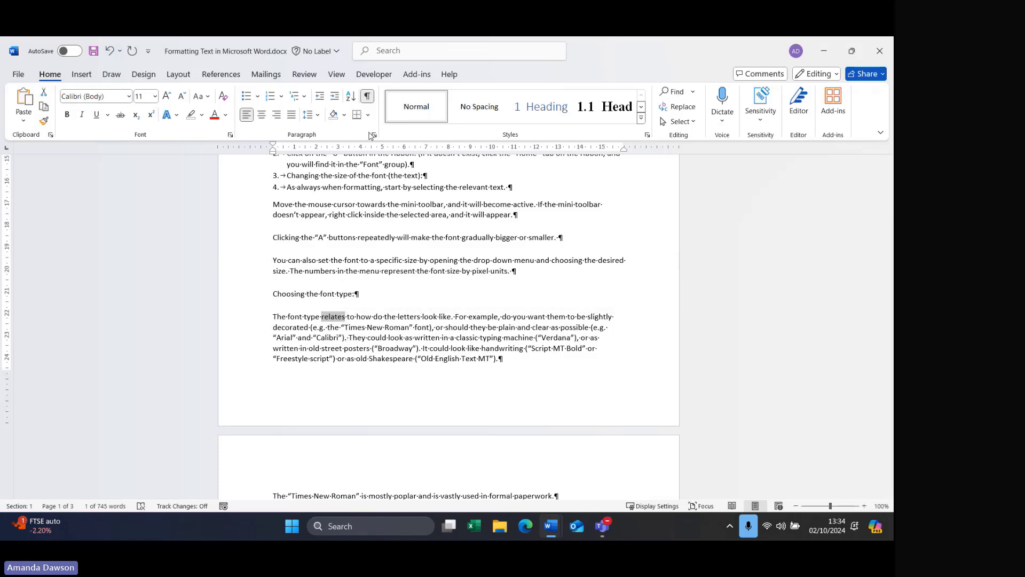
click(367, 115)
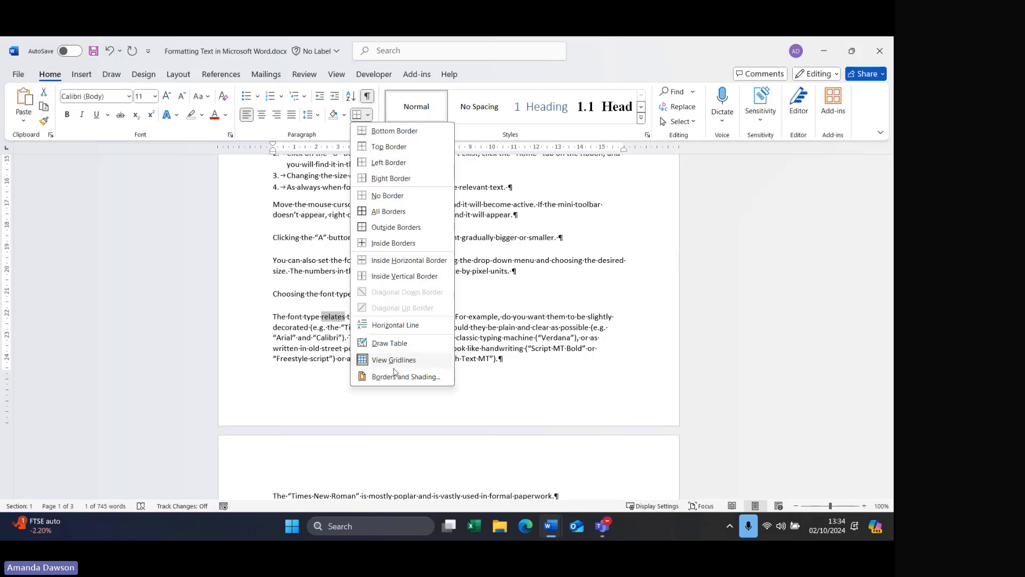
click(396, 376)
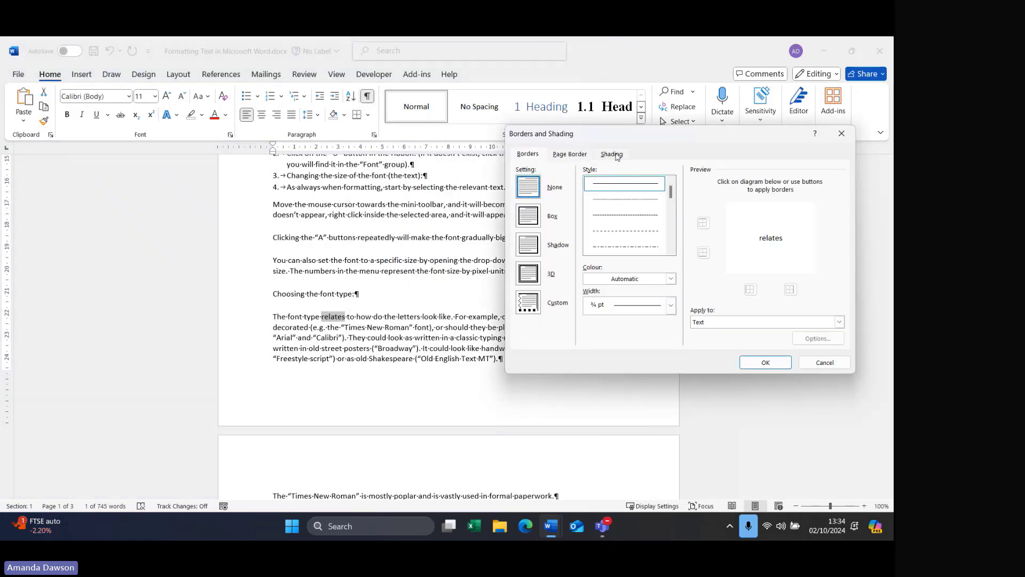
click(617, 155)
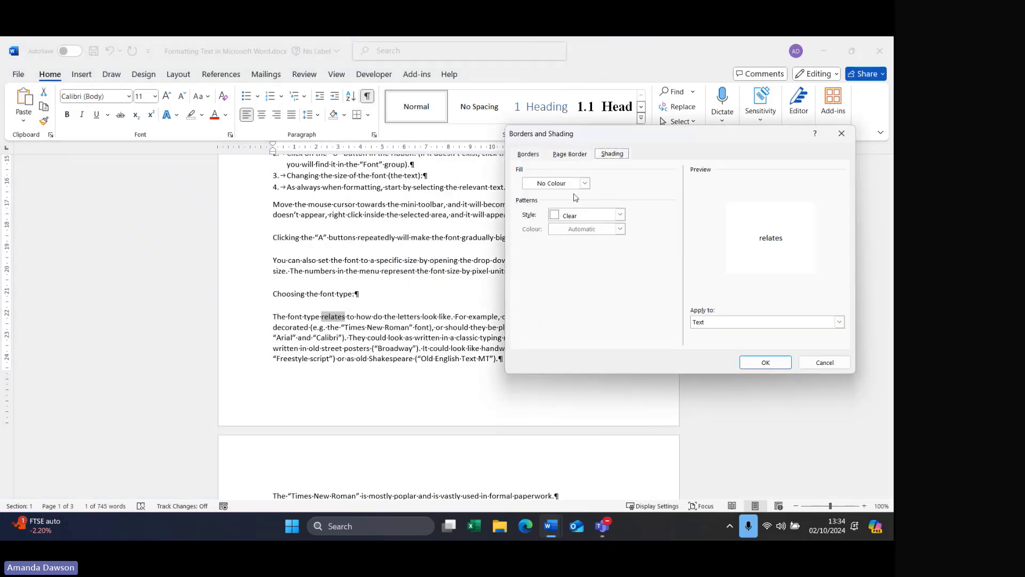
click(560, 185)
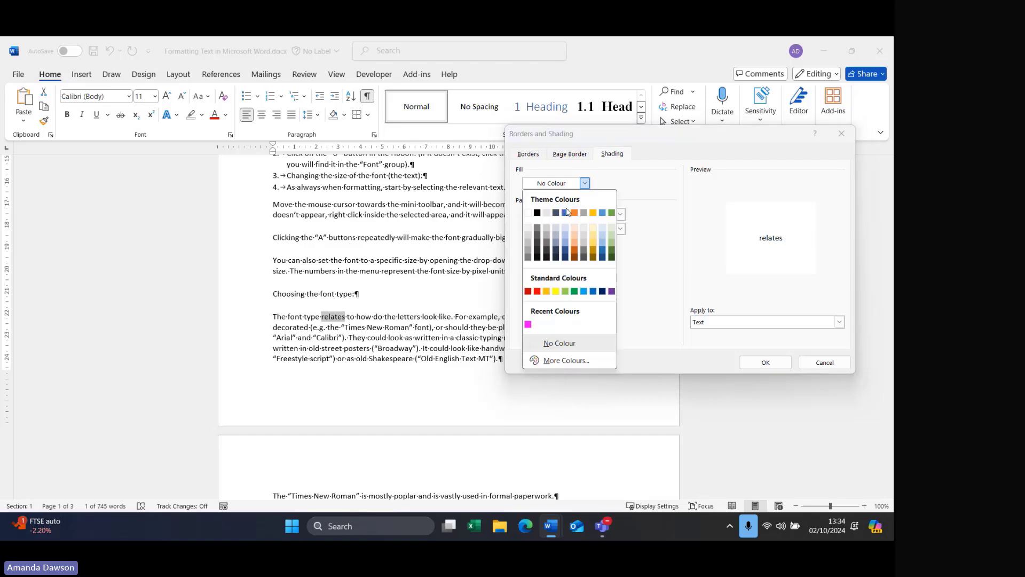
click(594, 213)
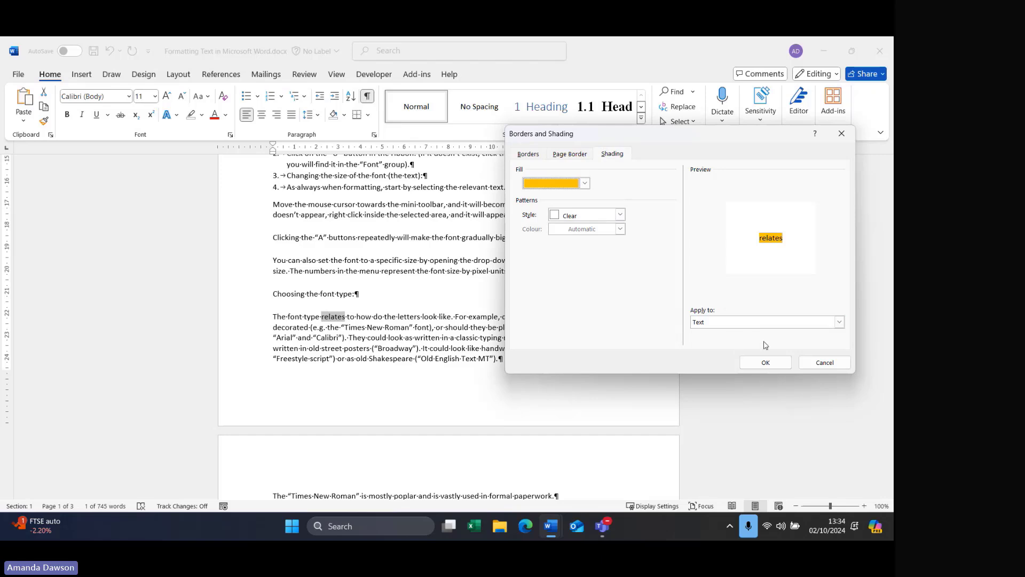
click(766, 362)
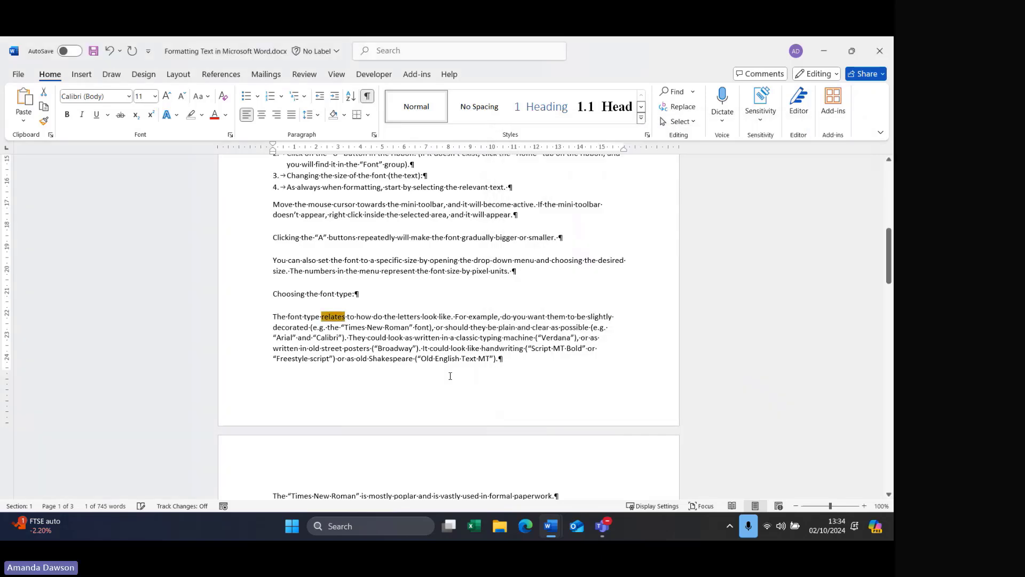
click(376, 332)
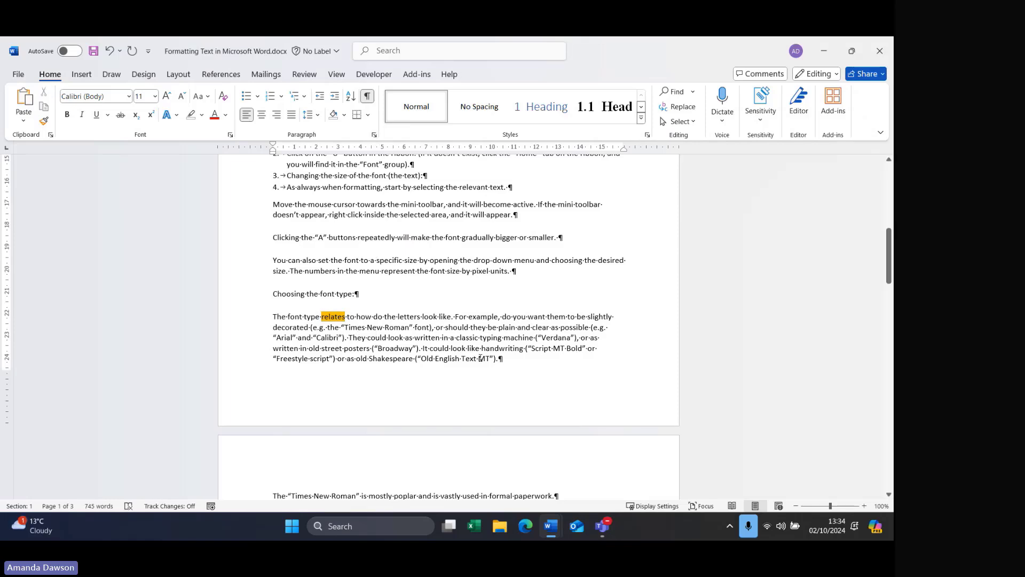
click(343, 116)
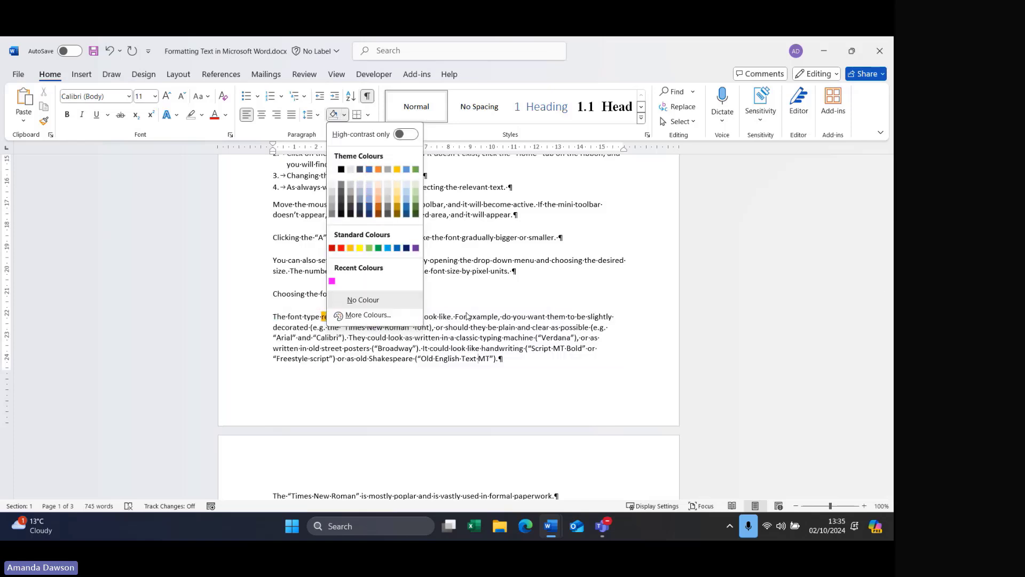
click(483, 359)
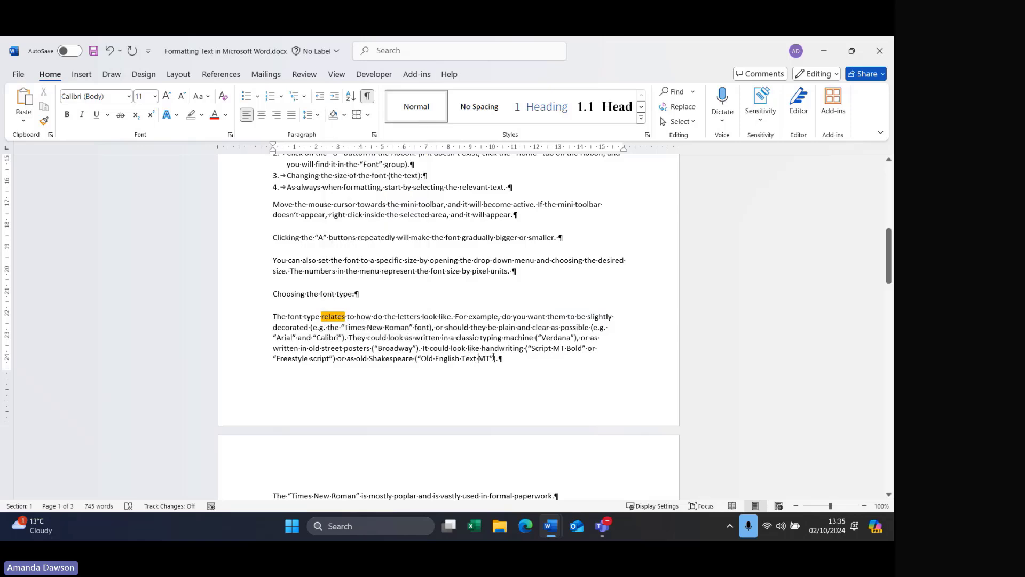
- Add a box page border to only the first page of this section
click(367, 116)
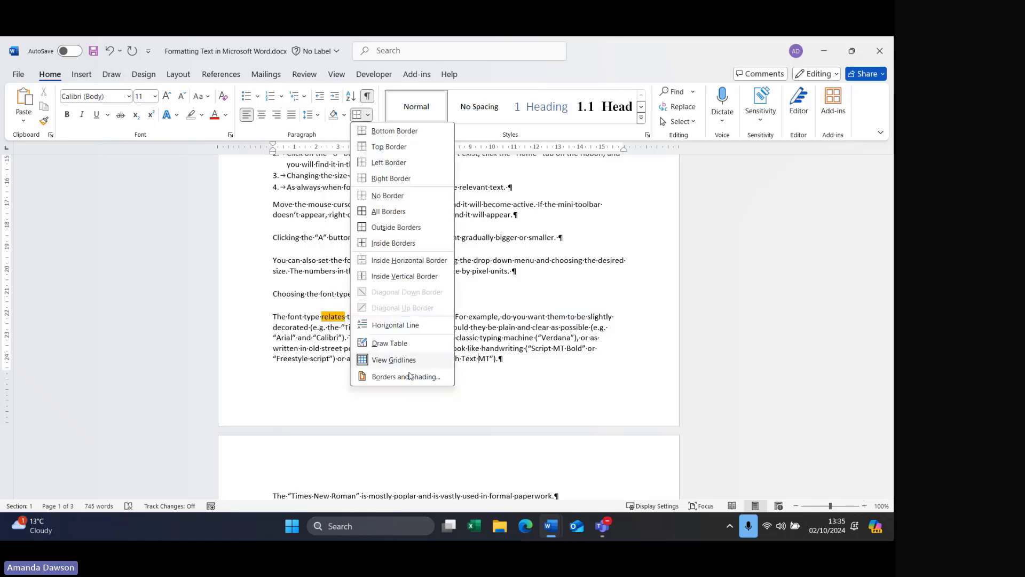
click(443, 376)
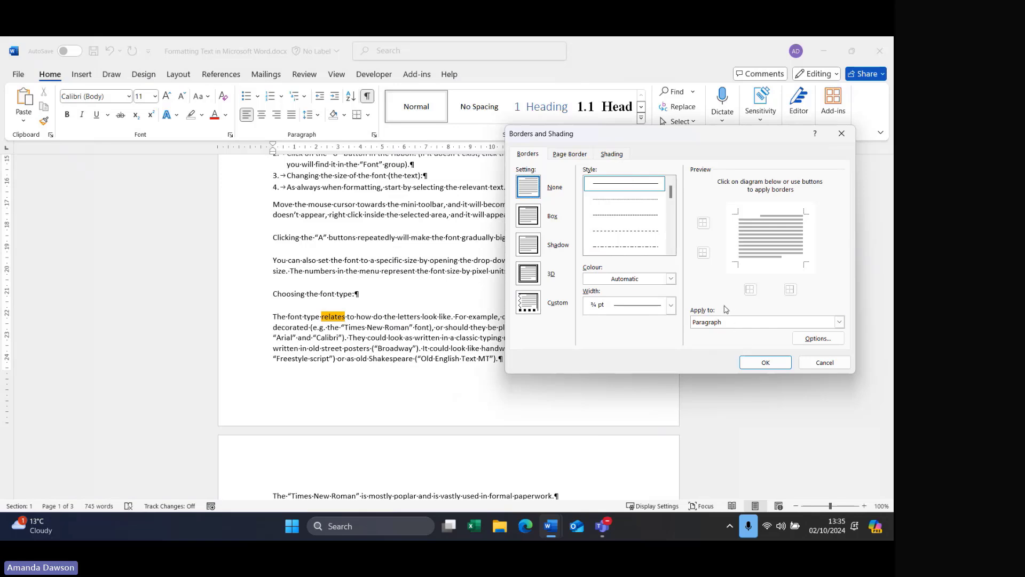
click(602, 155)
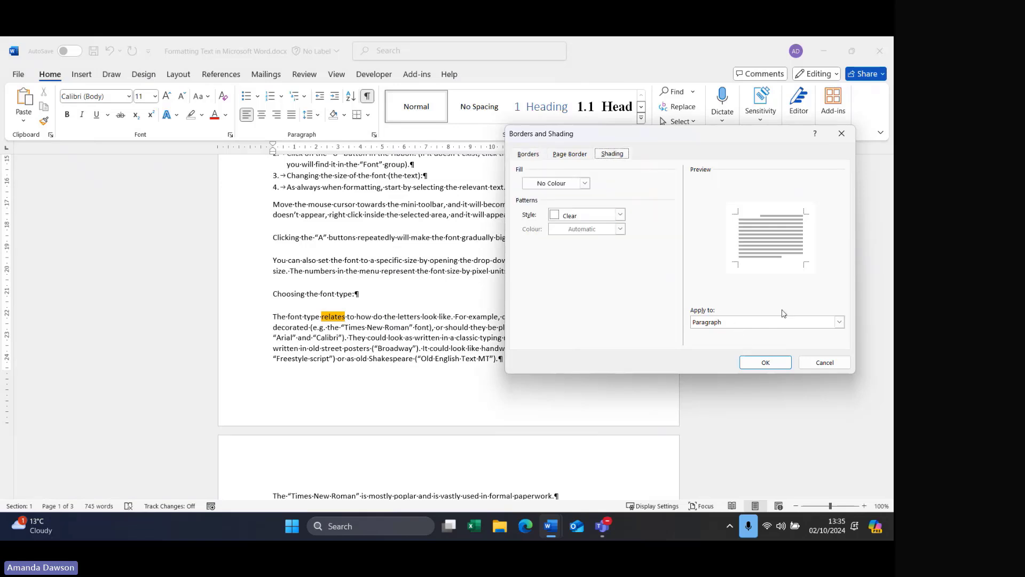
click(575, 154)
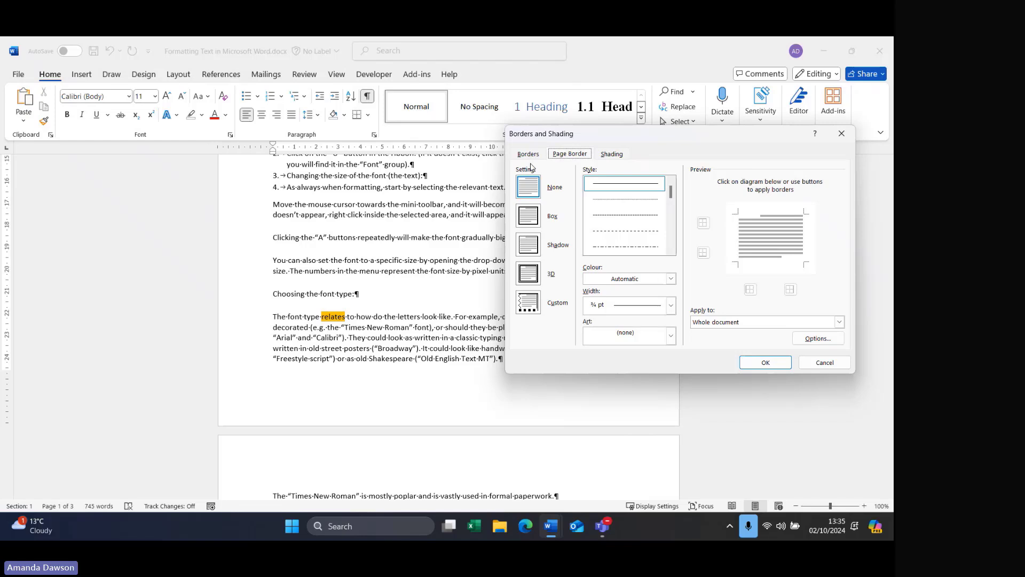
click(840, 323)
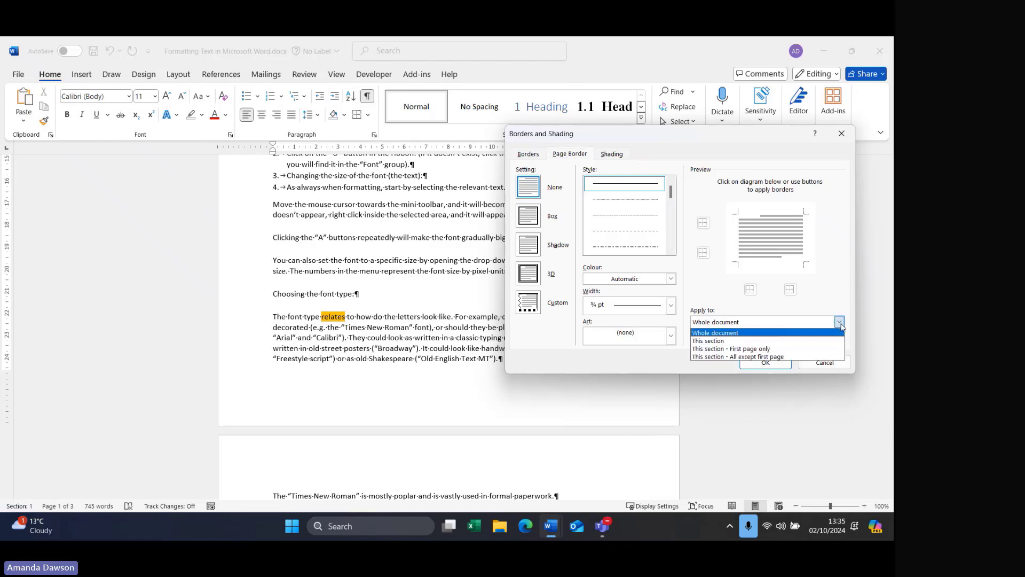
click(706, 350)
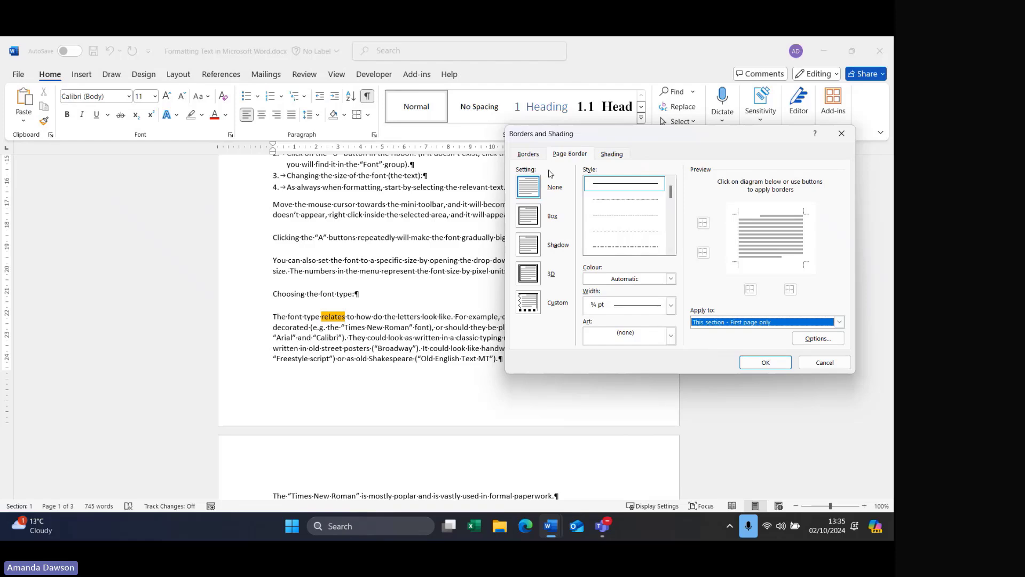
click(534, 214)
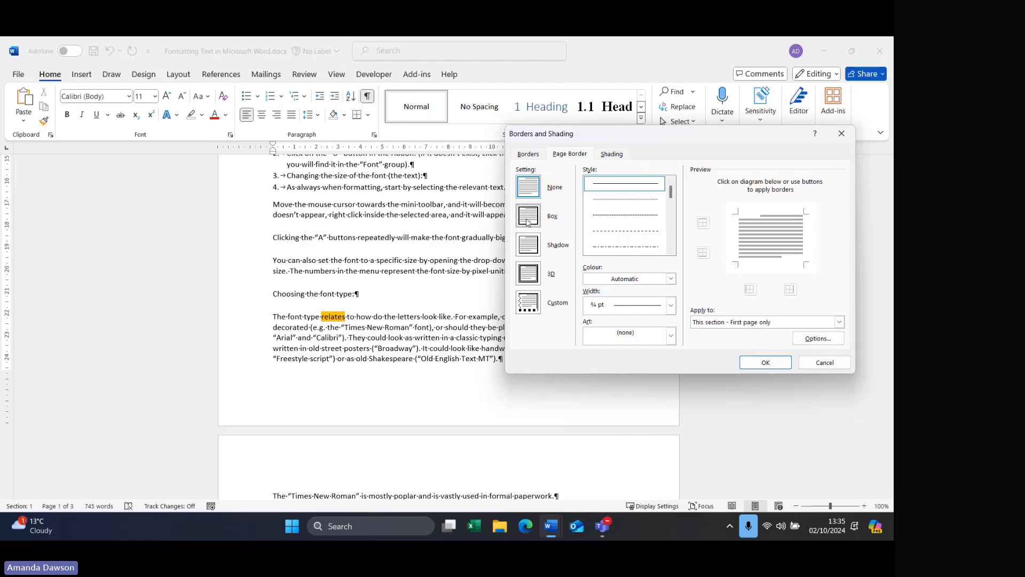
click(778, 362)
- Compare the first page with the following pages to check where the page border is applied
scroll(630, 421, up, 3)
scroll(629, 423, up, 4)
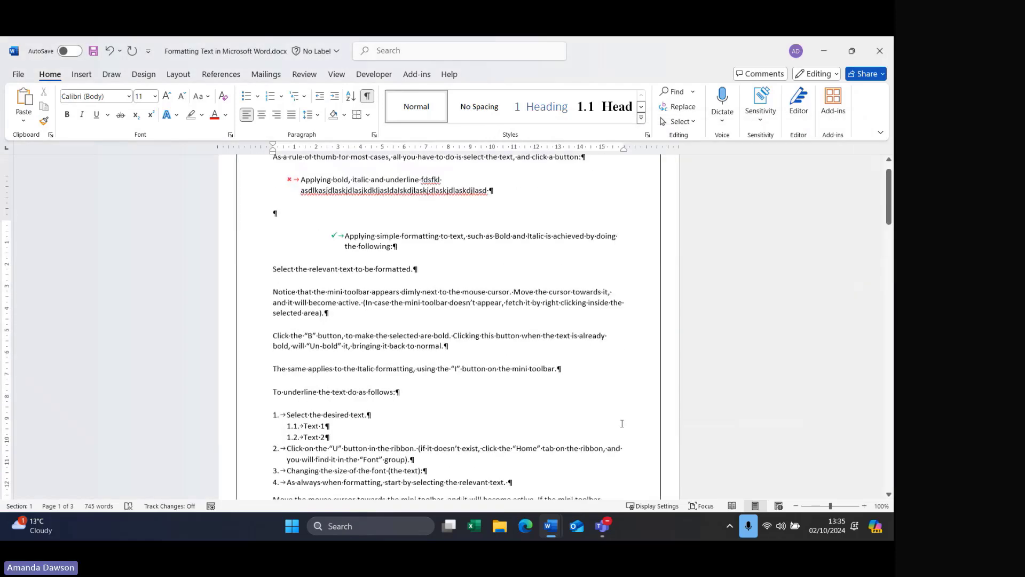
scroll(621, 422, down, 6)
scroll(619, 423, down, 8)
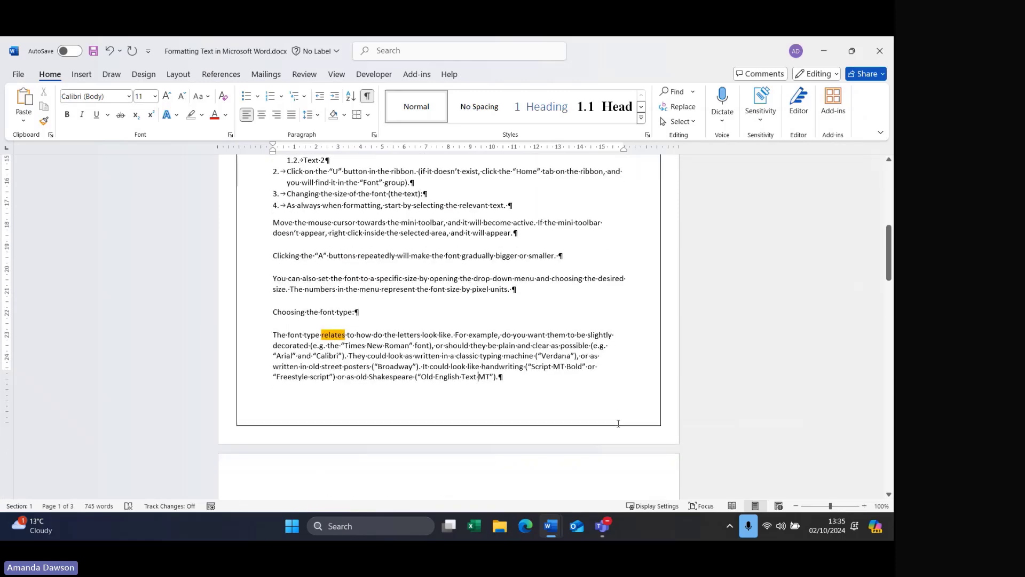
scroll(618, 423, down, 3)
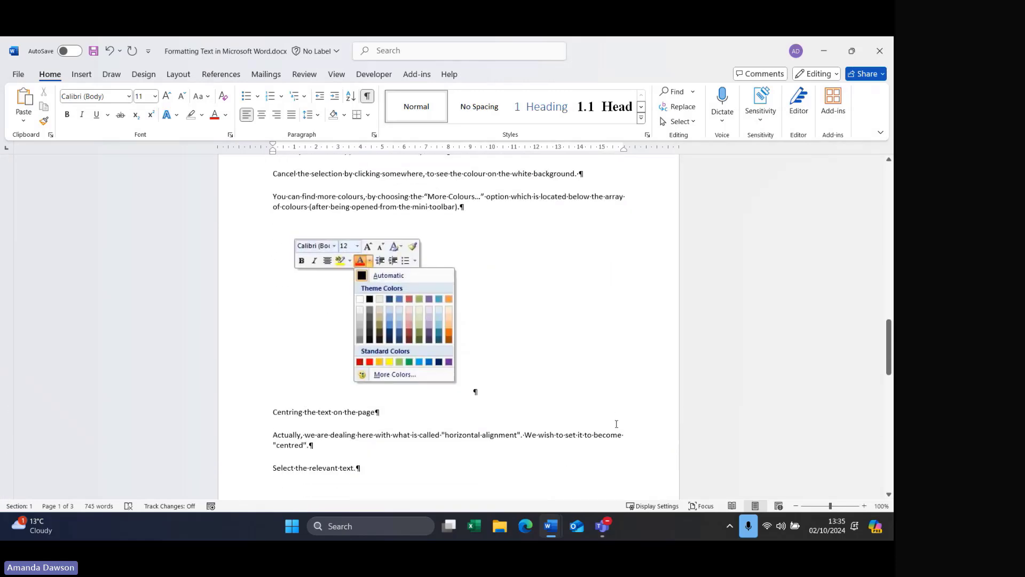
scroll(617, 411, up, 11)
scroll(613, 400, up, 4)
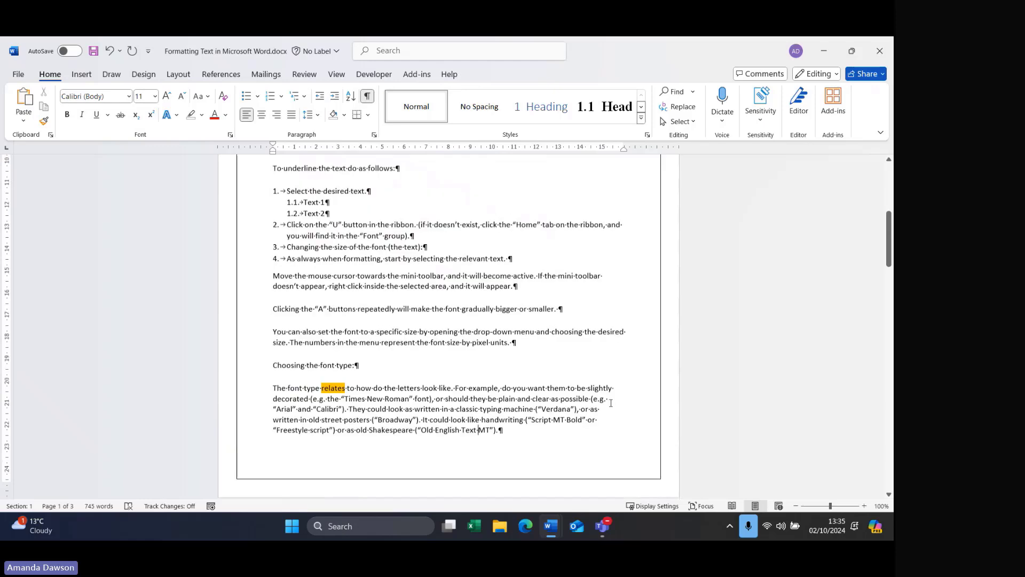
scroll(609, 406, down, 10)
scroll(606, 409, down, 15)
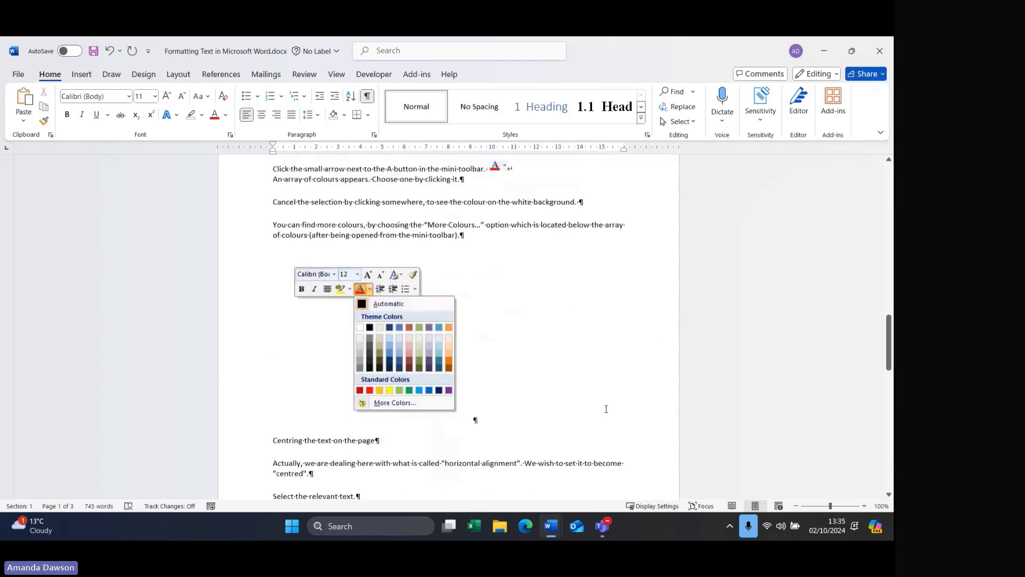
- Insert a page break after the document's final paragraph, which covers using the format painter repeatedly
scroll(605, 410, down, 1)
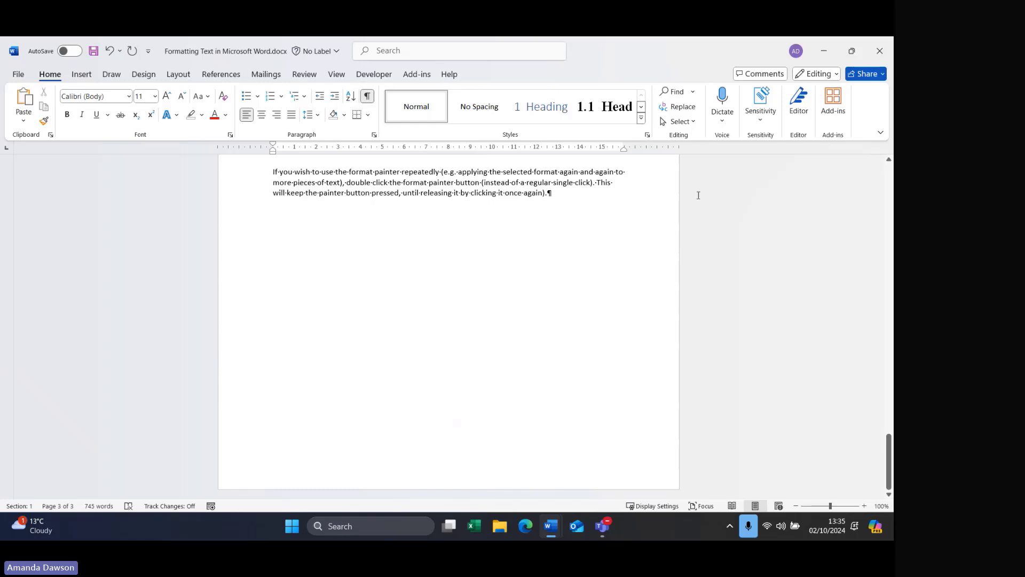
click(564, 196)
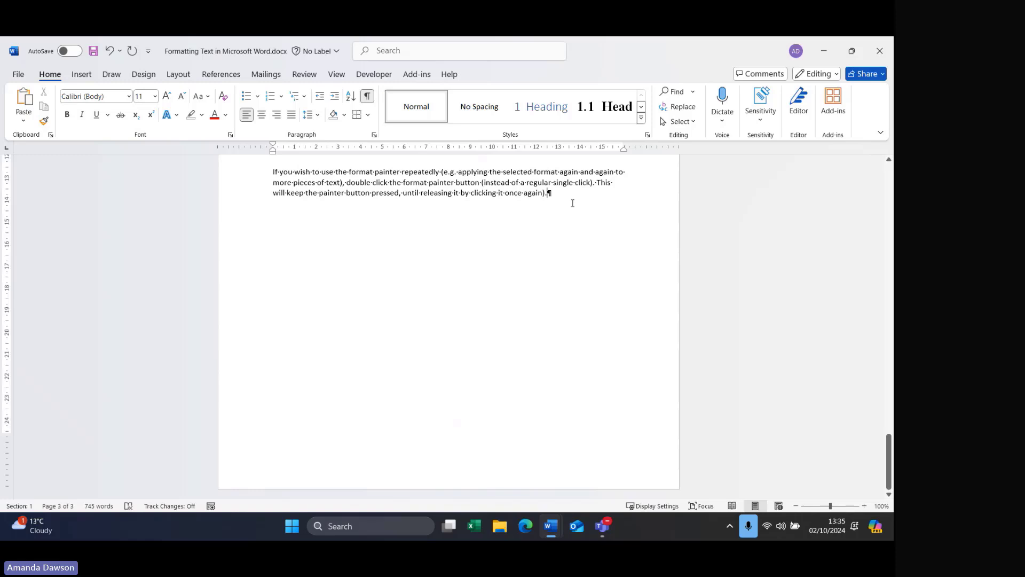
key(ctrl+Return)
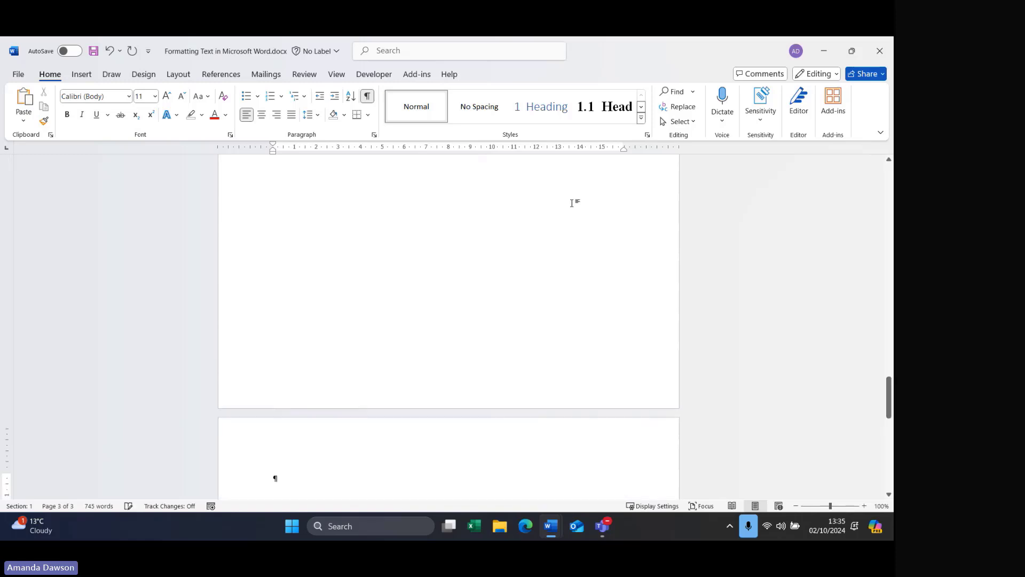
scroll(509, 333, down, 5)
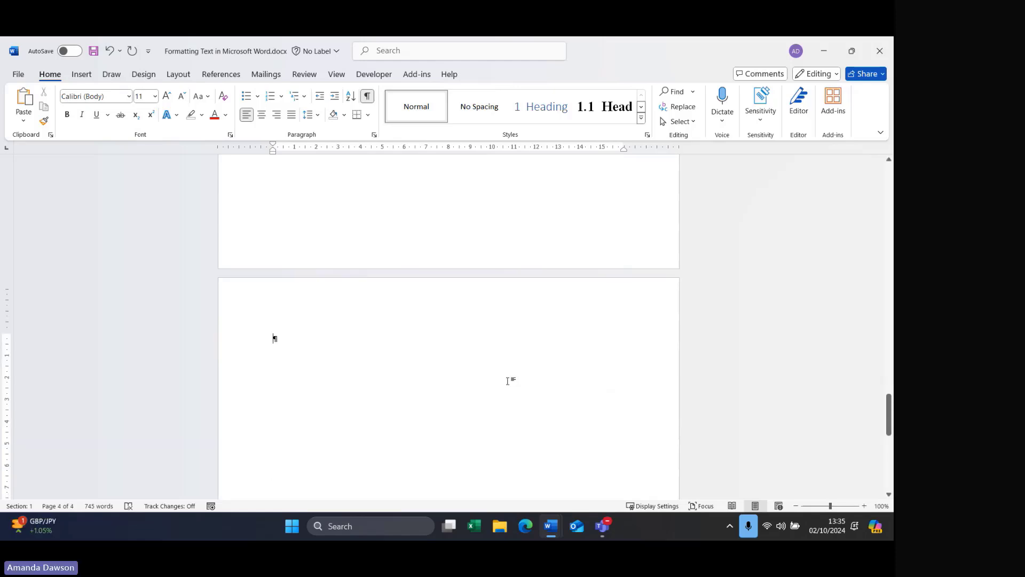
- Enter the title 'My Title Page' on the new last page at font size 48
click(155, 96)
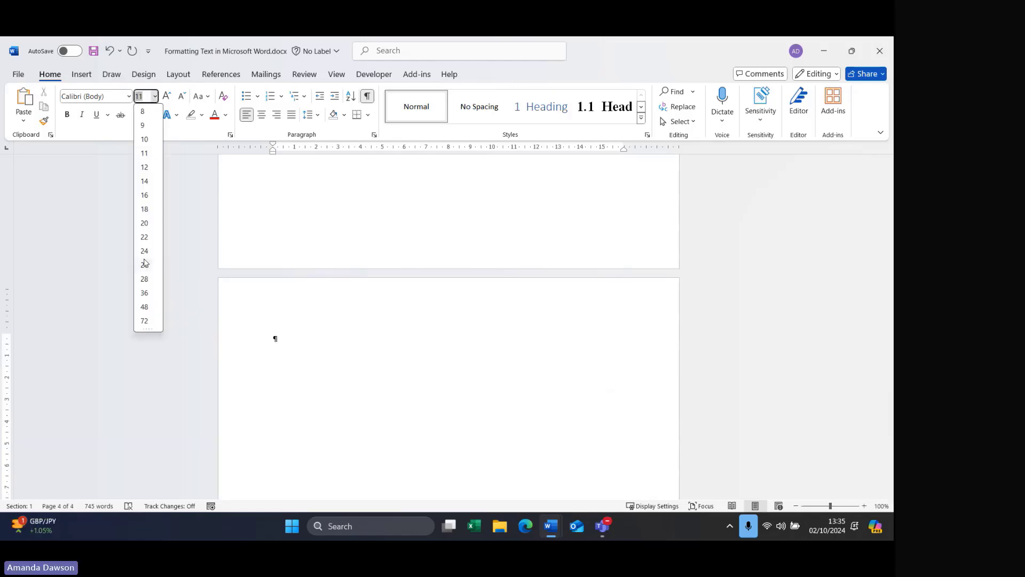
click(145, 307)
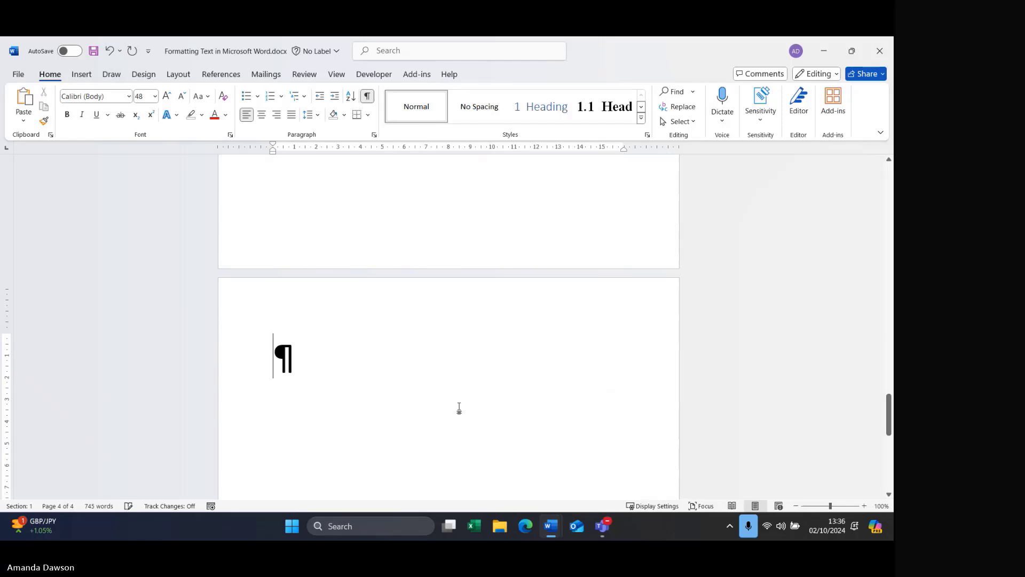
text(My Ti)
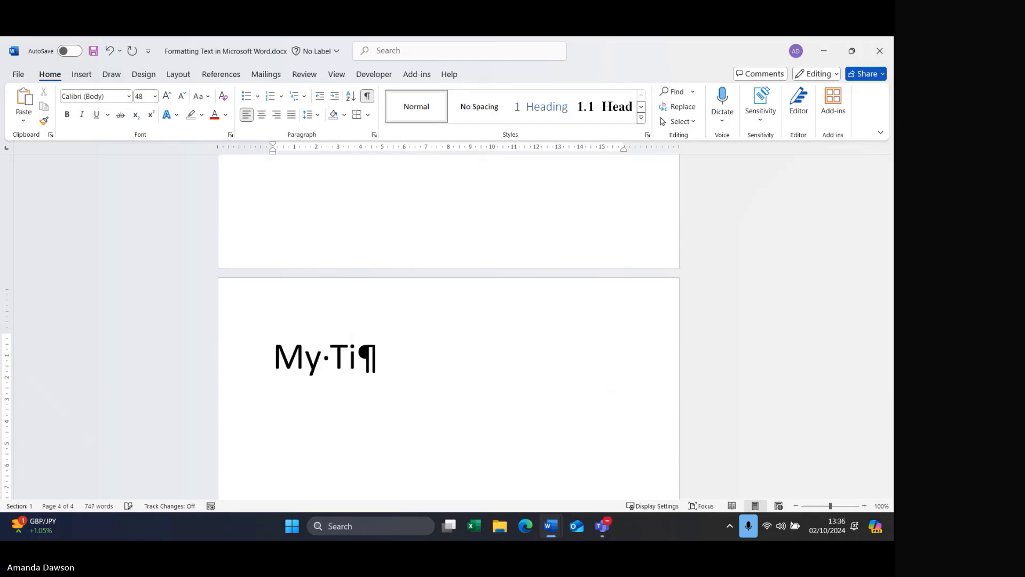
text(tle Page)
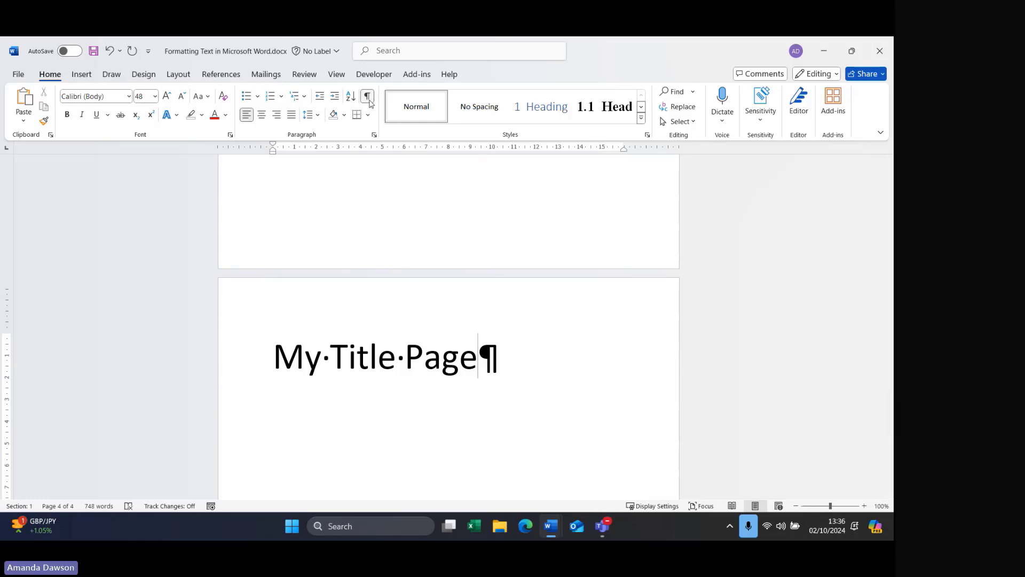
- Hide the formatting marks and centre the 'My Title Page' line horizontally
click(367, 96)
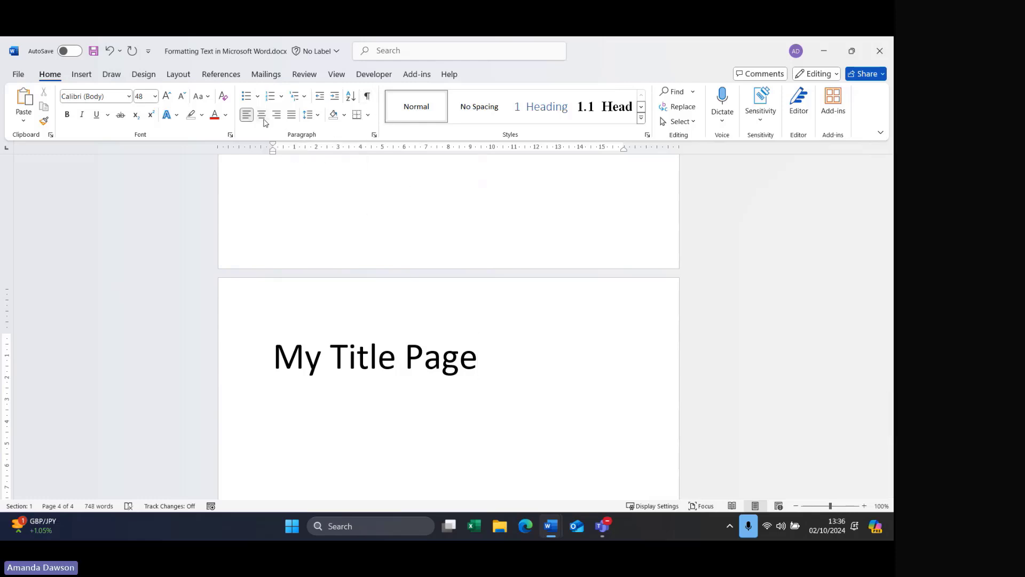
click(262, 115)
scroll(474, 337, down, 3)
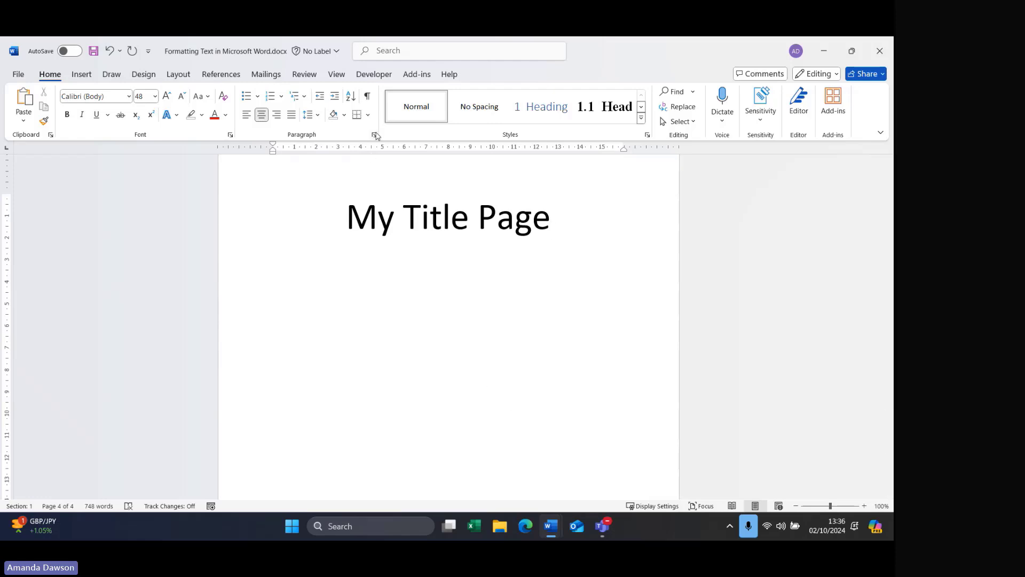
click(375, 135)
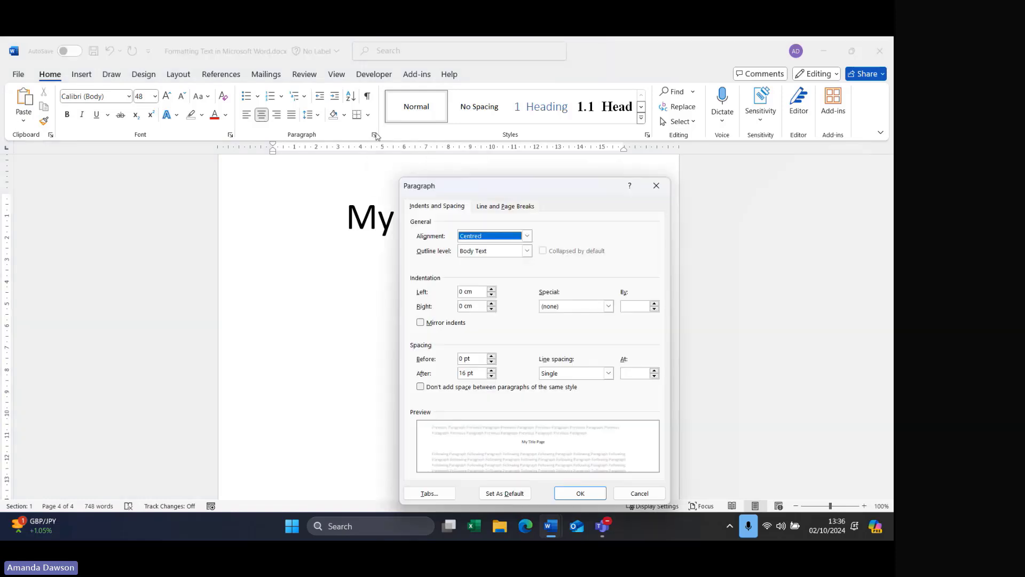
click(523, 211)
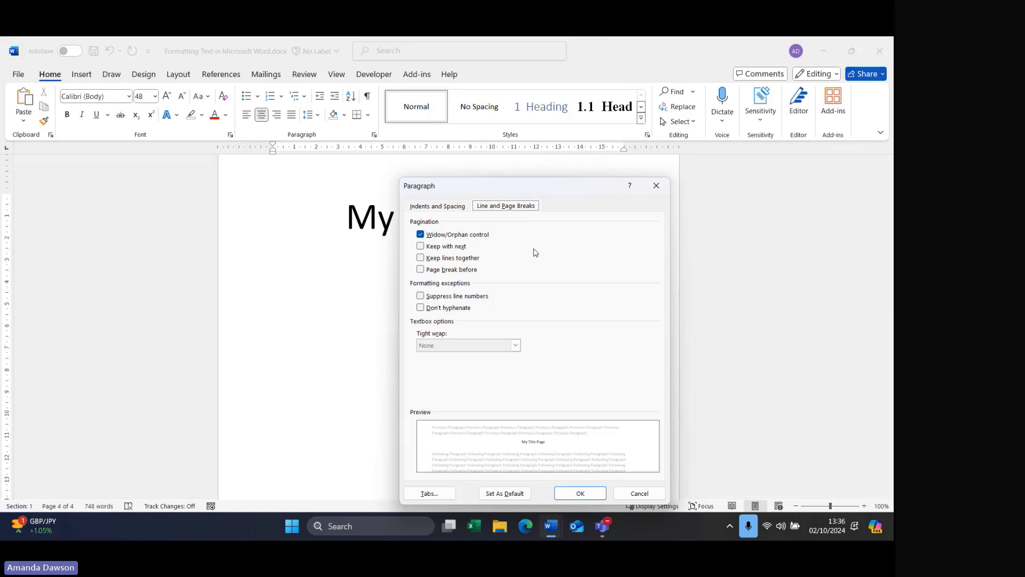
click(656, 186)
- Set the page's vertical alignment to Centre for the whole document
click(178, 74)
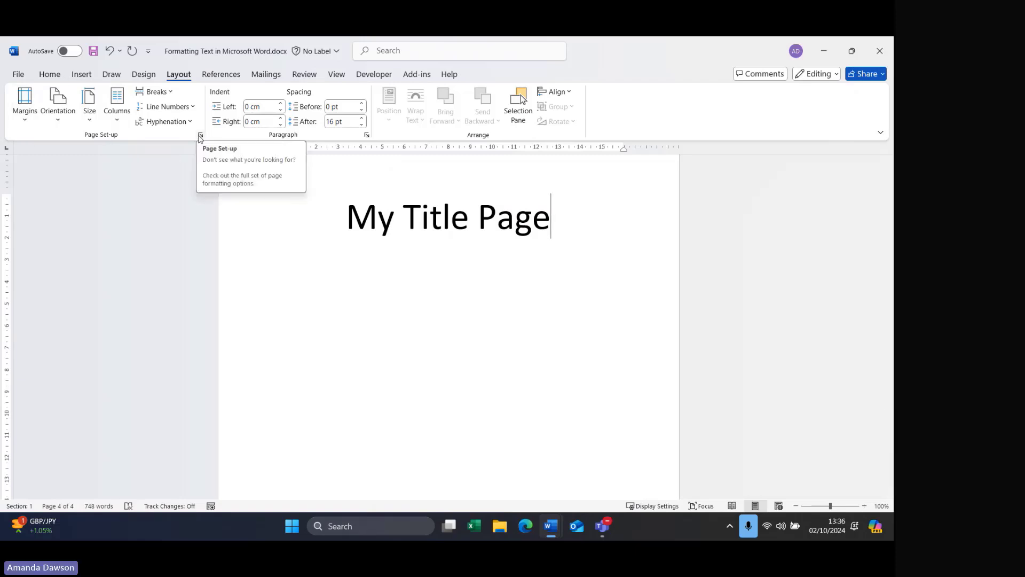
click(200, 135)
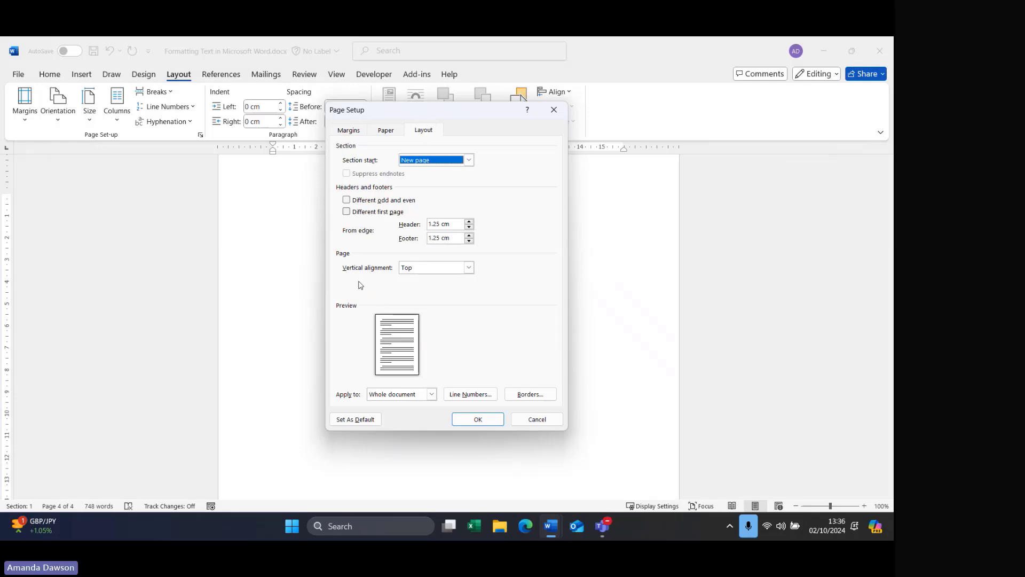
click(468, 267)
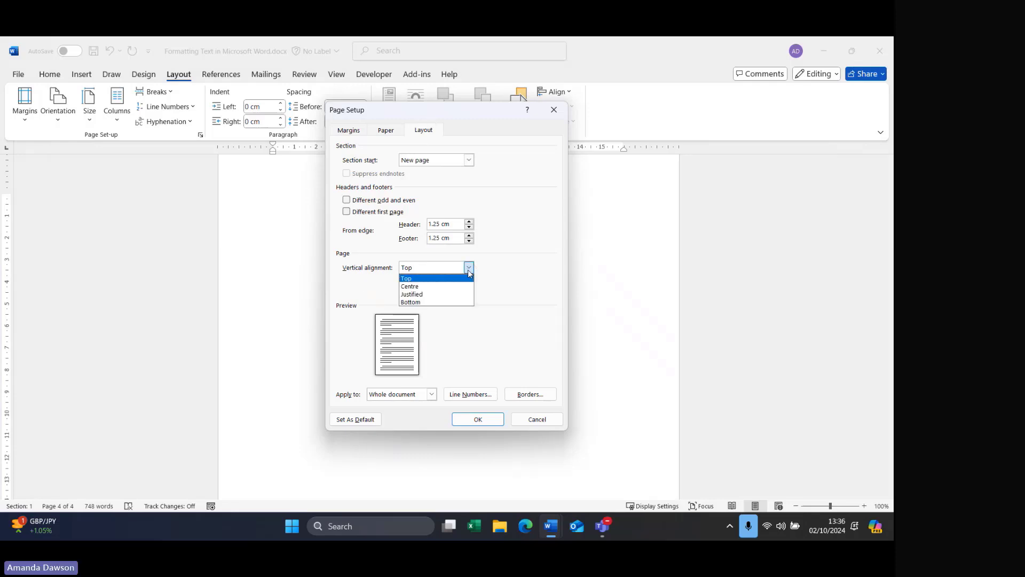
click(409, 287)
click(478, 420)
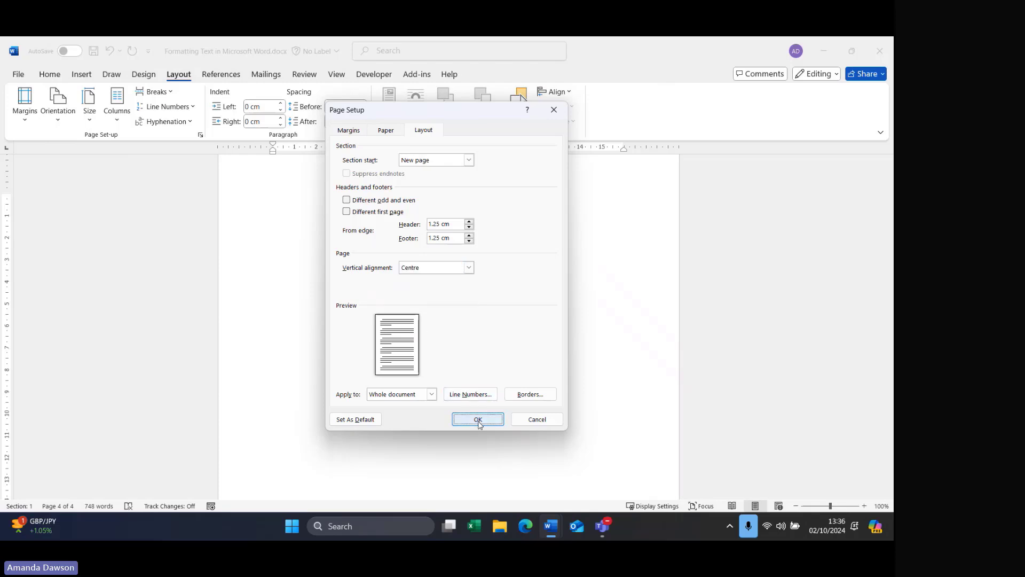
scroll(481, 336, down, 5)
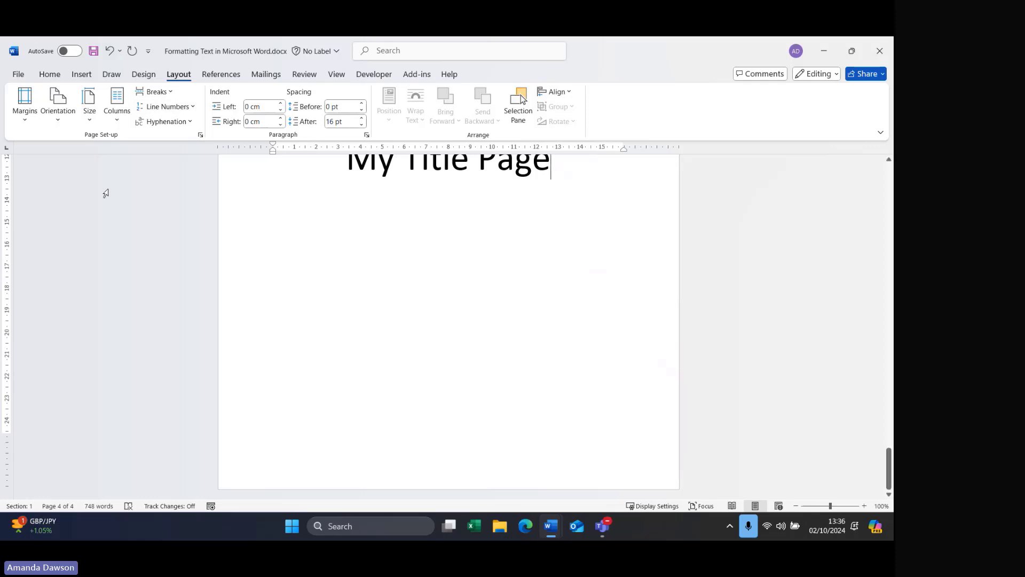
click(24, 121)
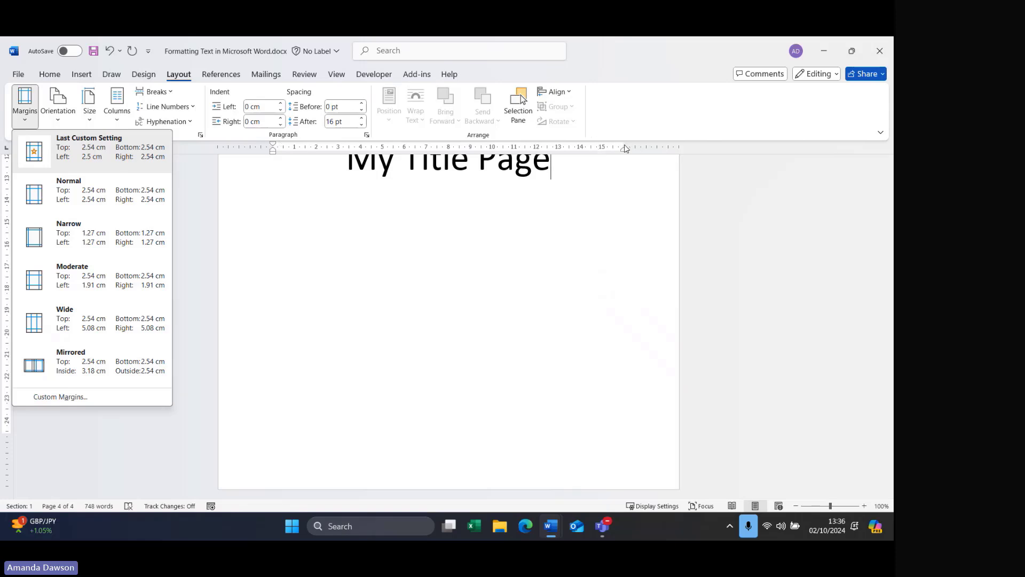
click(207, 198)
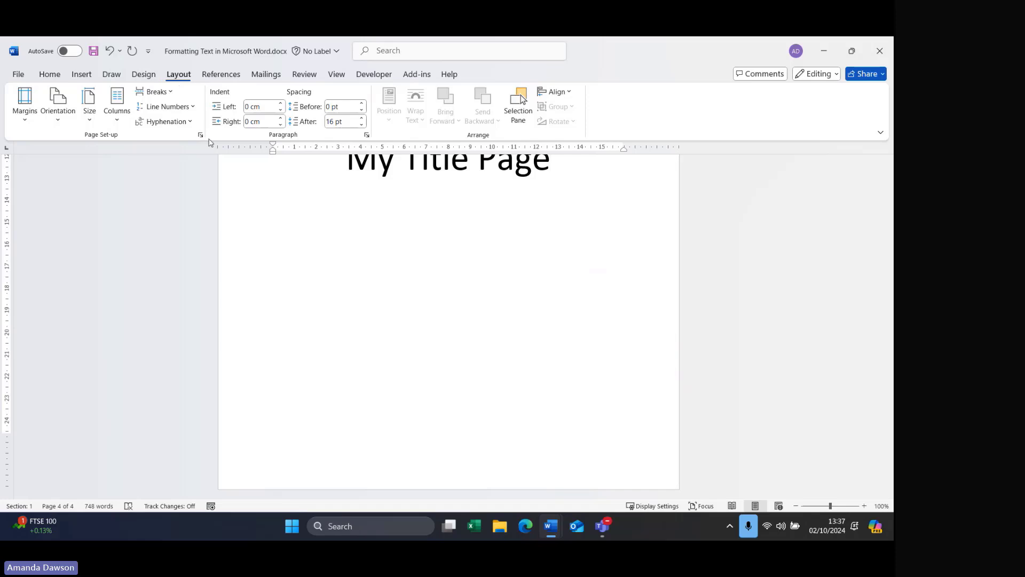
scroll(429, 311, up, 6)
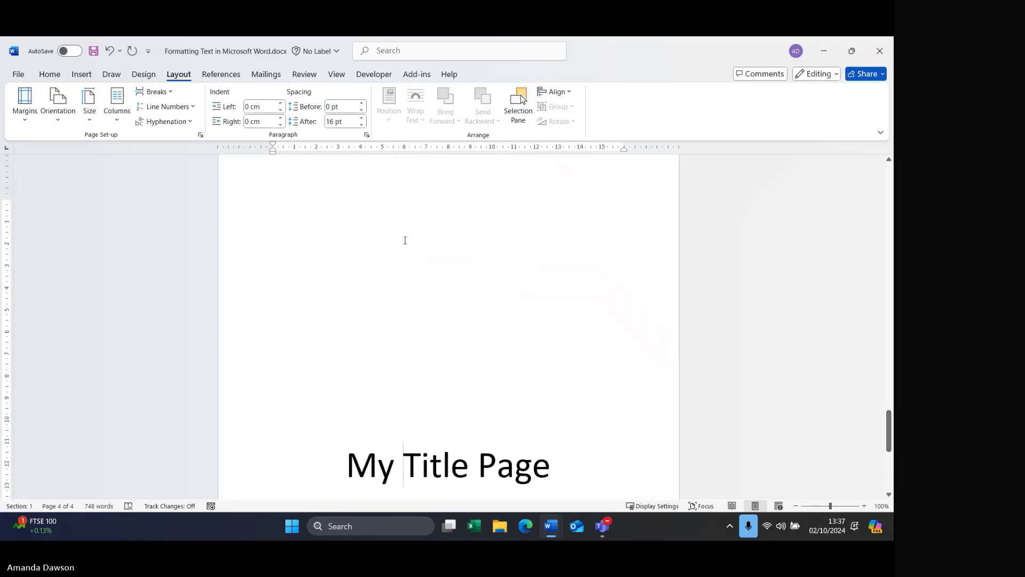
scroll(405, 241, up, 10)
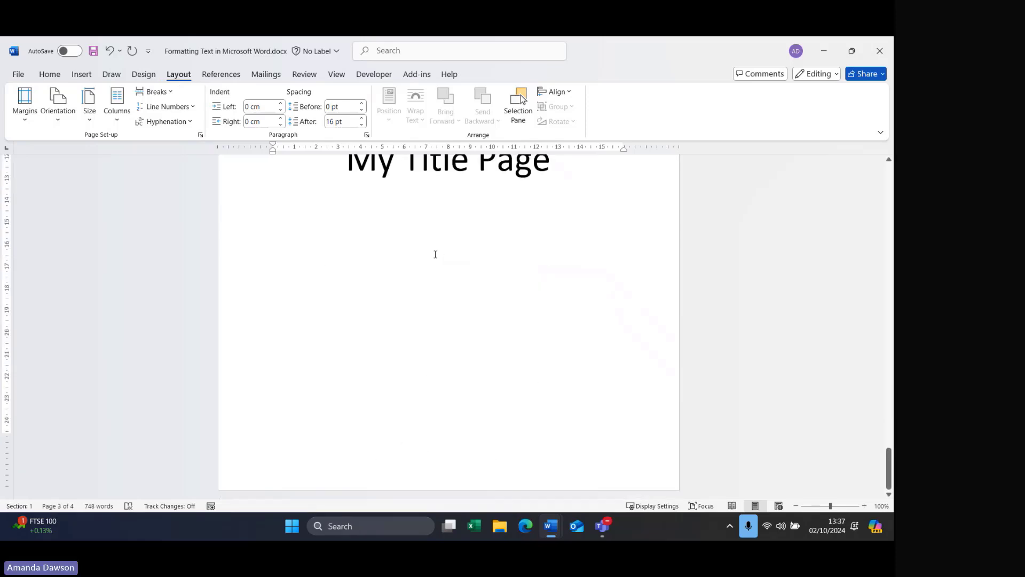
- Start the first-page paragraph beginning 'Notice that the mini toolbar' with a tab, changing the automatic first-line indent back to a tab character
click(608, 215)
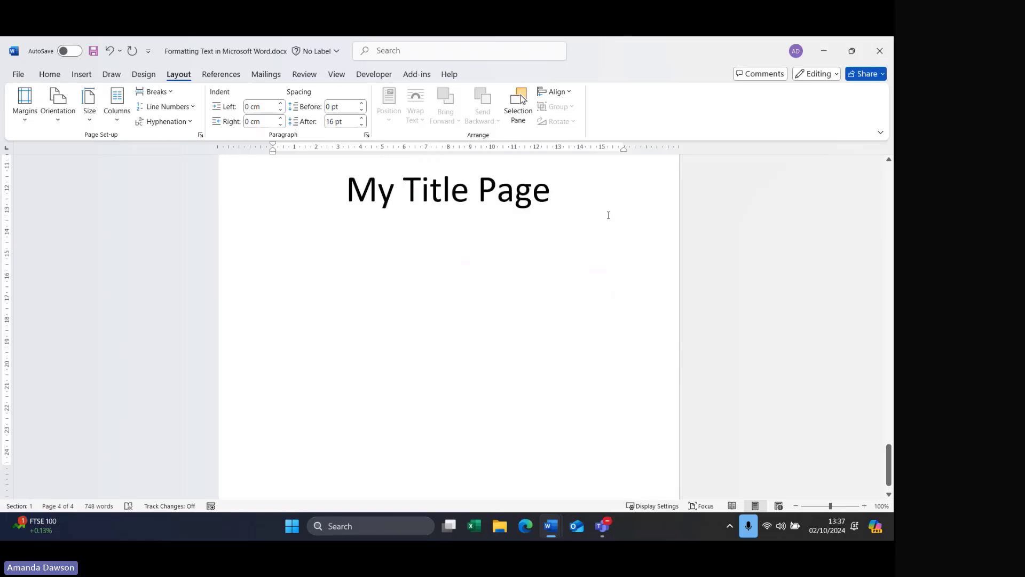
scroll(608, 215, up, 8)
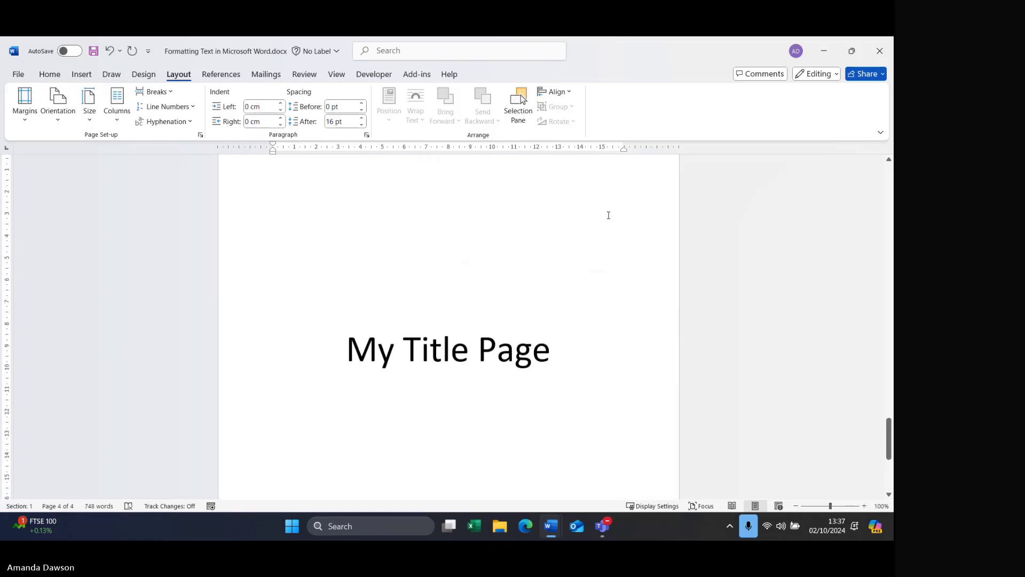
scroll(608, 215, up, 8)
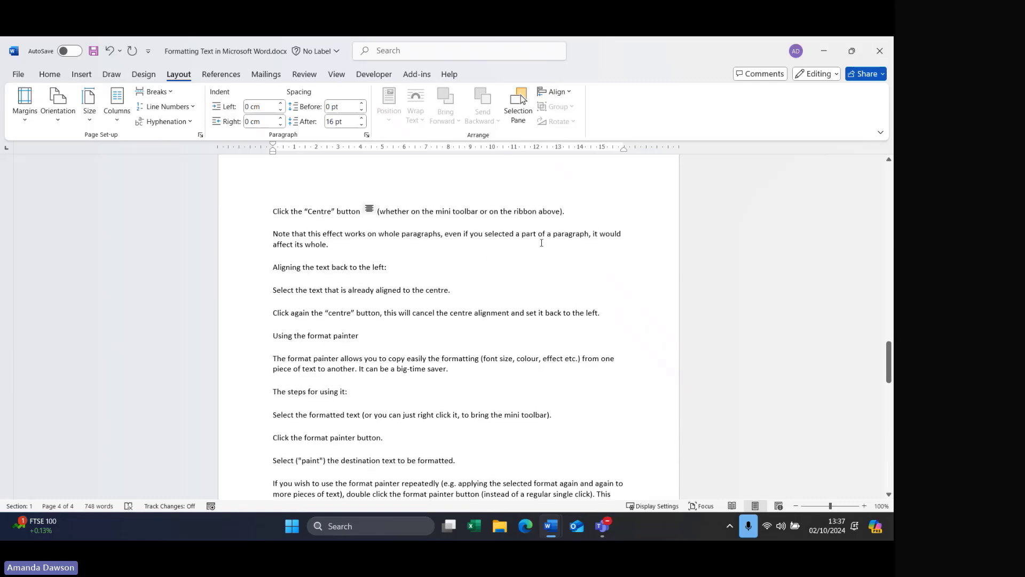
scroll(272, 195, up, 15)
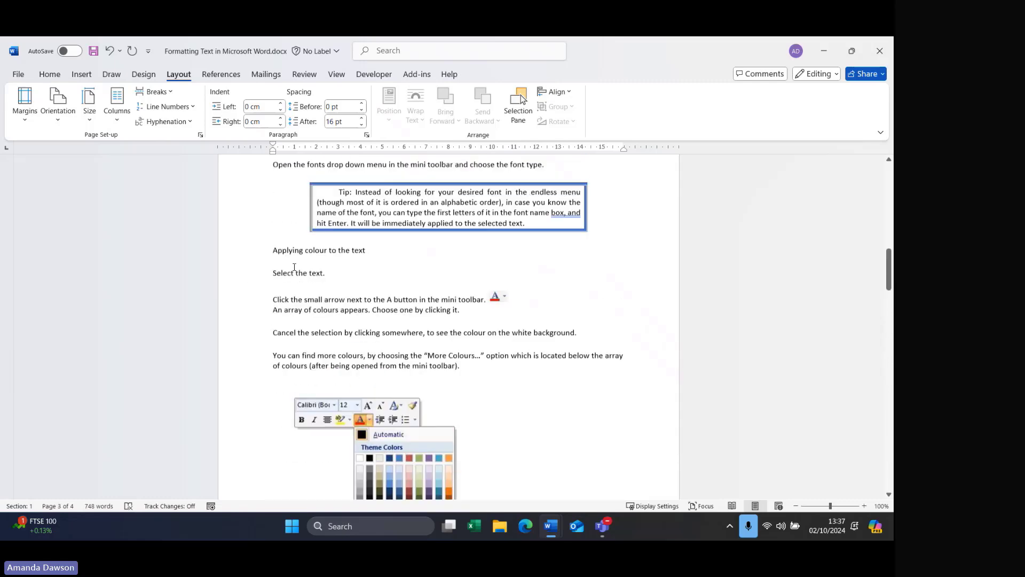
scroll(294, 266, up, 15)
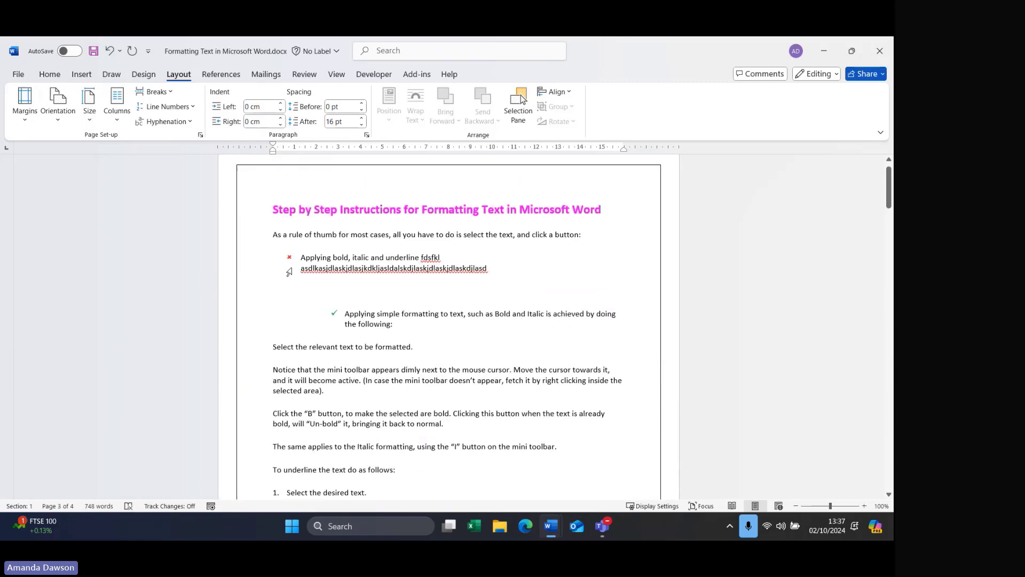
click(273, 388)
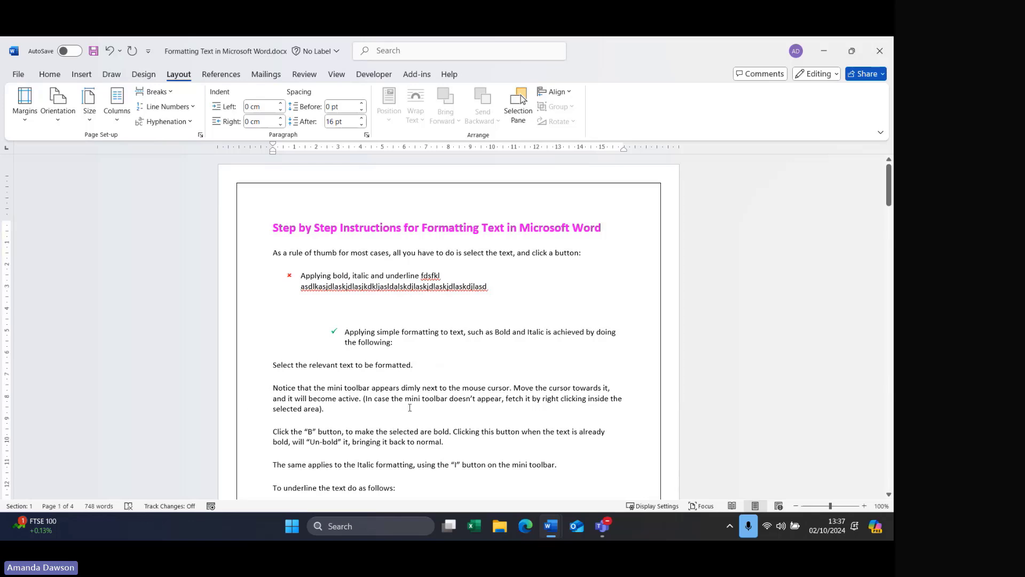
key(Tab)
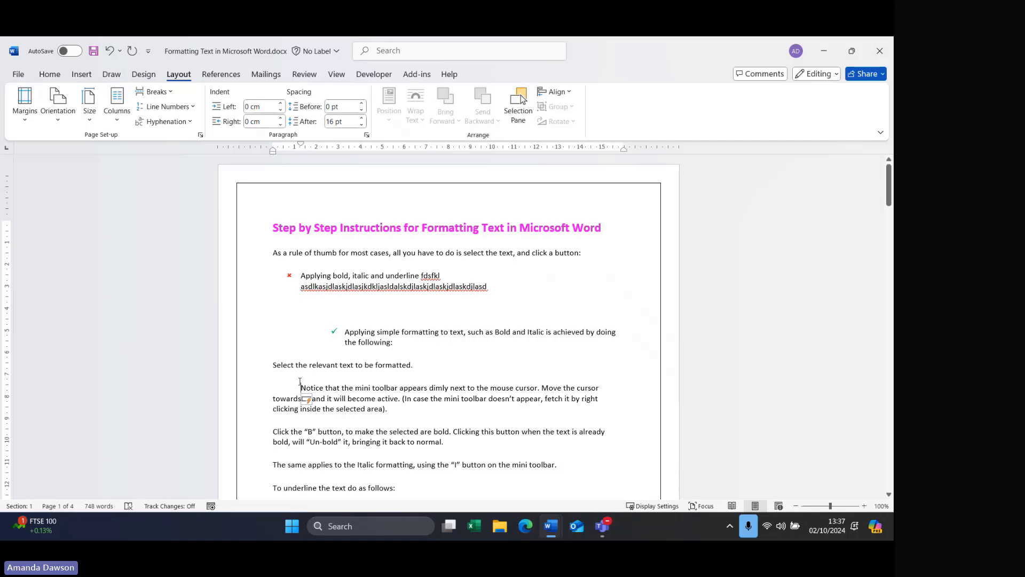
click(316, 402)
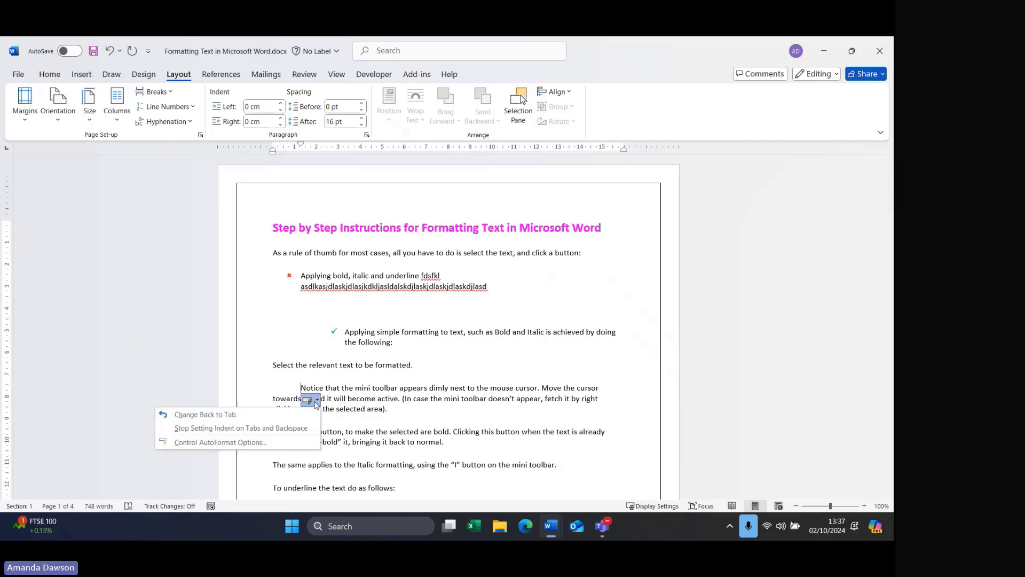
click(223, 416)
click(364, 388)
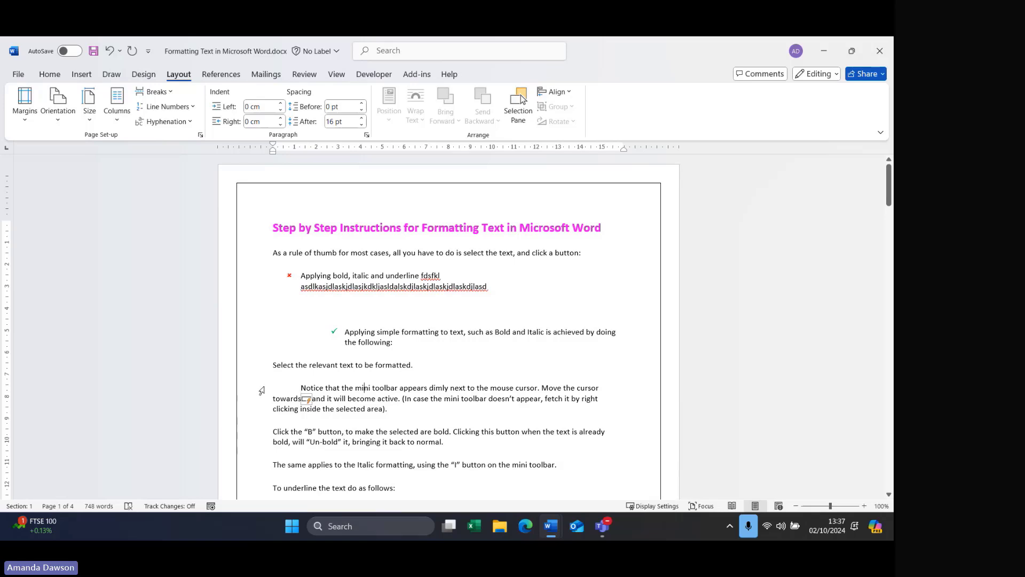
drag(274, 386, 301, 388)
- Insert a page break at the end of the 'My Title Page' line
scroll(419, 435, down, 5)
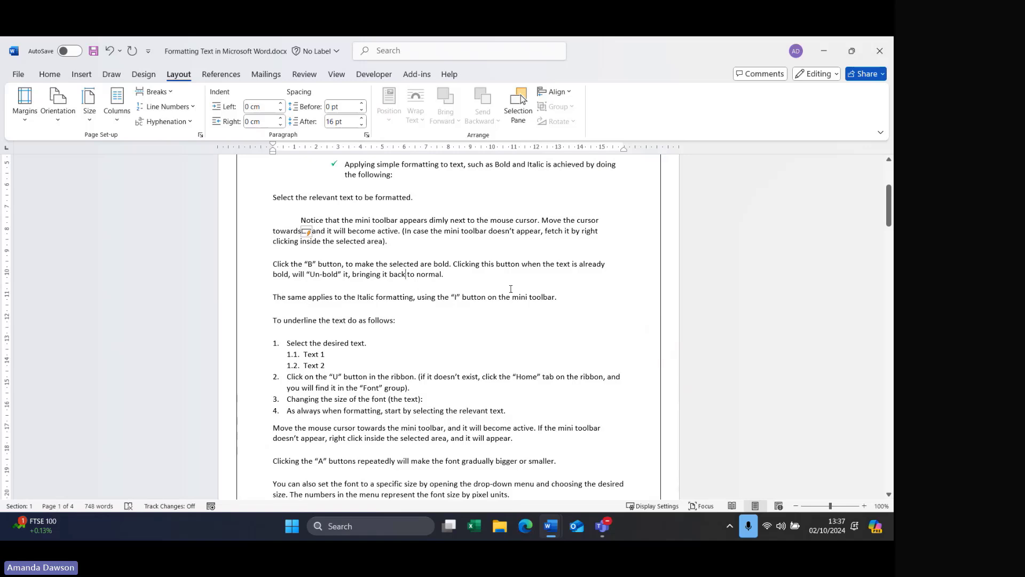
click(578, 299)
click(59, 75)
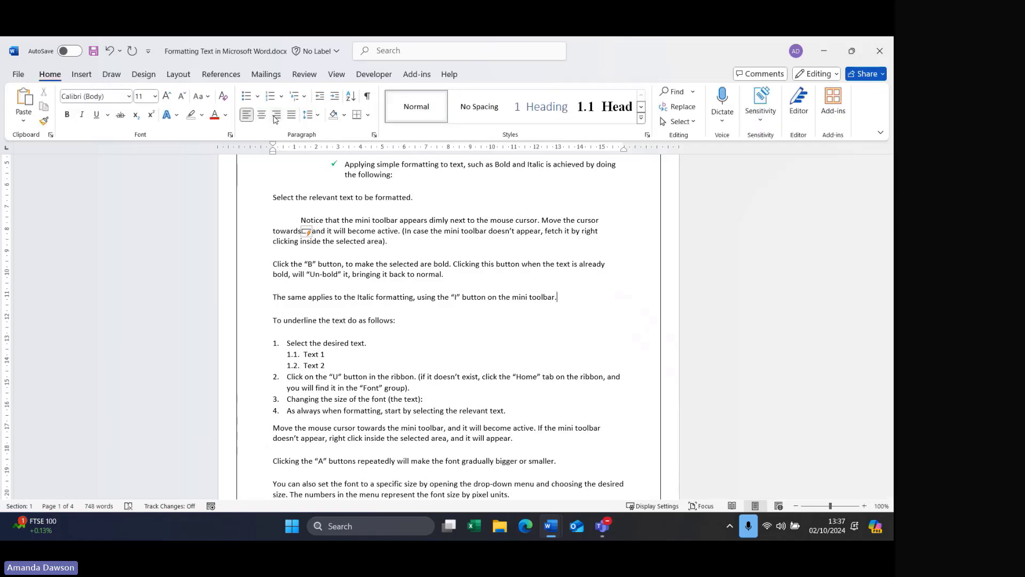
scroll(466, 320, down, 3)
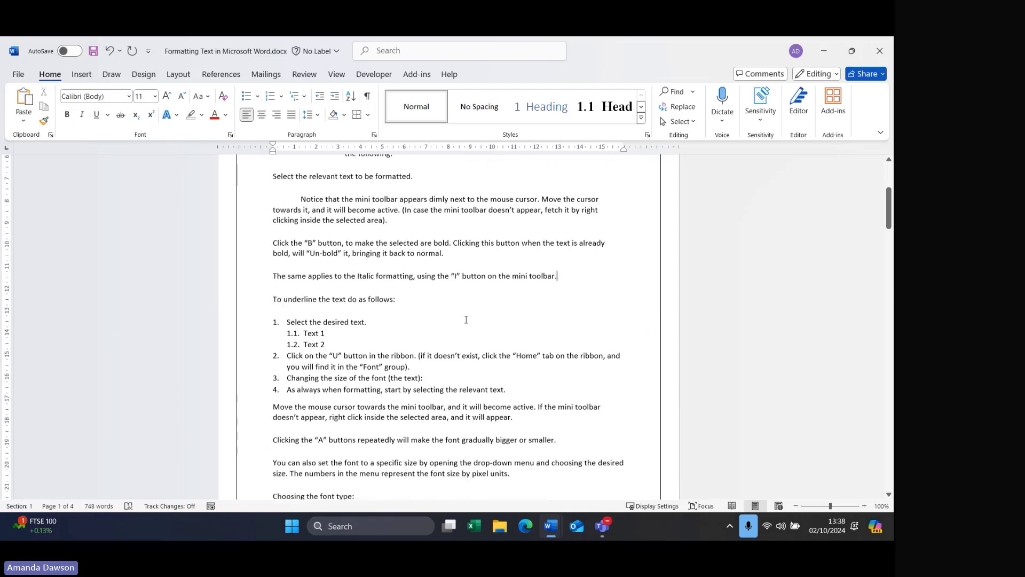
scroll(466, 320, down, 6)
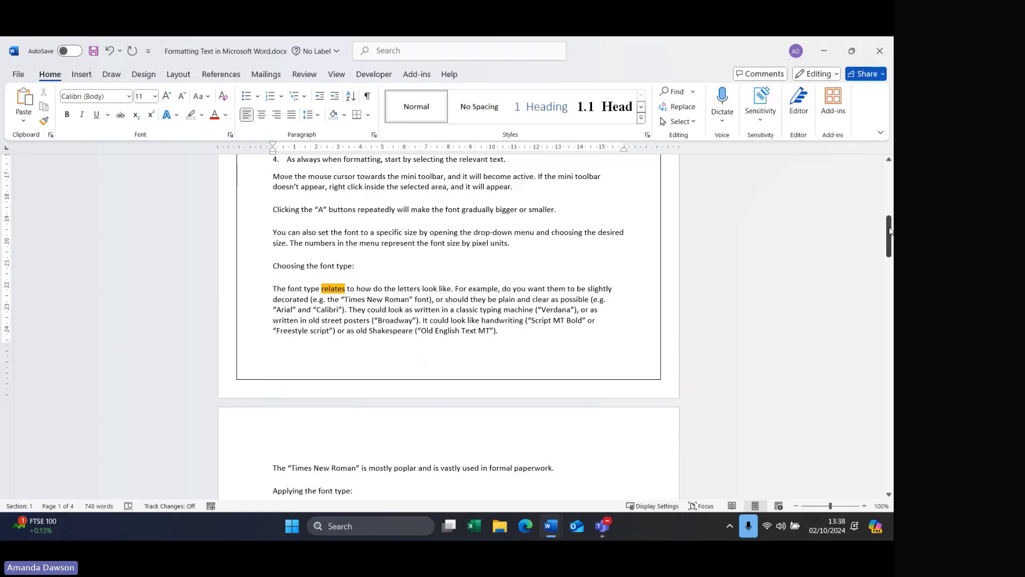
drag(890, 231, 890, 465)
click(515, 304)
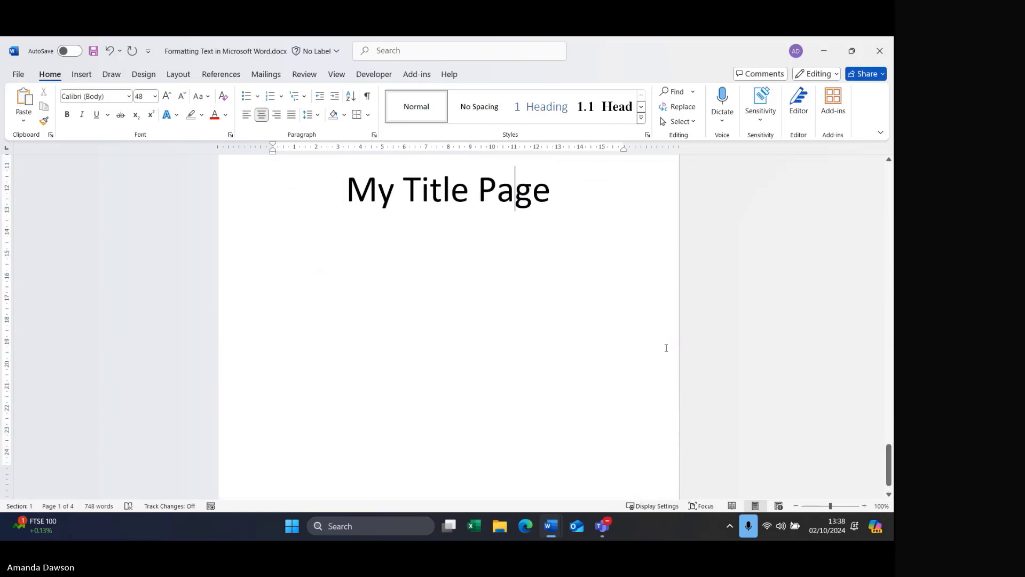
key(End)
key(ctrl+Return)
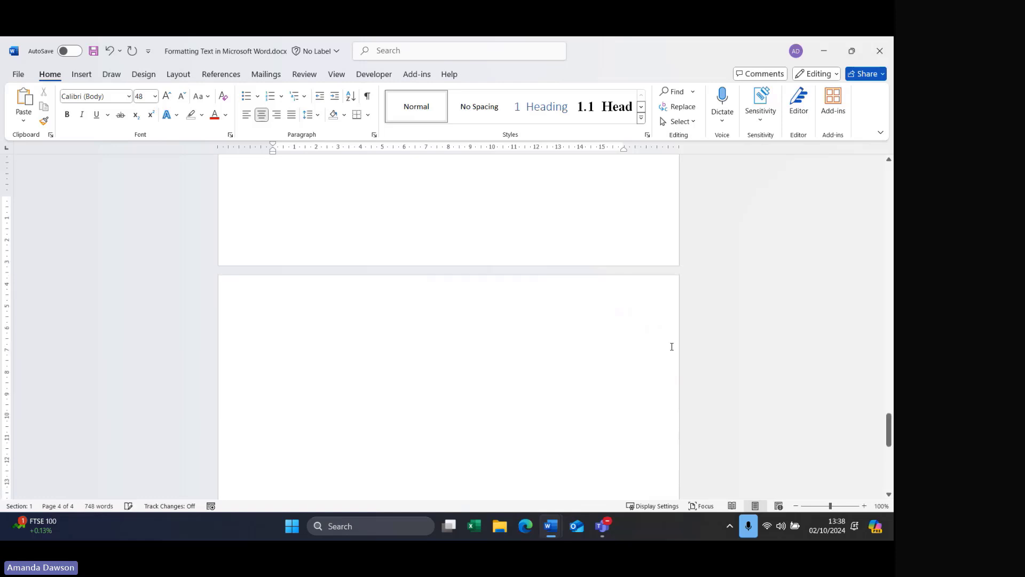
scroll(672, 347, down, 1)
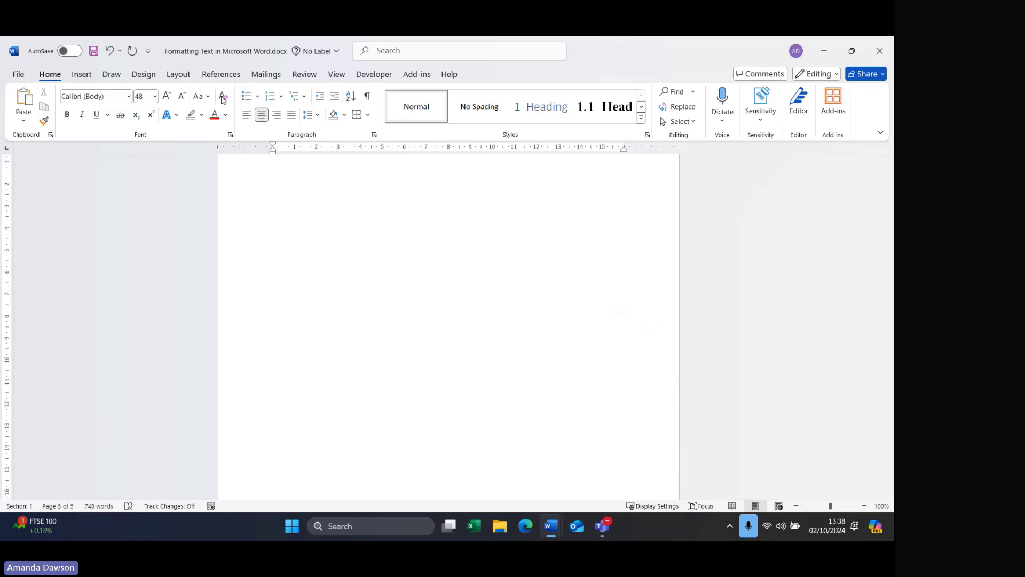
- Set the page's vertical alignment to Top for the whole document
click(176, 74)
click(200, 135)
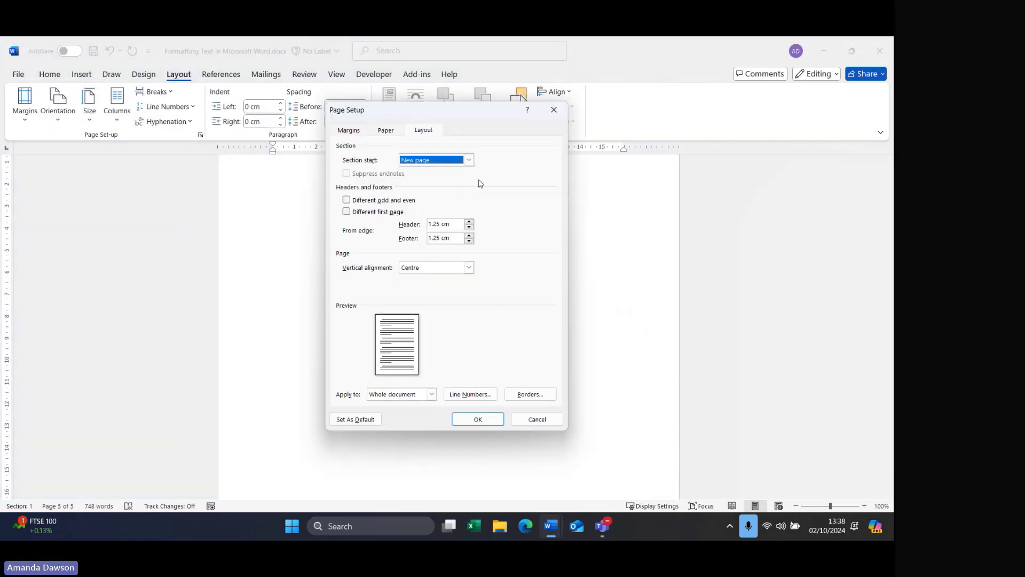
click(469, 267)
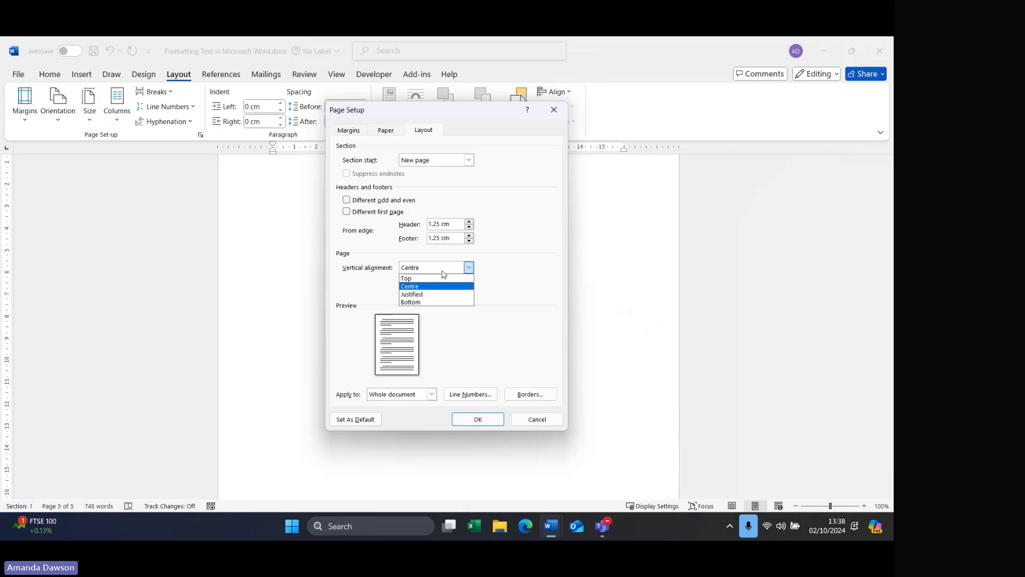
click(407, 278)
click(475, 418)
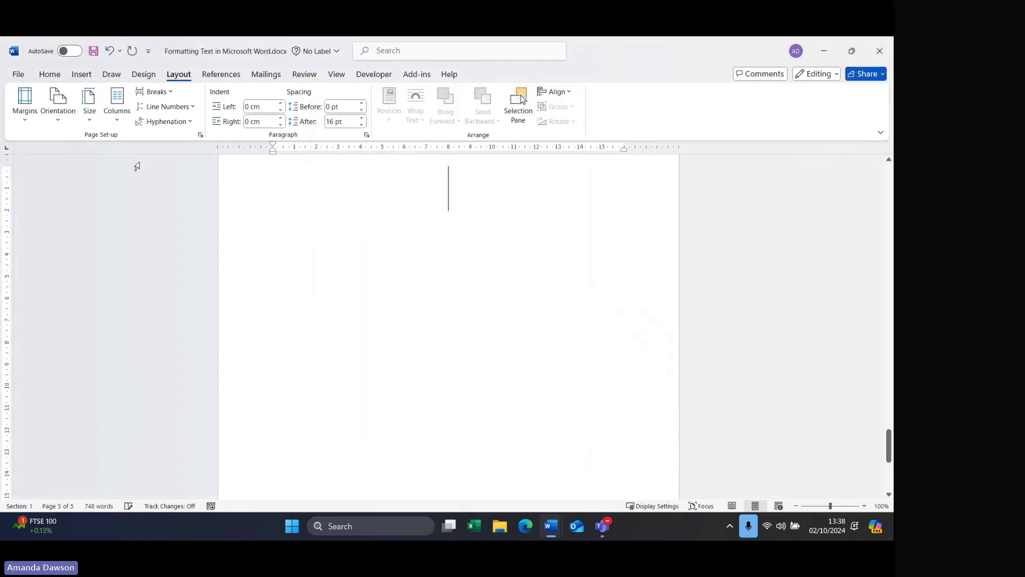
- Left-align the empty line on the new last page and set its font size to 12
click(50, 74)
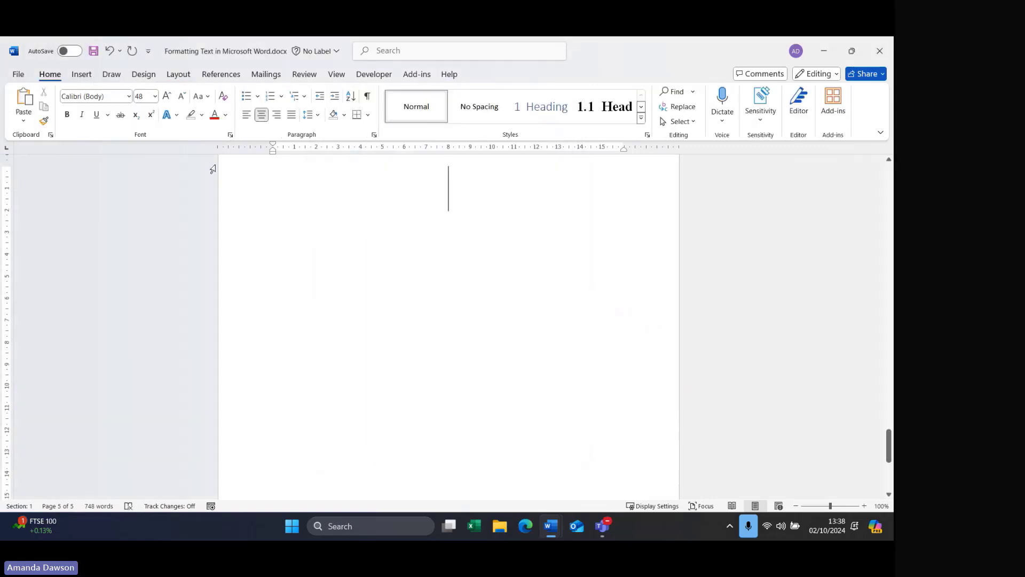
click(246, 115)
click(155, 96)
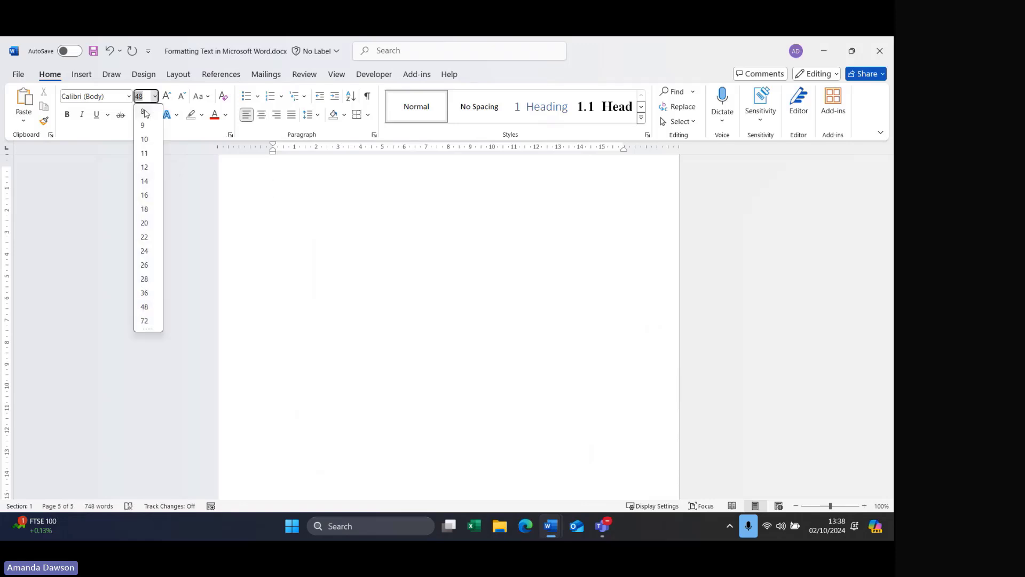
click(144, 167)
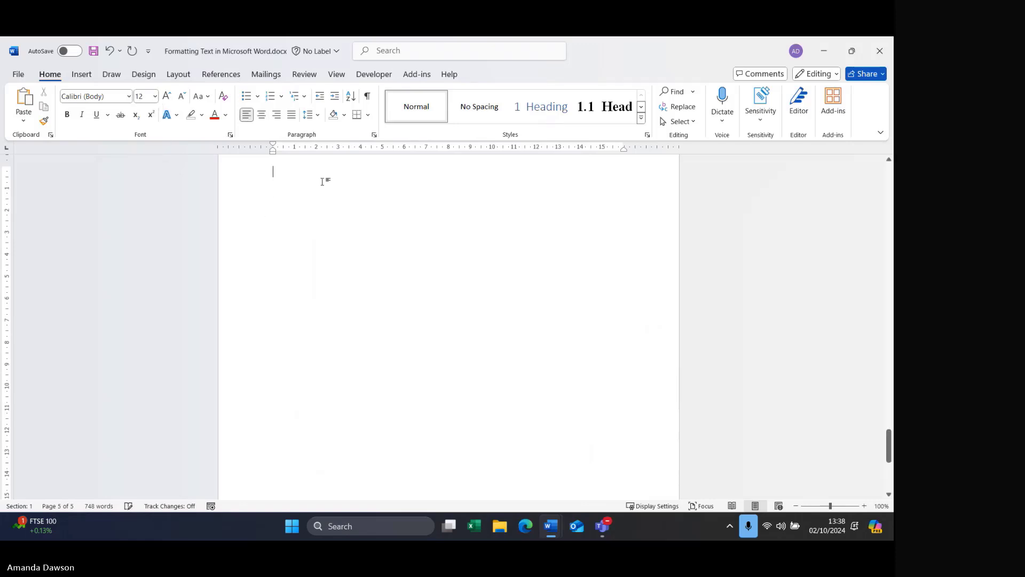
key(ctrl+Return)
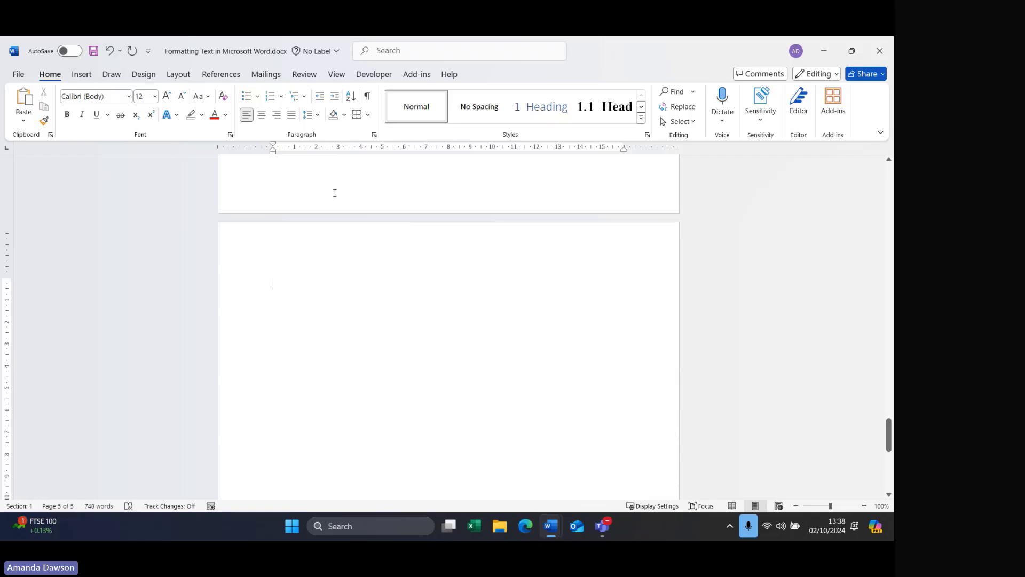
- Try a right tab stop at 6 cm on the empty line, viewing its tab settings before removing it
double_click(404, 148)
click(553, 111)
double_click(405, 150)
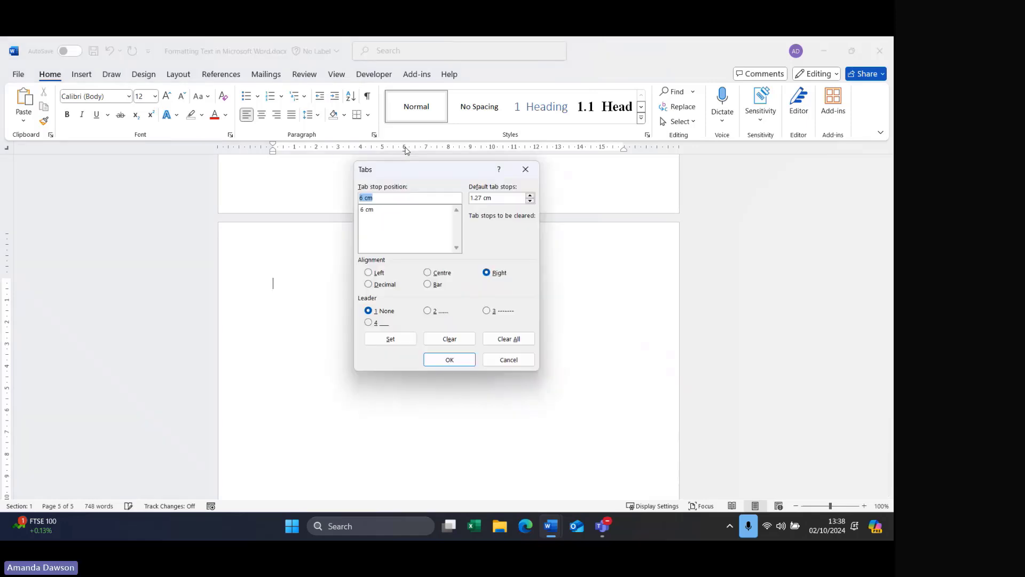
click(537, 169)
drag(405, 150, 404, 180)
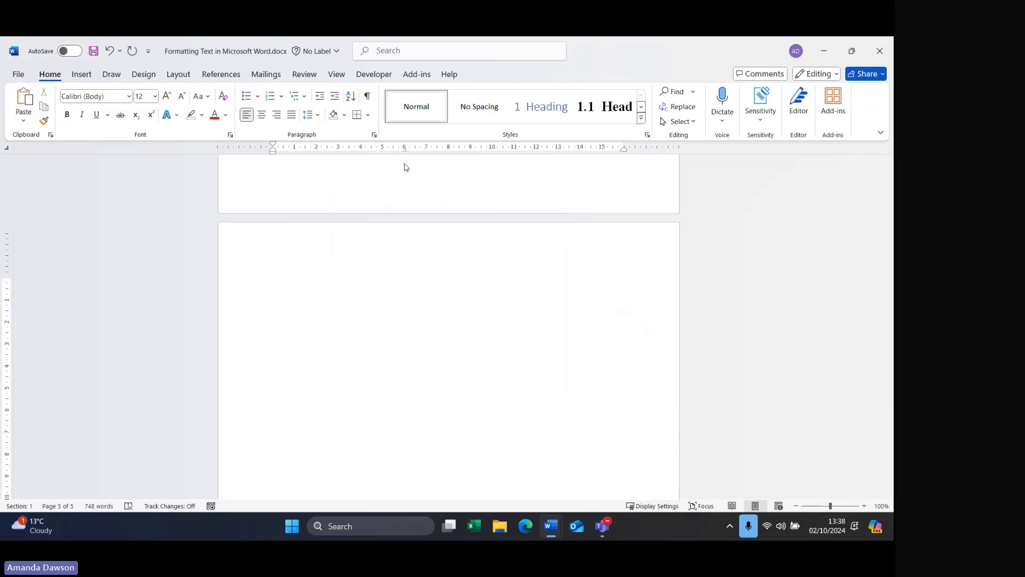
- Set a left tab stop at 7 cm on the last page's empty line and enter 'This is a left tab' at it
click(7, 151)
key(ctrl+e)
click(367, 99)
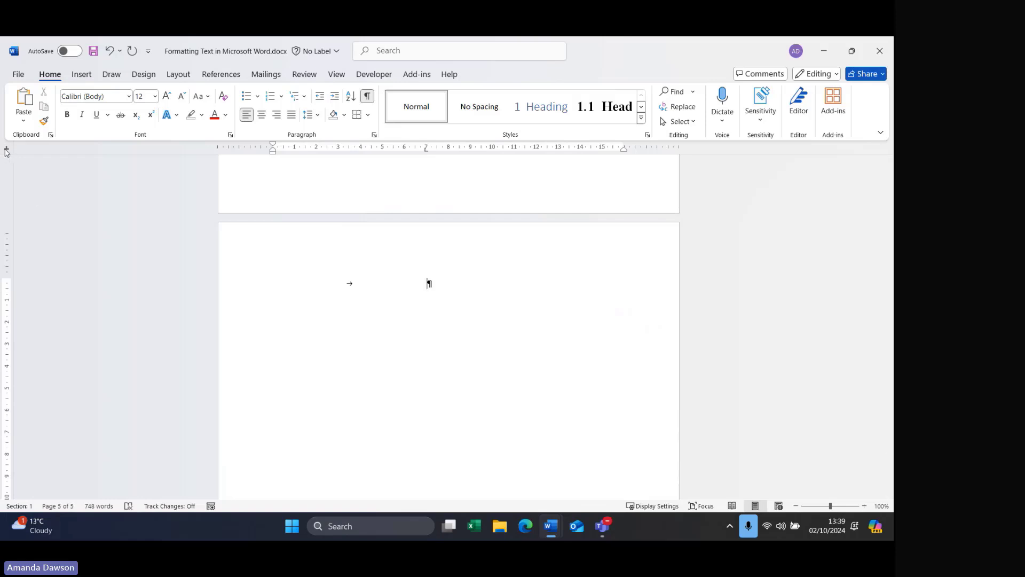
click(6, 150)
key(Tab)
drag(492, 150, 492, 180)
click(367, 95)
text(This is)
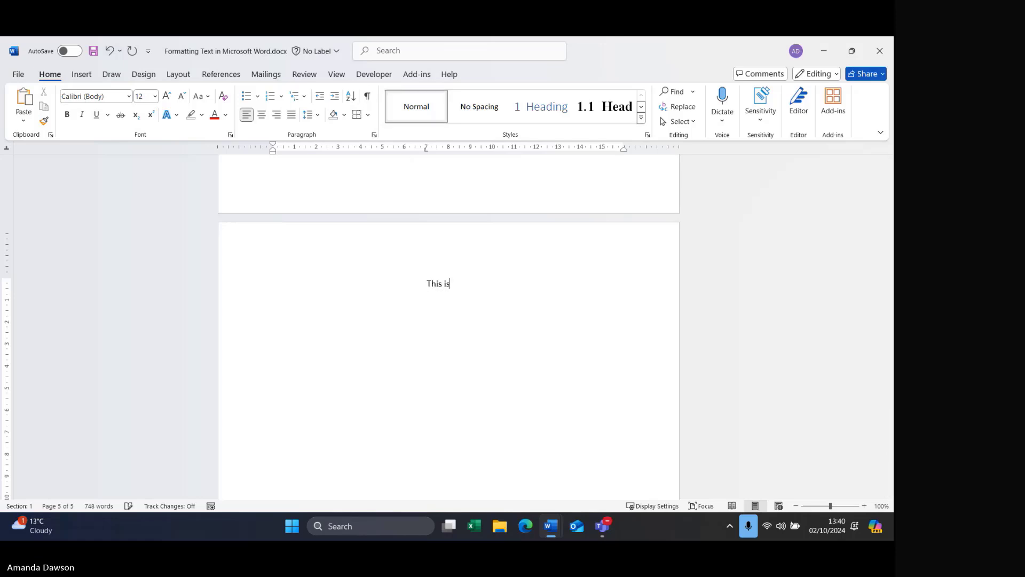
text( a left tab)
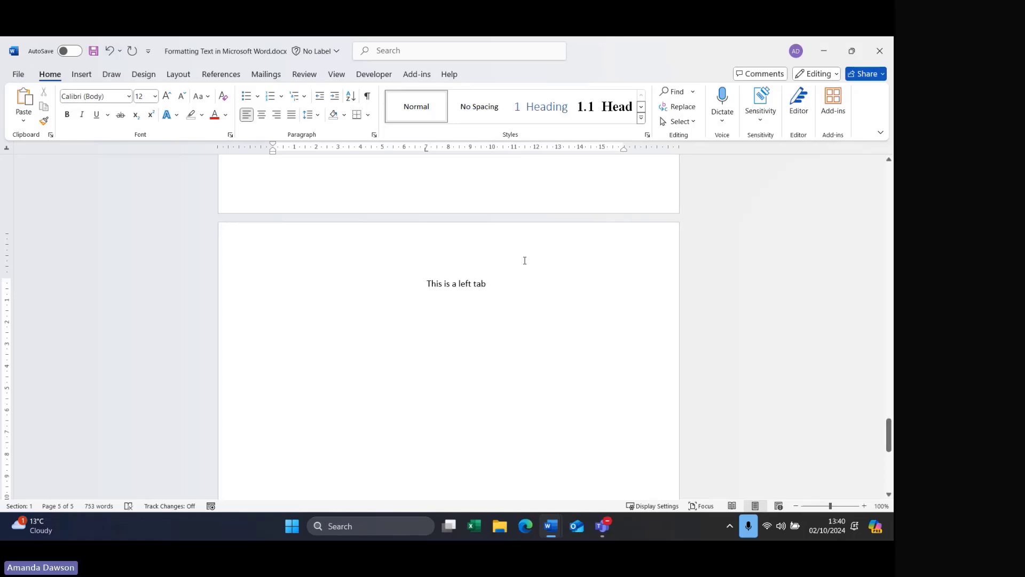
- On a second line, replace the left tab stop with a centre tab stop at 7 cm and enter 'This is a centre tab'
key(Return)
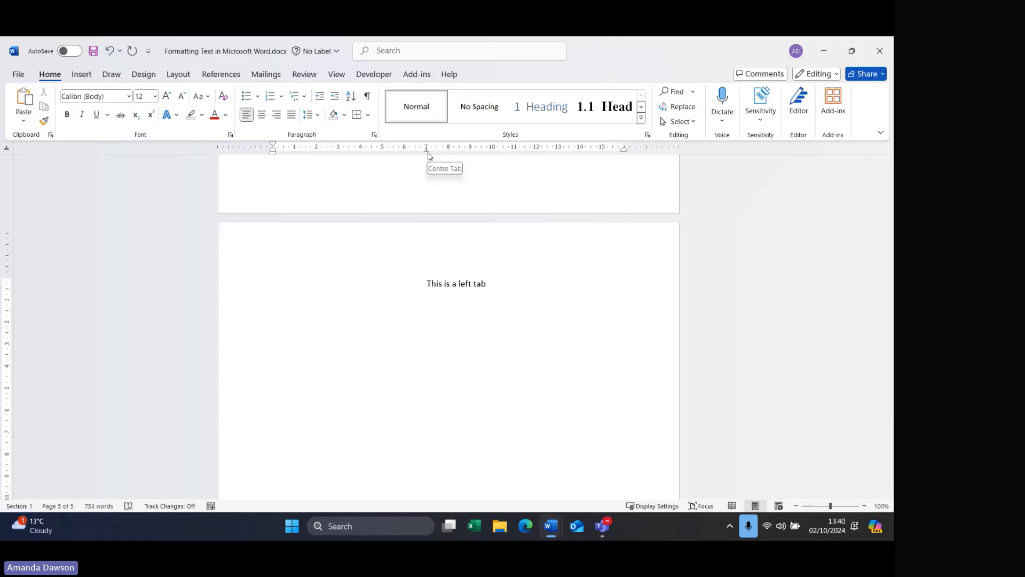
text(This is a c)
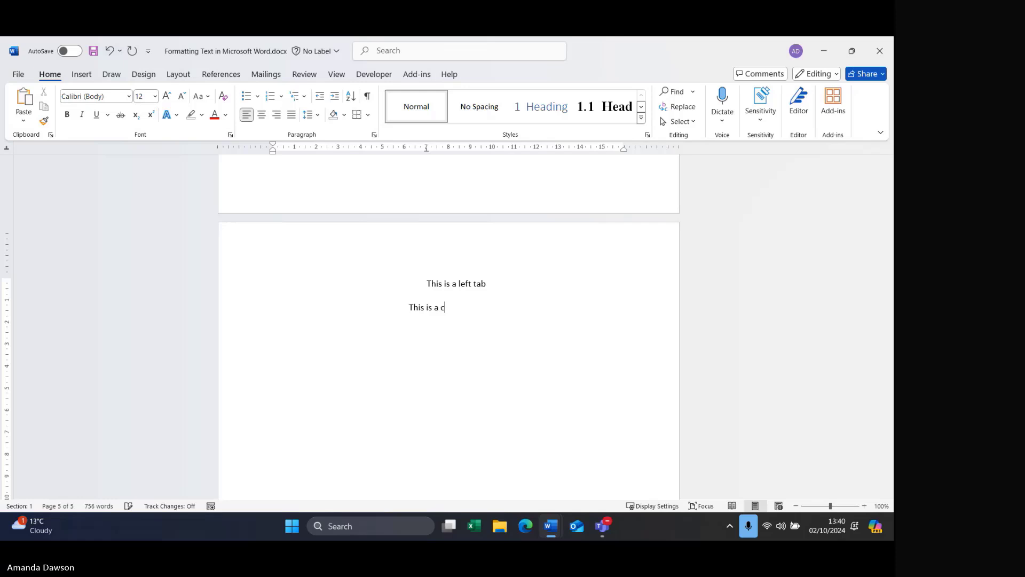
text(entre tab)
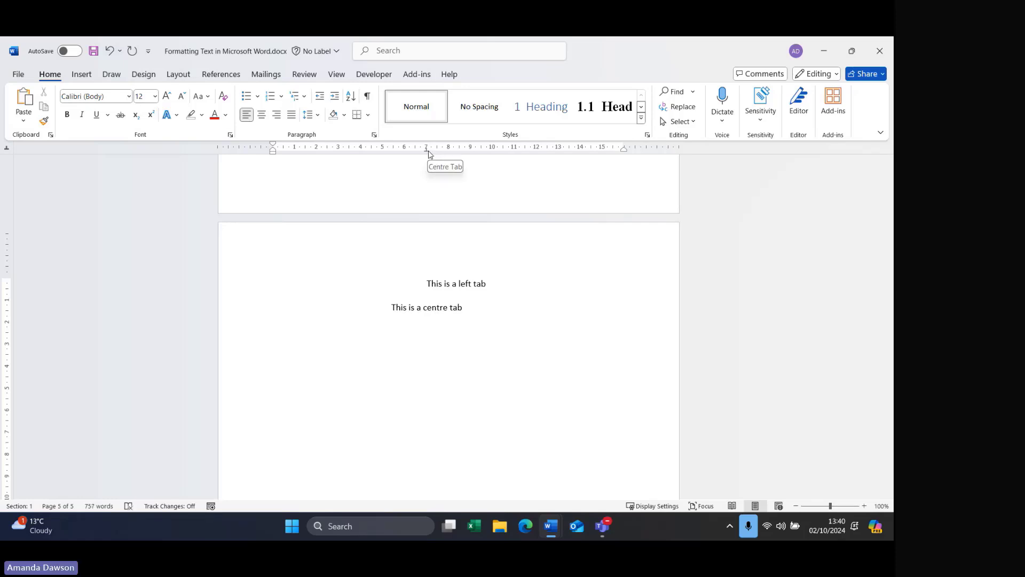
drag(429, 154, 427, 153)
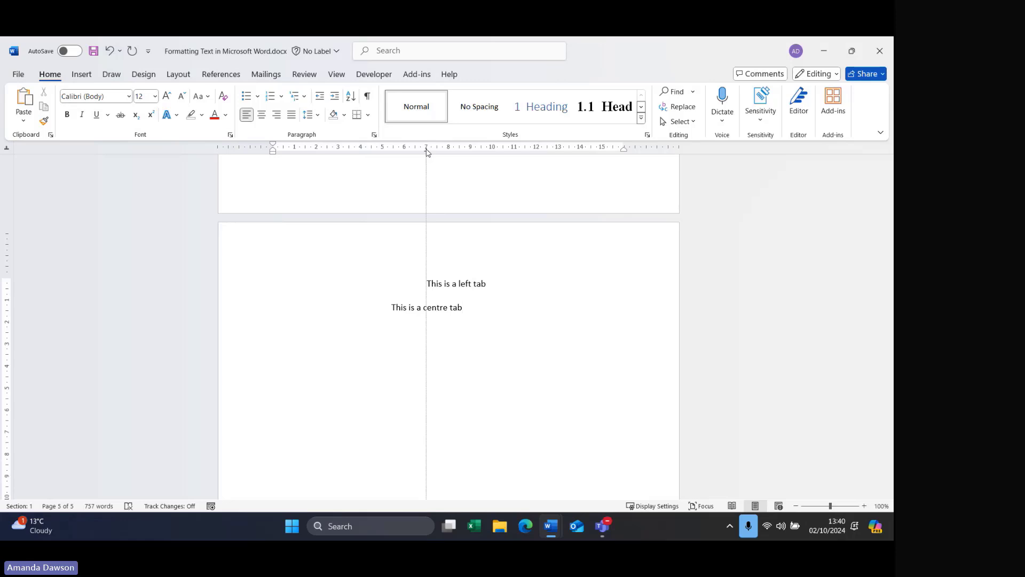
drag(427, 152, 427, 153)
- On a third line, replace the centre tab stop with a right tab stop at about 11.5 cm and enter 'This is a right tab'
key(Return)
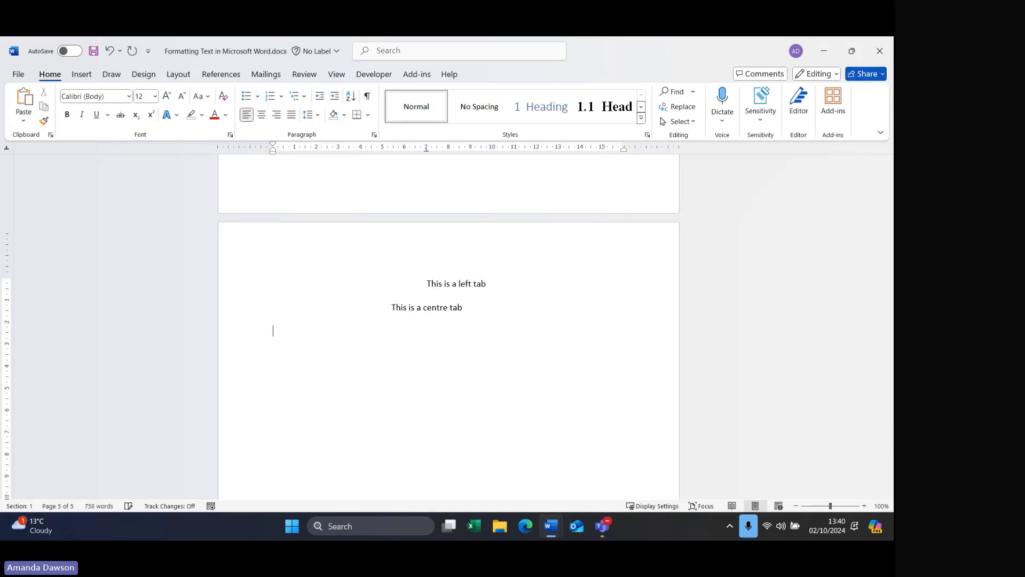
drag(426, 151, 293, 229)
click(526, 150)
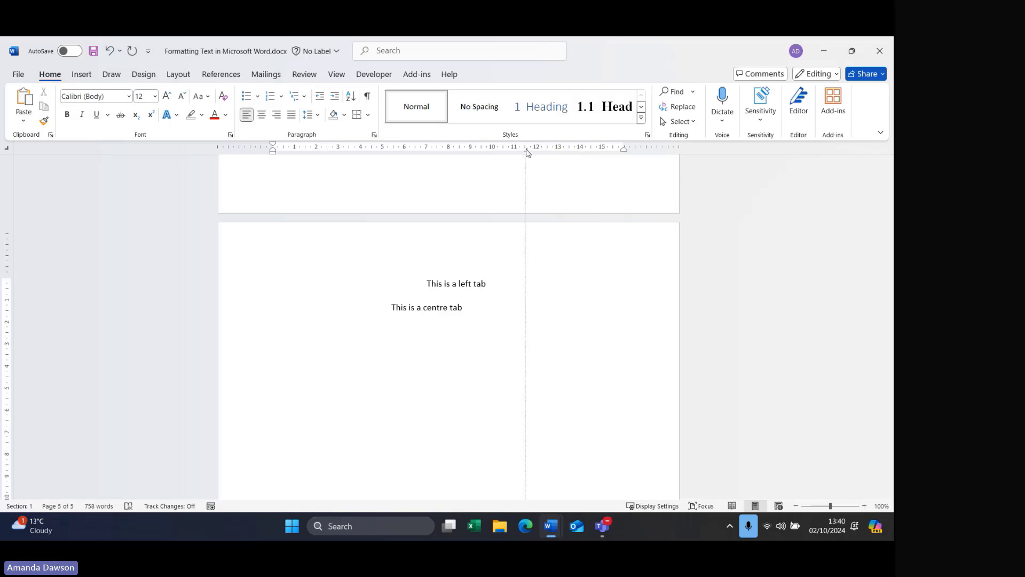
key(Tab)
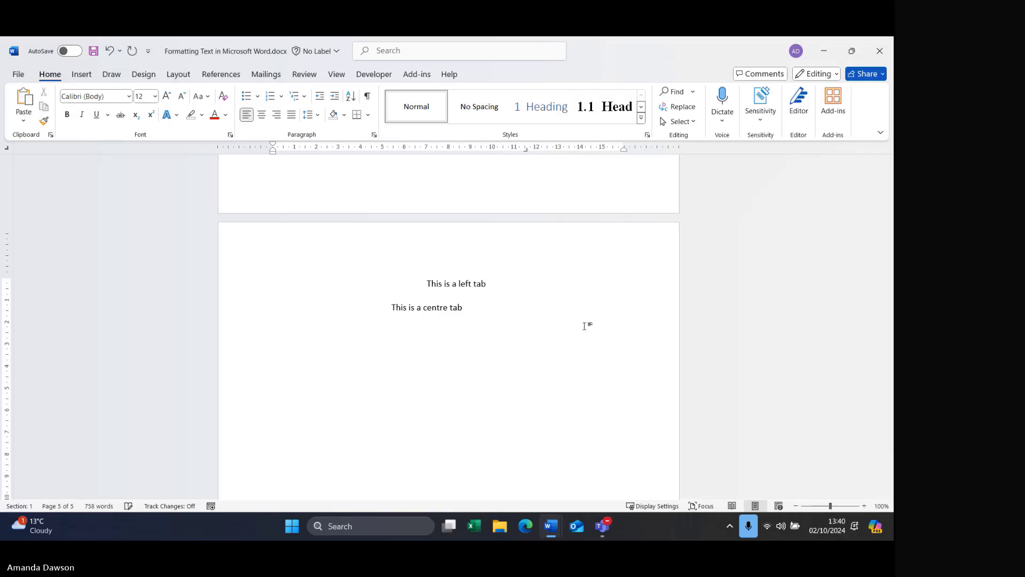
text(This is a)
text(right tab)
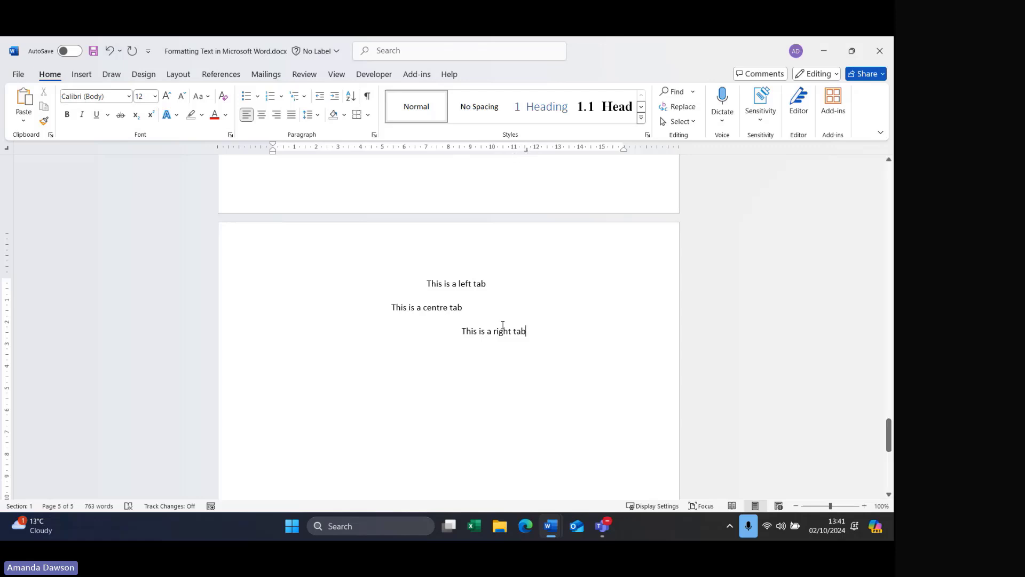
- Reposition the three lines' tab stops: the left tab at 2 cm, the centre tab at about 11.7 cm and the right tab at 5 cm
click(450, 287)
drag(425, 152, 316, 152)
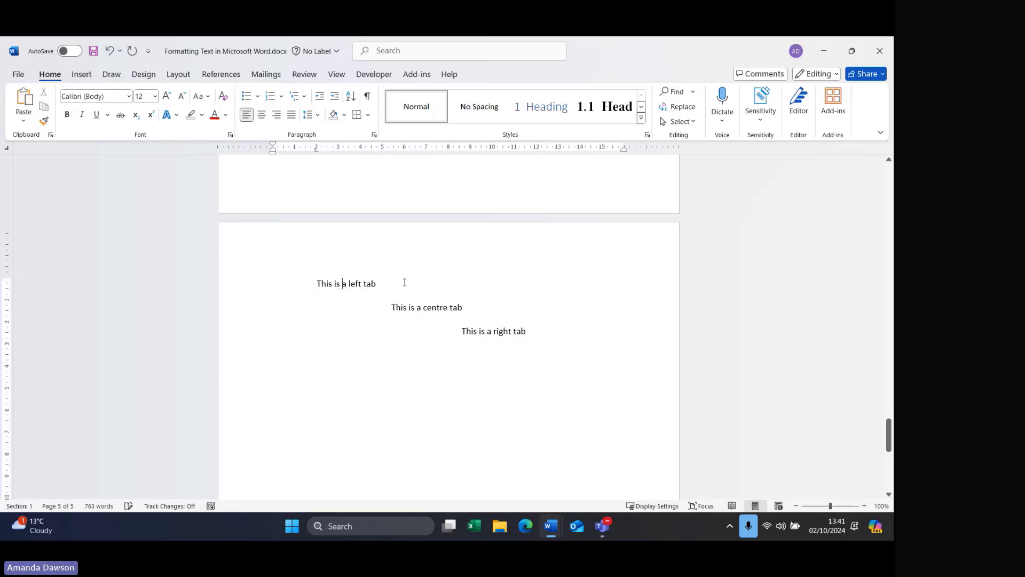
click(416, 308)
mouse_move(426, 150)
mouse_down()
mouse_move(532, 156)
mouse_move(437, 158)
mouse_up()
click(480, 331)
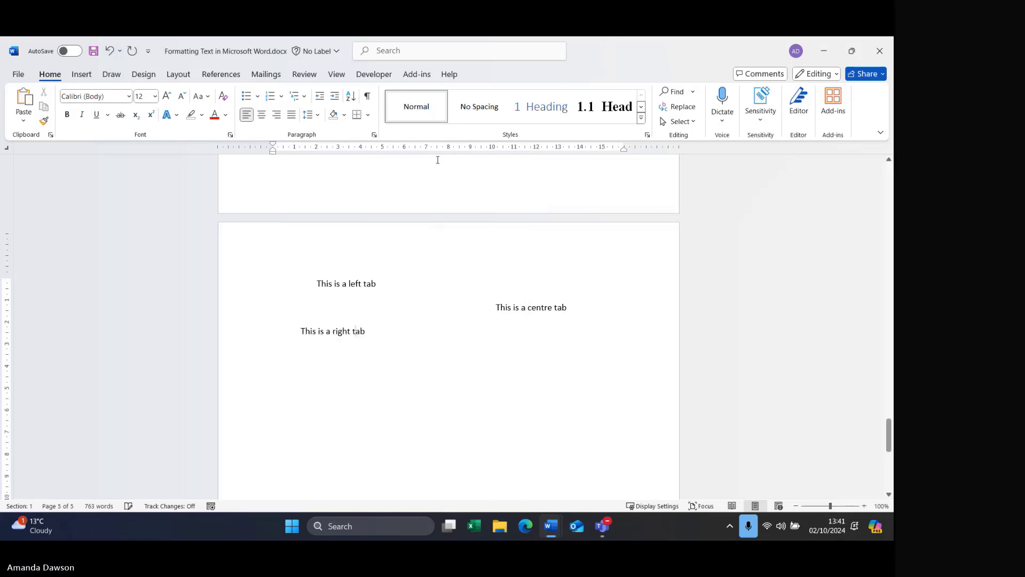
click(382, 151)
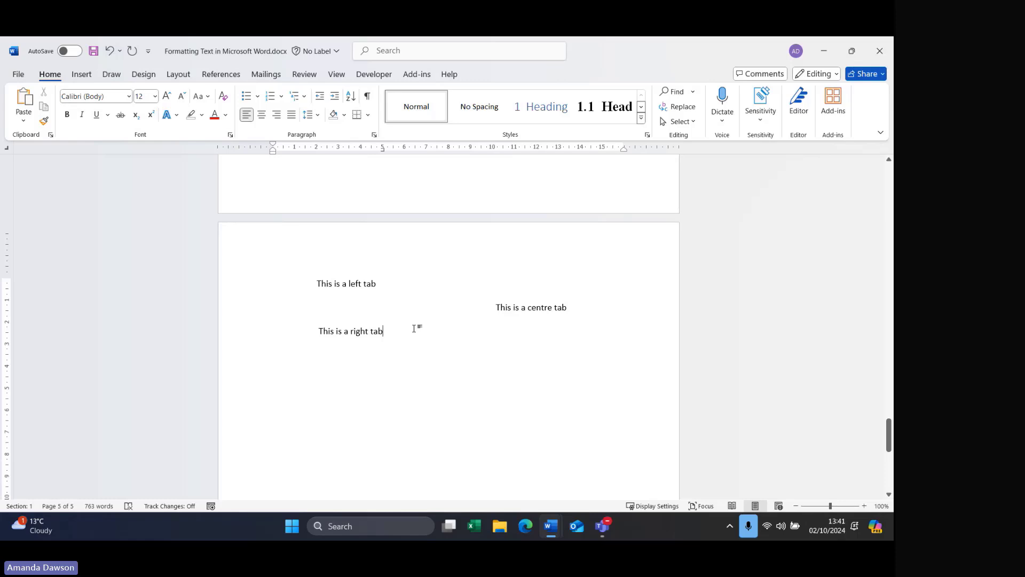
- Below the right tab line, clear the inherited tab stop and enter 'Chapter 1 Page 1' and 'Chapter 2 Page 6' on separate lines
key(Return)
drag(385, 153, 388, 281)
text(CHapter)
key(BackSpace)
key(BackSpace)
key(BackSpace)
key(BackSpace)
key(BackSpace)
key(BackSpace)
text(hap)
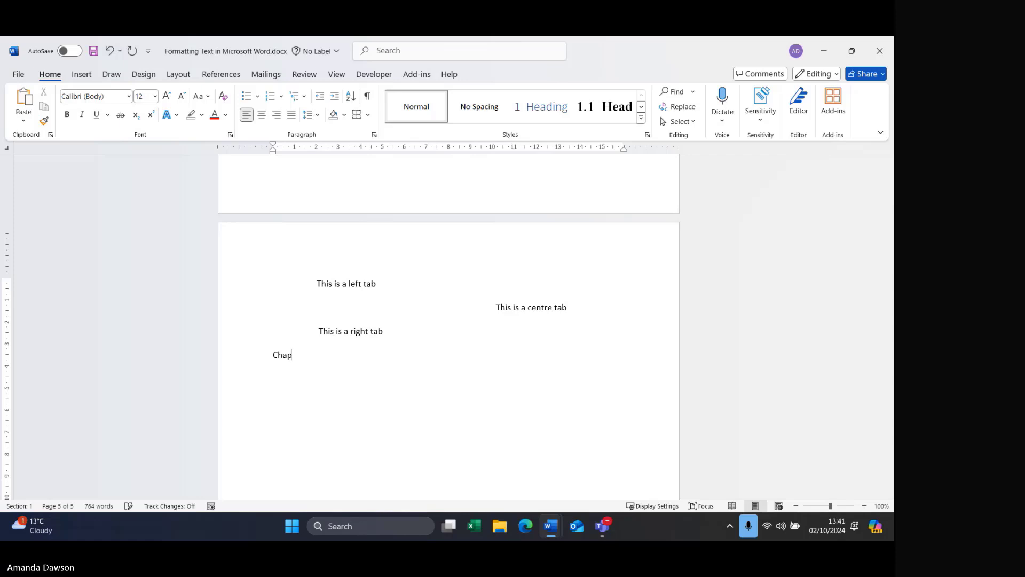
text(ter 1)
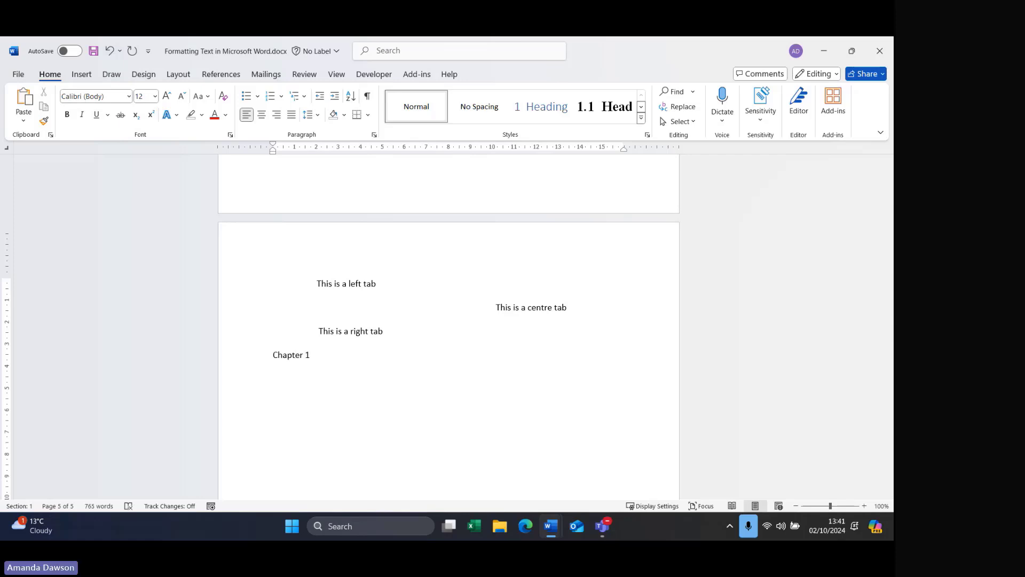
text( Page 1 )
text(Chapter)
text( 2 P)
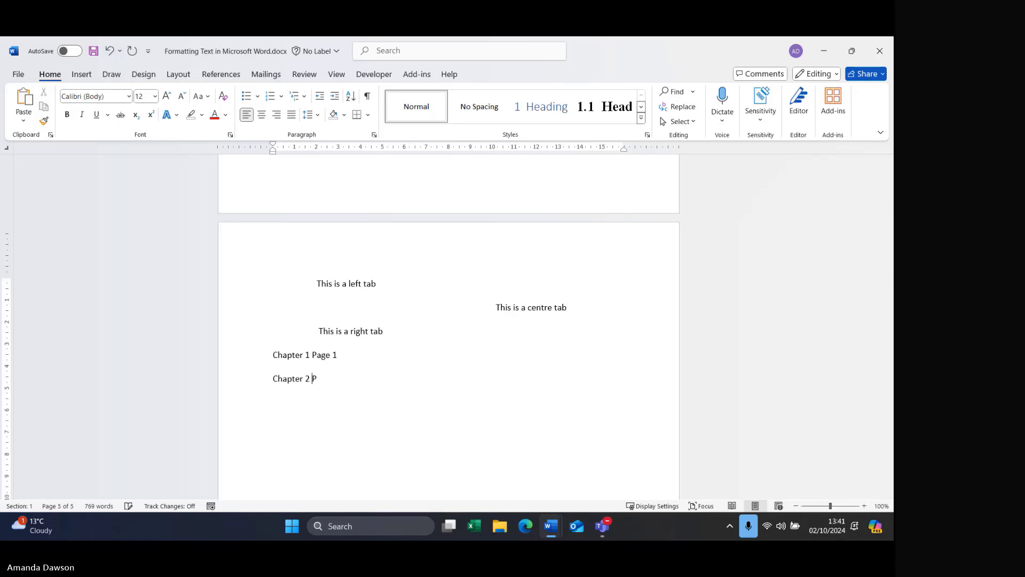
text(age 6)
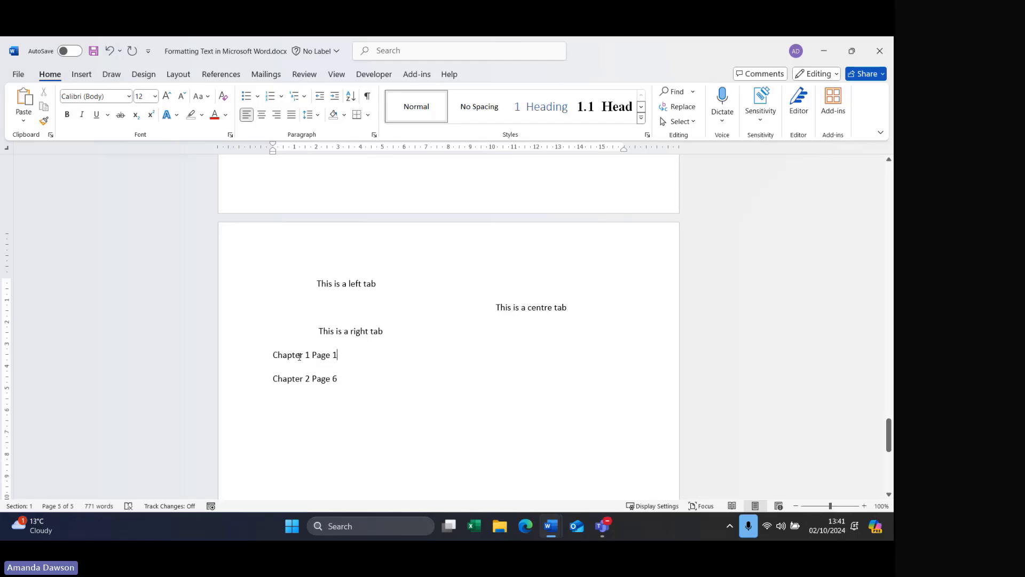
click(313, 352)
key(BackSpace)
key(BackSpace)
key(BackSpace)
key(BackSpace)
key(BackSpace)
key(BackSpace)
key(BackSpace)
key(BackSpace)
key(BackSpace)
key(BackSpace)
key(BackSpace)
key(BackSpace)
key(BackSpace)
key(BackSpace)
key(BackSpace)
key(BackSpace)
key(BackSpace)
key(BackSpace)
key(BackSpace)
key(BackSpace)
key(BackSpace)
key(BackSpace)
key(BackSpace)
key(BackSpace)
key(BackSpace)
key(BackSpace)
click(352, 378)
drag(312, 379, 269, 363)
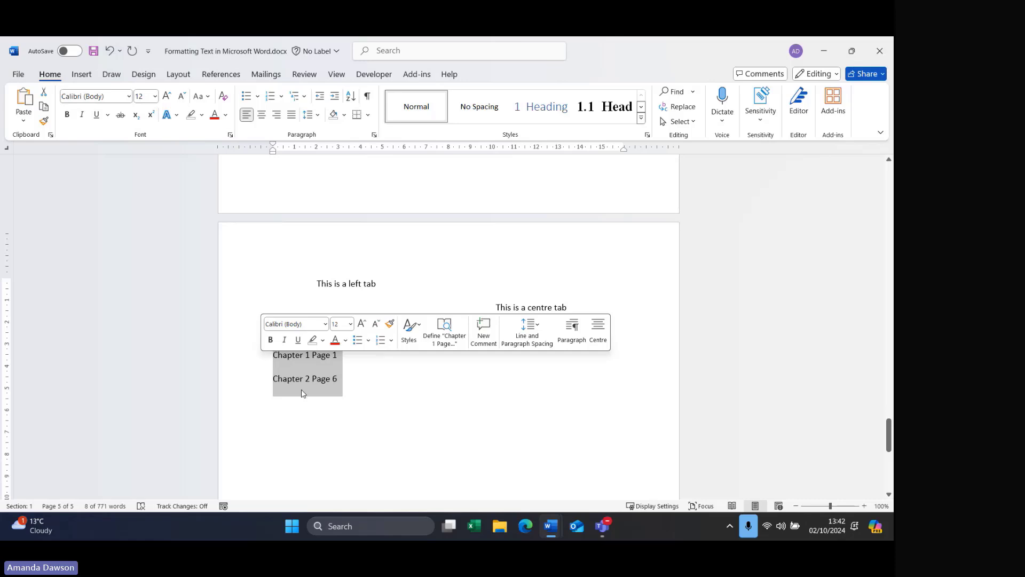
click(402, 419)
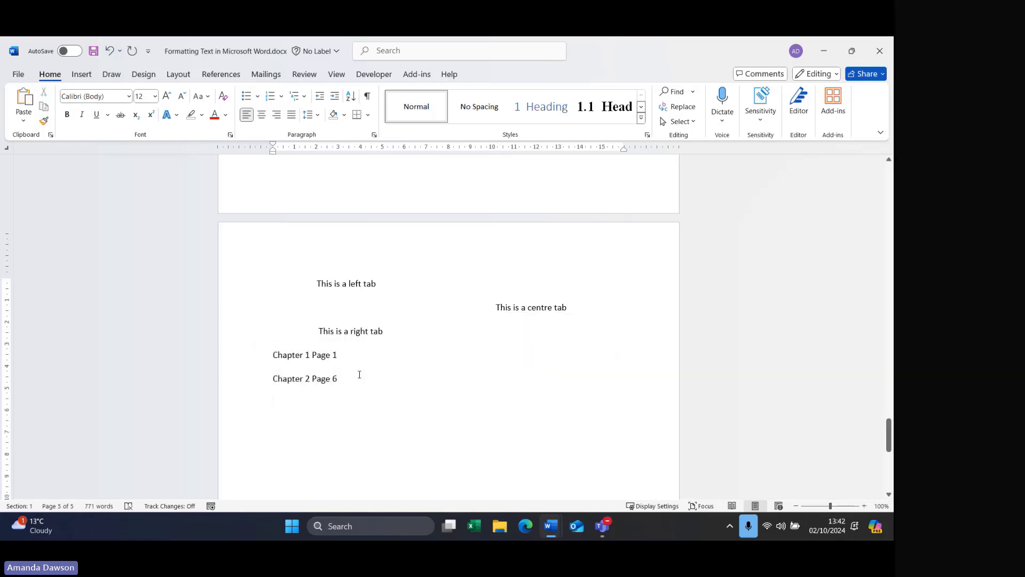
- Set a centre-aligned tab stop at 11 cm for both chapter lines
drag(338, 378, 262, 359)
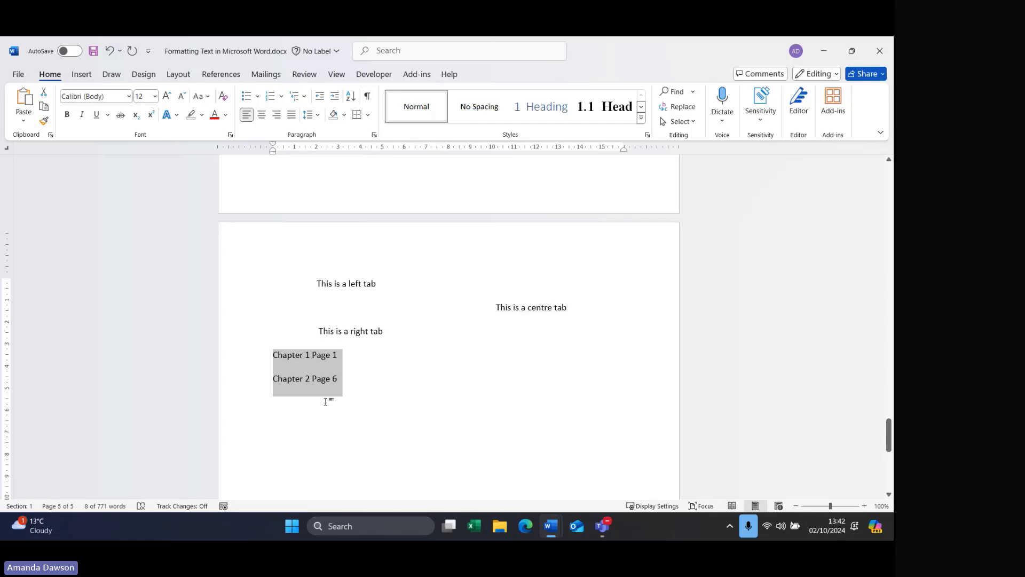
click(375, 135)
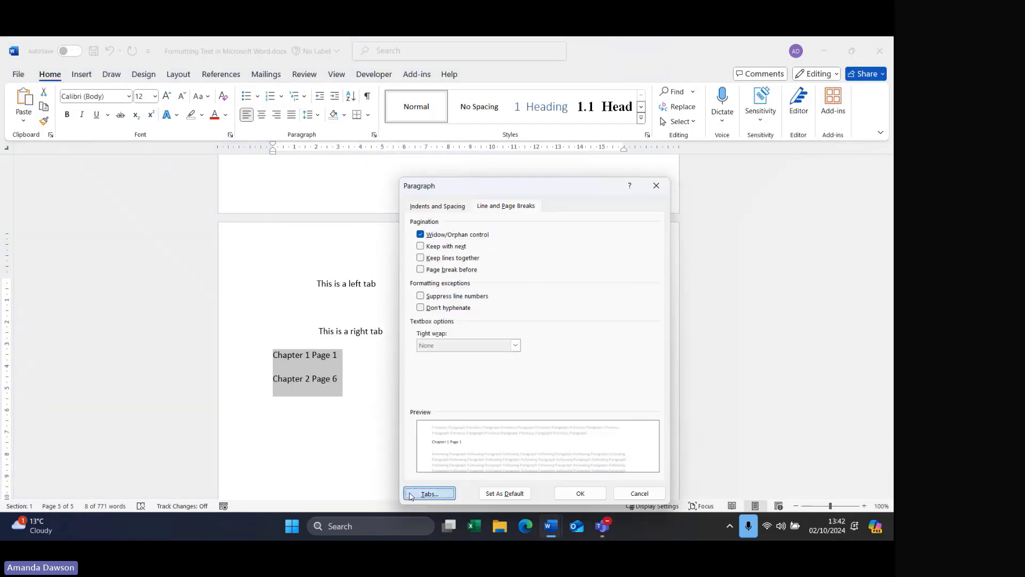
click(430, 494)
drag(416, 167, 634, 201)
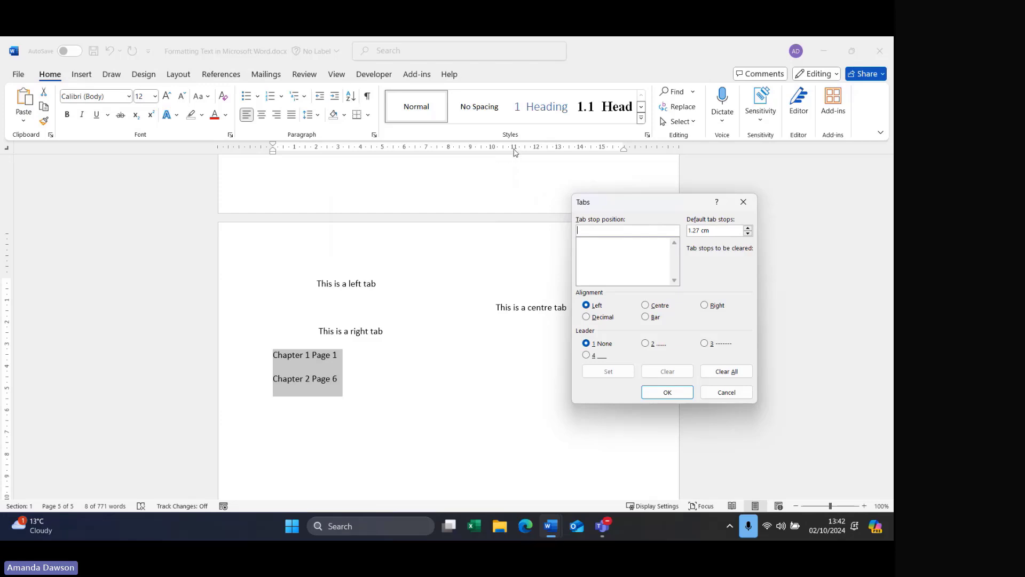
text(11)
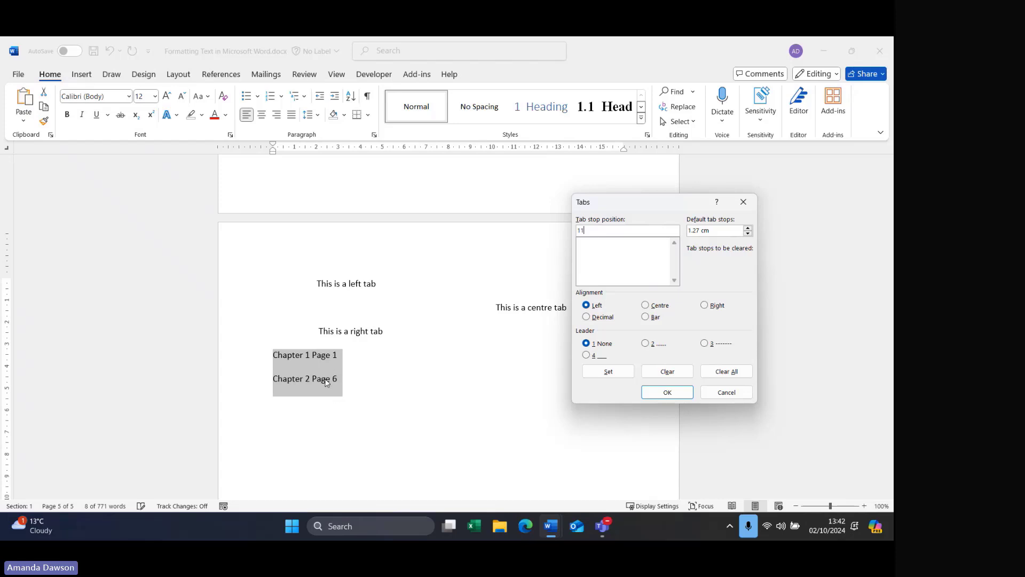
click(660, 306)
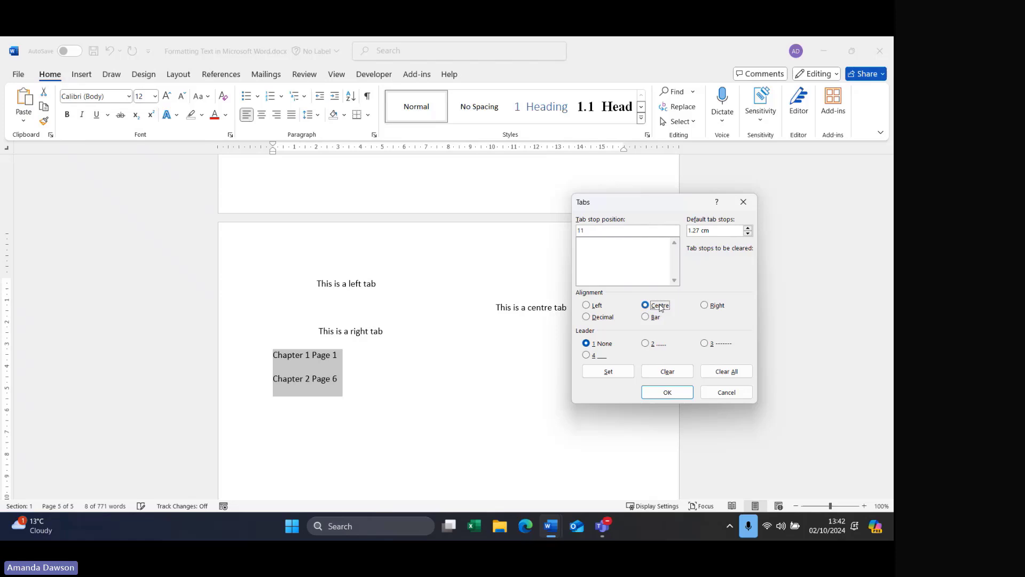
click(599, 377)
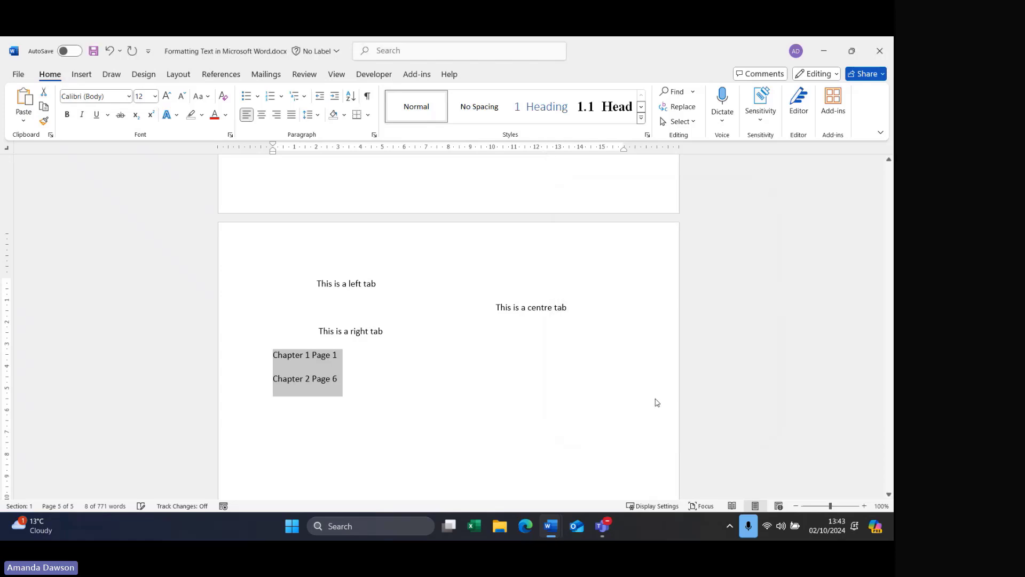
click(667, 393)
- Insert a tab before 'Page 1' and before 'Page 6' to align the page references at the tab stop
click(315, 356)
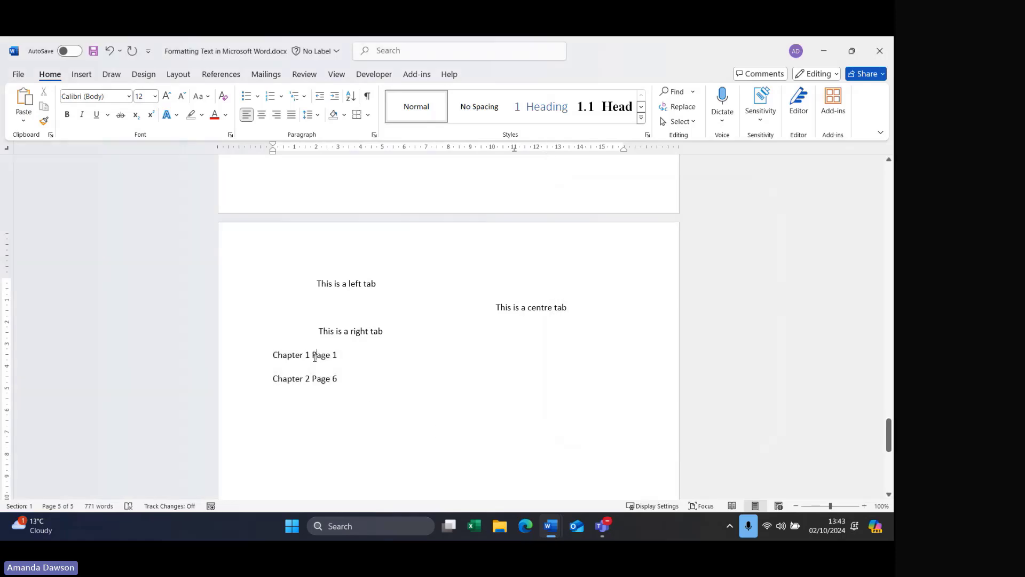
key(Tab)
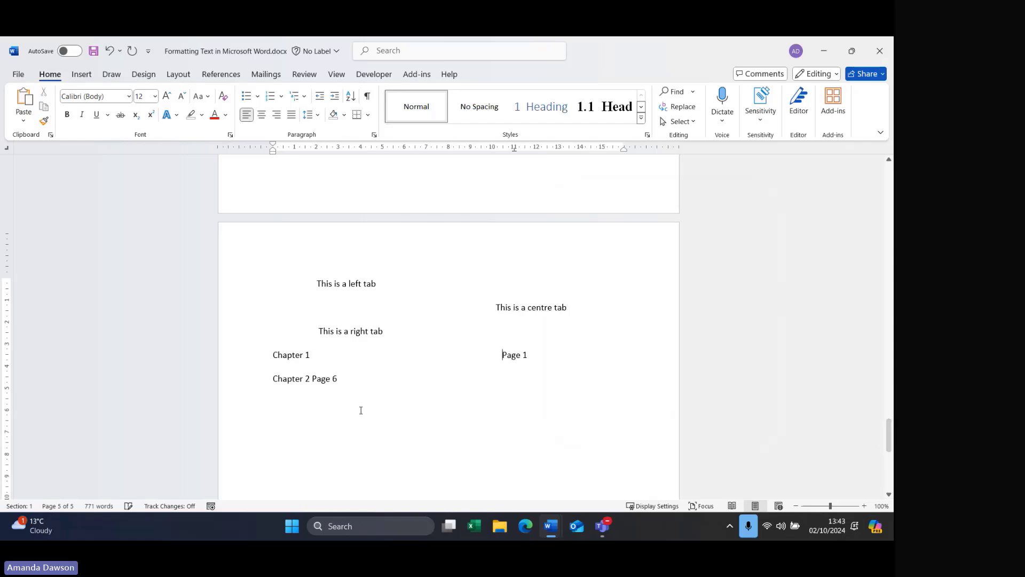
click(313, 381)
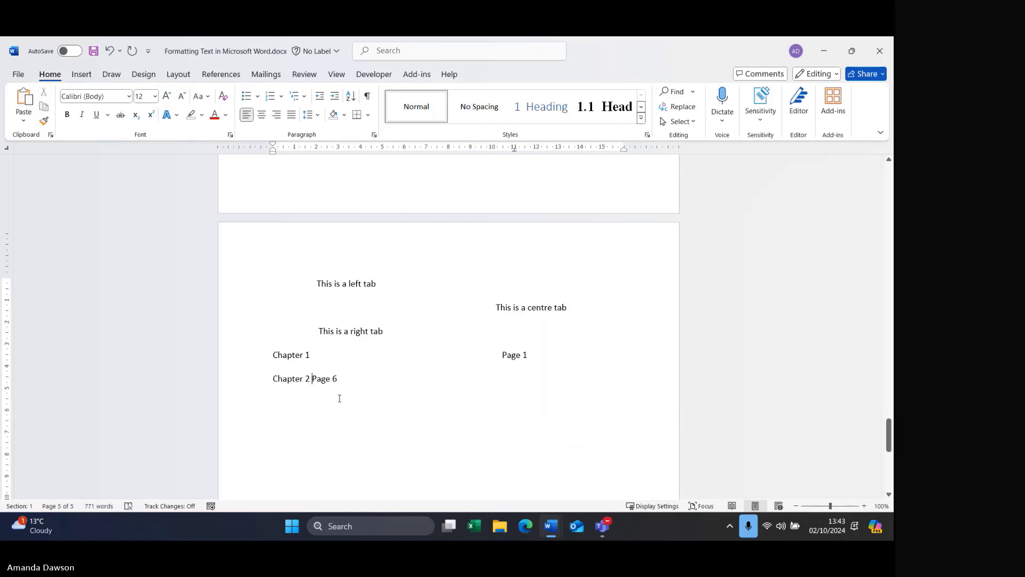
key(Tab)
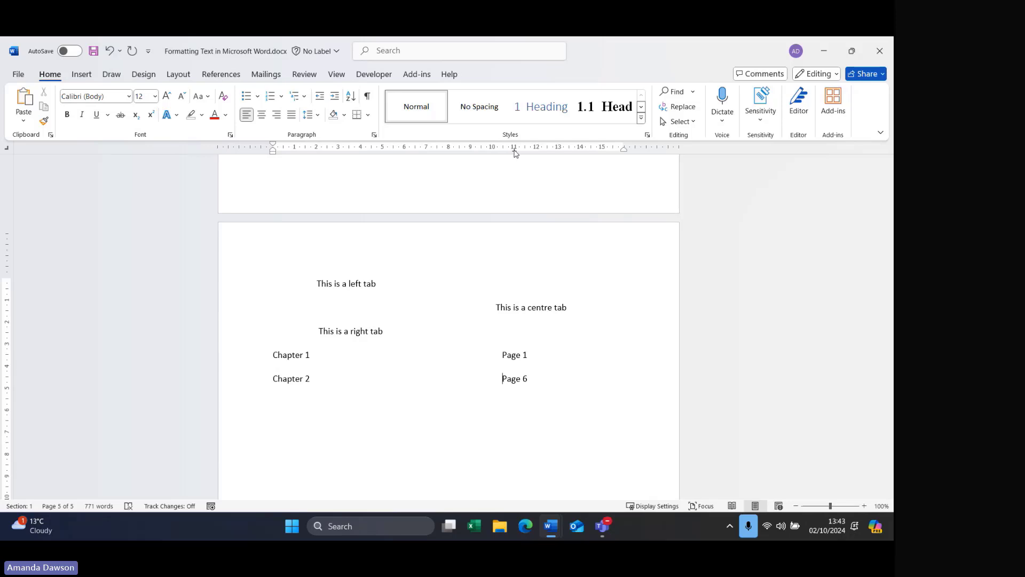
- Move the centre tab stop of both chapter lines to 14.25 cm
drag(515, 152, 515, 152)
drag(544, 379, 267, 354)
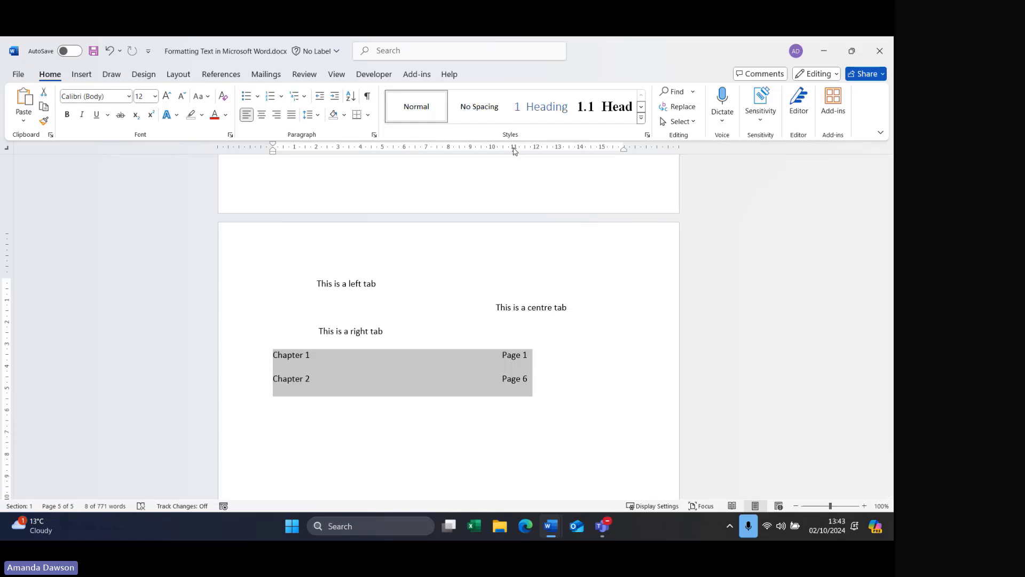
drag(514, 150, 586, 154)
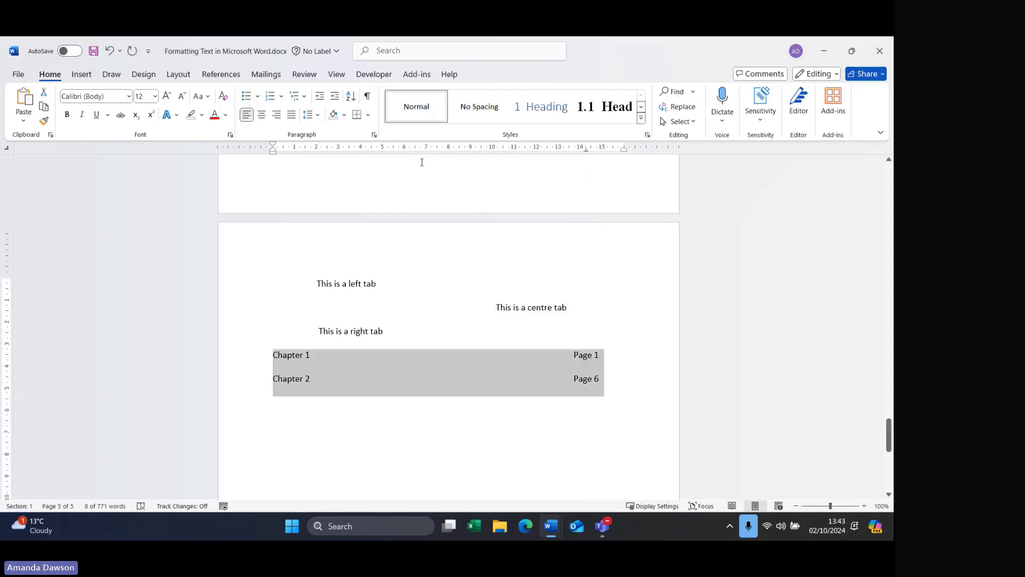
- Apply the dotted leader, option 2, to the 14.25 cm tab stop of both chapter lines
click(374, 135)
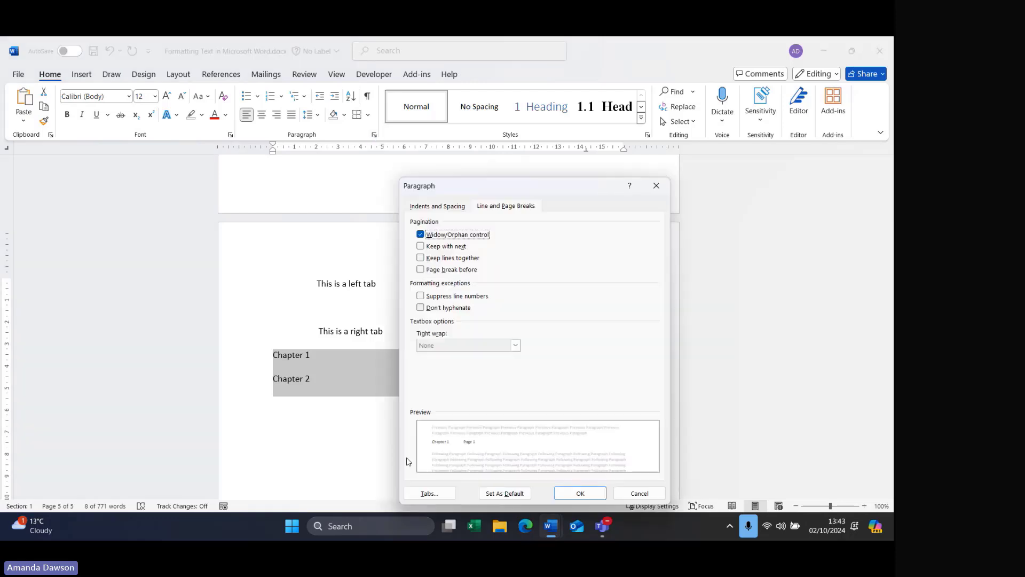
click(429, 493)
click(589, 243)
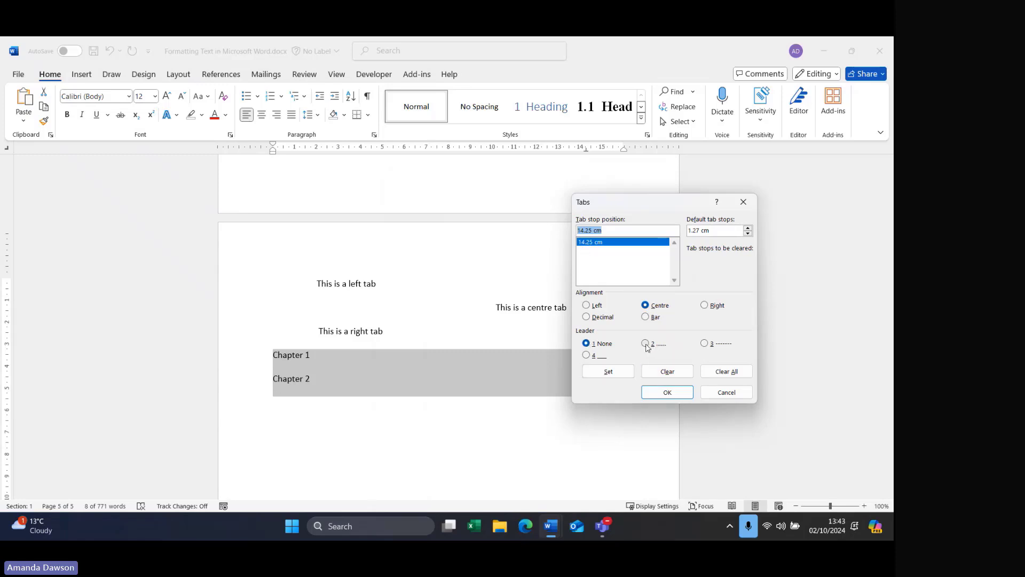
click(646, 344)
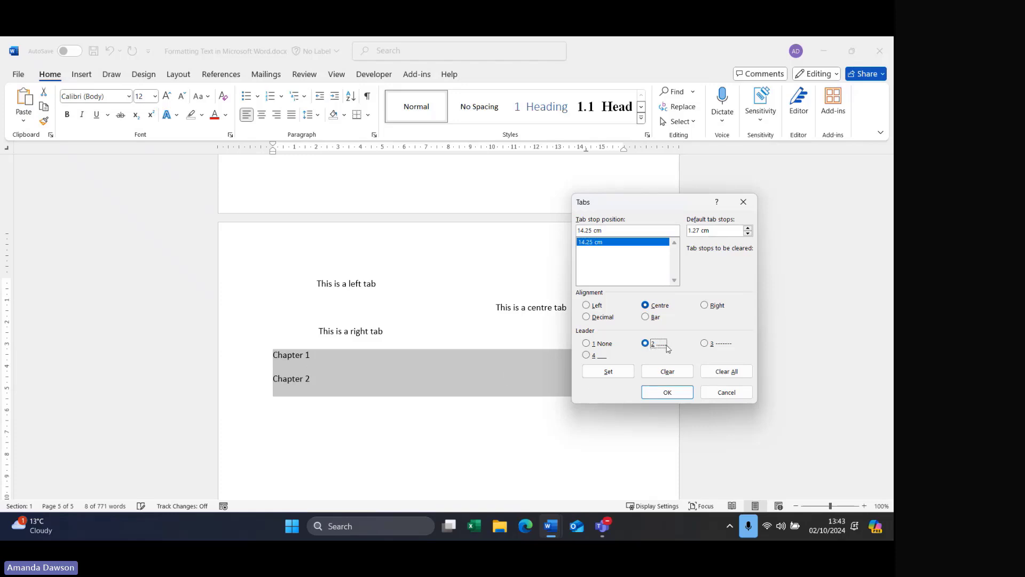
click(608, 372)
click(668, 392)
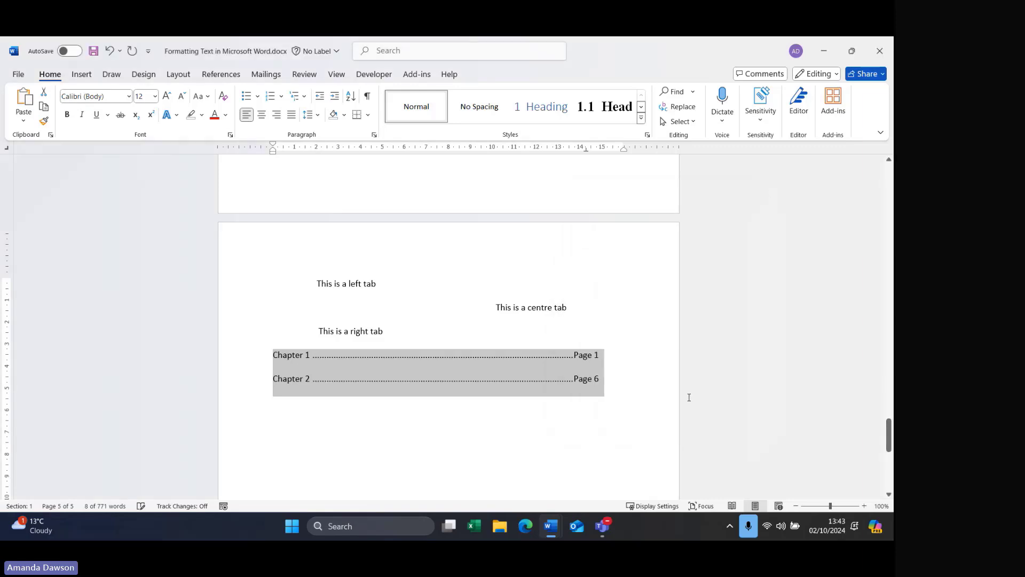
click(313, 355)
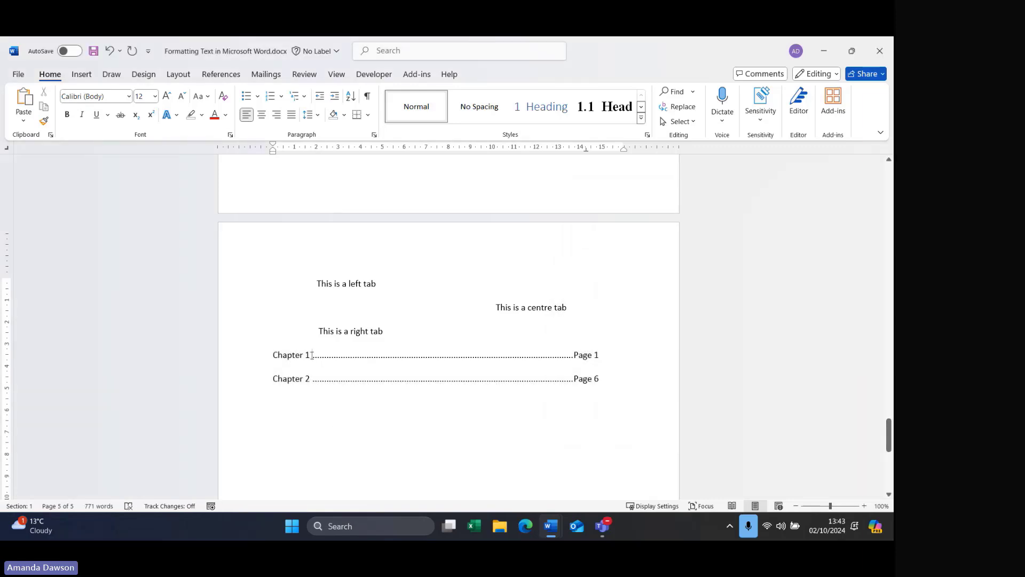
drag(355, 355, 494, 358)
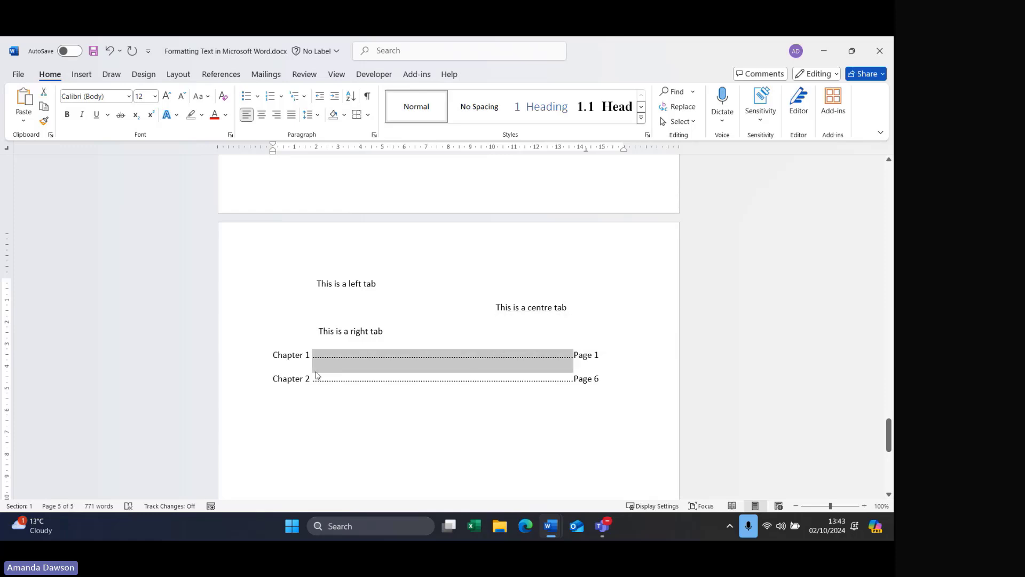
click(284, 358)
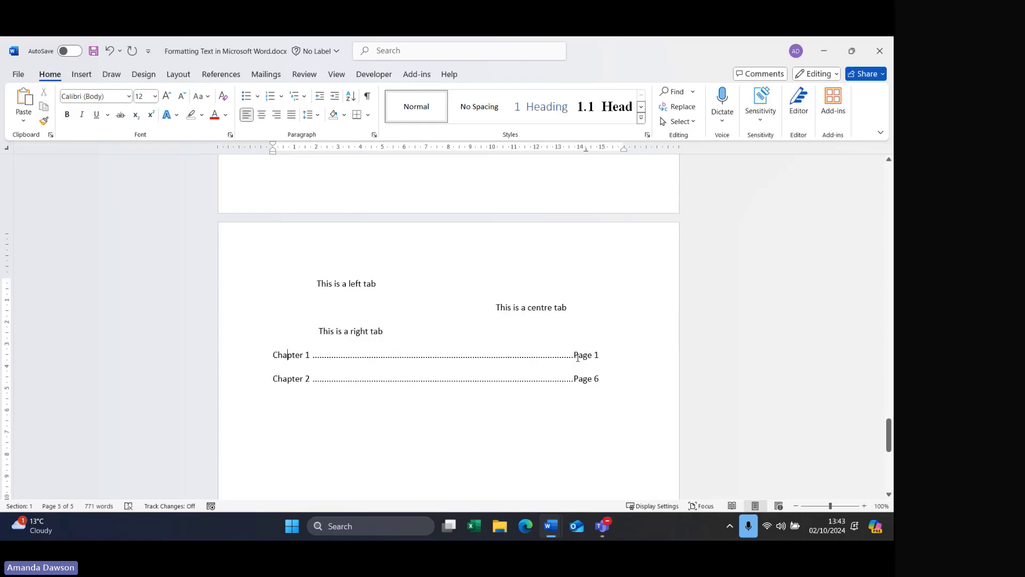
- Enter the labels 'Name:', 'Address:' and 'Email:' on separate lines below the chapter lines
click(607, 421)
text(Nmae)
key(BackSpace)
key(BackSpace)
key(BackSpace)
text(ame:)
key(Return)
text(Address)
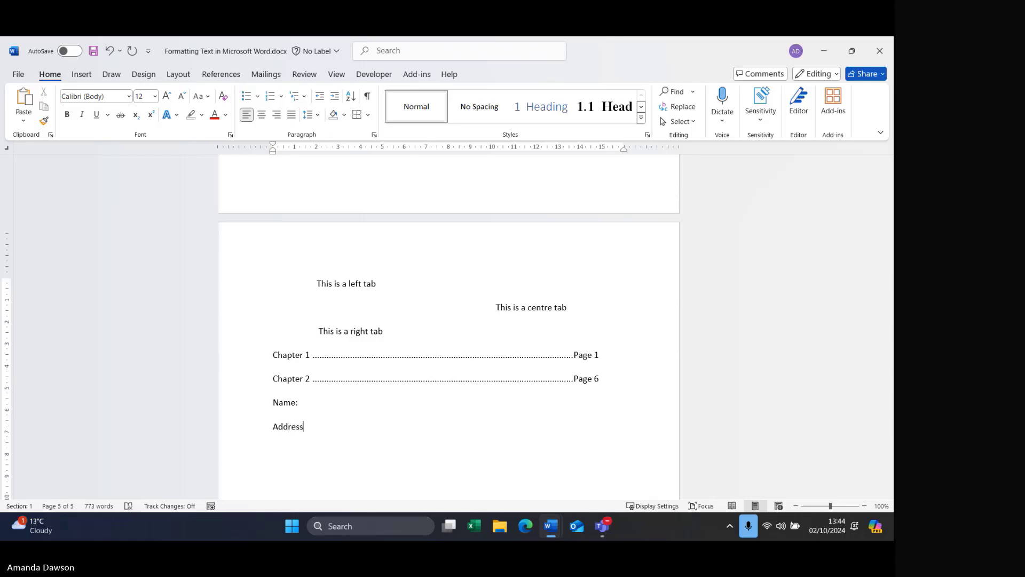
text(:])
key(Return)
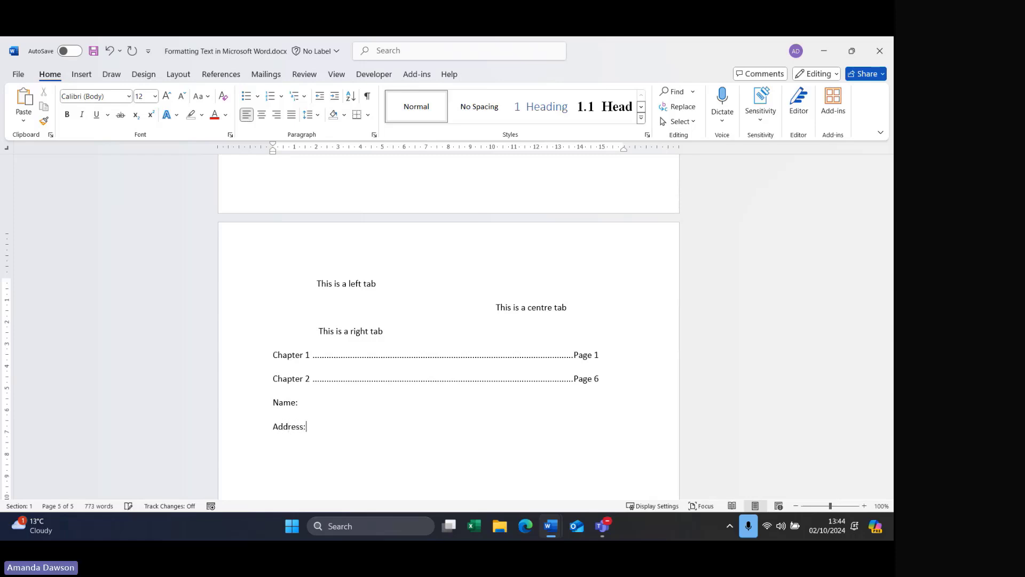
text(Email:)
- Add a right tab stop at 9 cm to the Name, Address and Email lines
click(306, 408)
drag(307, 455, 273, 403)
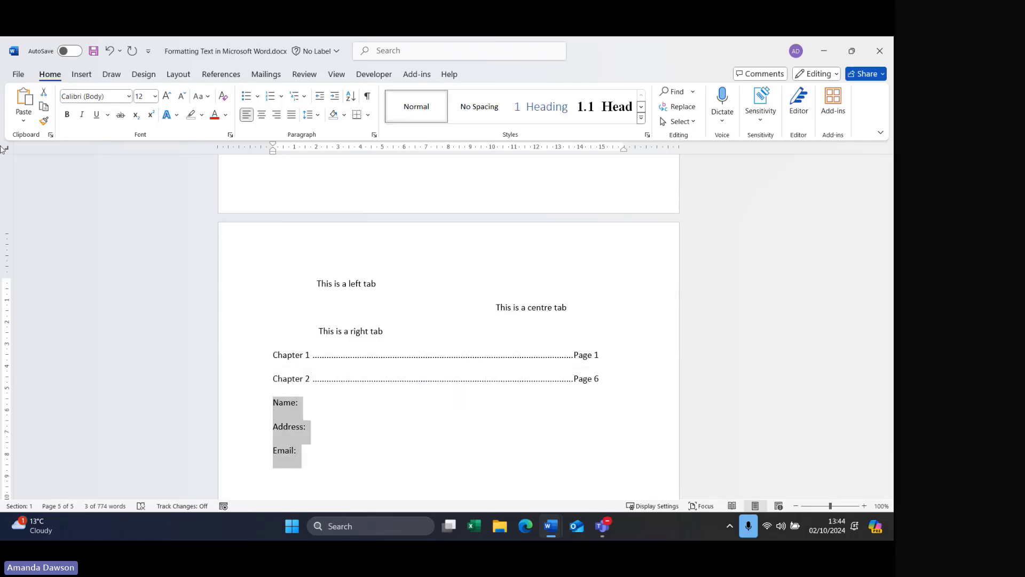
click(471, 149)
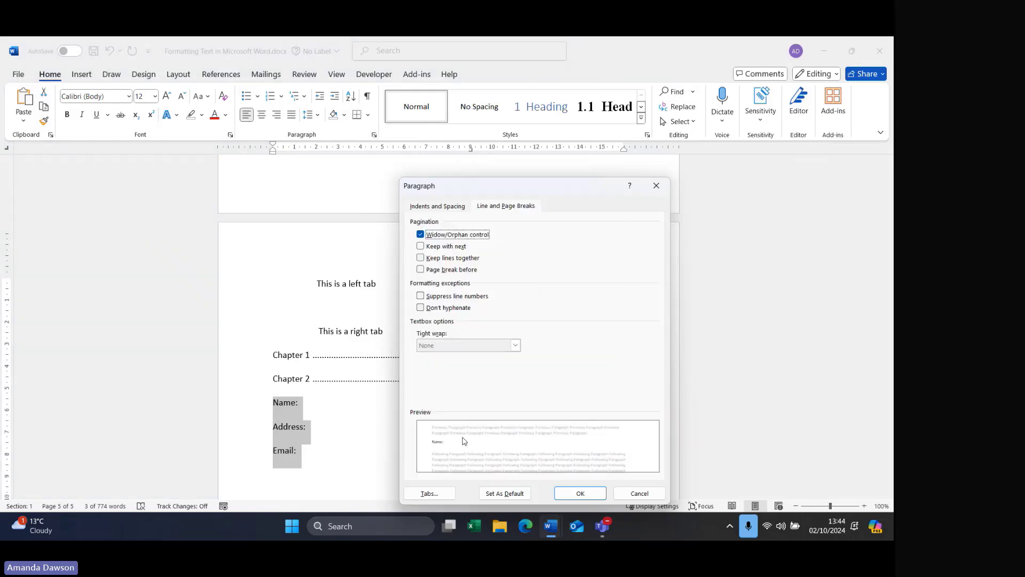
- Apply the underline leader, option 4, to the 9 cm tab stop of the Name, Address and Email lines
click(428, 492)
click(584, 241)
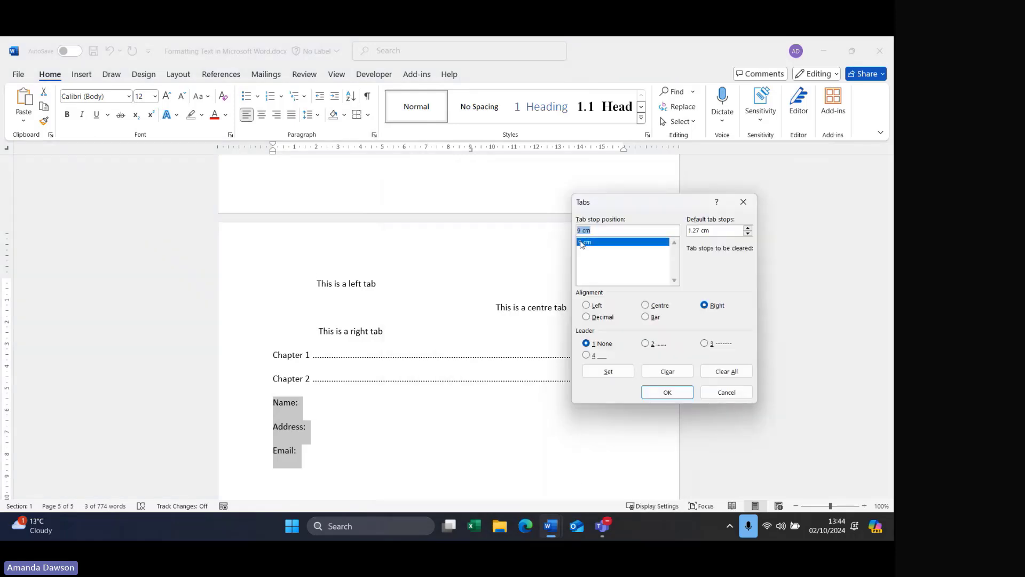
click(587, 356)
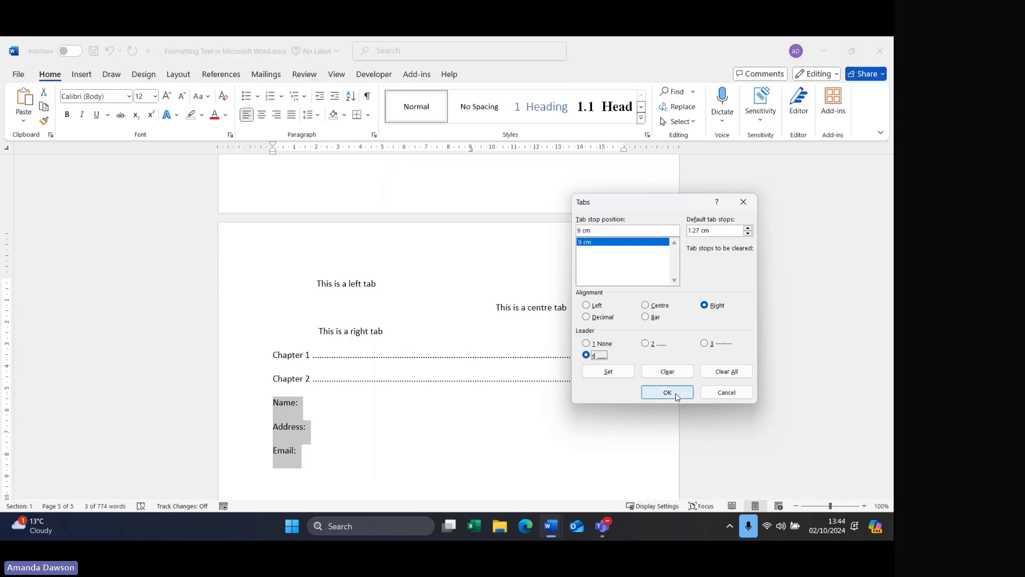
click(620, 371)
click(662, 394)
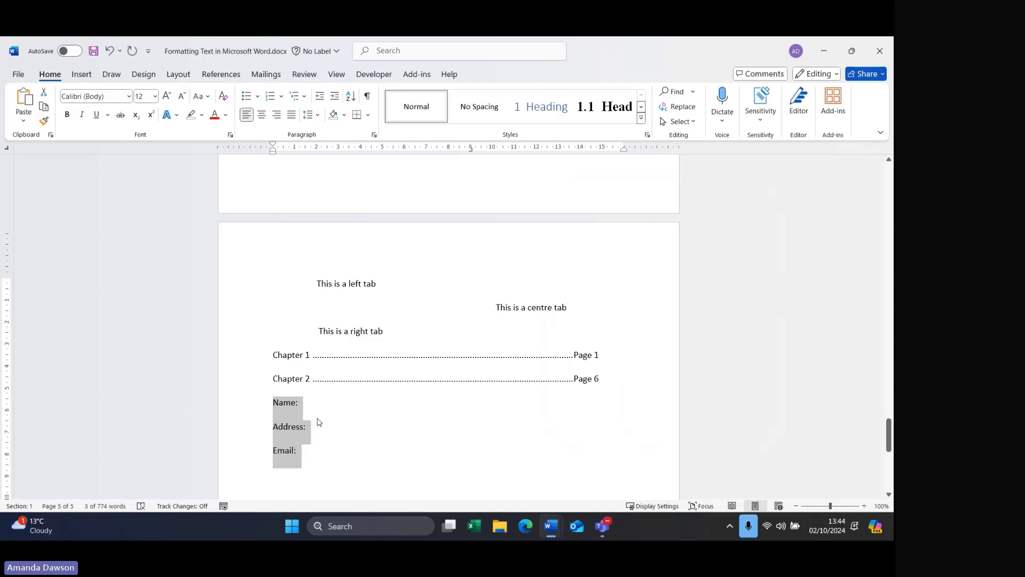
- Insert a tab after each of the Name, Address and Email labels to draw their fill-in lines, tidying the gap after 'Email:'
click(327, 408)
key(Tab)
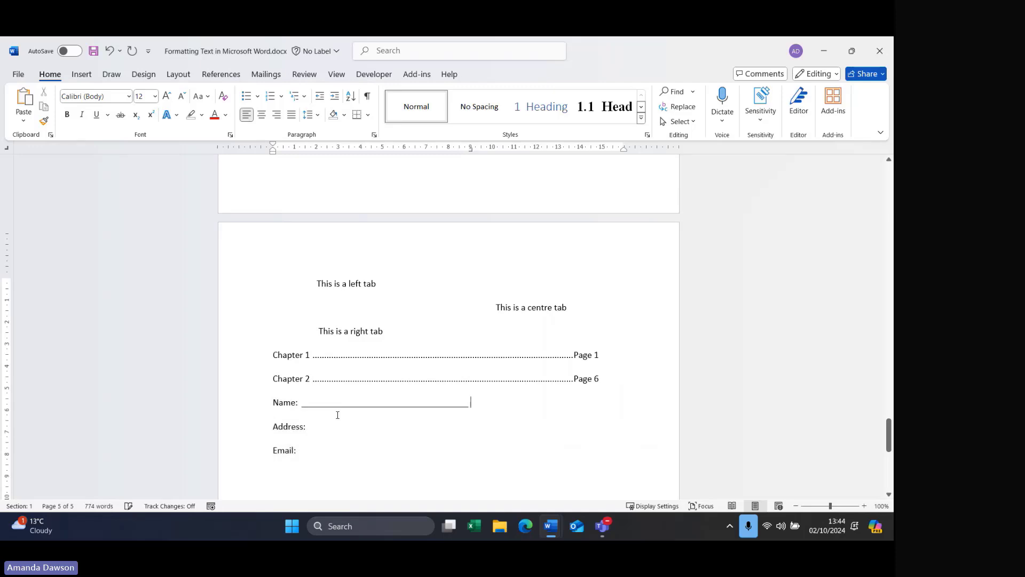
click(343, 425)
key(Tab)
click(336, 451)
key(Tab)
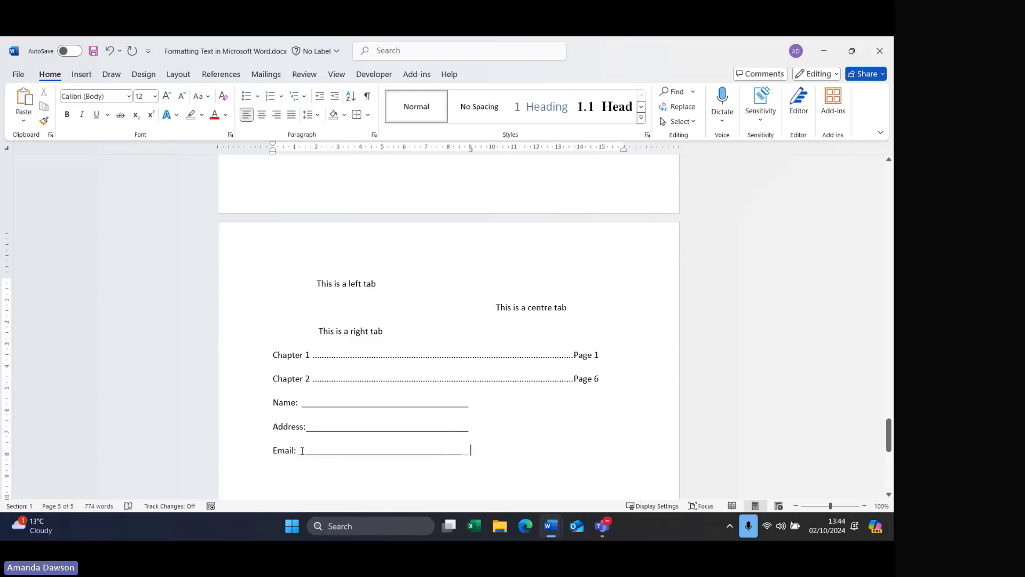
click(298, 451)
key(BackSpace)
- Enter the amounts £100.45, £2000 and £0.27 on separate lines below the Email line, leaving a blank line above them
scroll(526, 448, down, 3)
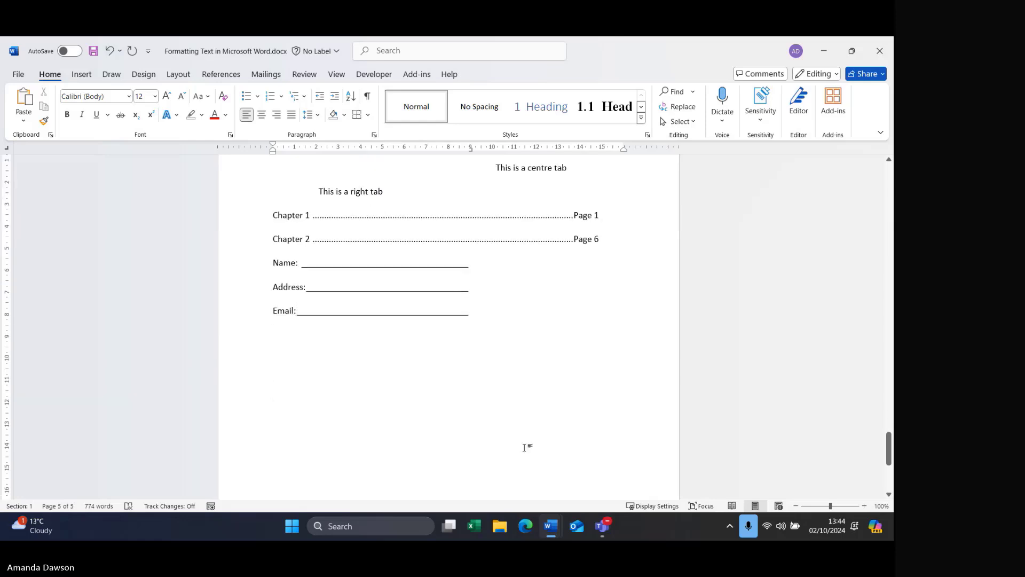
click(520, 313)
key(Return)
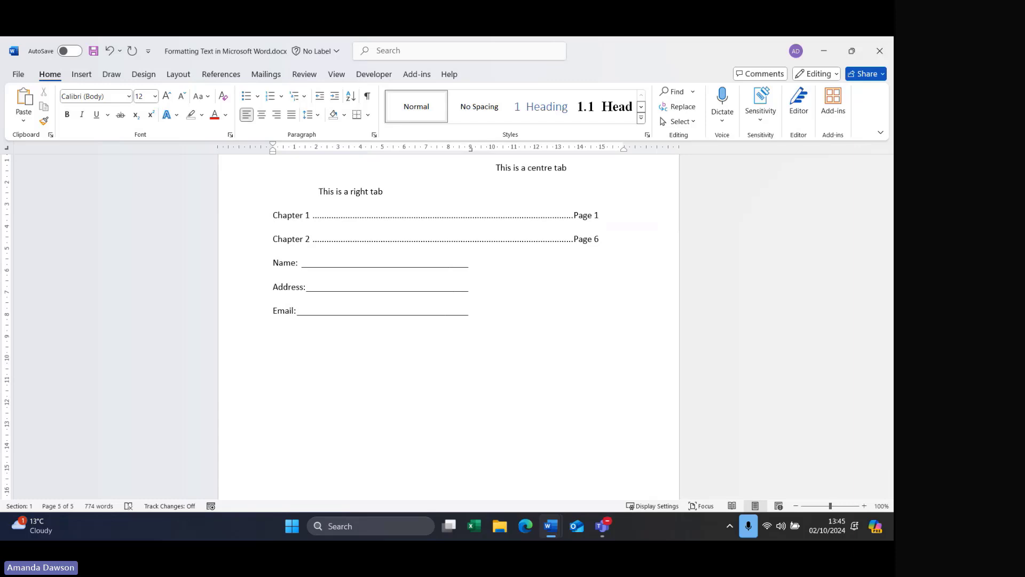
text(£100)
text(.45 )
text(£2000)
key(Return)
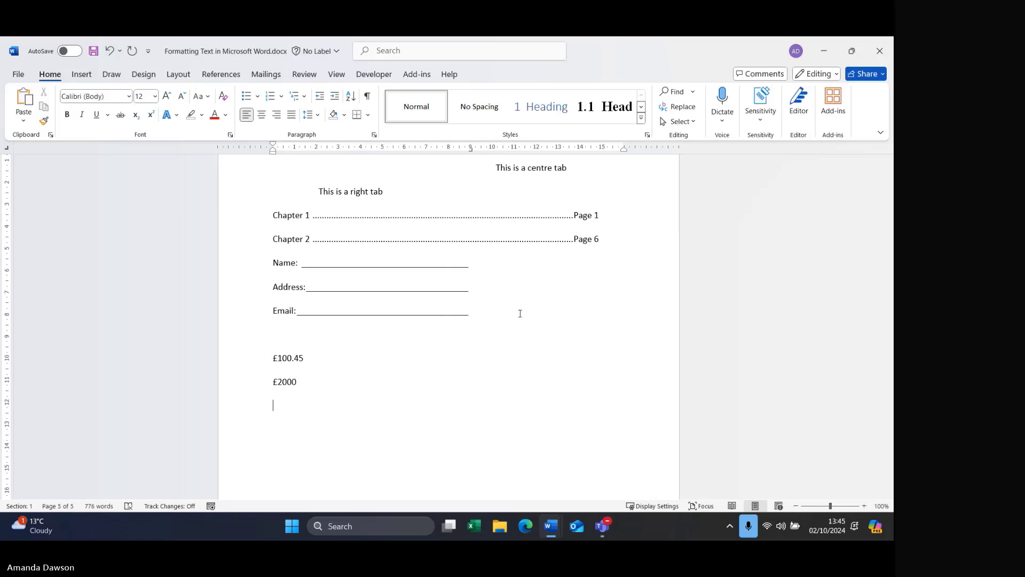
text(£0.27)
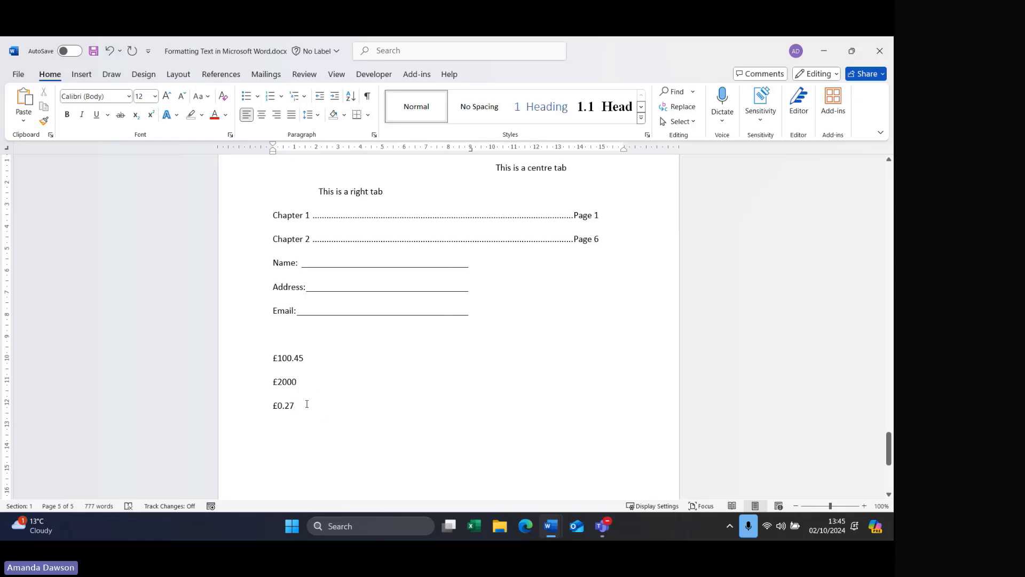
- Set a decimal tab stop at 4 cm with no leader for the three amount lines
drag(306, 403, 274, 361)
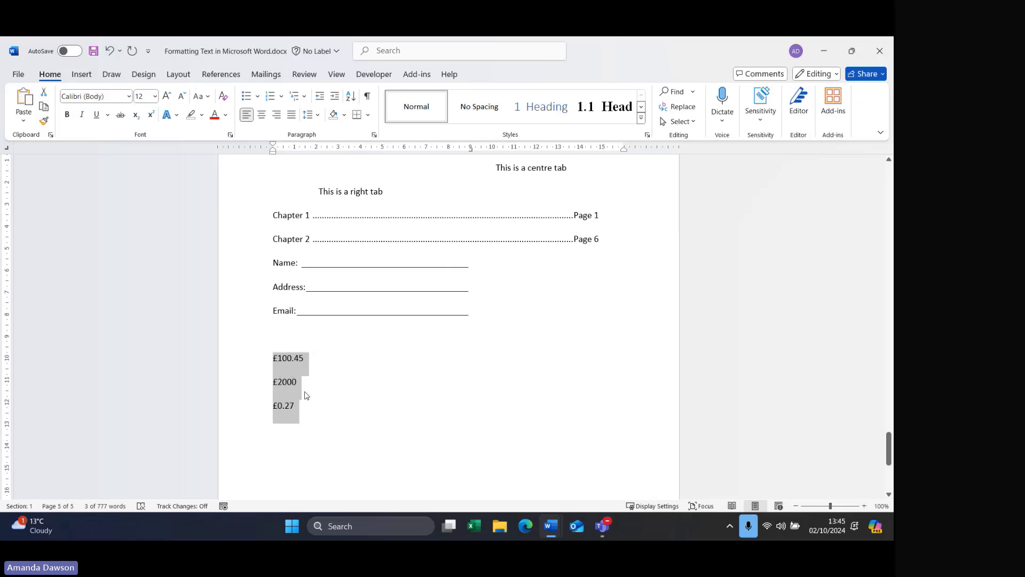
click(376, 138)
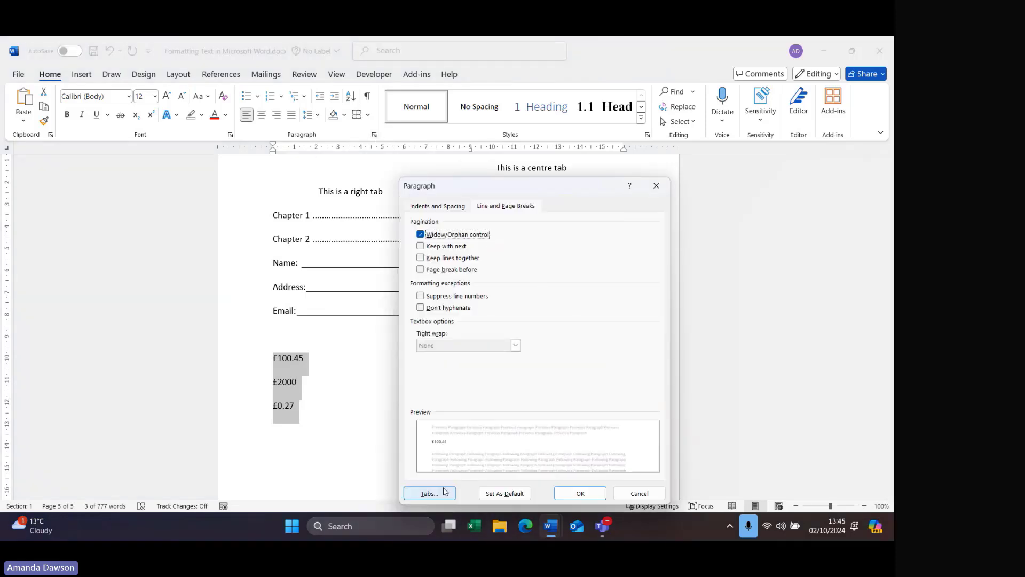
click(424, 492)
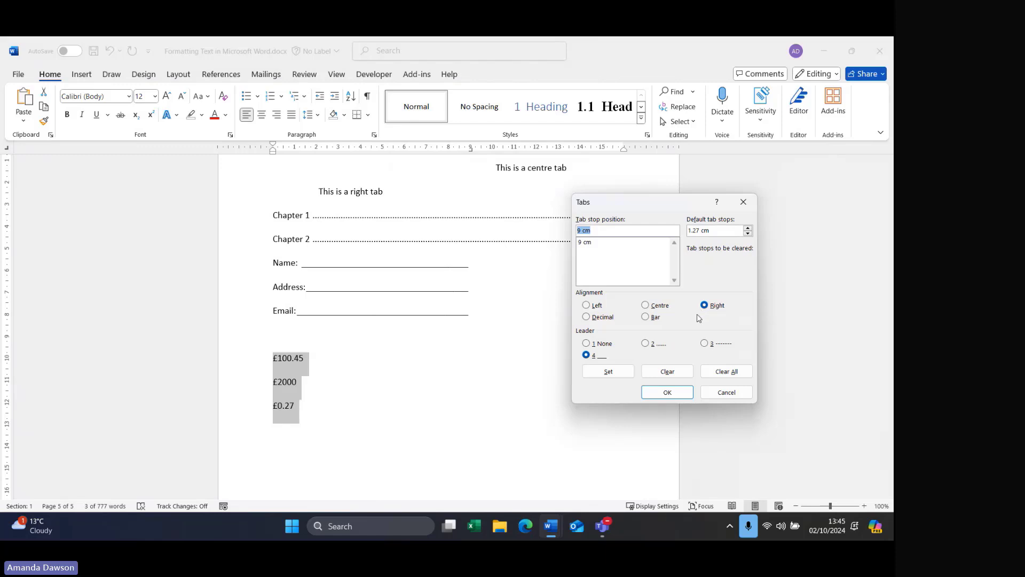
click(587, 317)
drag(583, 233, 570, 234)
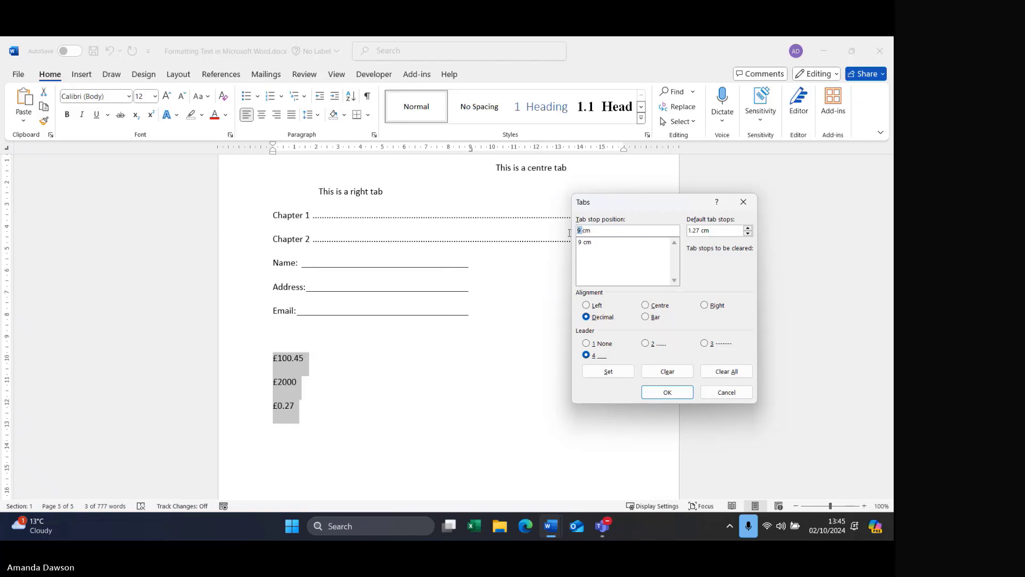
text(4)
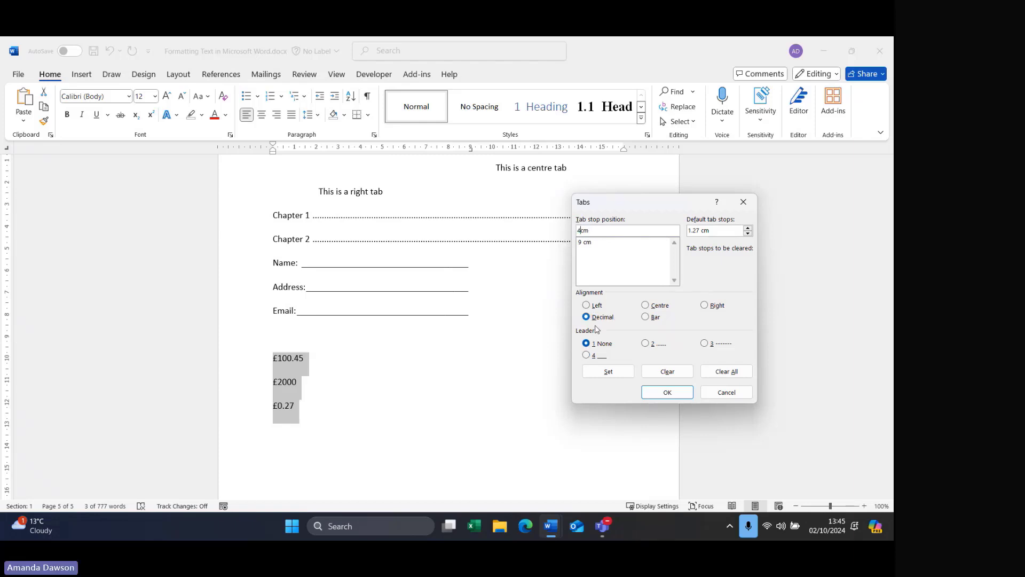
click(611, 373)
click(668, 393)
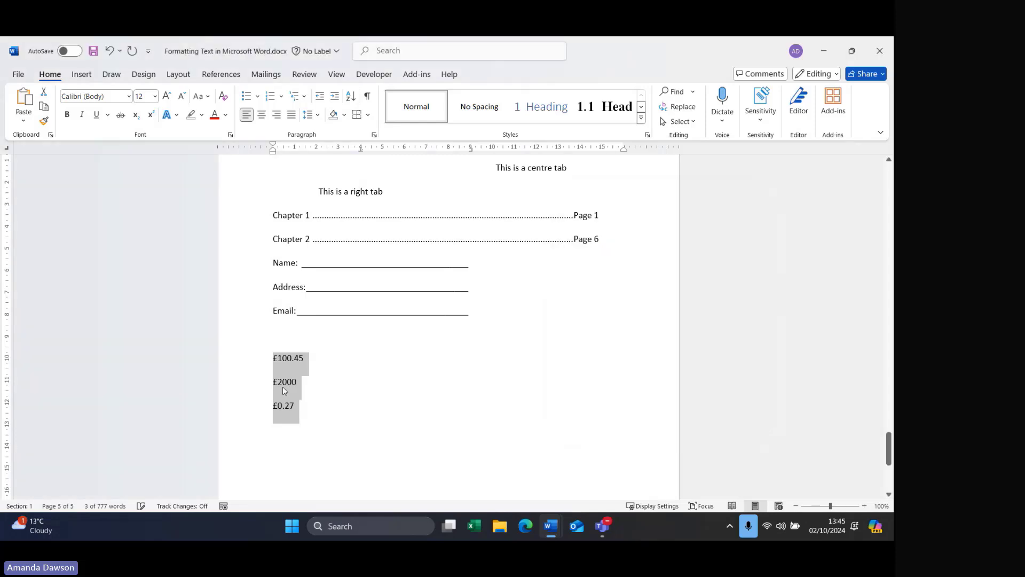
- Insert a tab before each of the three amounts to align them at the decimal tab stop
click(272, 359)
key(Tab)
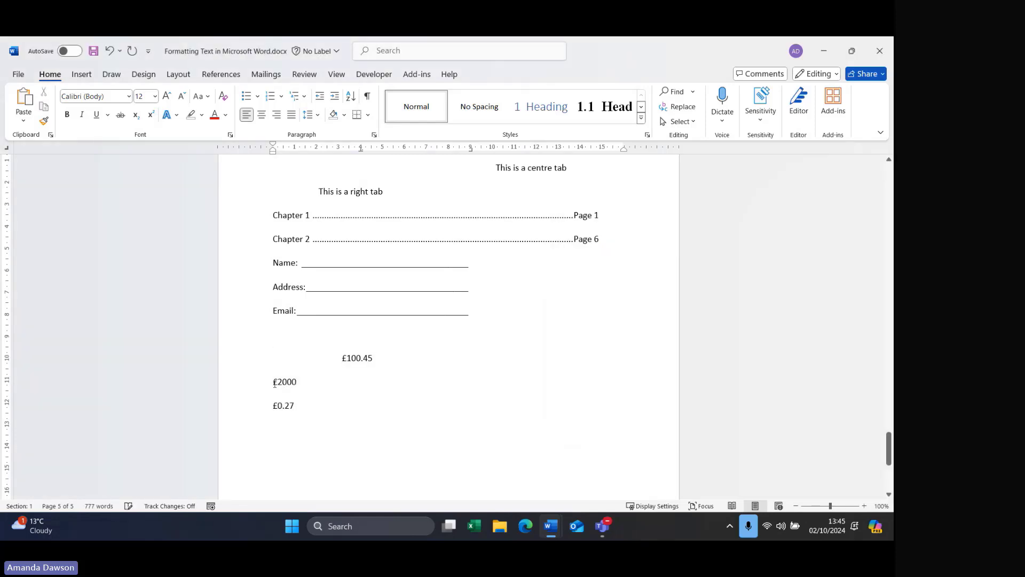
key(Tab)
click(276, 405)
key(Tab)
key(BackSpace)
click(274, 406)
key(Tab)
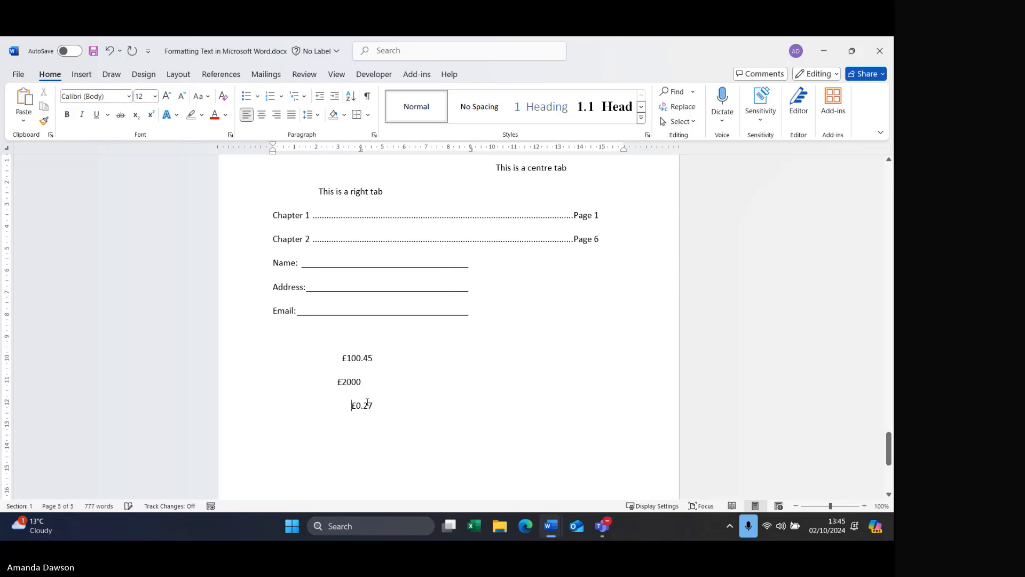
click(362, 381)
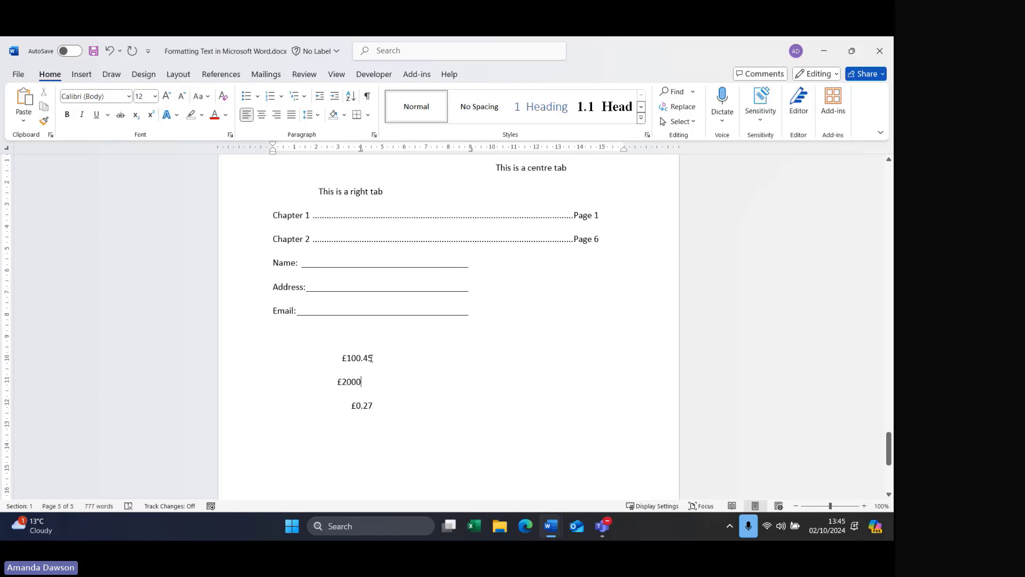
drag(372, 355, 365, 358)
click(372, 406)
- Remove the space after the paragraphs of the three amounts
drag(373, 405, 342, 357)
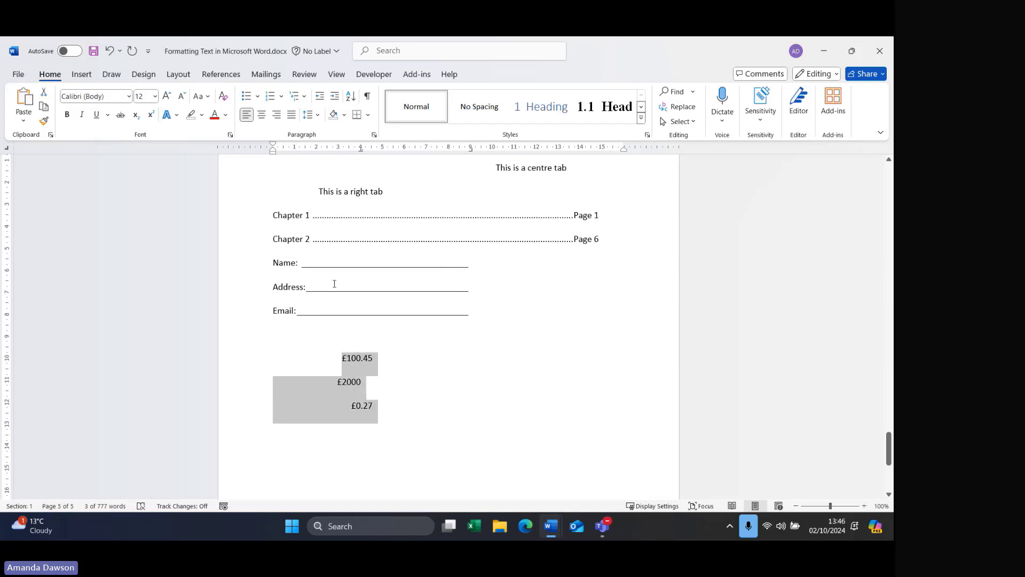
click(317, 115)
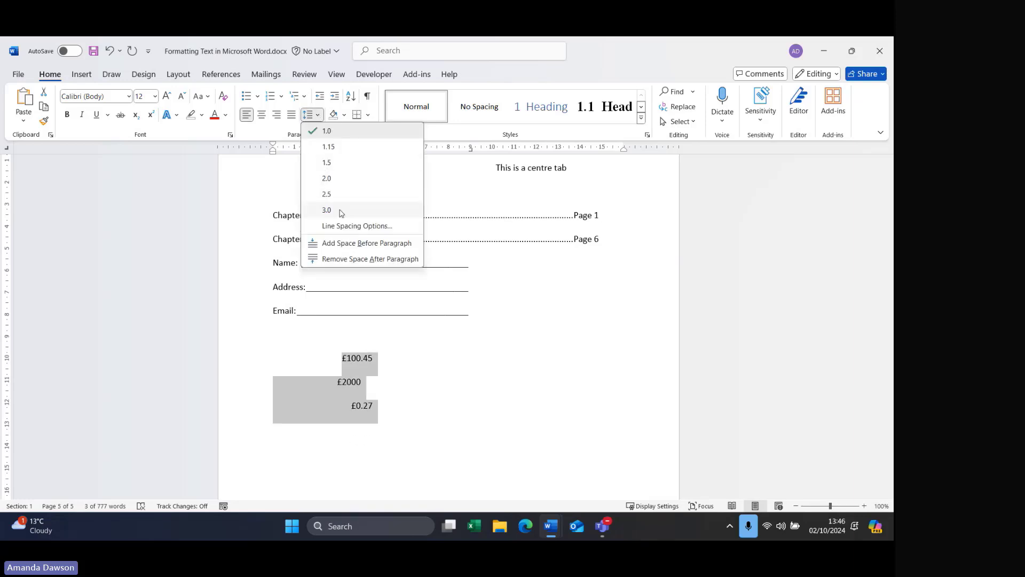
click(353, 260)
click(344, 389)
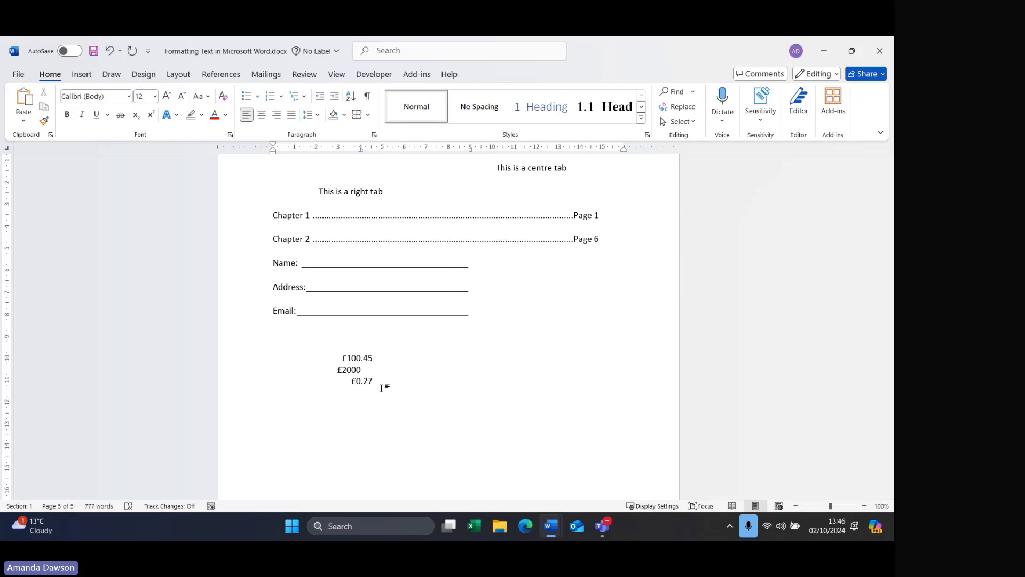
- Review the indent, spacing and pagination settings of the paragraph 'Aligning the text back to the left:' on page 3
scroll(458, 369, up, 10)
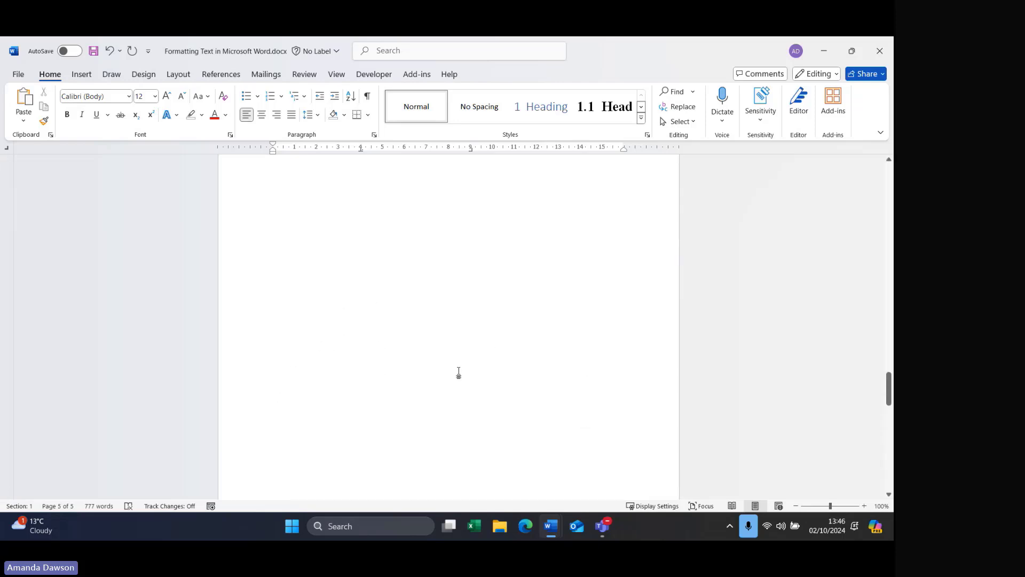
scroll(459, 372, up, 15)
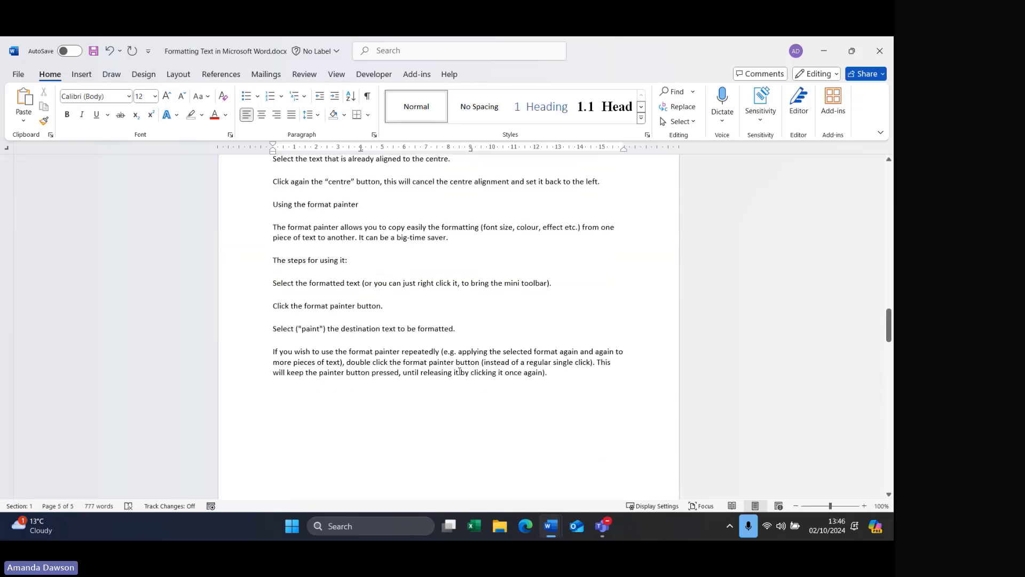
scroll(460, 371, up, 10)
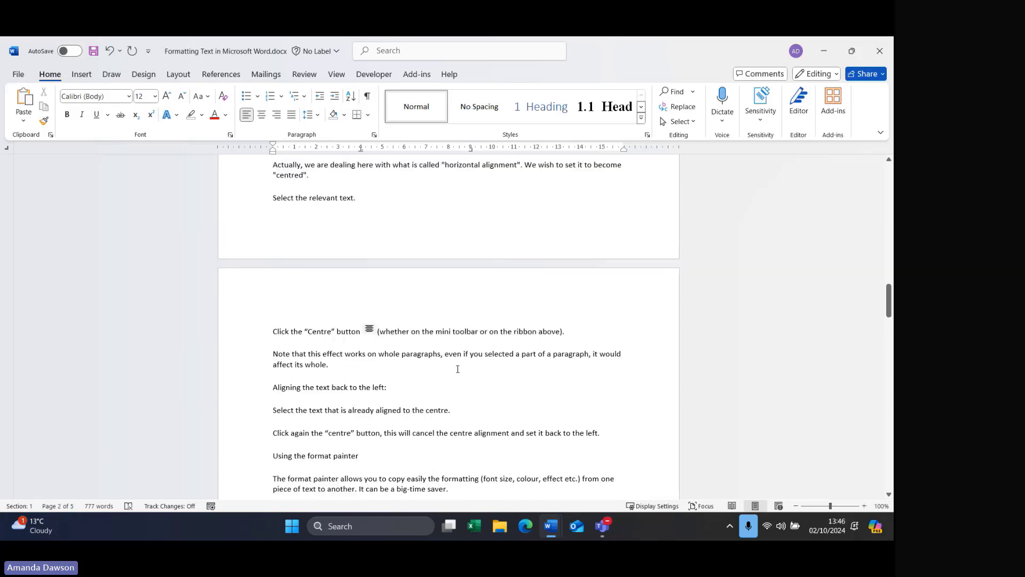
scroll(458, 369, up, 7)
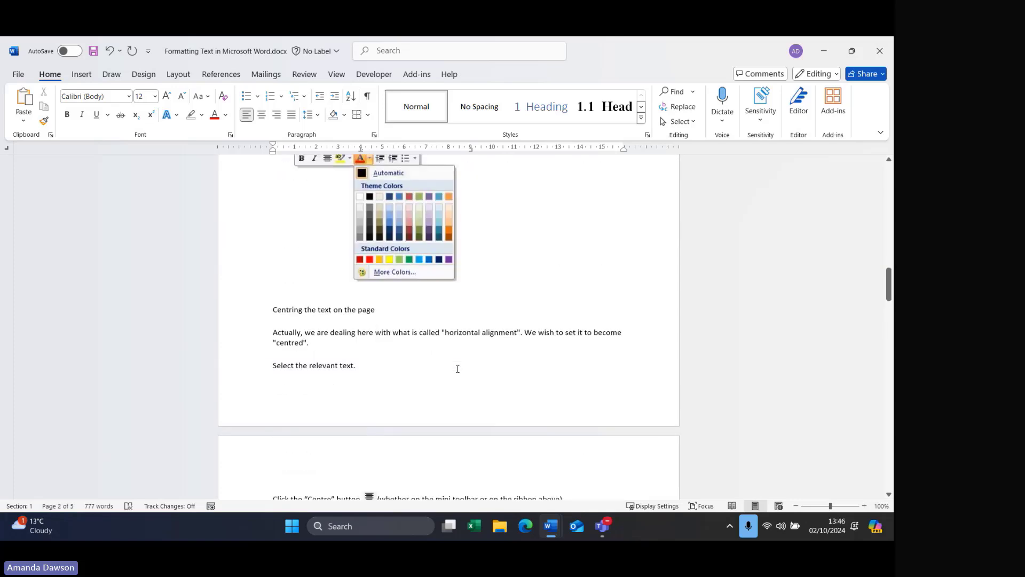
scroll(458, 369, down, 7)
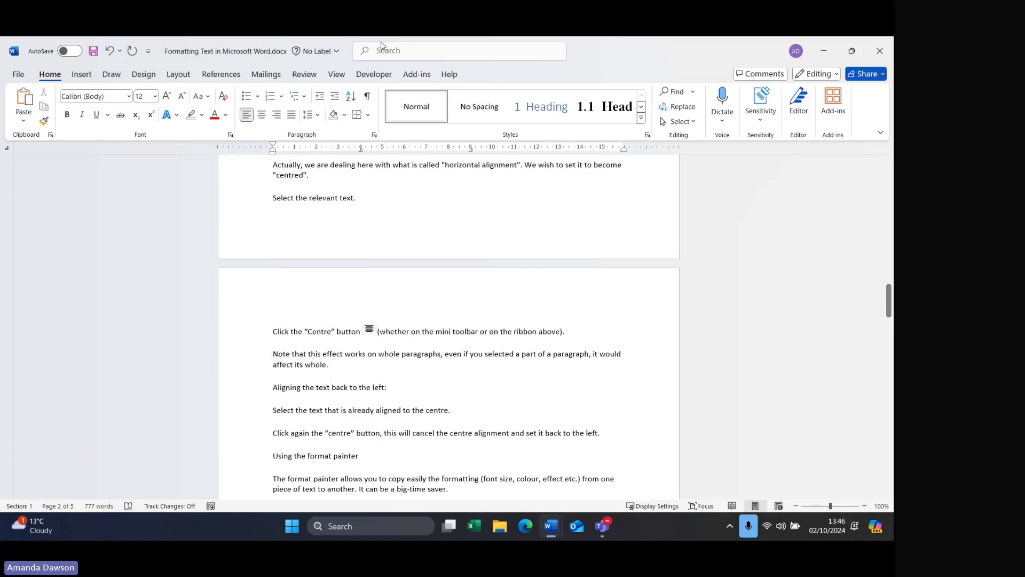
click(406, 388)
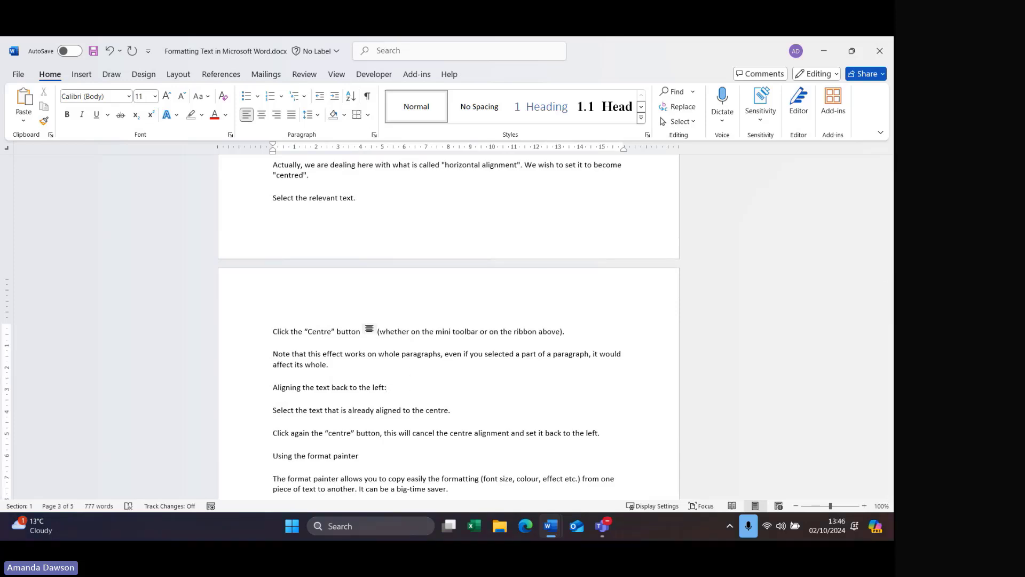
click(375, 136)
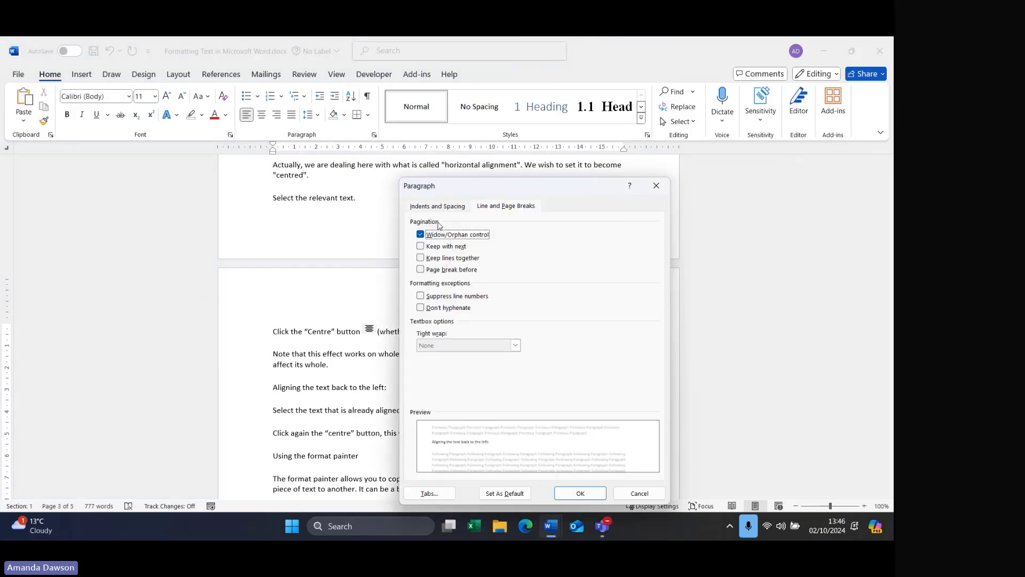
click(424, 208)
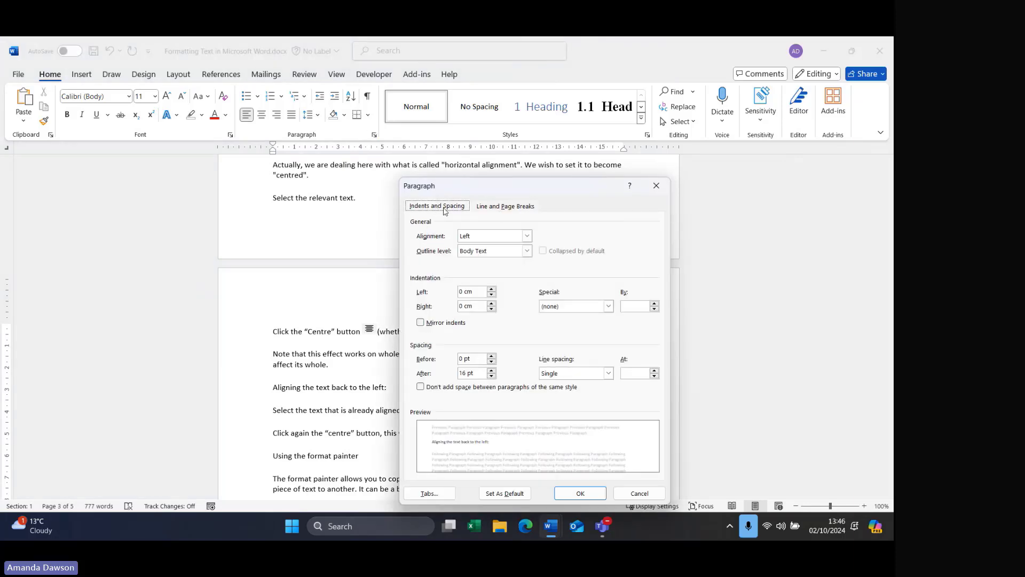
click(502, 208)
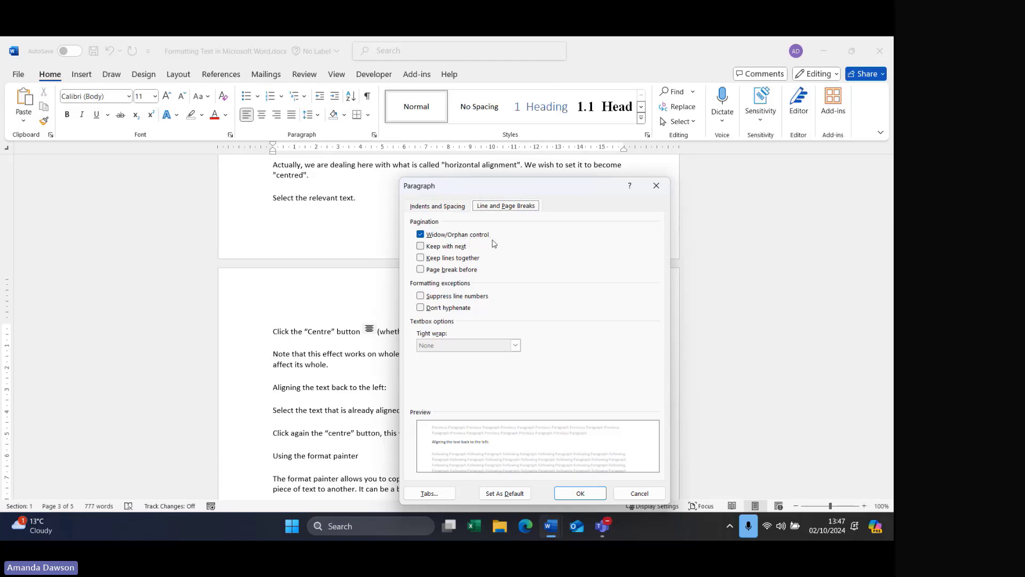
- Try the Keep with next, Keep lines together and Page break before options for the paragraph, and discard the changes
click(424, 249)
click(421, 259)
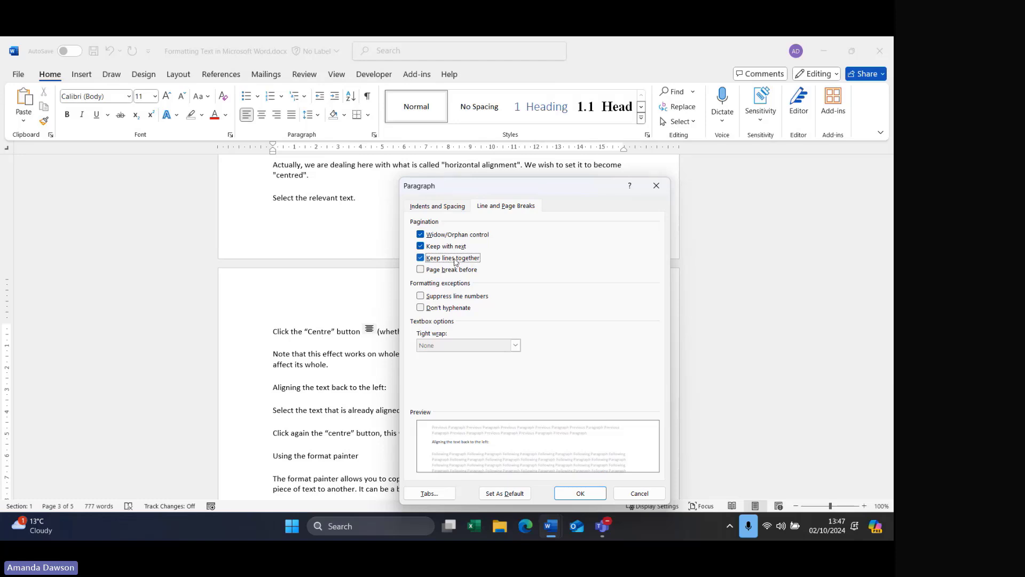
click(428, 272)
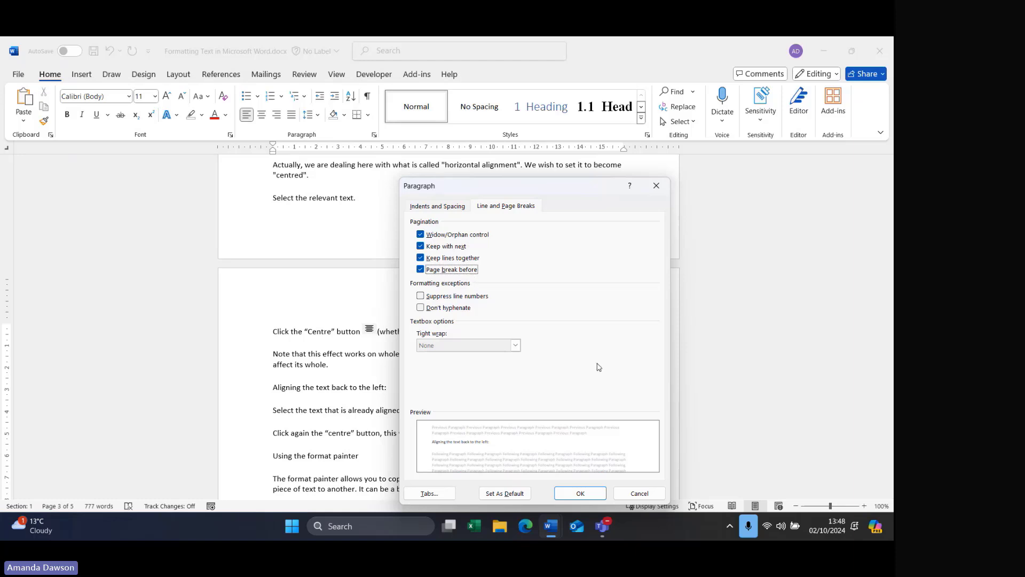
click(639, 493)
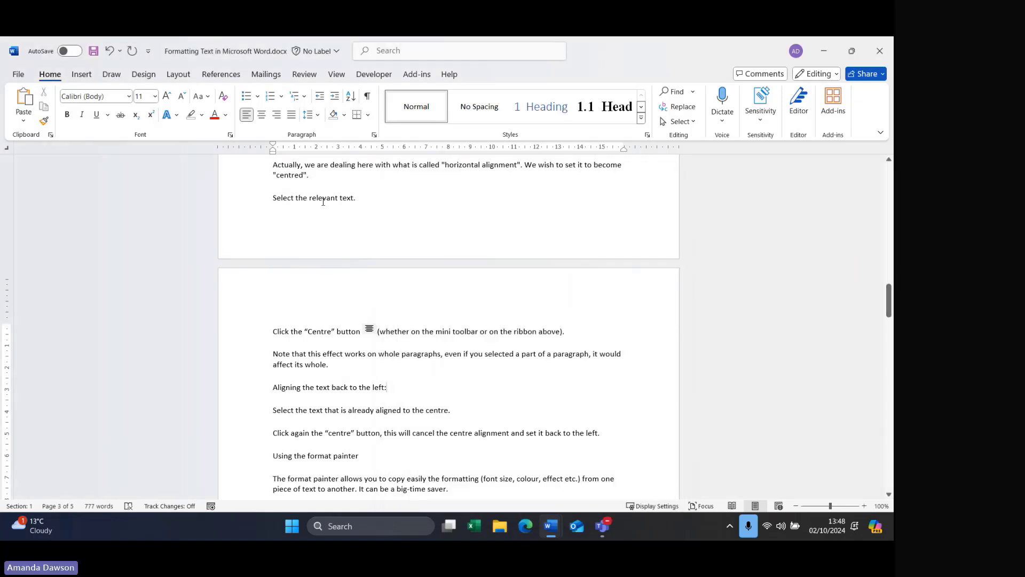